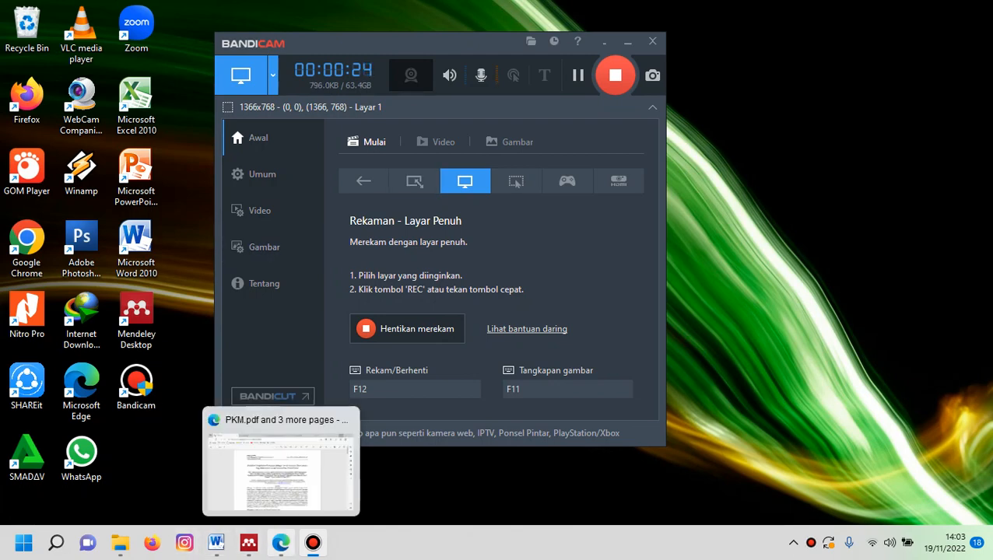
- Switch to PKM.pdf in Microsoft Edge and examine the article's title, author and affiliation block
left_click(280, 542)
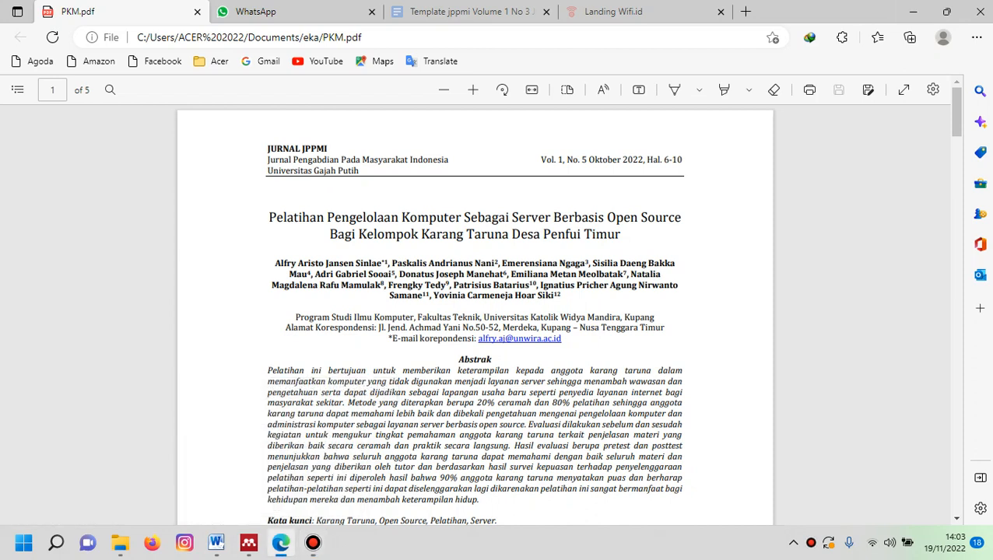
left_click_drag(269, 218, 564, 339)
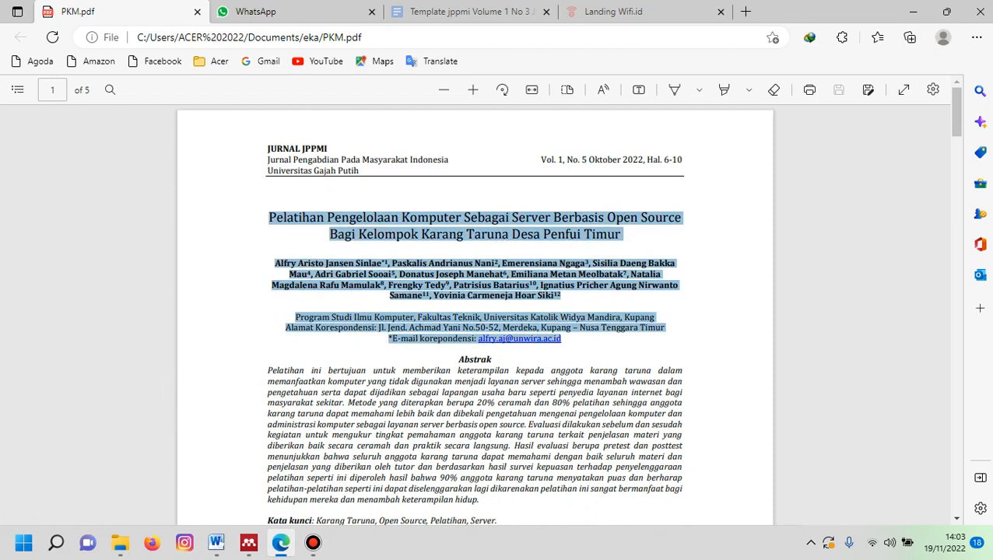
left_click(572, 342)
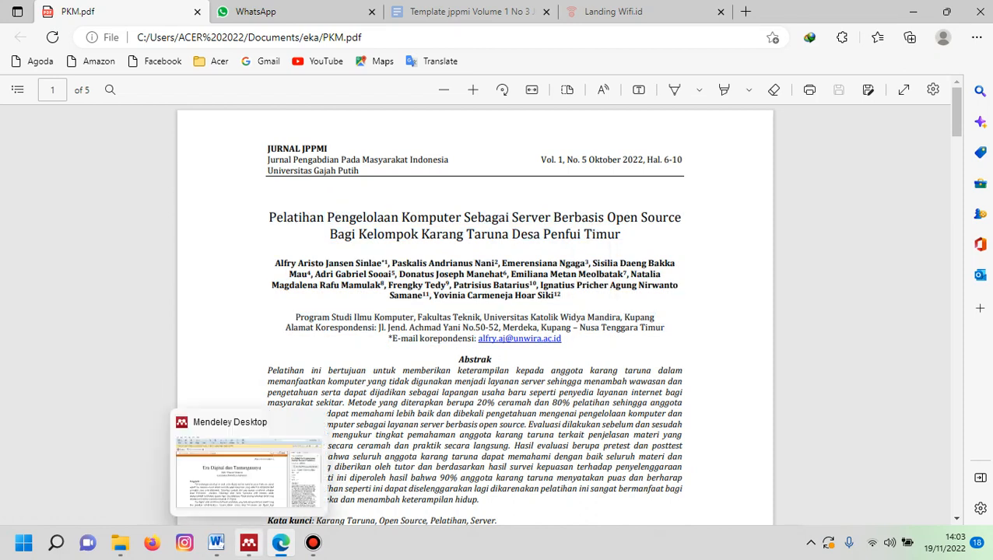
- Switch to the JPPMI template in Microsoft Word and delete everything from the placeholder title through the phone number line above the Abstrak heading
left_click(216, 542)
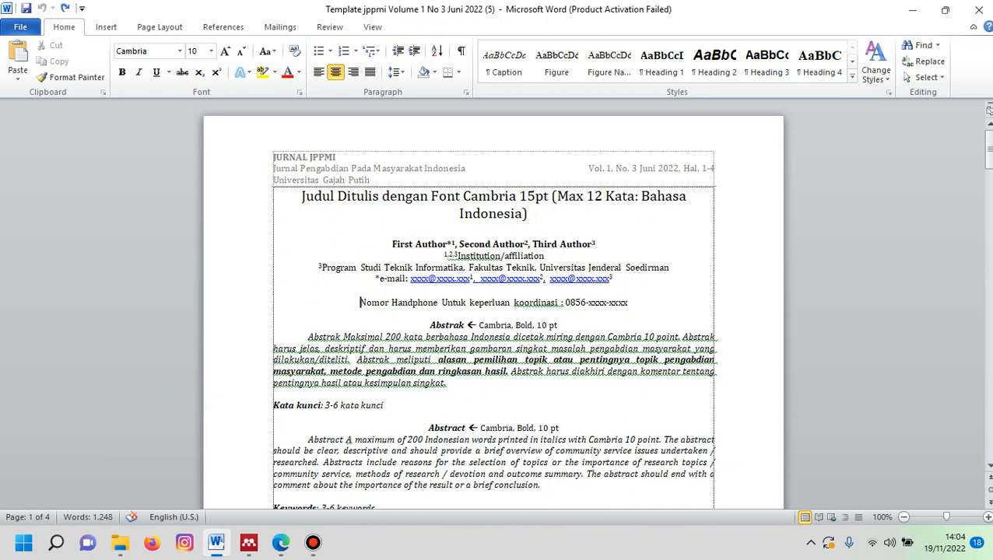
left_click(301, 196)
key("shift+Down")
key("shift+Down")
key("shift+Down")
key("shift+Down")
key("shift+Down")
key("shift+Down")
key("shift+Down")
key("shift+Down")
key("shift+Down")
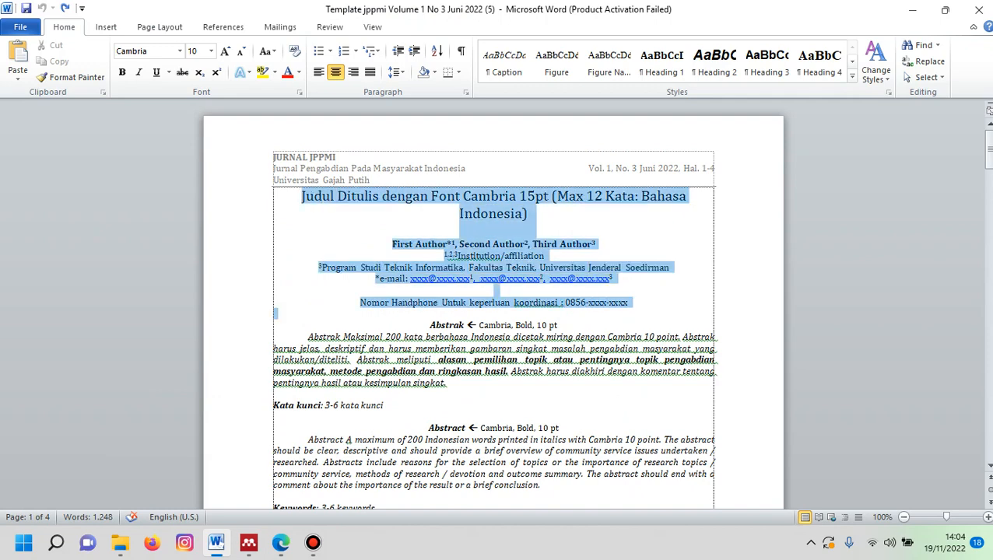
key("Delete")
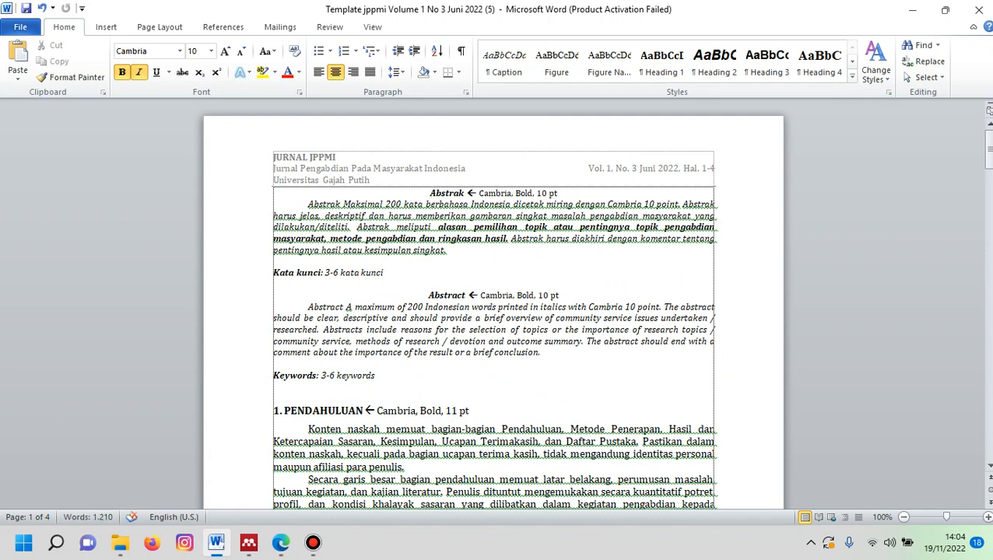
- Insert seven blank lines above the Abstrak heading
key("Return")
key("Return")
key("Return")
key("Return")
key("Return")
key("Return")
key("Return")
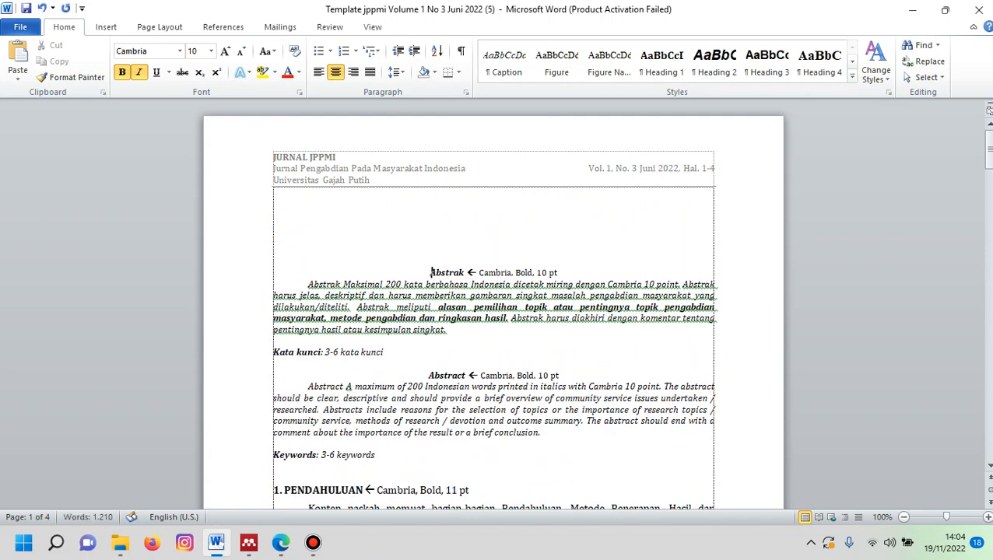
- Switch to the PKM.pdf article in Microsoft Edge
mouse_move(217, 543)
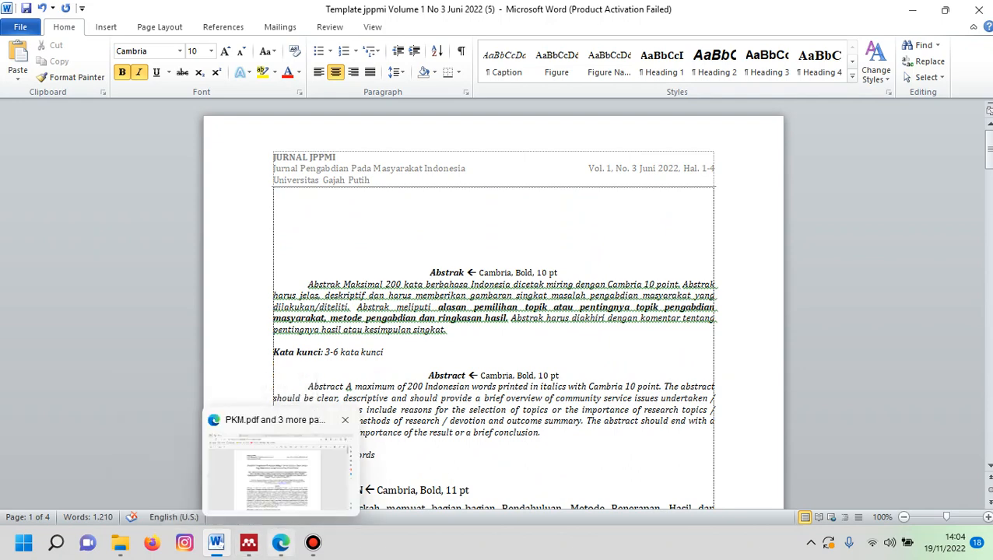
left_click(281, 542)
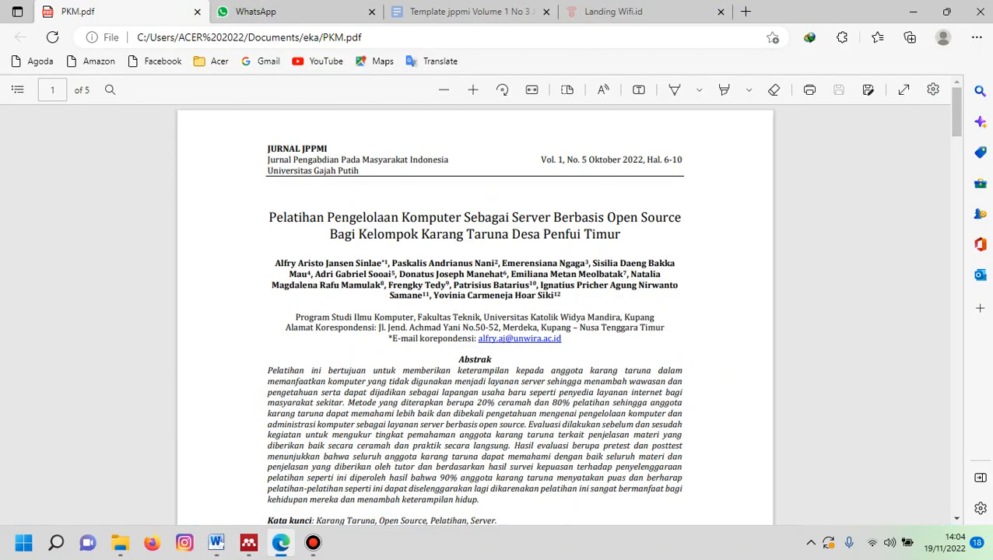
left_click_drag(269, 218, 561, 338)
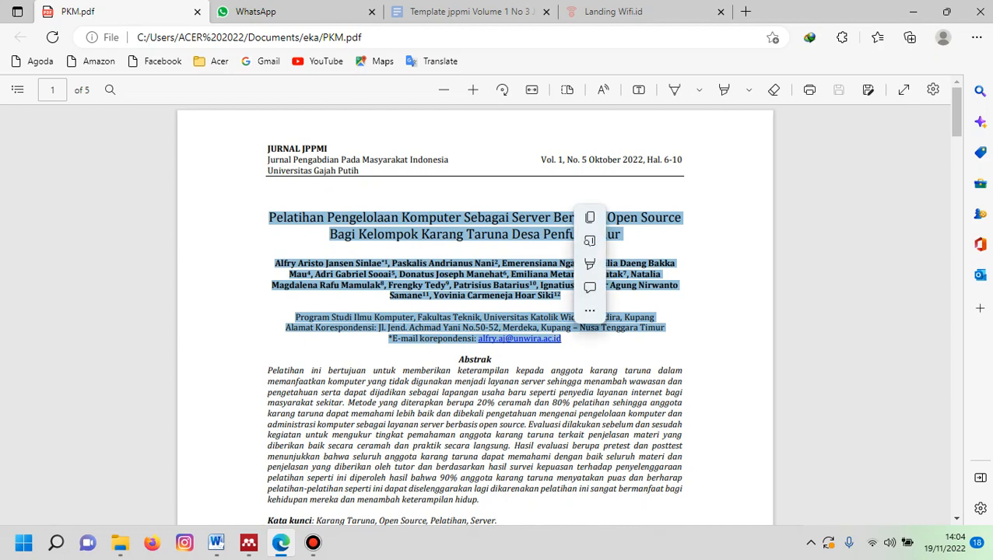
left_click(527, 200)
right_click(527, 201)
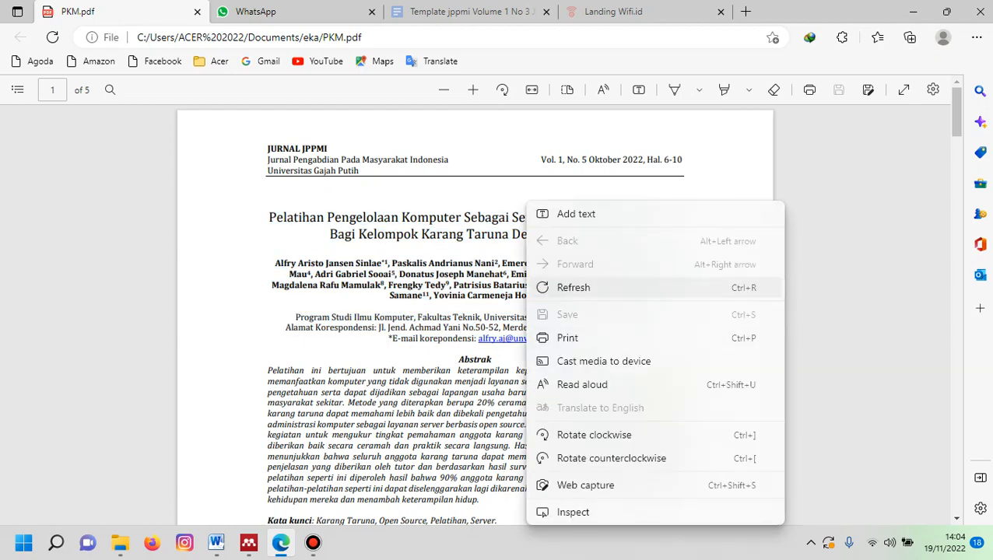
left_click(431, 160)
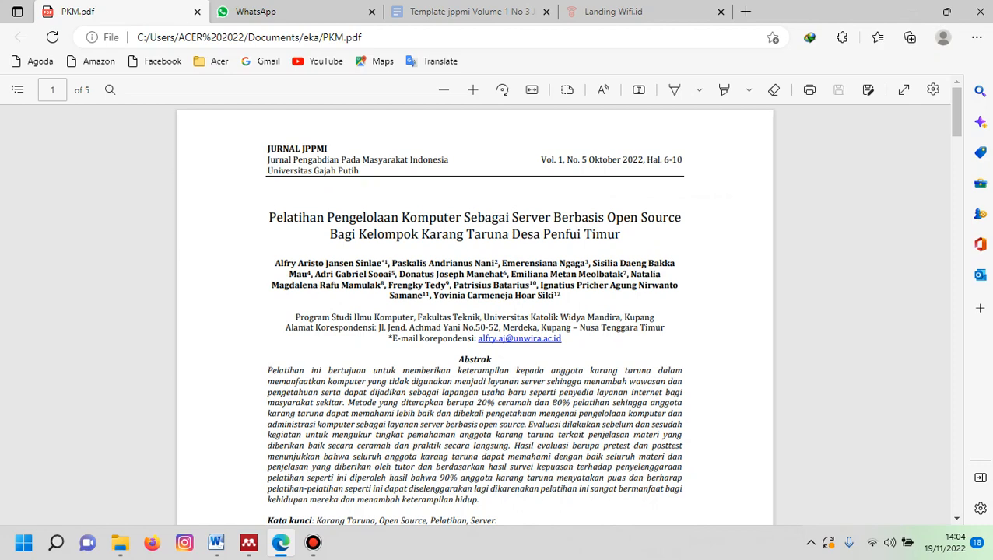
left_click_drag(269, 217, 561, 338)
right_click(527, 201)
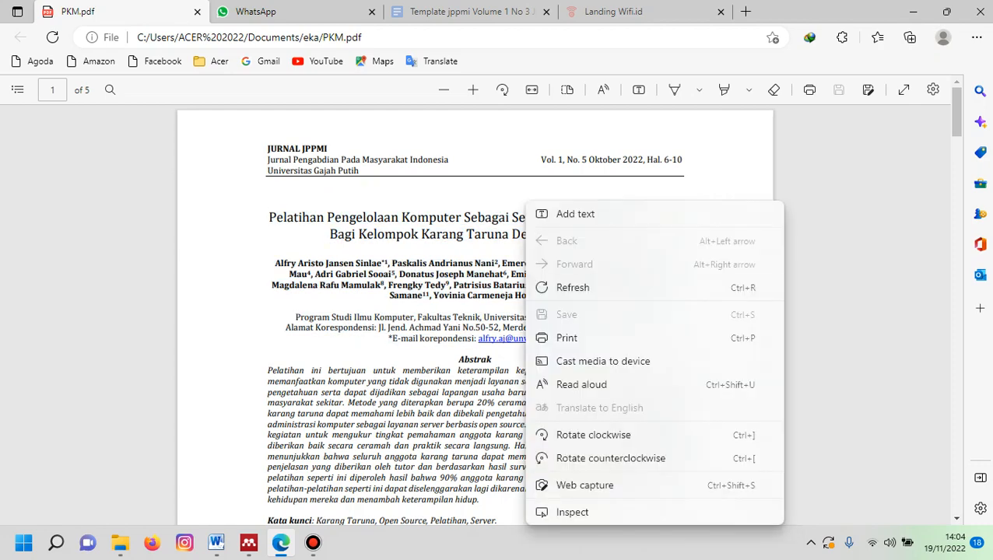
left_click_drag(466, 296, 664, 328)
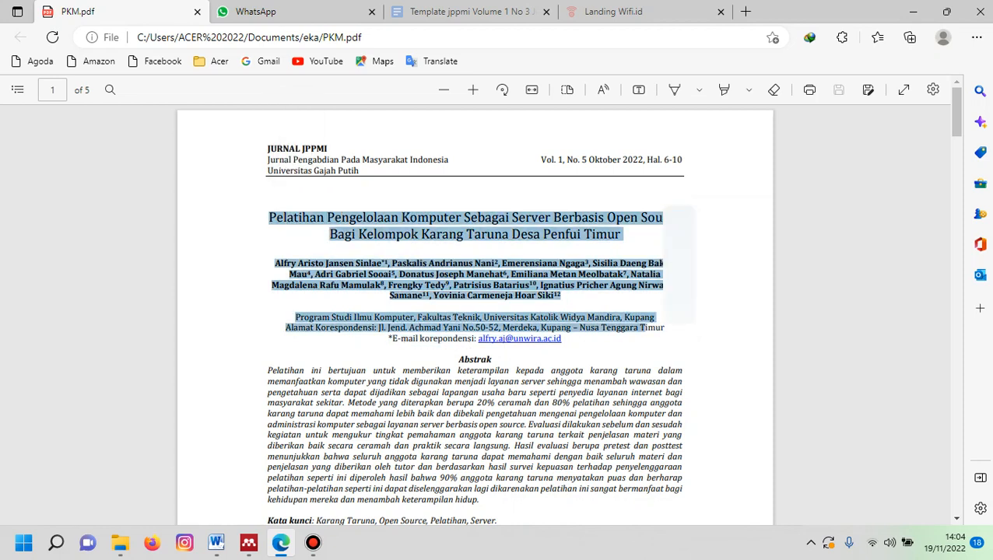
left_click(646, 328)
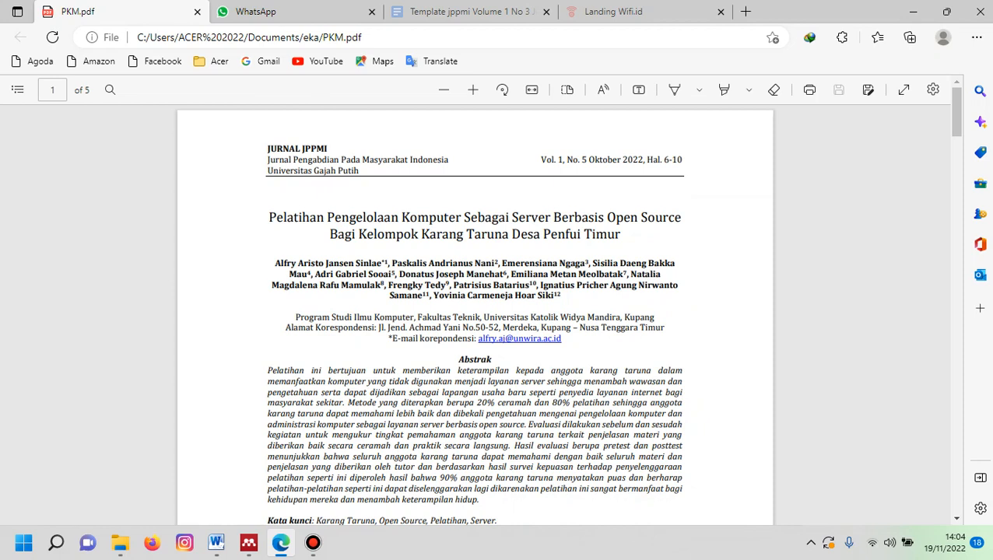
- Copy the article's title, authors, affiliation, address and e-mail lines above the Abstrak section
left_click_drag(269, 218, 561, 339)
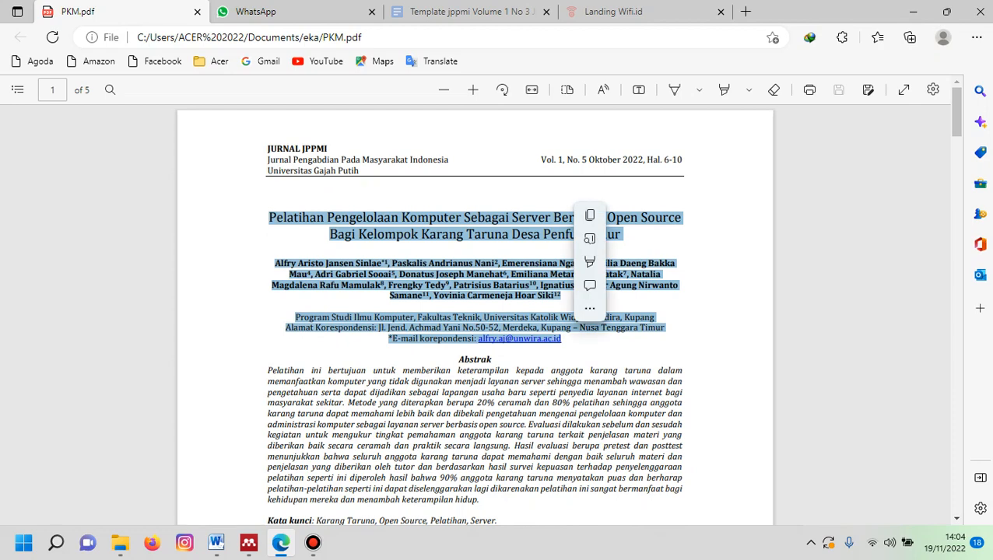
right_click(535, 323)
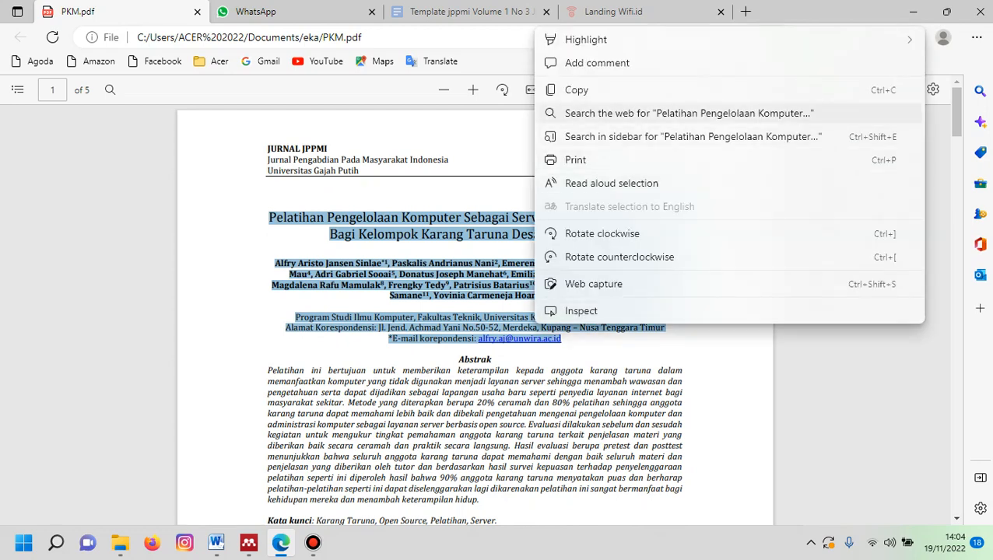
left_click(576, 89)
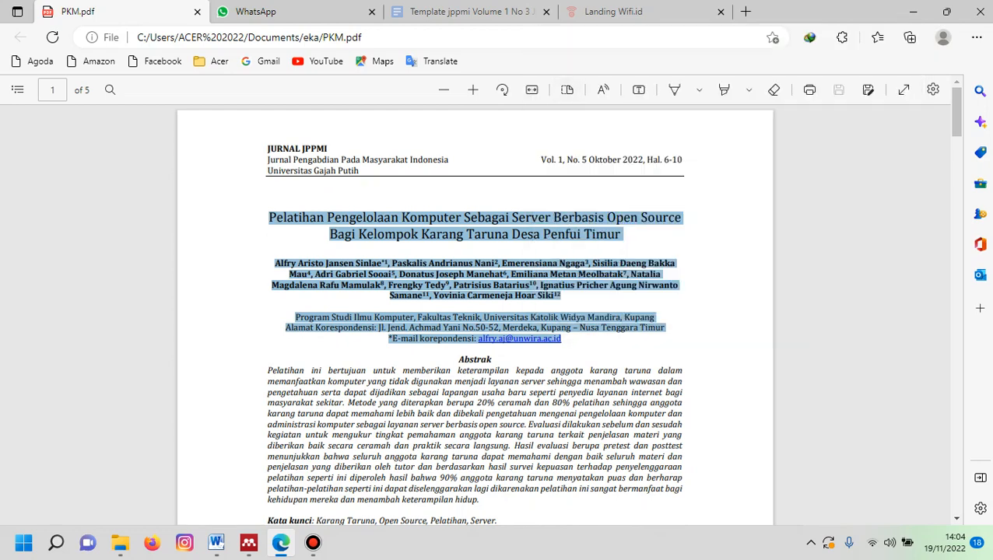
- Switch to the Word template and paste the copied title and author block as text only into the blank lines above Abstrak
mouse_move(216, 542)
left_click(217, 467)
left_click(225, 459)
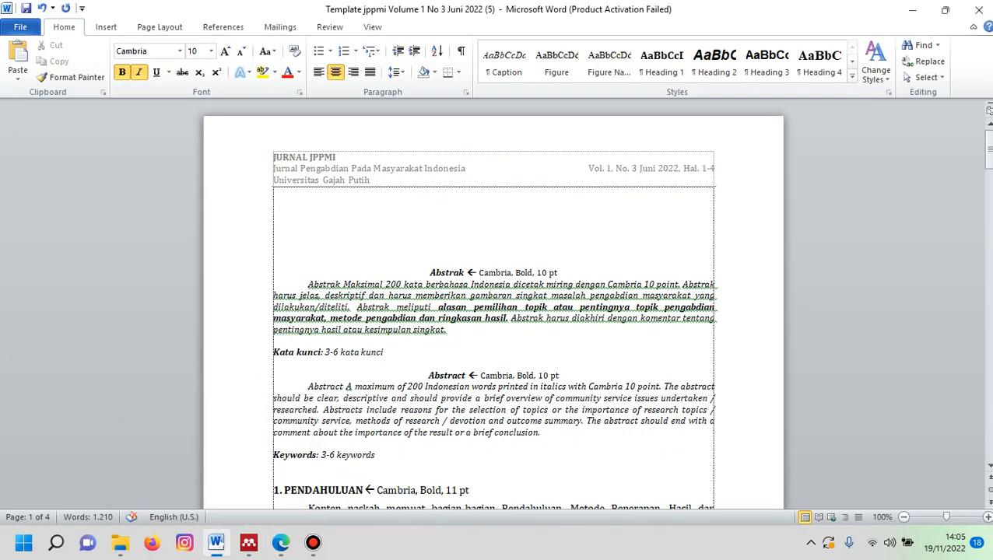
right_click(326, 217)
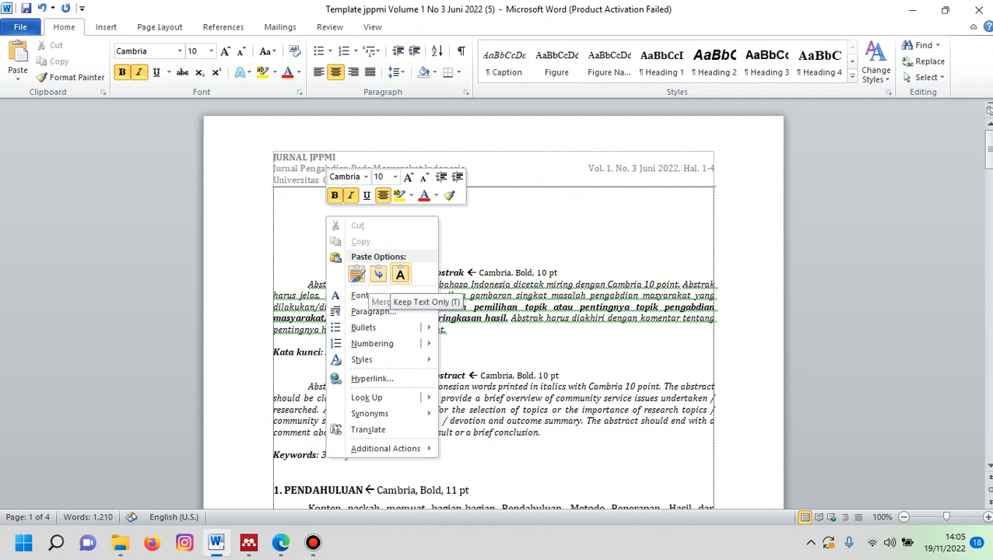
left_click(400, 277)
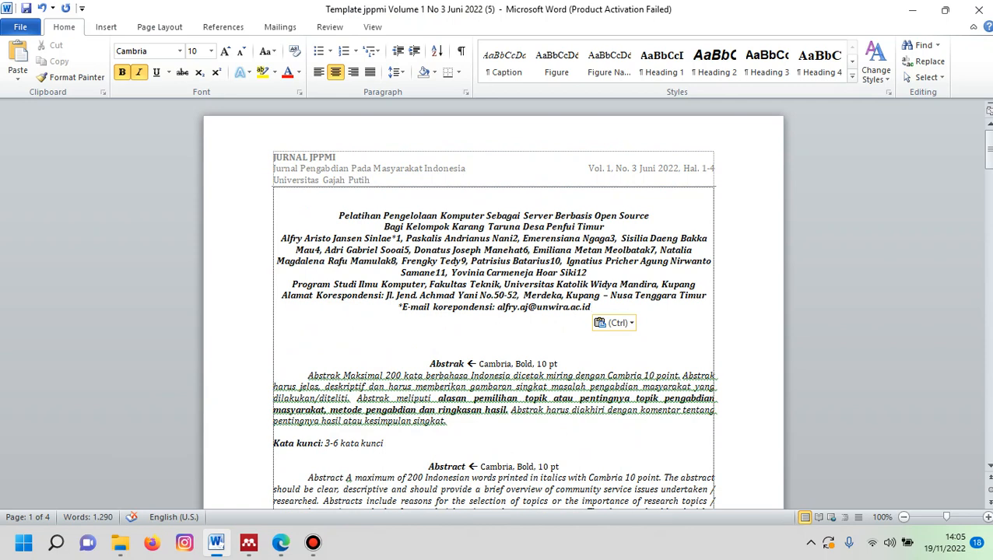
- Check the title block's formatting in PKM.pdf in Microsoft Edge, and return to the Word template
mouse_move(280, 542)
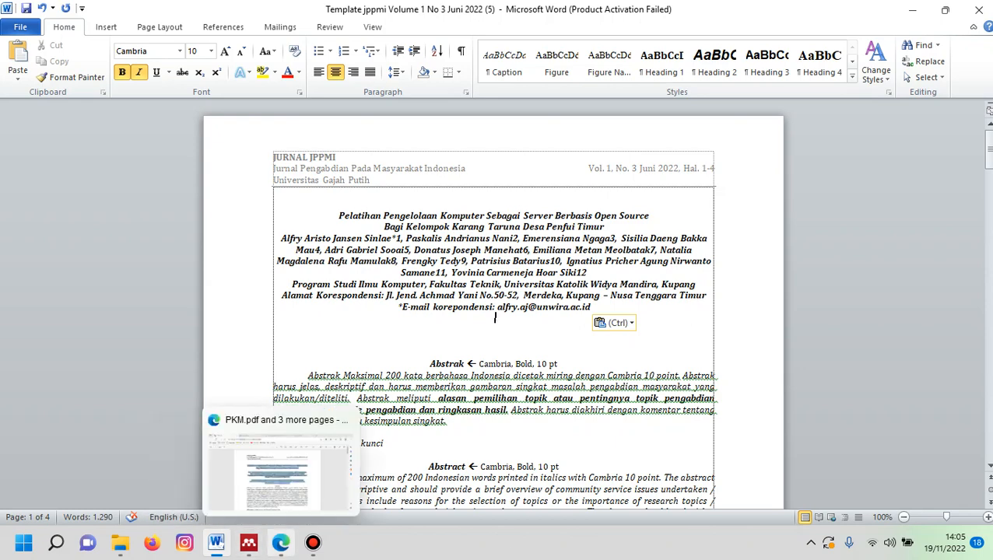
left_click(277, 466)
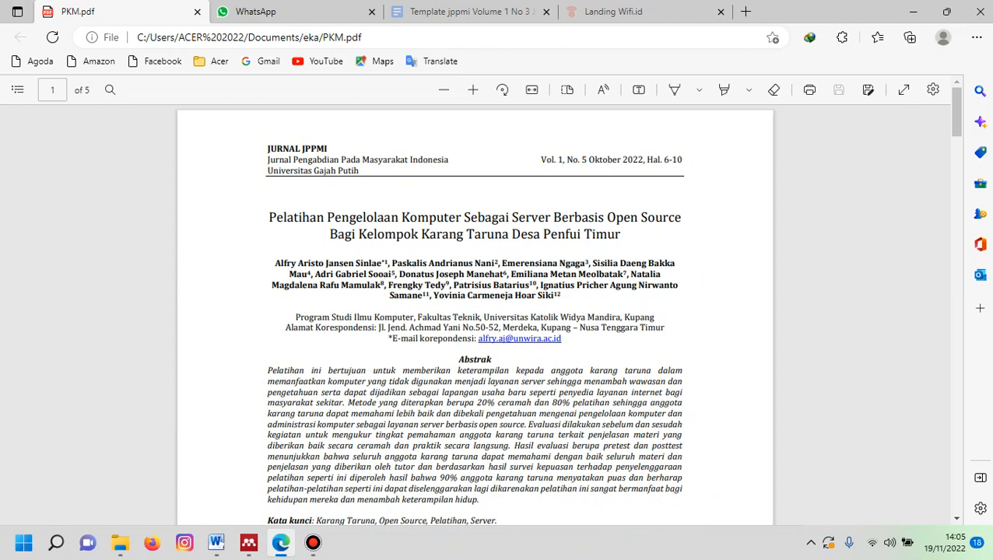
mouse_move(216, 542)
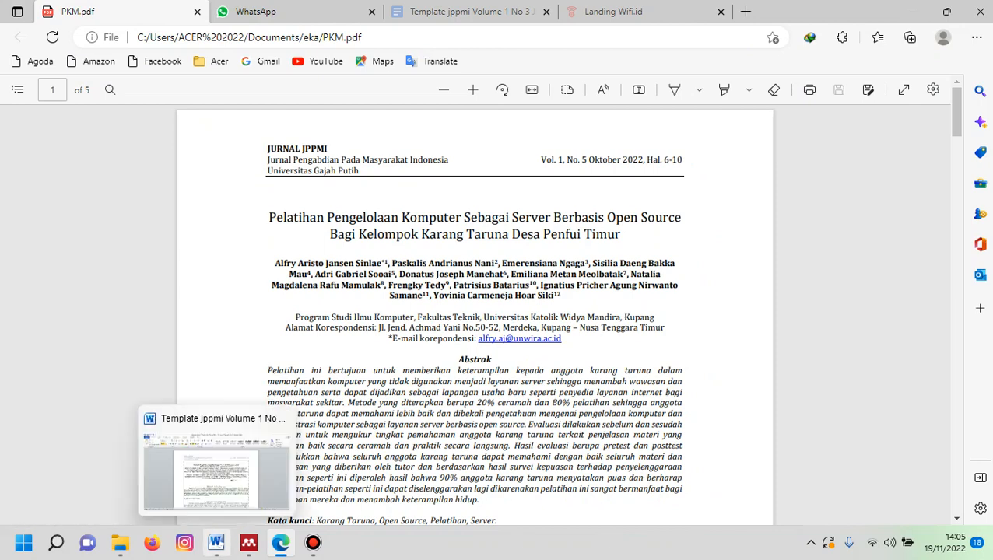
left_click(216, 467)
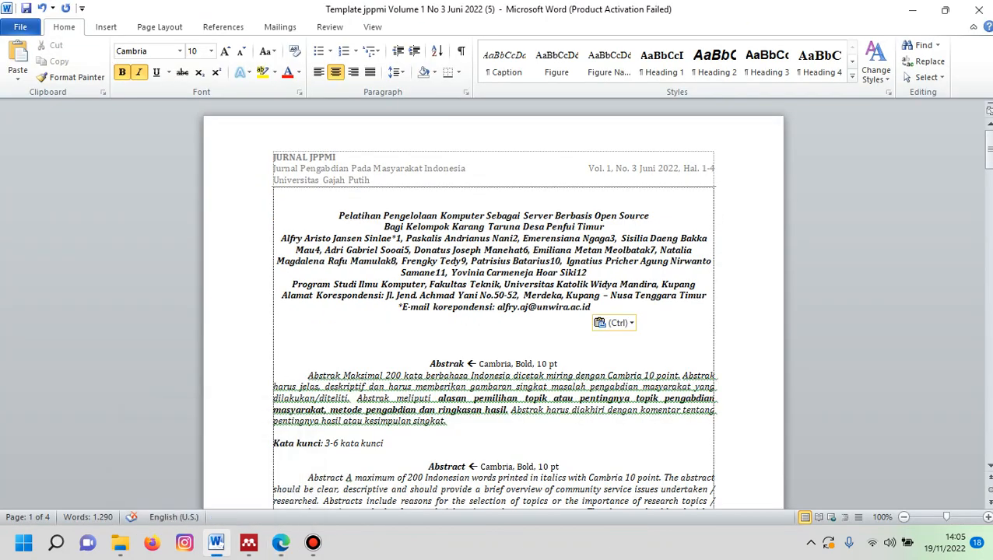
- Set the font size of the two-line title "Pelatihan Pengelolaan Komputer ... Desa Penfui Timur" to 15 pt
key("ctrl+Home")
key("shift+Down")
key("ctrl+shift+Right")
key("ctrl+shift+Right")
key("ctrl+shift+Right")
key("ctrl+shift+Right")
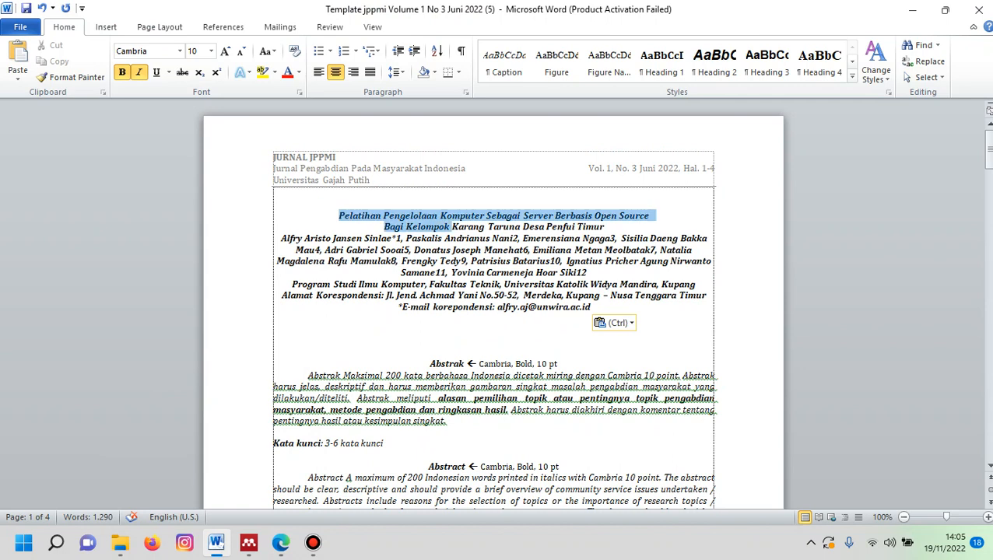
key("ctrl+shift+Right")
key("ctrl+shift+Right")
key("ctrl+shift+Right")
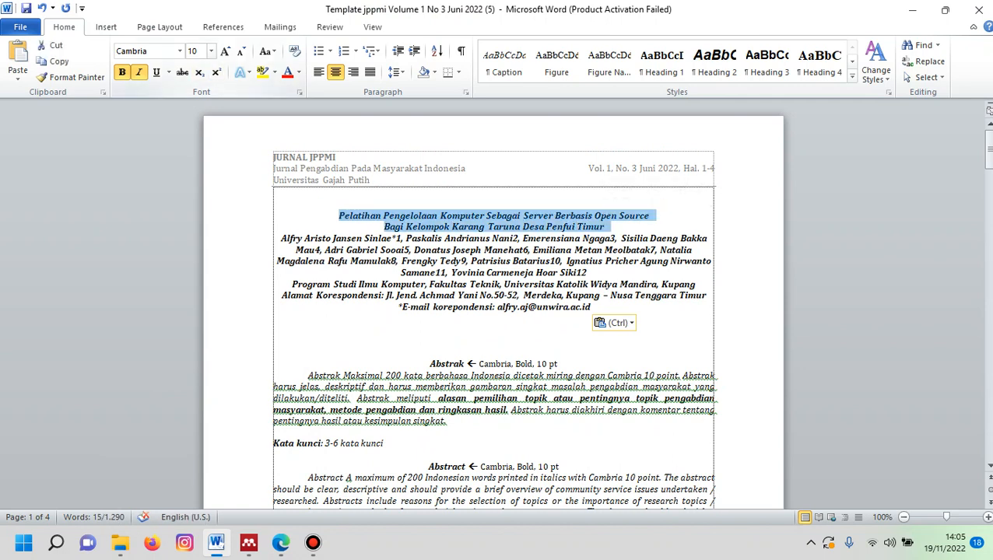
key("ctrl+shift+p")
key("BackSpace")
type("15")
key("Return")
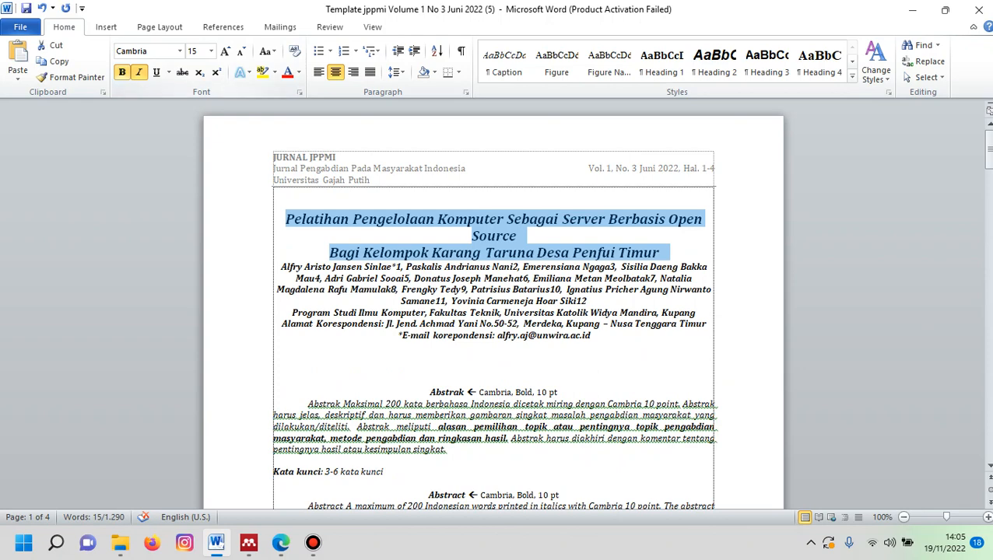
- Remove the bold and italic formatting from the two-line title
key("ctrl+b")
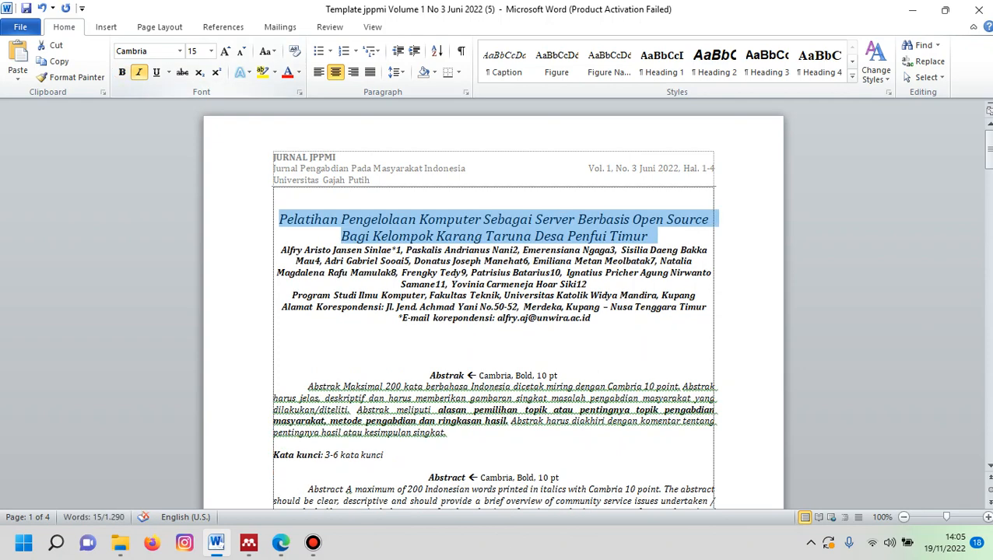
left_click(138, 72)
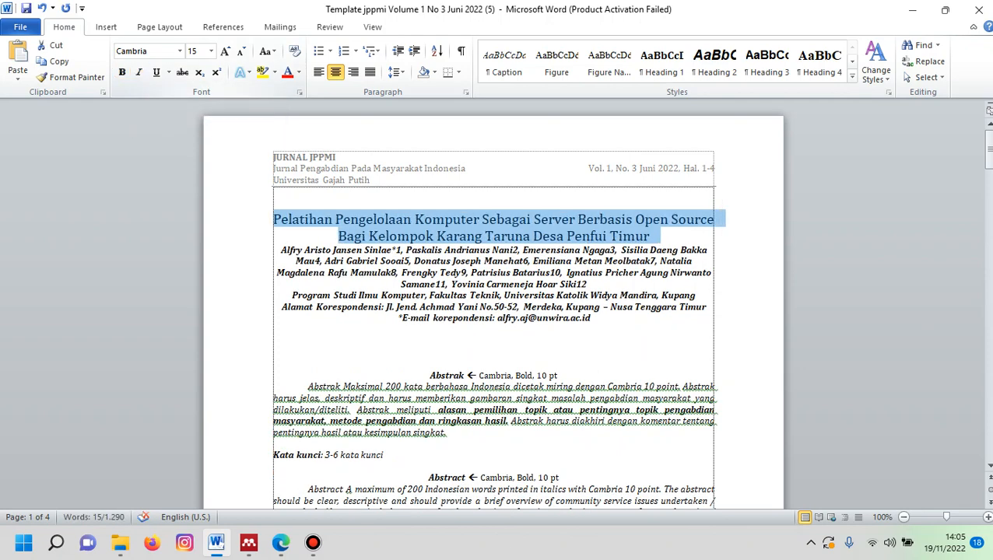
left_click(494, 329)
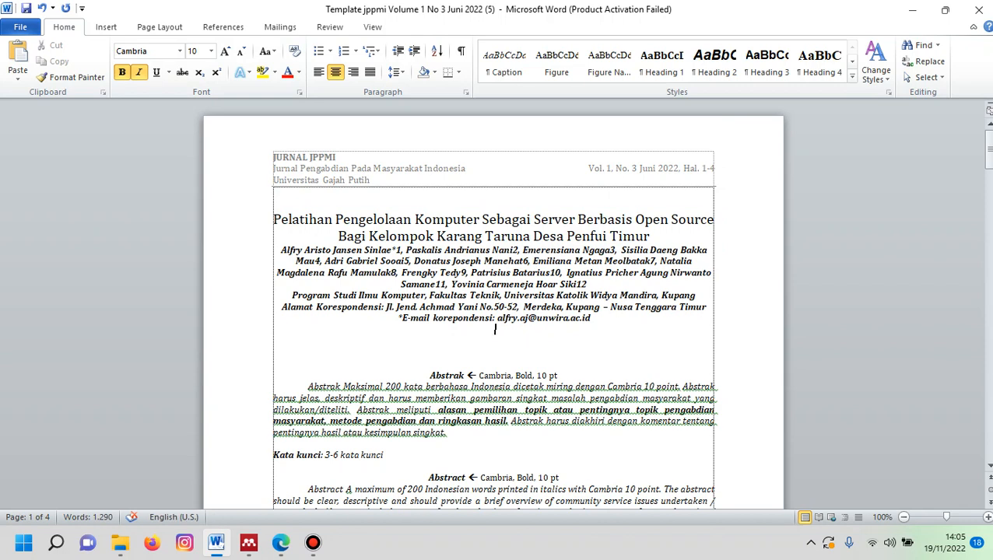
- Set the font size of the author, affiliation, address and e-mail lines below the title to 11 pt
left_click_drag(281, 249, 593, 319)
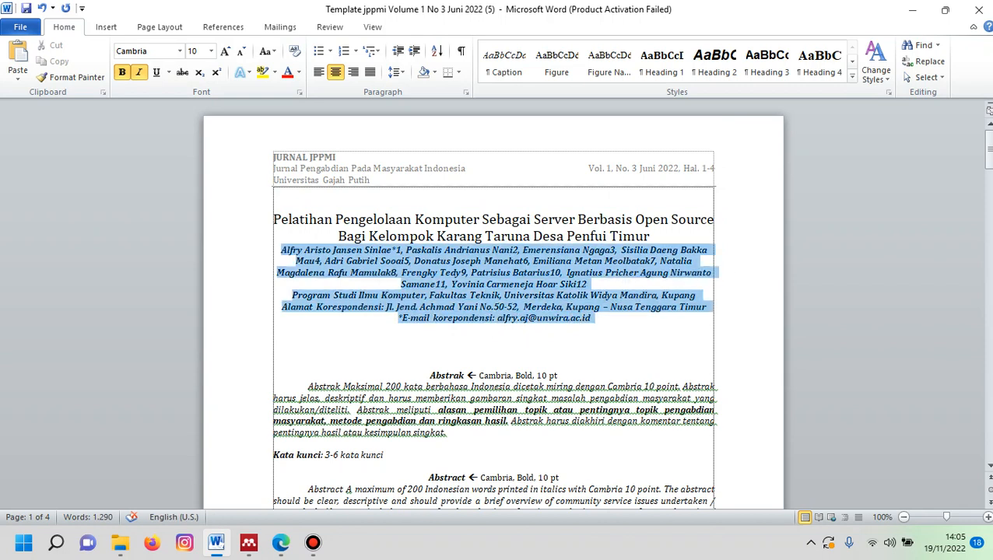
left_click(210, 51)
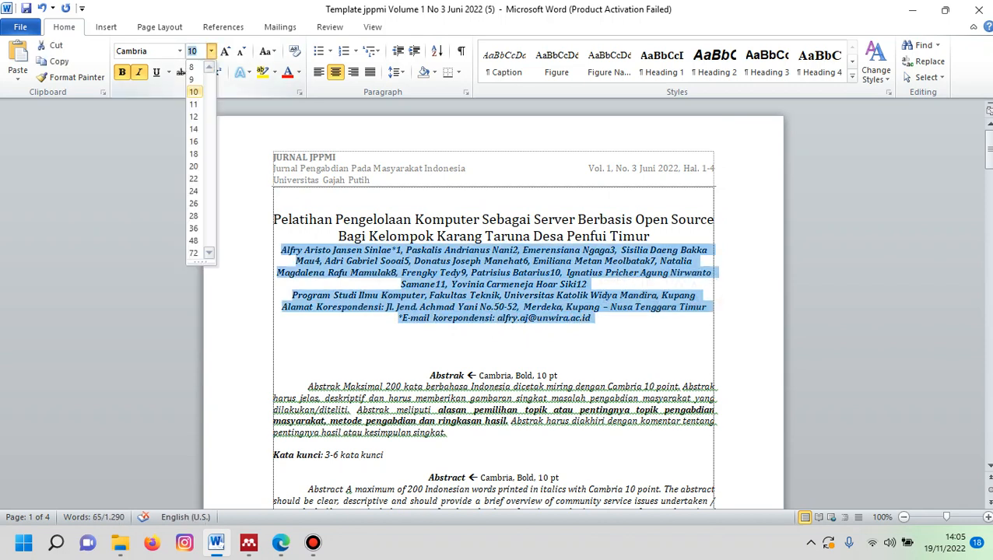
left_click(193, 103)
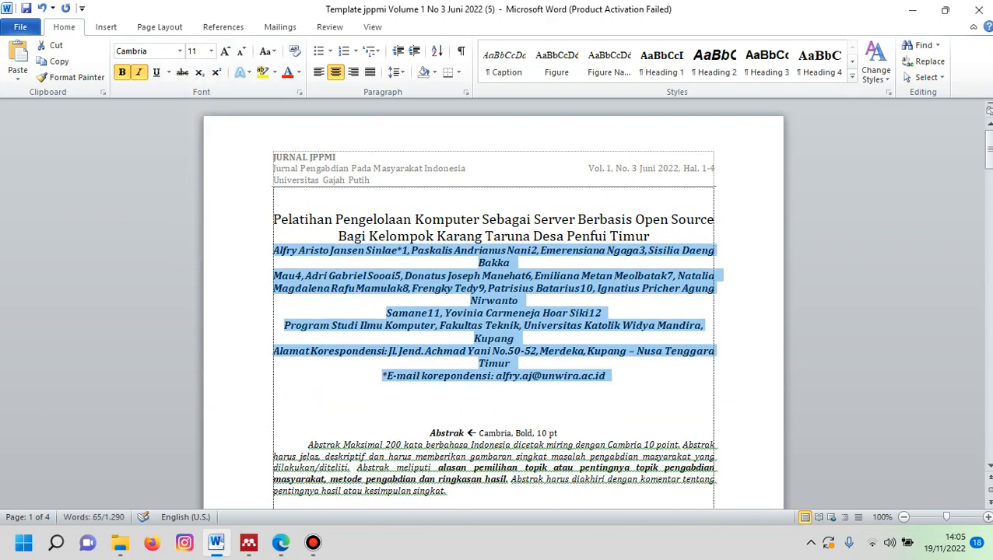
left_click(493, 396)
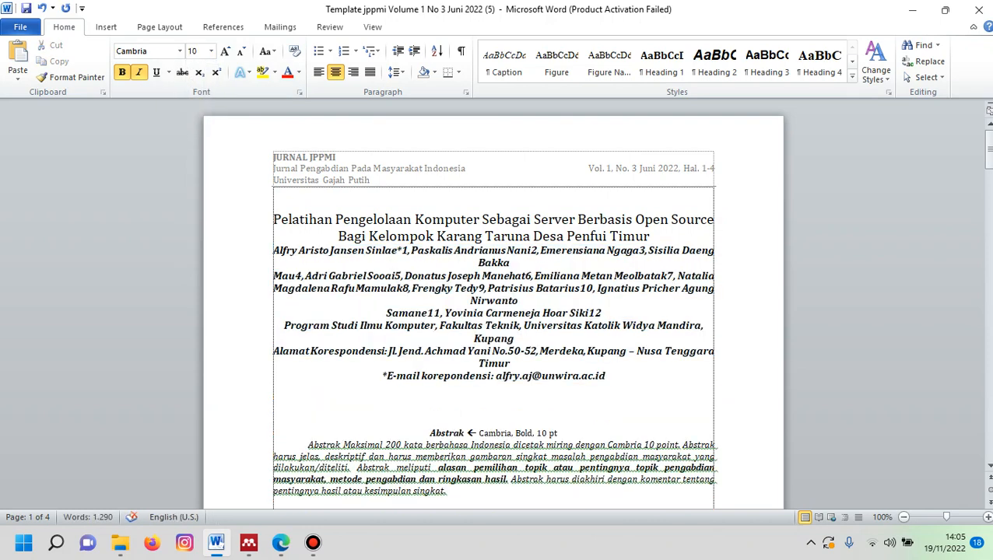
- Remove the italic and bold formatting from the affiliation, correspondence address and e-mail lines below the author names
left_click_drag(286, 325, 494, 385)
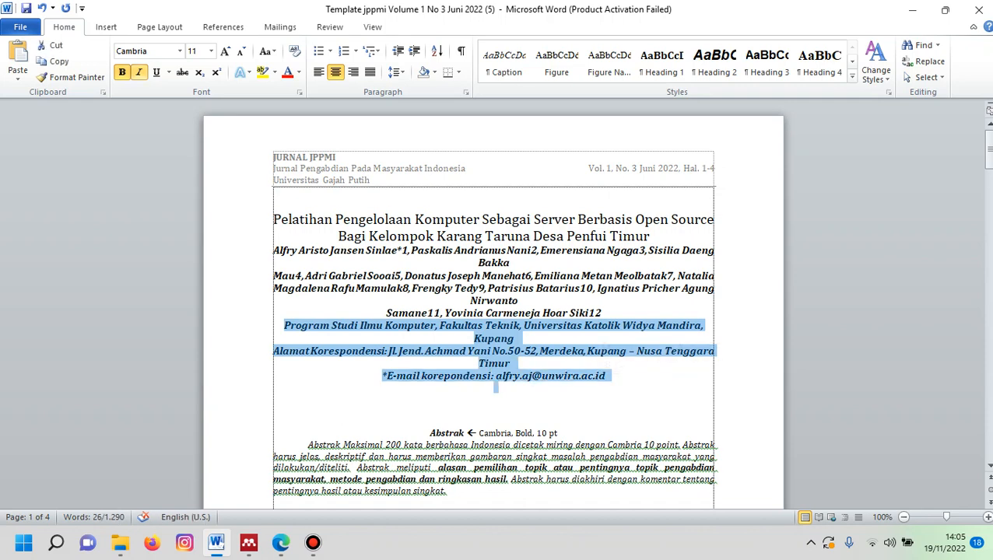
left_click(138, 72)
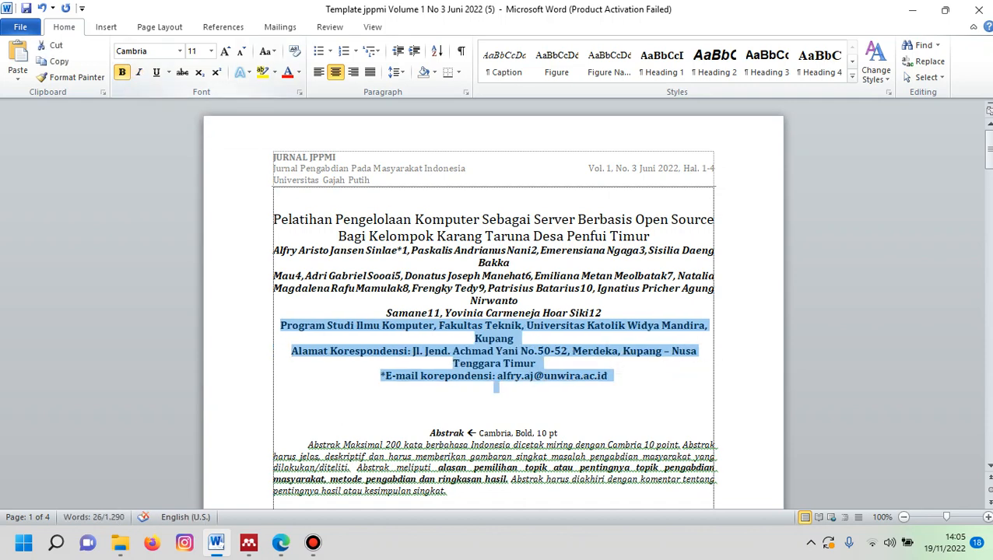
left_click(121, 72)
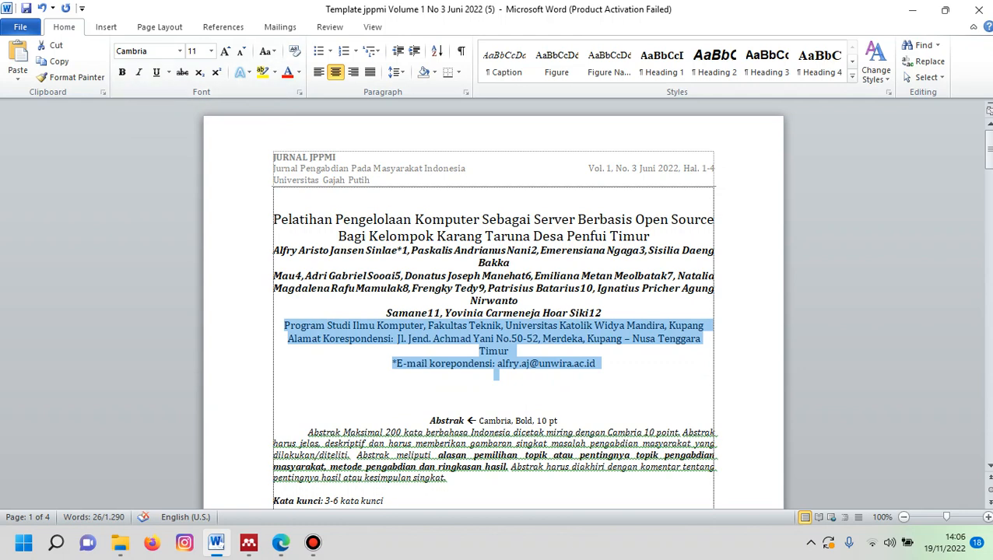
- Remove the italic formatting from all the author name lines, keeping them bold
left_click_drag(273, 250, 608, 313)
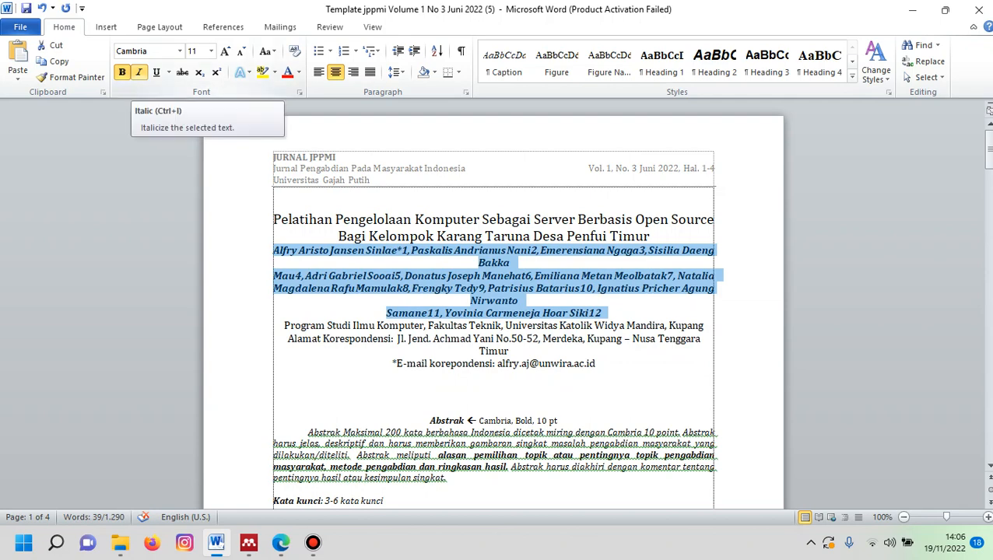
left_click(139, 71)
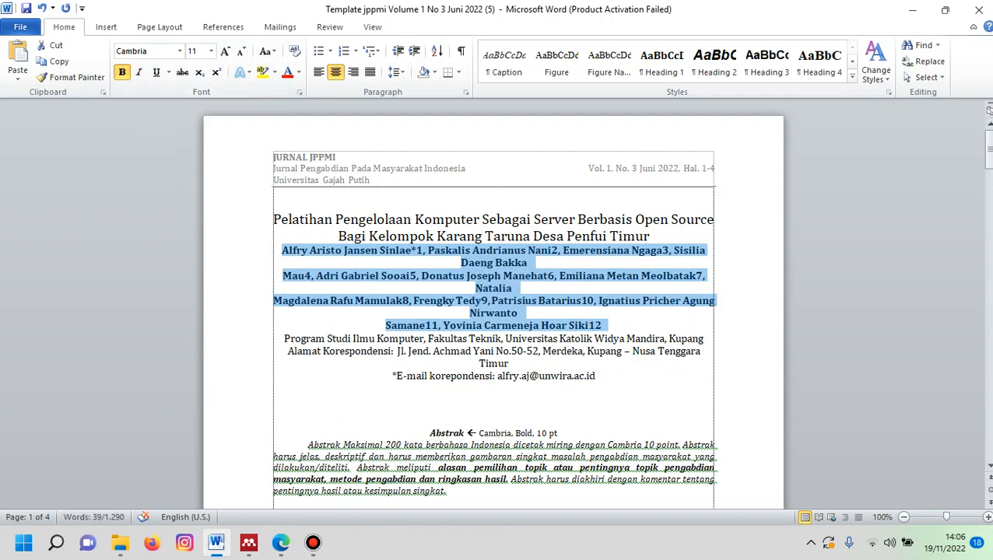
left_click(392, 375)
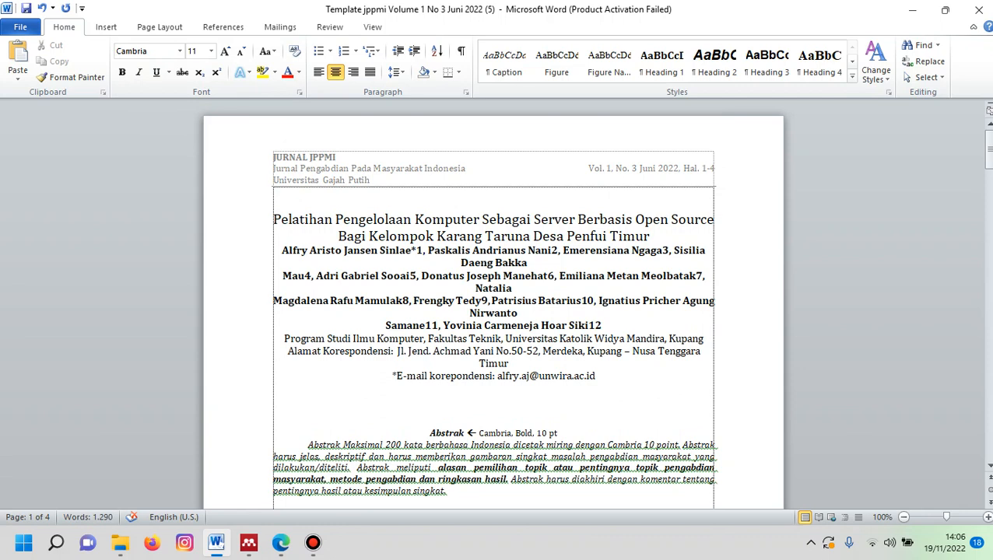
- Check how the author block is formatted in PKM.pdf in Microsoft Edge, and return to the Word template
mouse_move(248, 542)
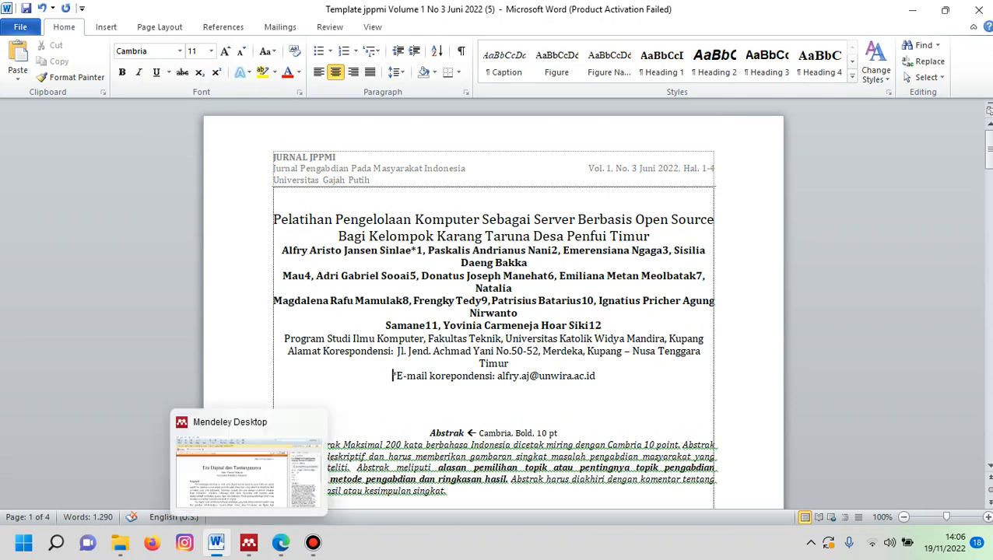
mouse_move(216, 543)
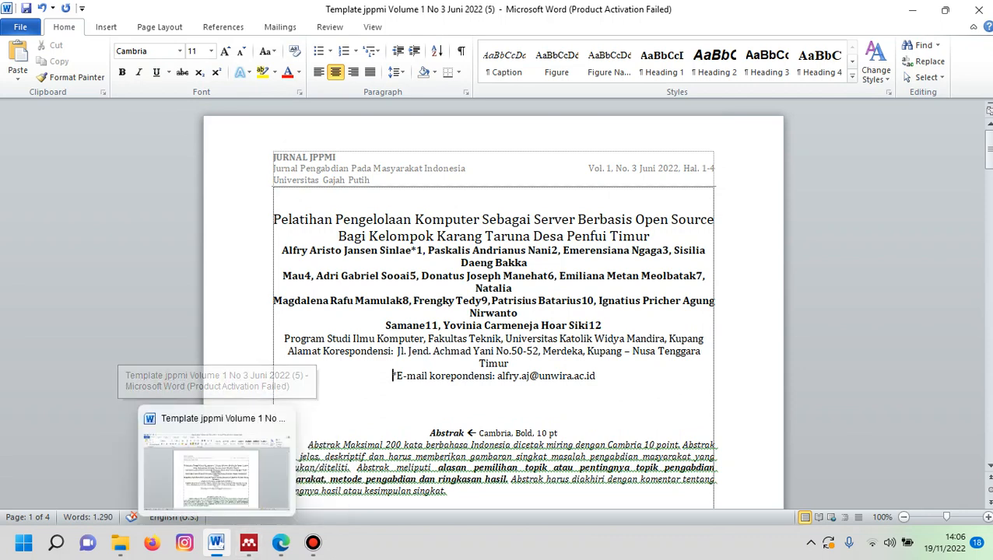
left_click(281, 543)
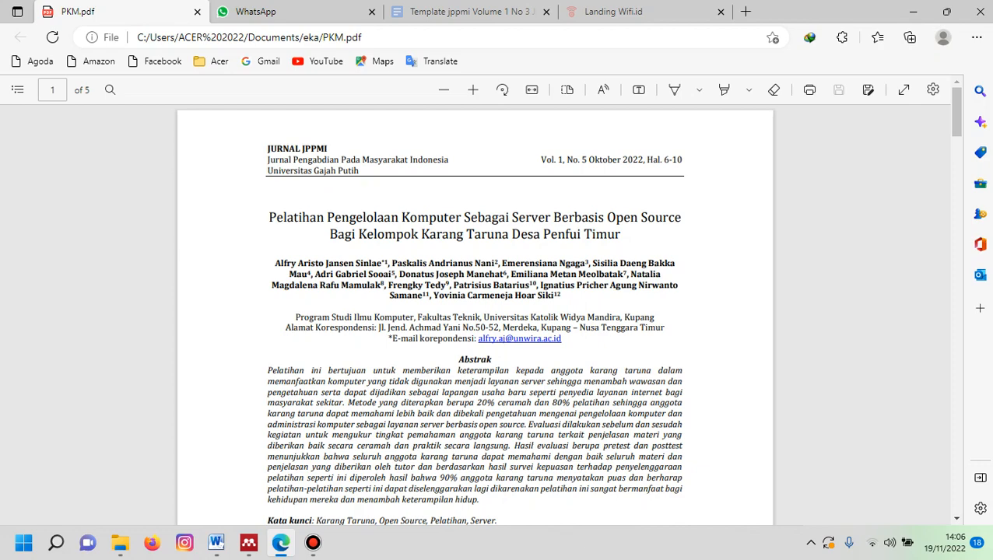
mouse_move(216, 542)
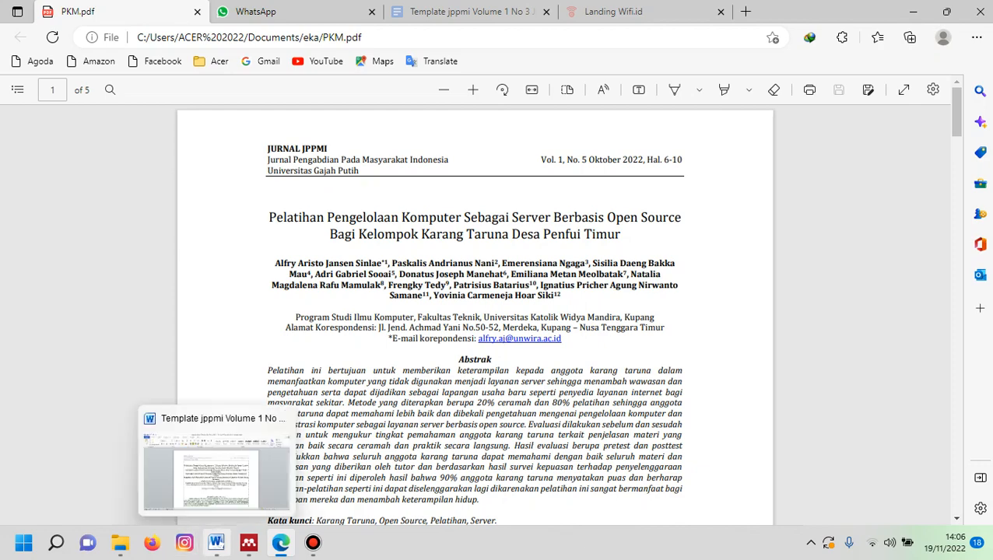
left_click(216, 463)
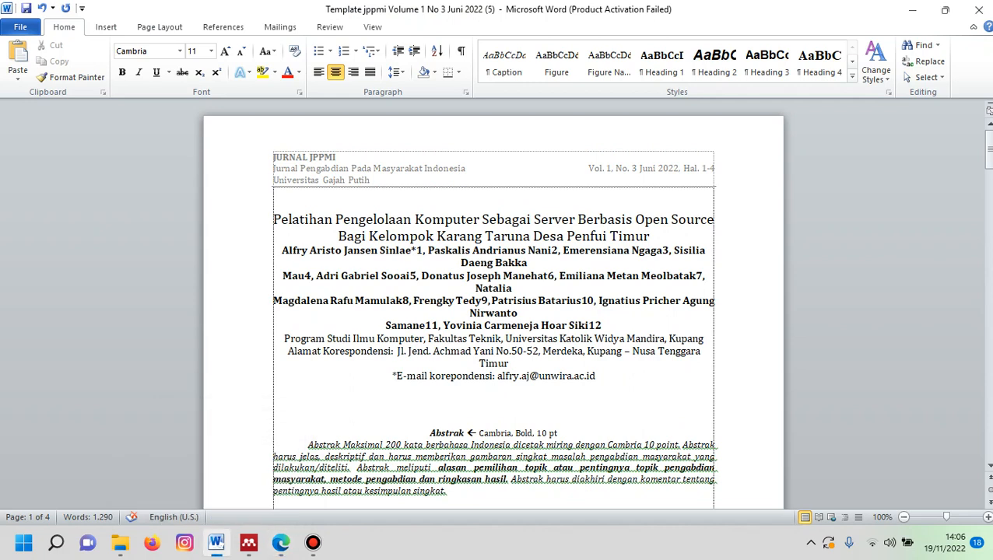
- Format the numbers 1, 2 and 3 after the first three author names as superscript
left_click(417, 250)
key("ctrl+b")
key("shift+Right")
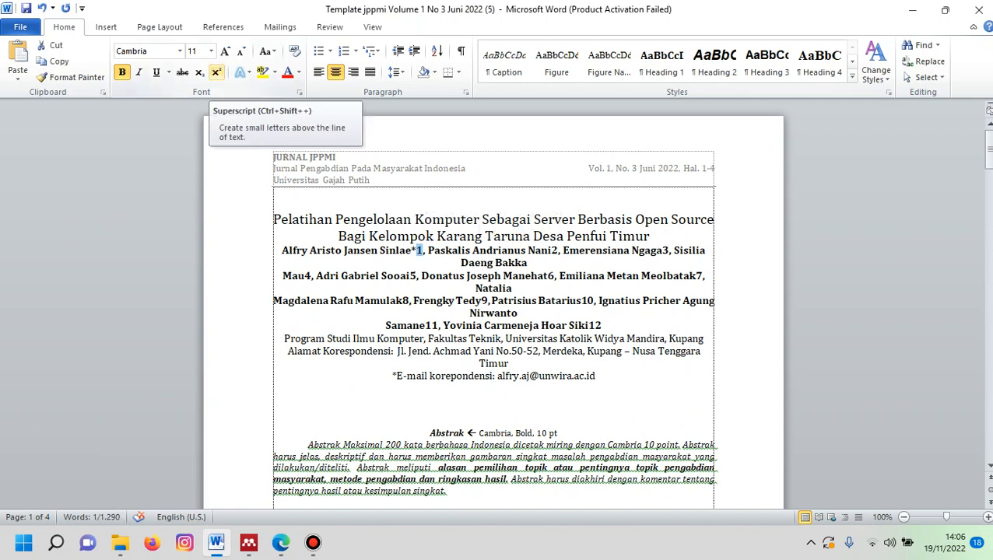
left_click(217, 72)
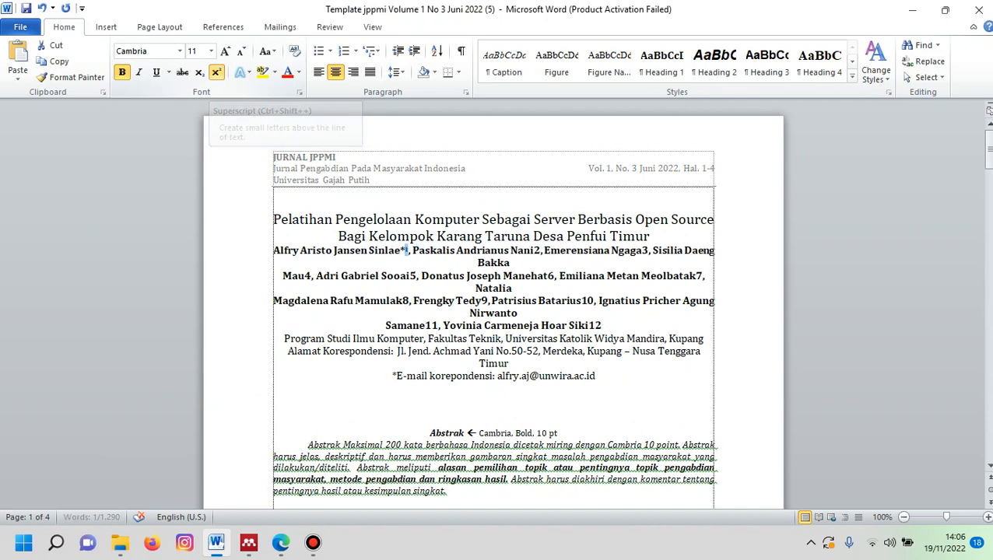
left_click(479, 363)
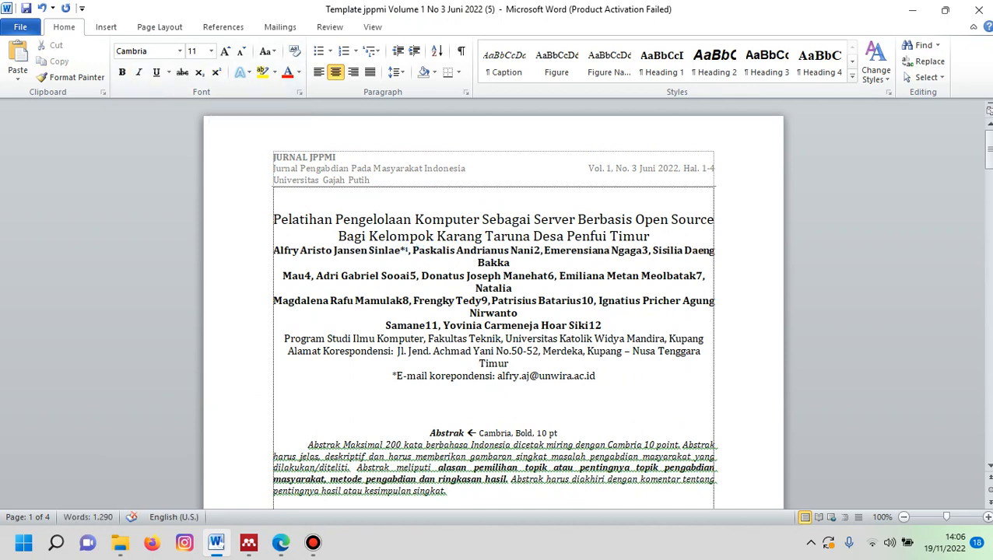
left_click(534, 250)
left_click_drag(534, 250, 540, 250)
left_click(217, 71)
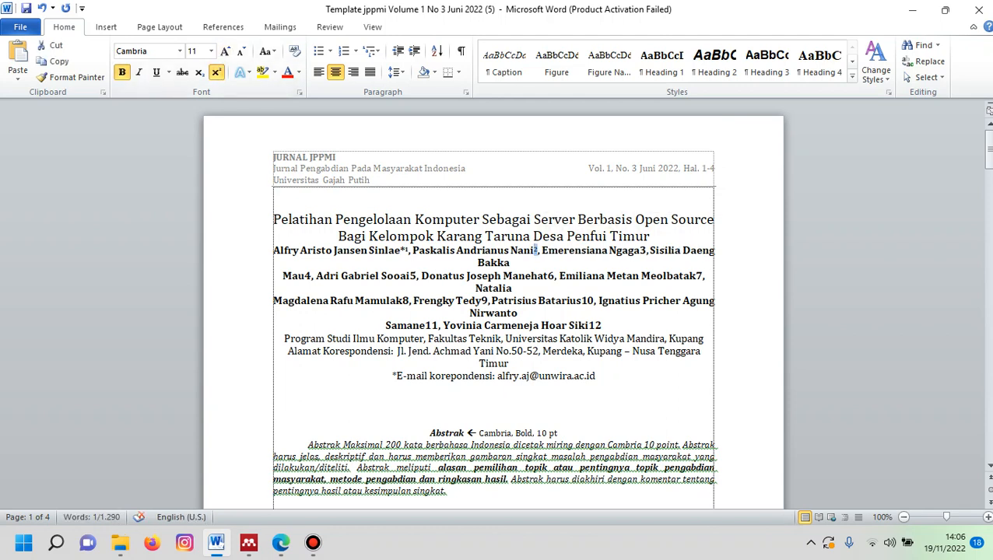
left_click_drag(638, 251, 645, 251)
left_click(216, 71)
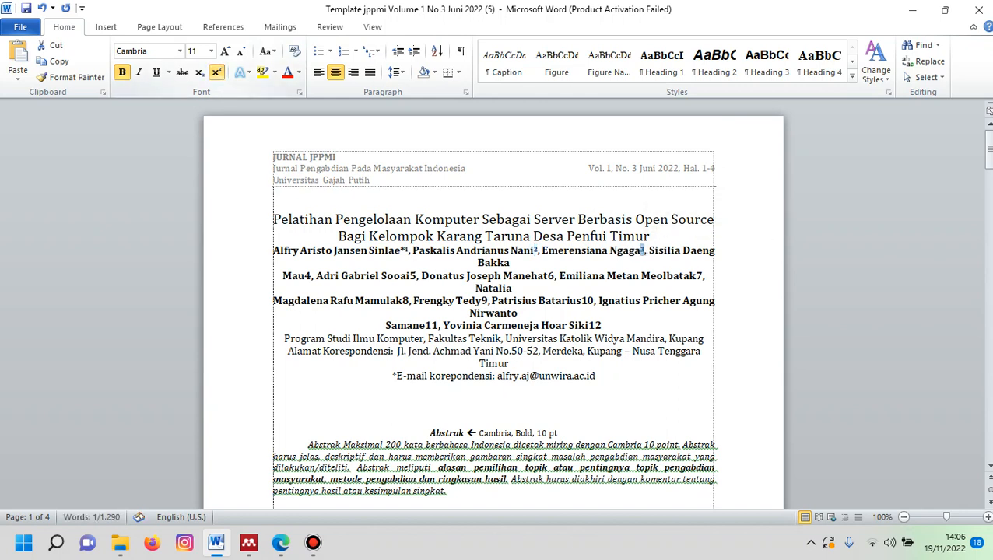
- Format the numbers 4, 5, 6 and 7 after the next four author names as superscript
left_click_drag(303, 275, 312, 275)
left_click(216, 72)
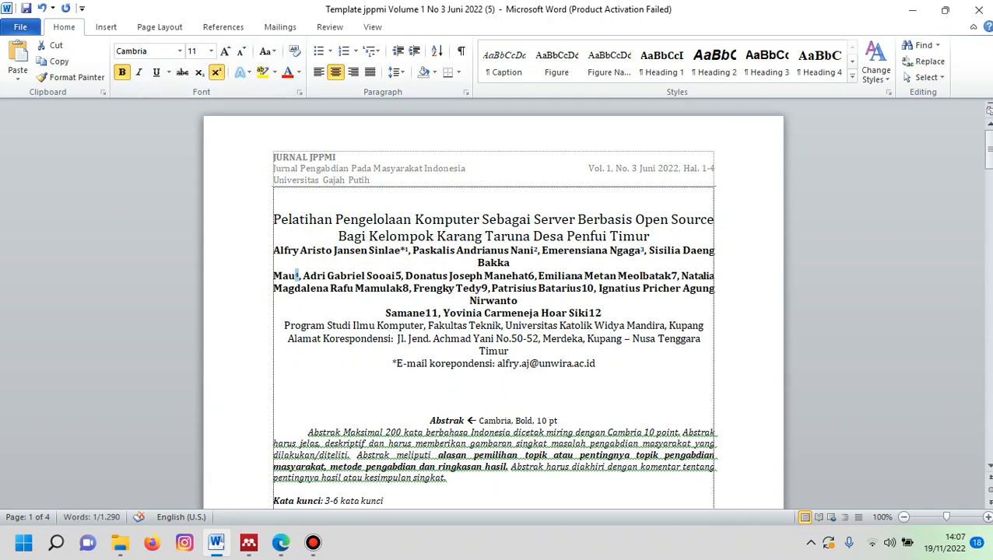
left_click_drag(393, 276, 401, 276)
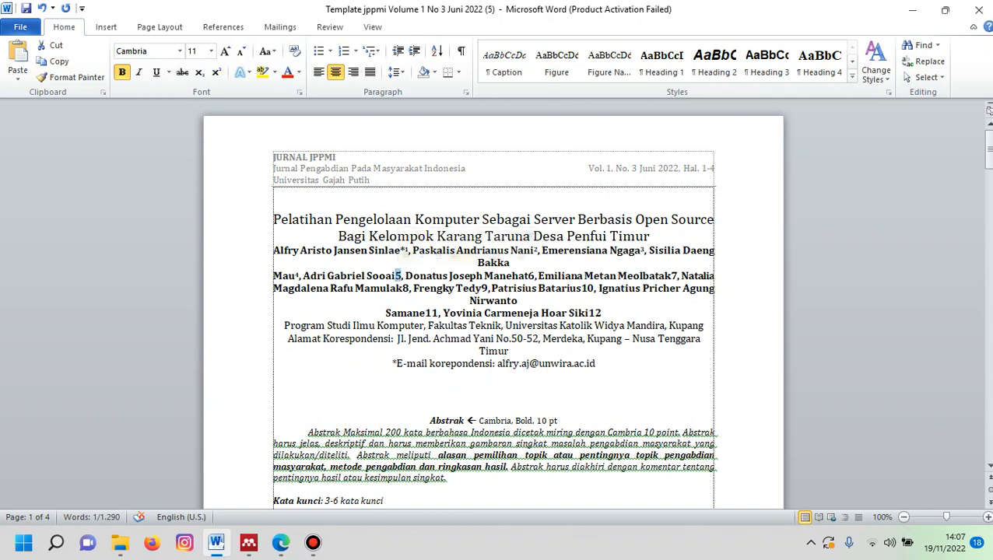
left_click(217, 71)
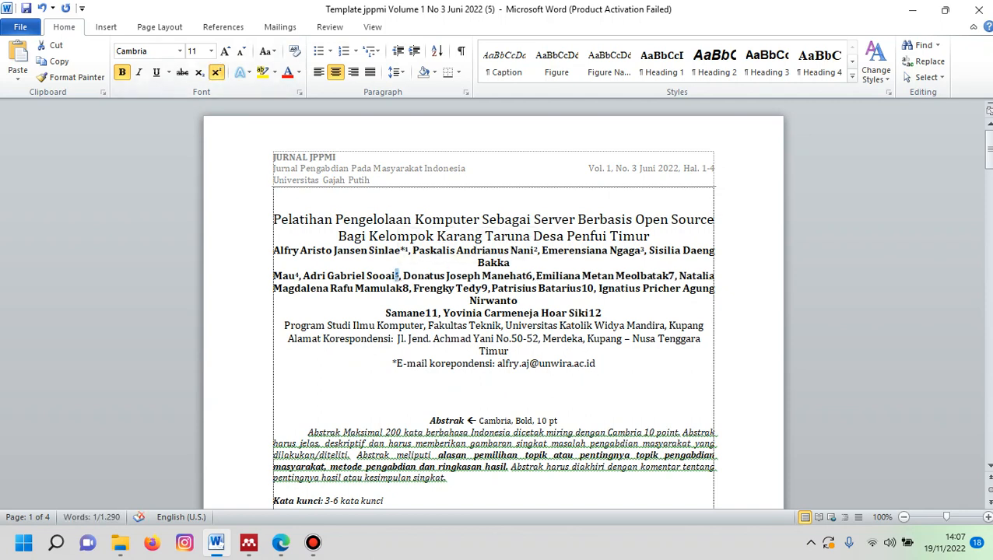
left_click(526, 276)
left_click_drag(526, 275, 532, 275)
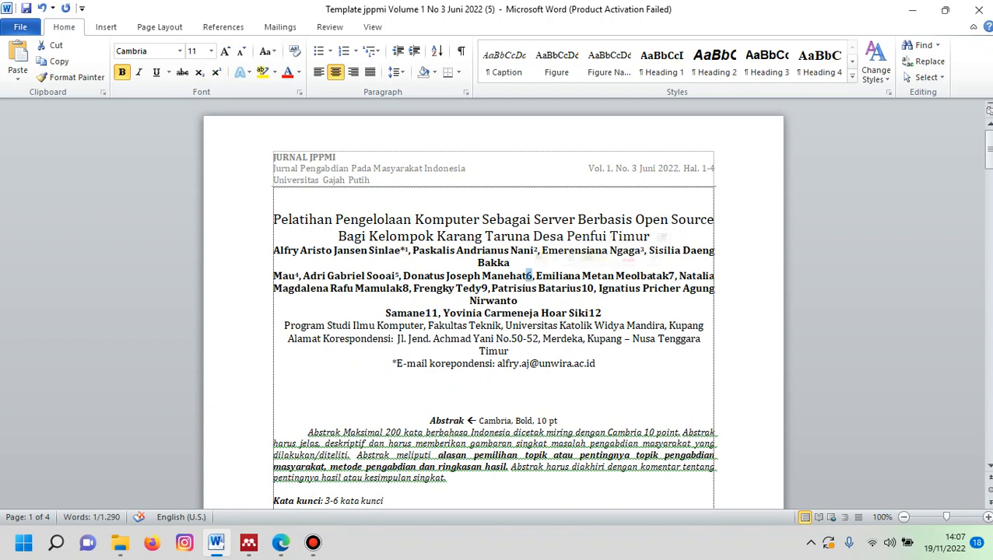
left_click(216, 72)
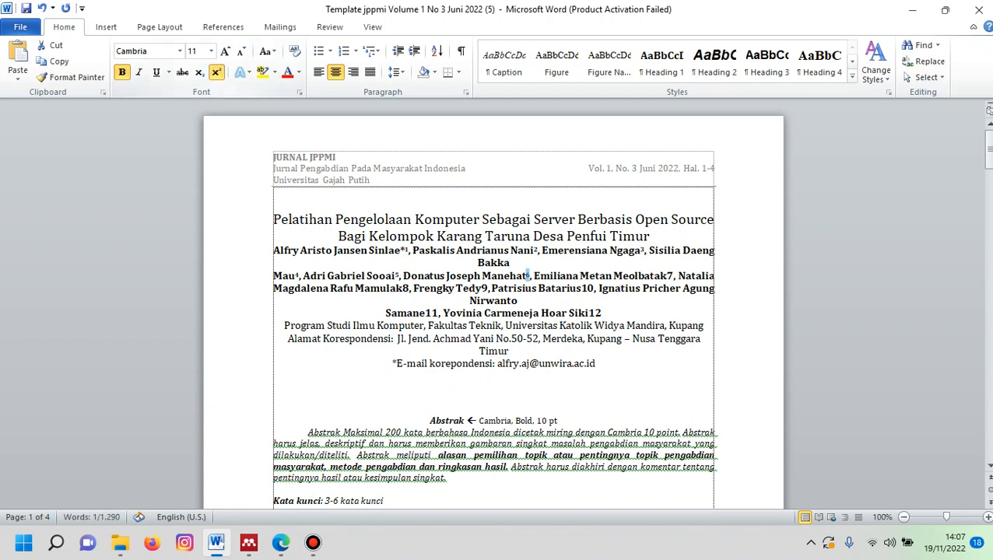
left_click_drag(664, 275, 671, 275)
left_click(216, 72)
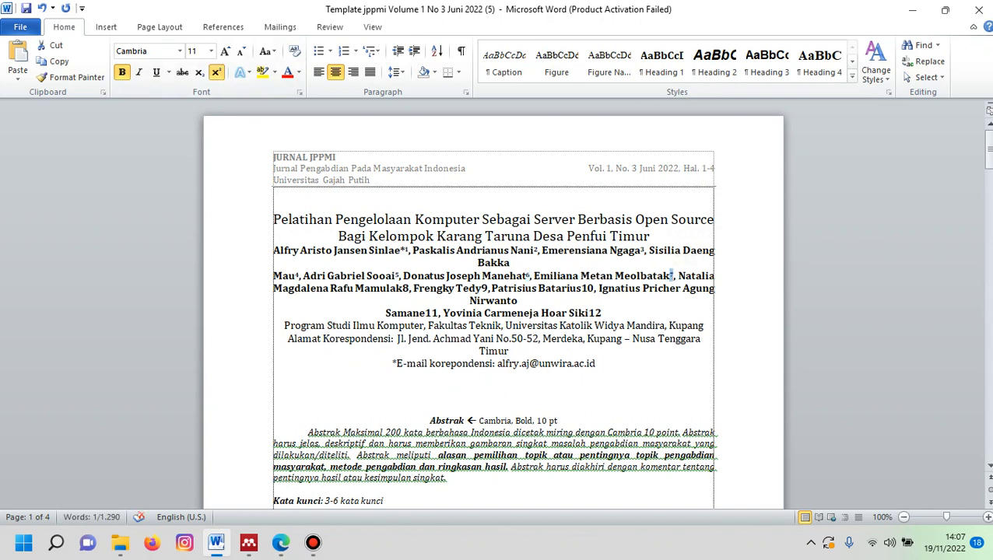
- Format the numbers 8, 9 and 10 in the author list as superscript
left_click_drag(400, 288, 409, 287)
left_click(216, 72)
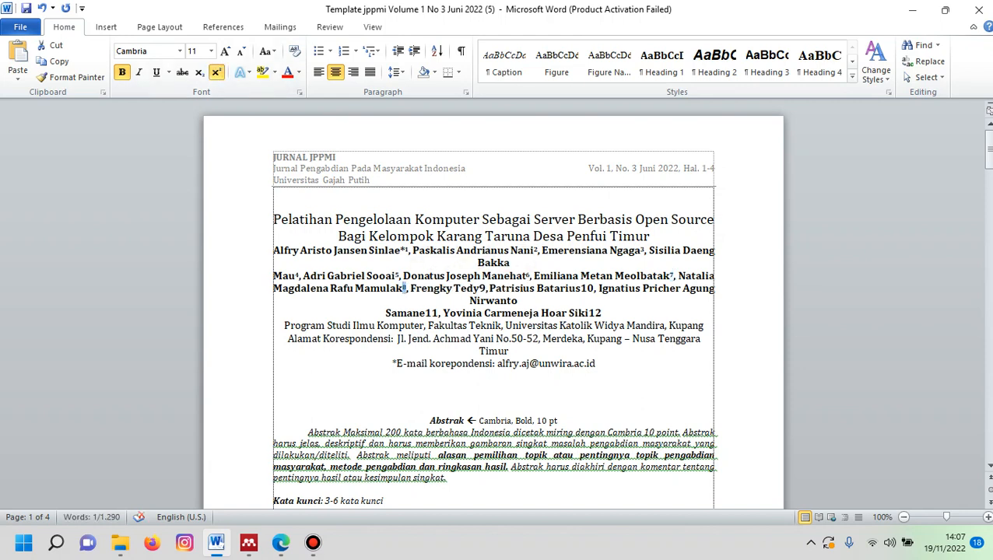
double_click(478, 288)
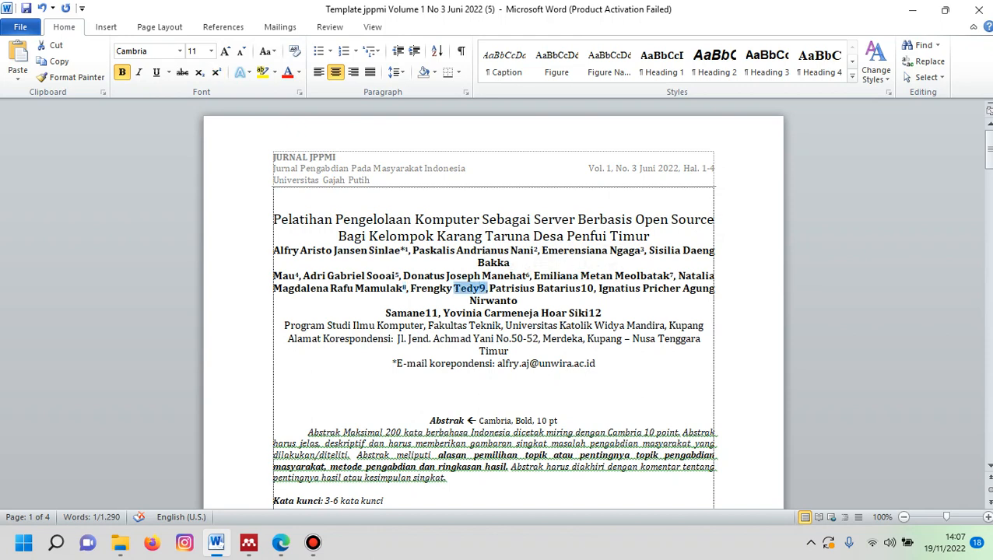
left_click(477, 288)
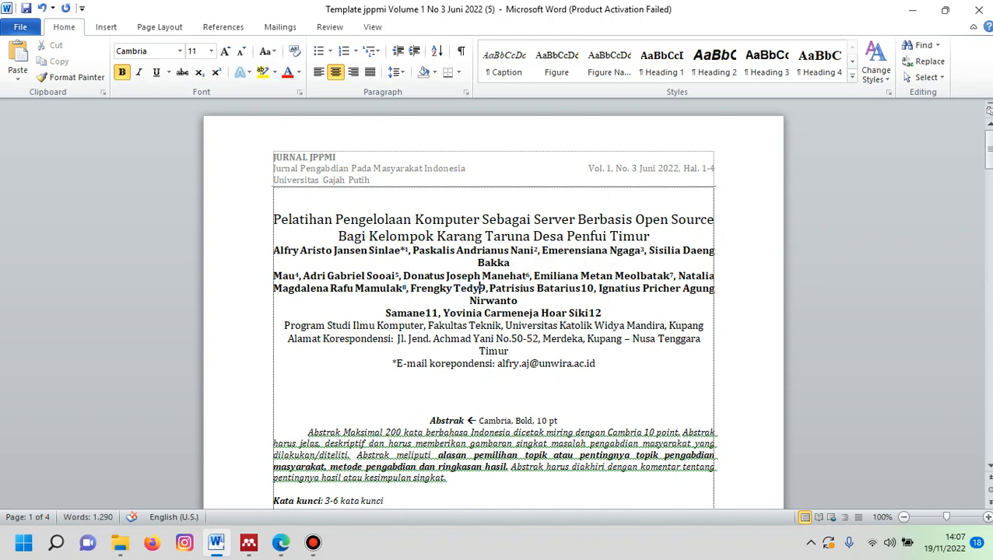
left_click_drag(480, 288, 484, 288)
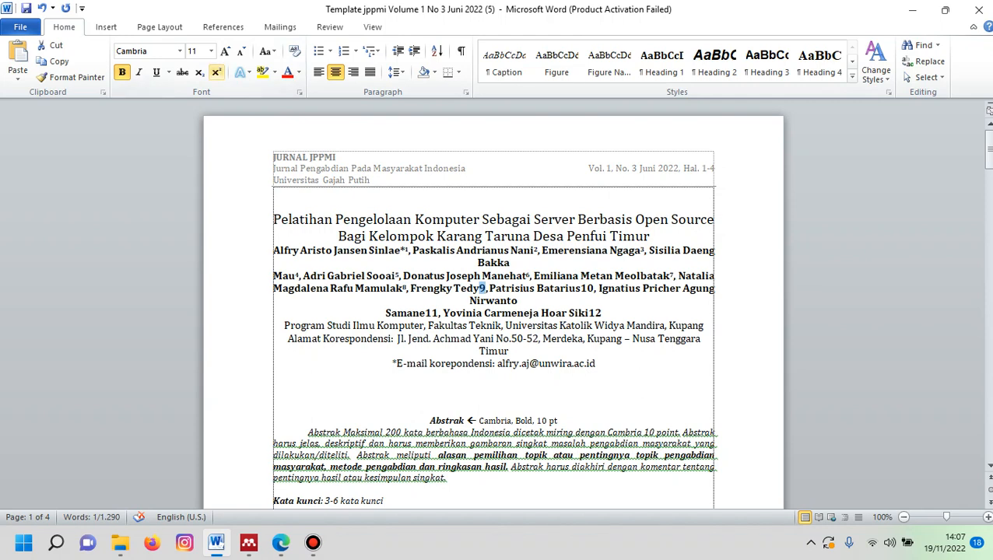
left_click(216, 71)
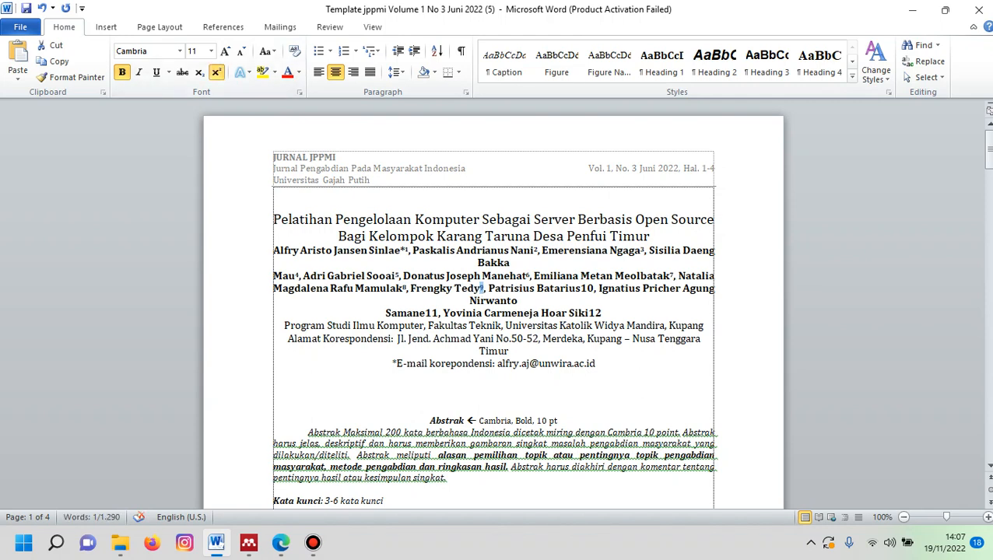
left_click(580, 288)
left_click_drag(580, 288, 594, 288)
left_click(217, 72)
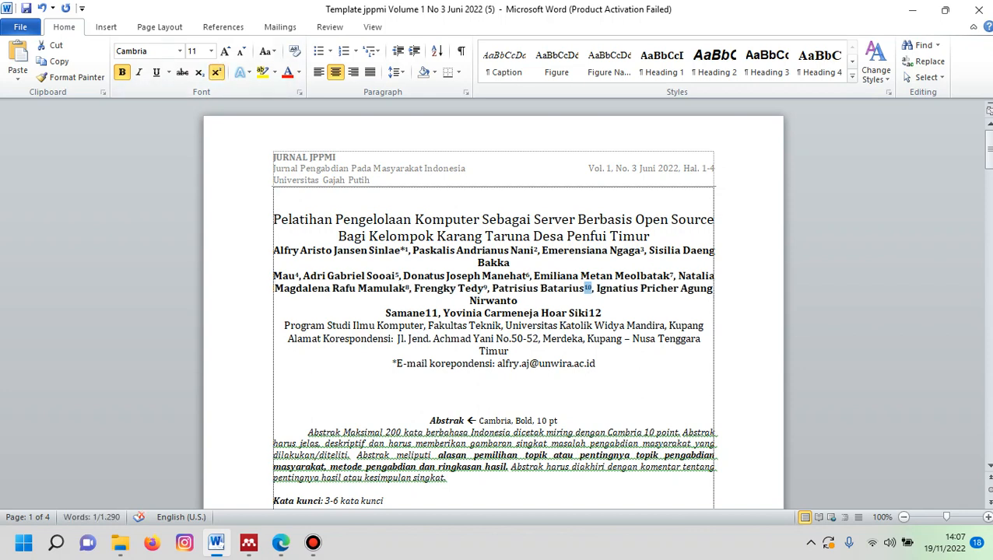
- Format the numbers 11 and 12 after the last two author names as superscript
left_click_drag(425, 313, 438, 313)
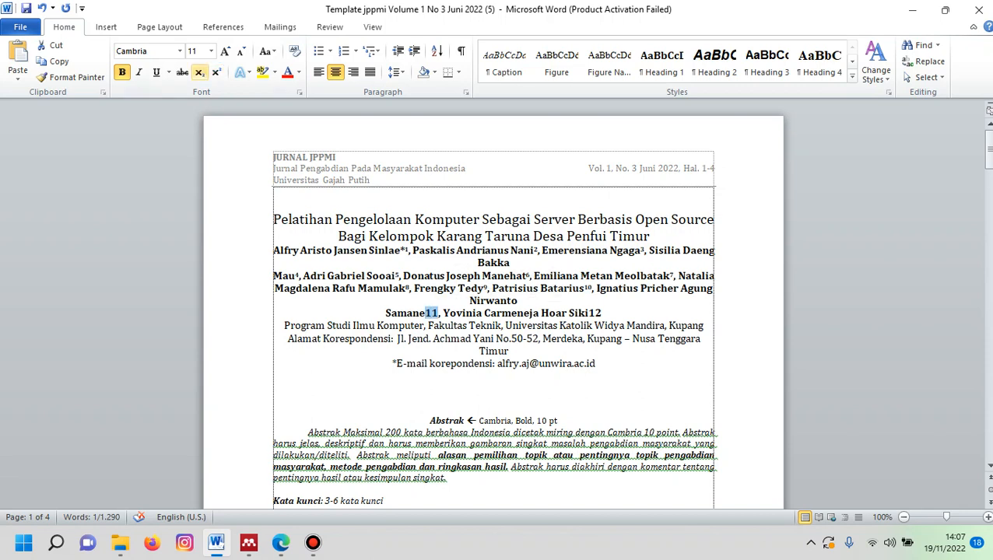
left_click(216, 72)
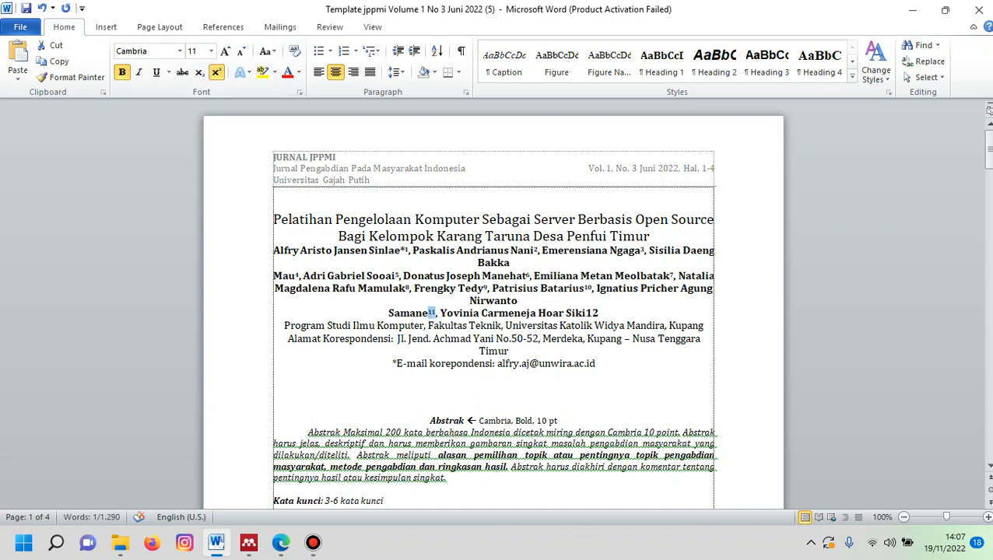
left_click_drag(585, 313, 591, 313)
left_click_drag(519, 300, 598, 312)
left_click(598, 312)
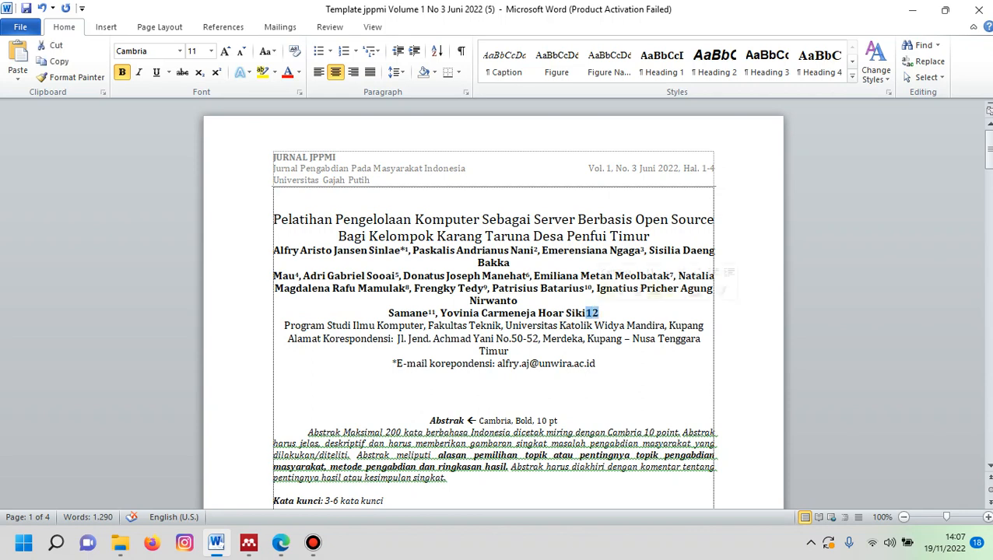
left_click(217, 73)
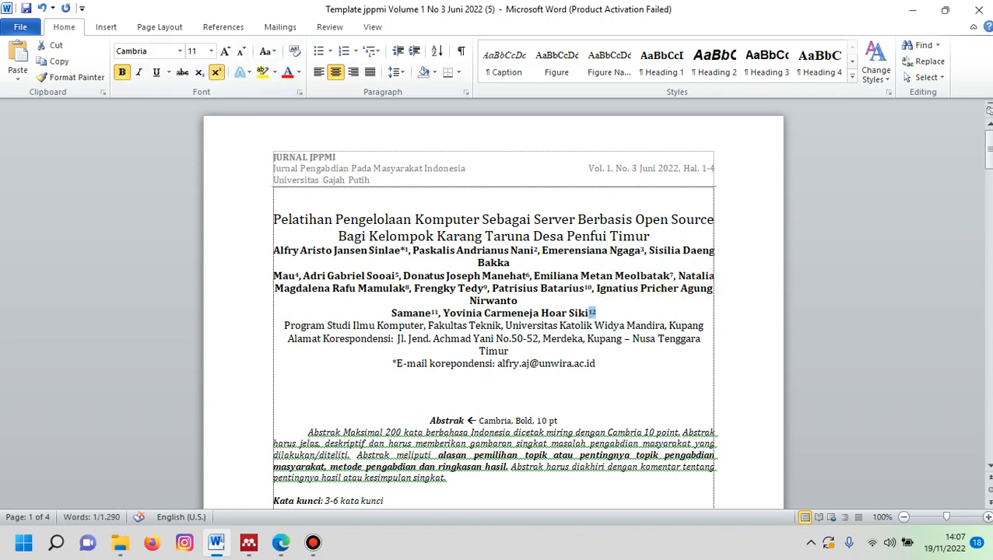
key("Right")
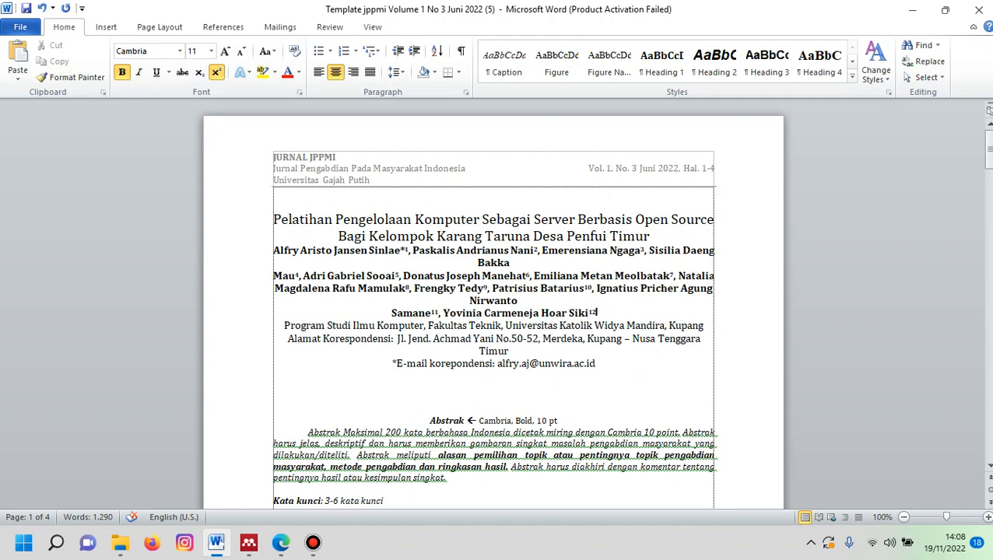
- Remove the stray line breaks in the author list so all the names run together as one continuous centred paragraph
left_click(274, 276)
key("BackSpace")
key("BackSpace")
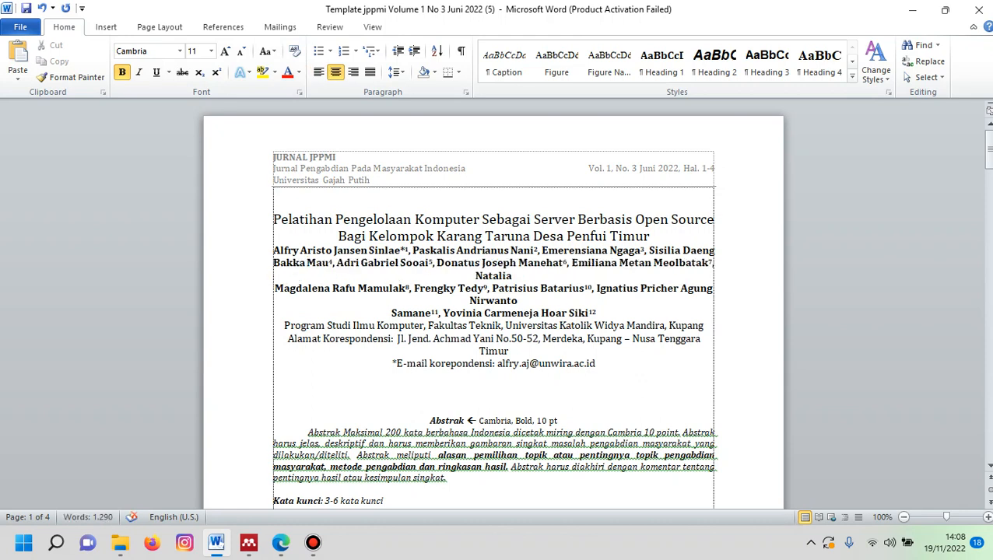
left_click(275, 289)
key("BackSpace")
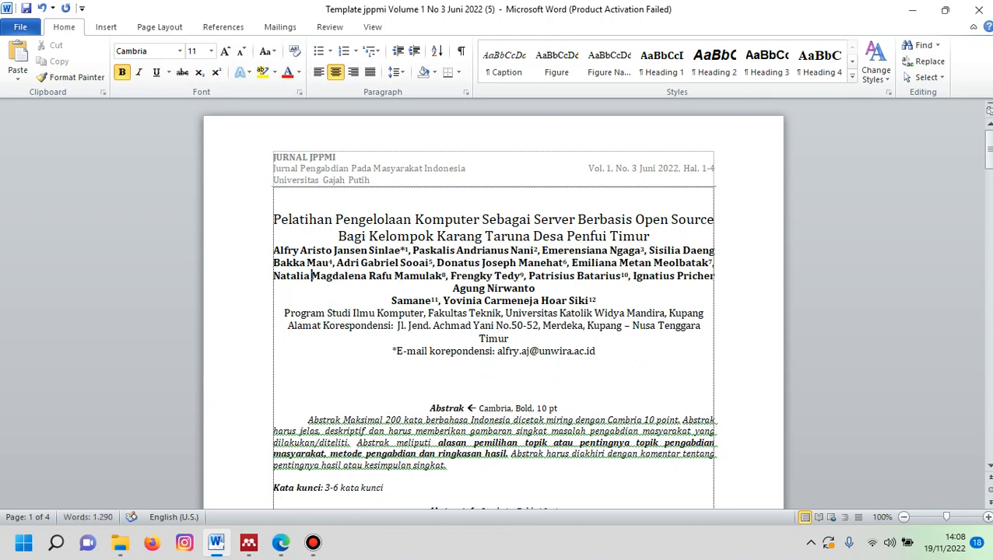
left_click(391, 301)
key("BackSpace")
key("BackSpace")
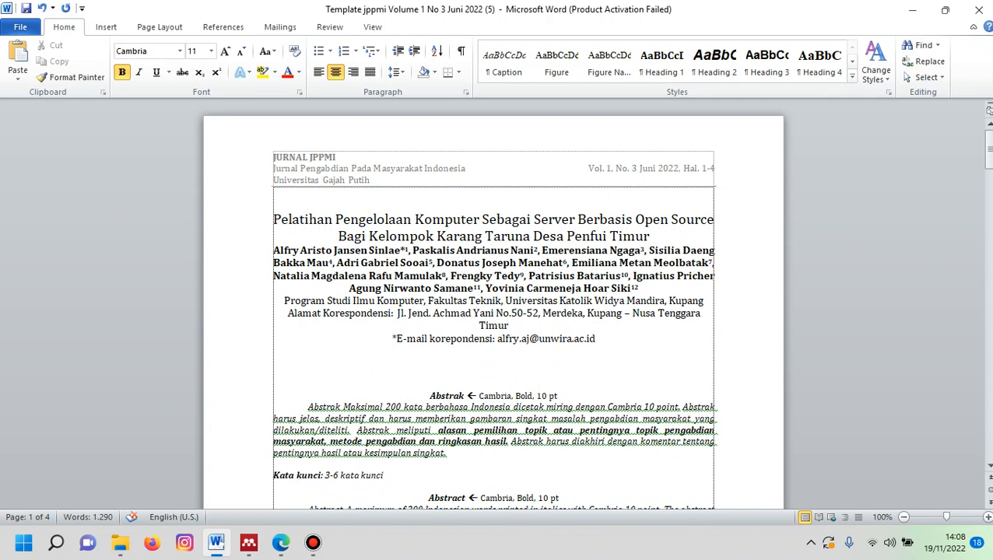
- Add space after the title paragraph and after the author list paragraph
left_click(651, 234)
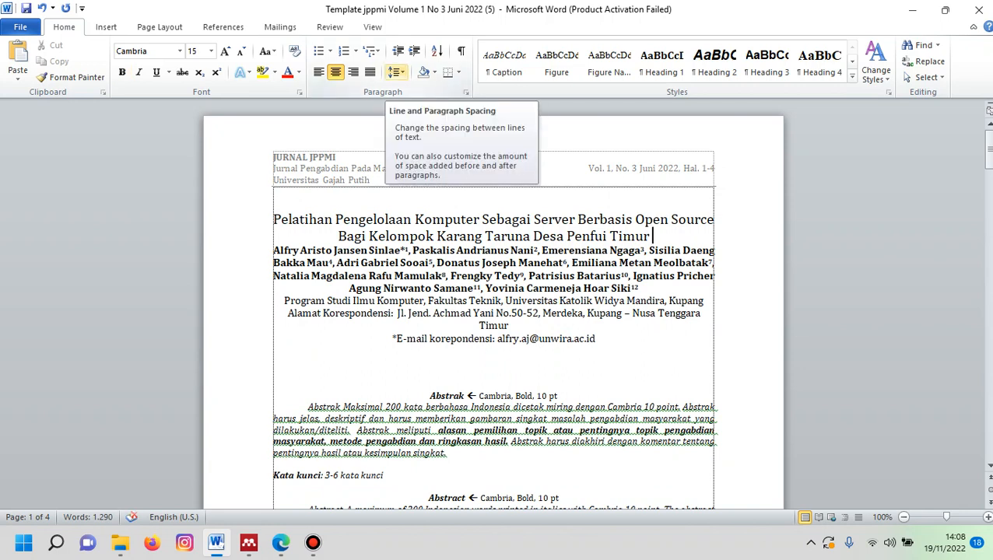
left_click(395, 72)
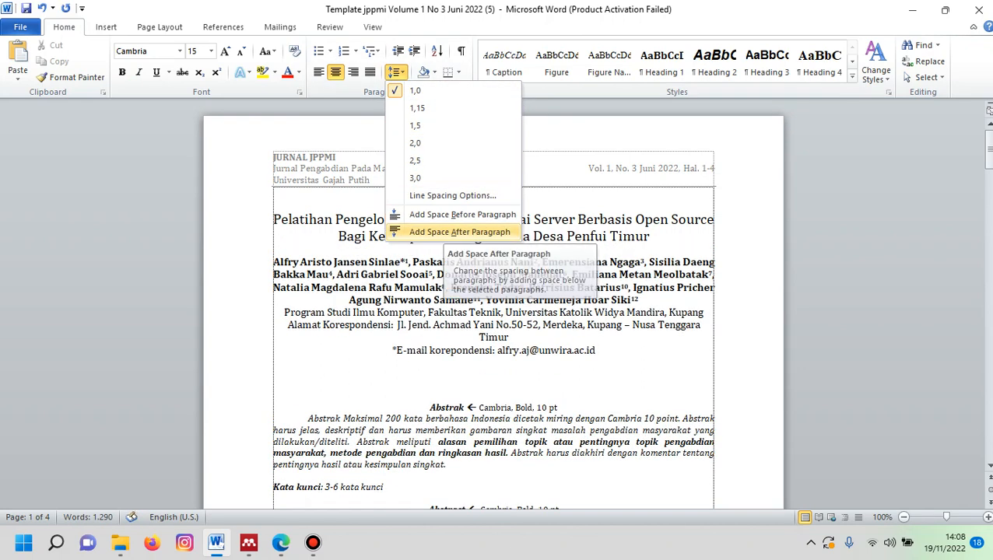
left_click(459, 232)
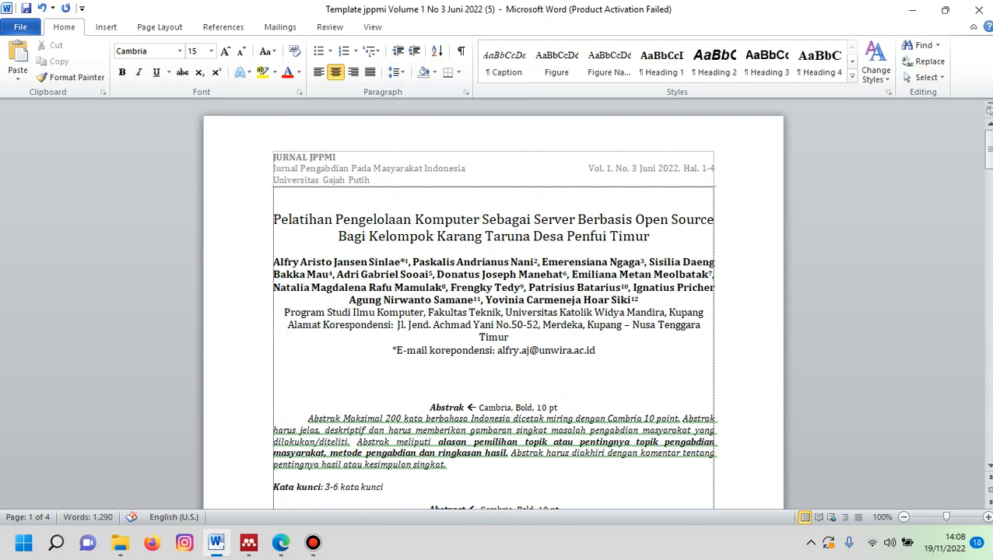
left_click(640, 299)
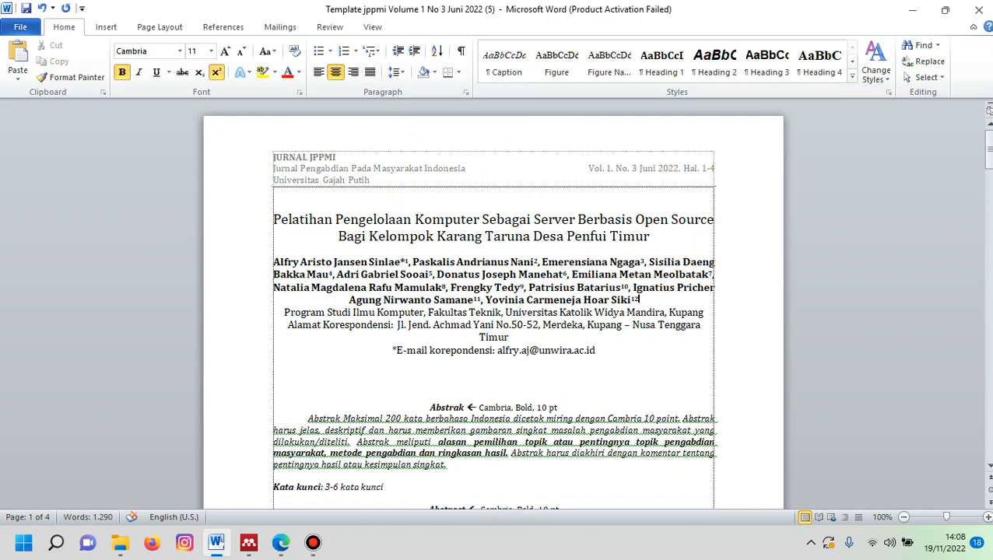
left_click(395, 71)
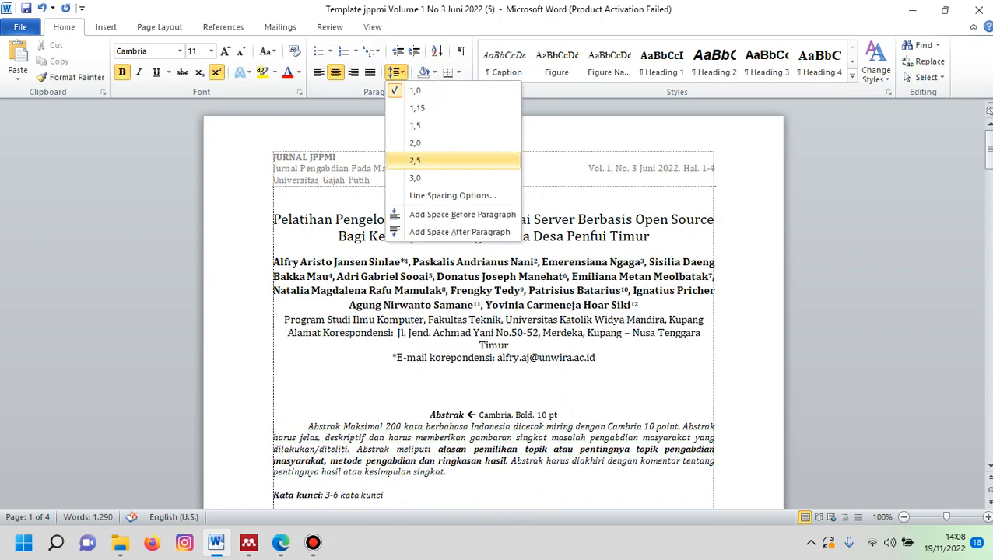
left_click(459, 231)
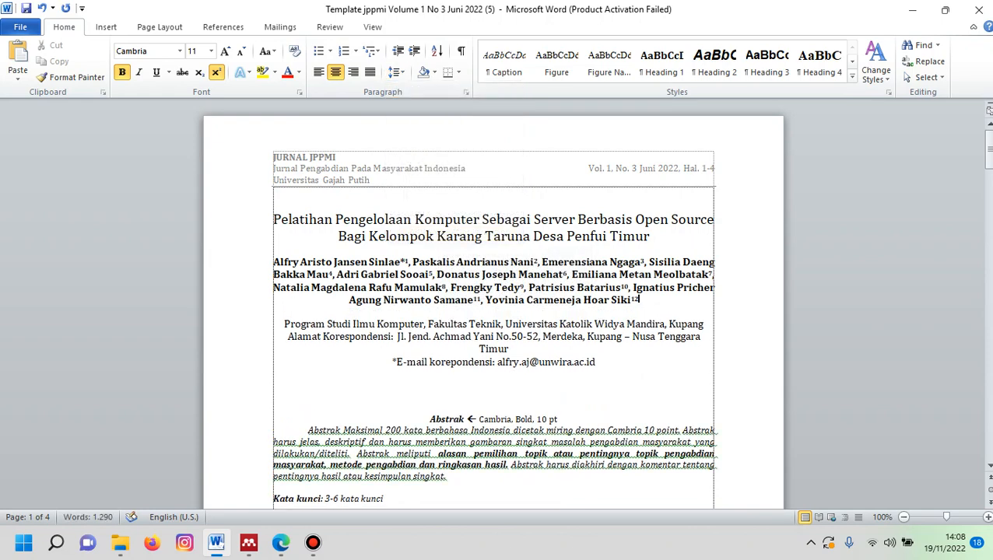
- Compare the author block with PKM.pdf in Edge, then turn the correspondence e-mail into a hyperlink with a new line after it in Word
left_click(493, 372)
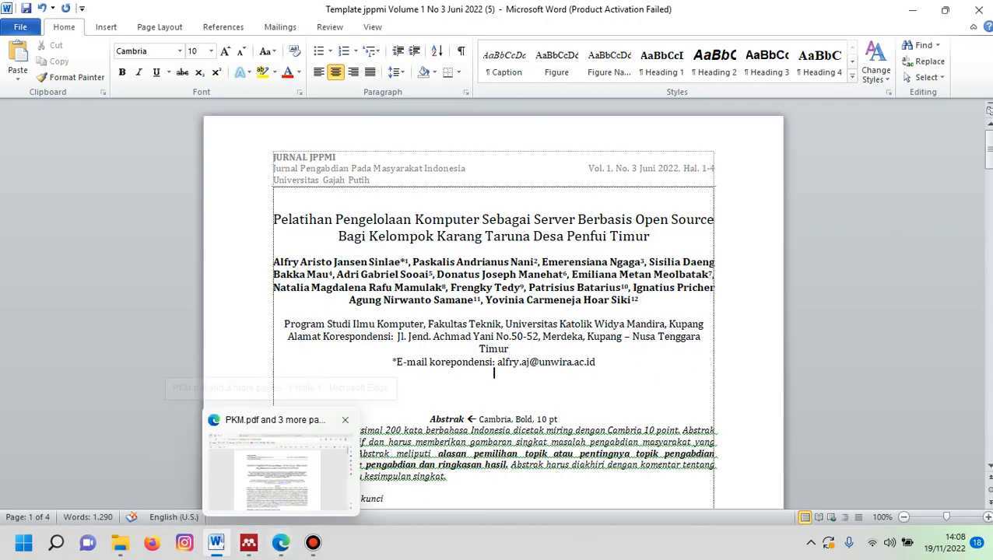
left_click(281, 543)
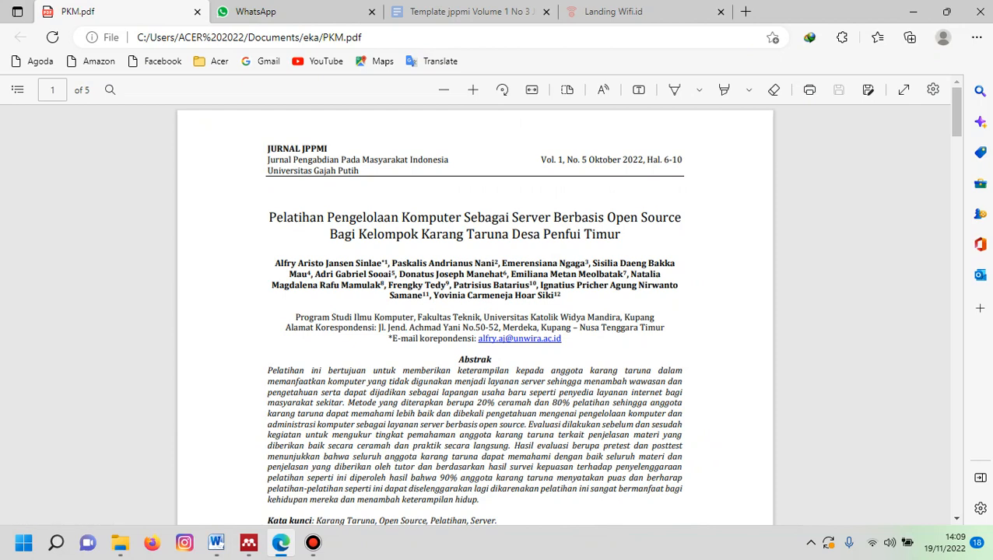
left_click(216, 543)
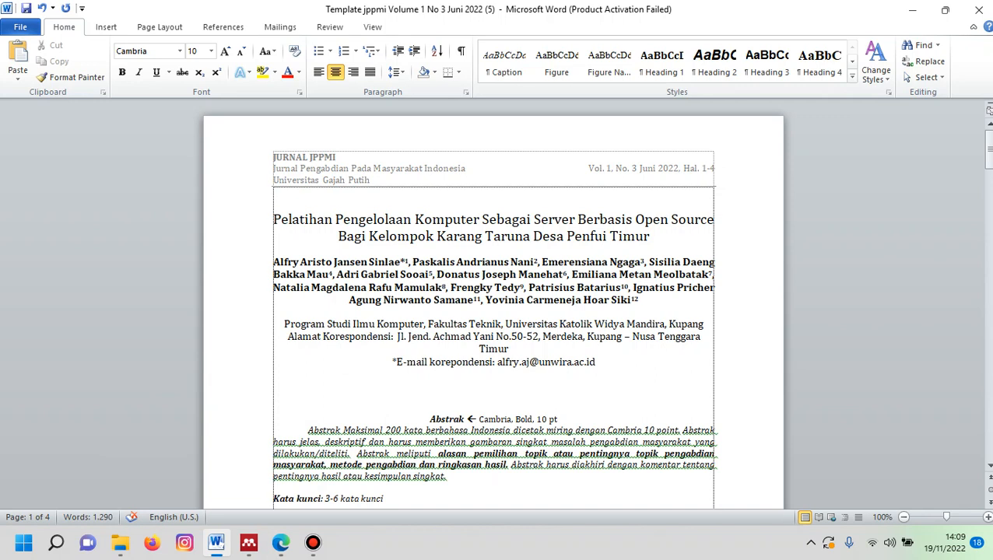
left_click(595, 362)
key("Return")
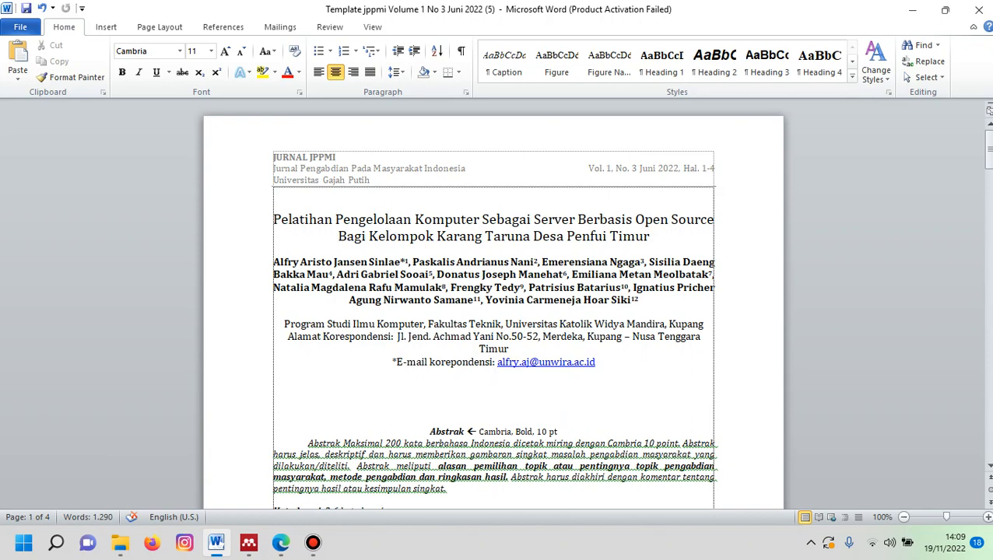
left_click(312, 542)
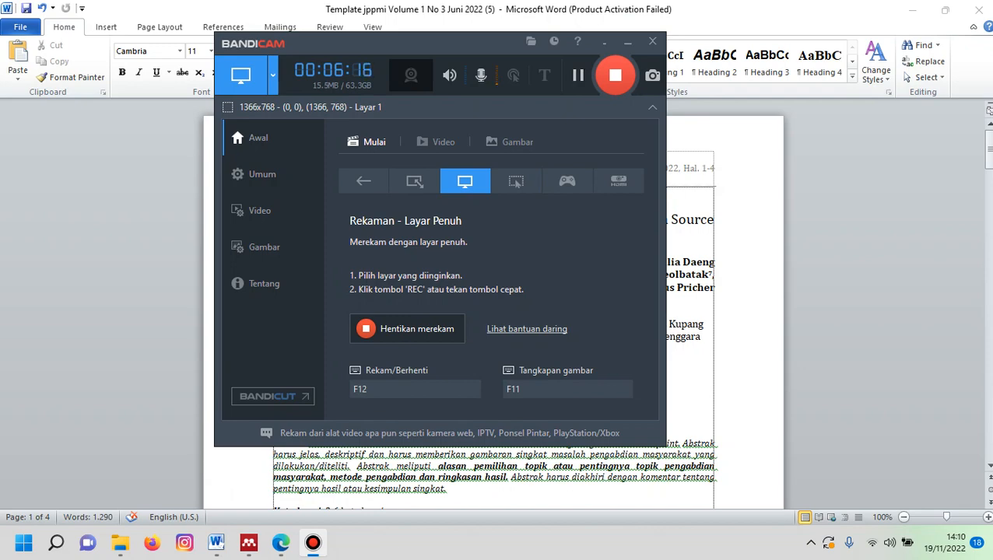
left_click(312, 542)
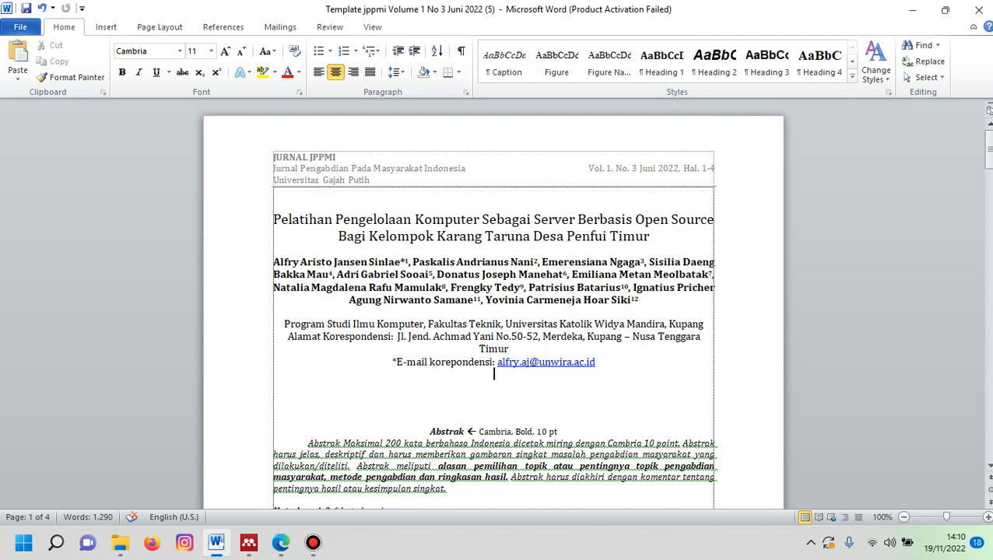
- Switch to PKM.pdf in Edge and copy the full text of the Indonesian abstract under the Abstrak heading
left_click(280, 543)
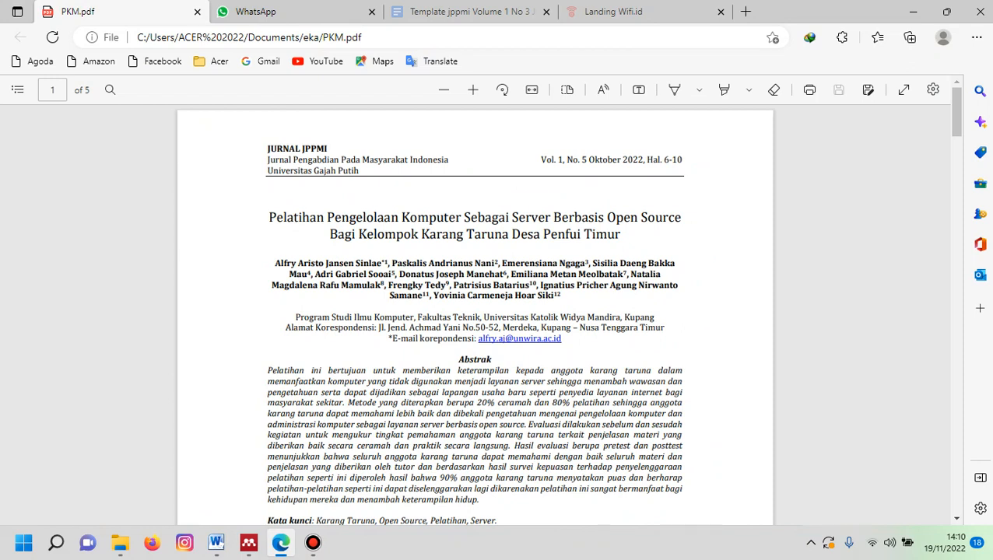
left_click_drag(268, 370, 479, 500)
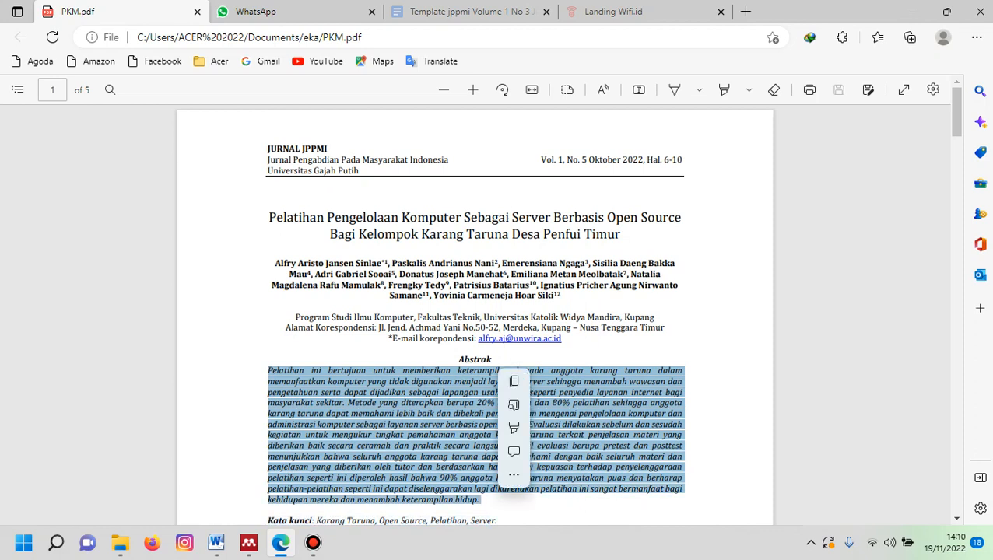
key("ctrl+c")
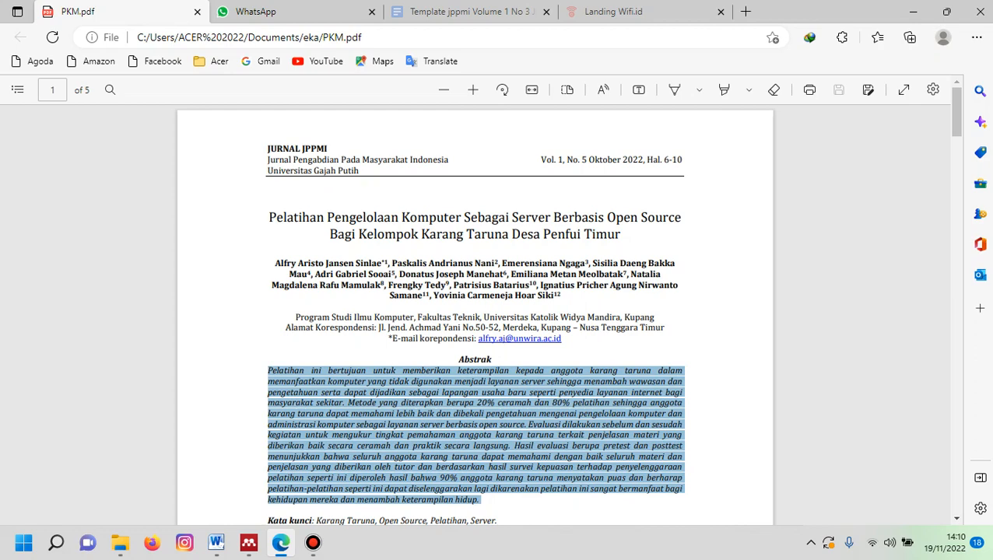
- Return to the Word template and delete the placeholder paragraph under the Abstrak heading
left_click(216, 543)
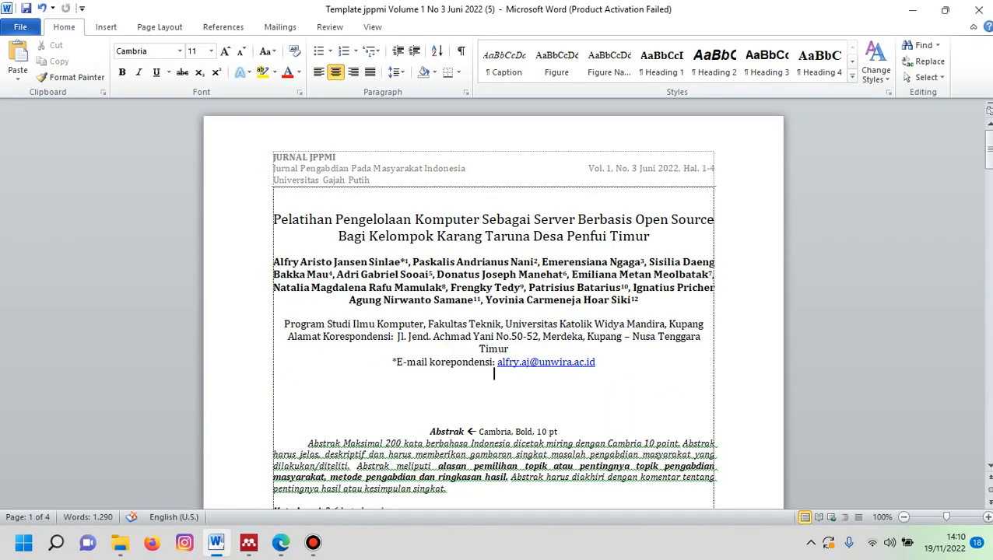
left_click_drag(309, 442, 274, 500)
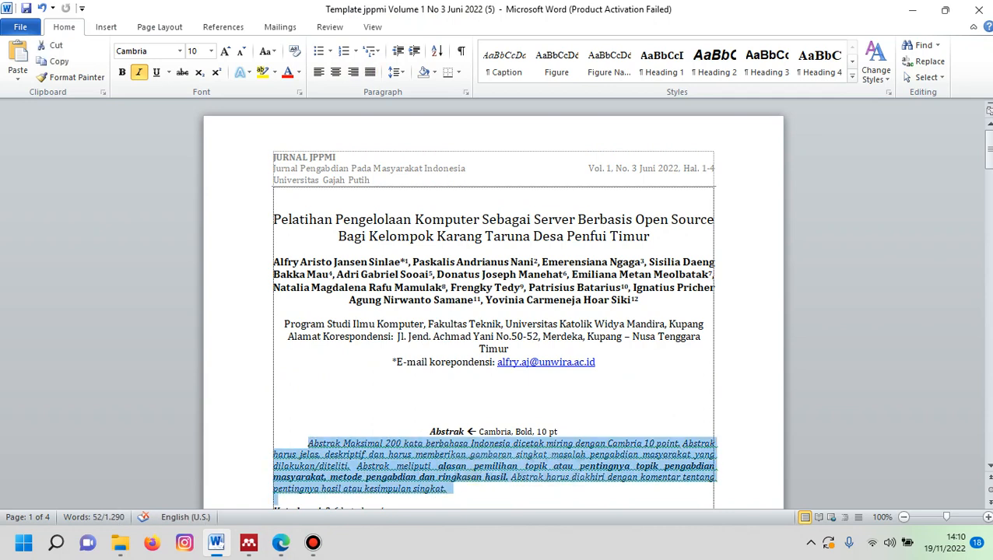
key("Delete")
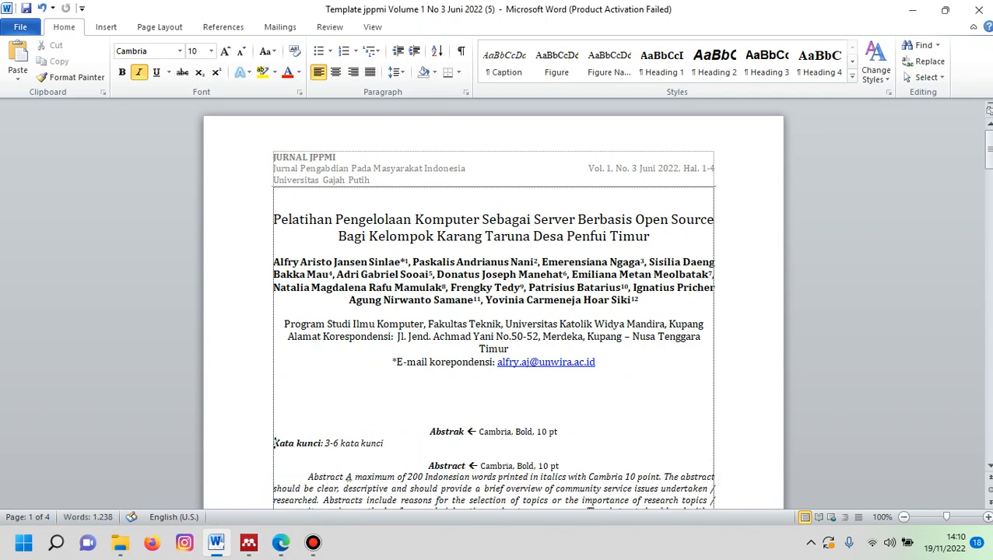
- Paste the copied Indonesian abstract on a new line directly below the Abstrak heading
left_click(431, 431)
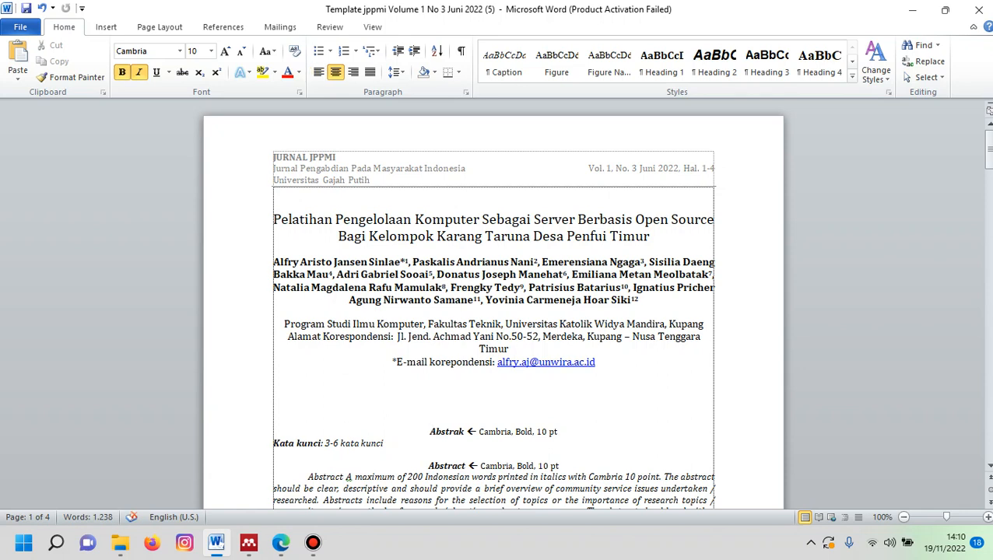
left_click(558, 431)
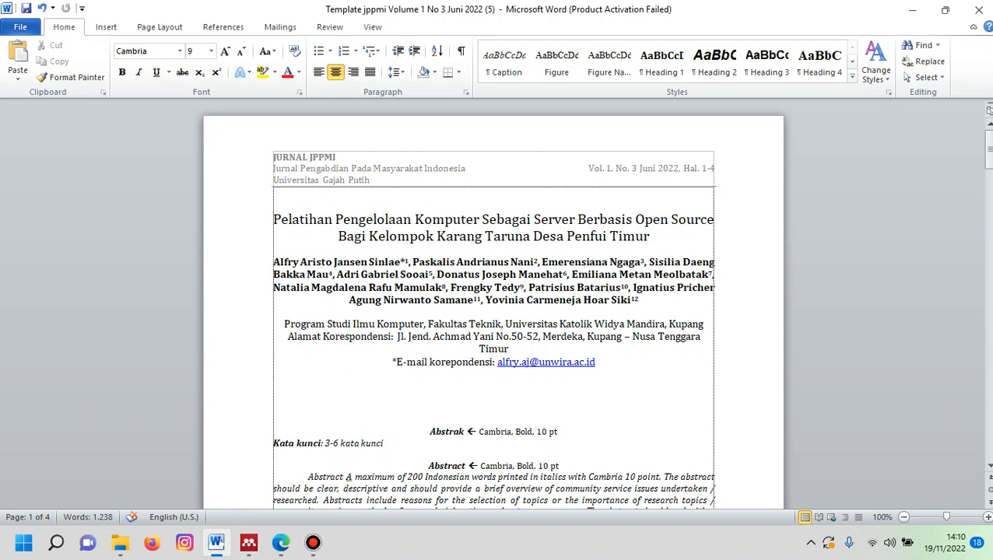
key("shift+Home")
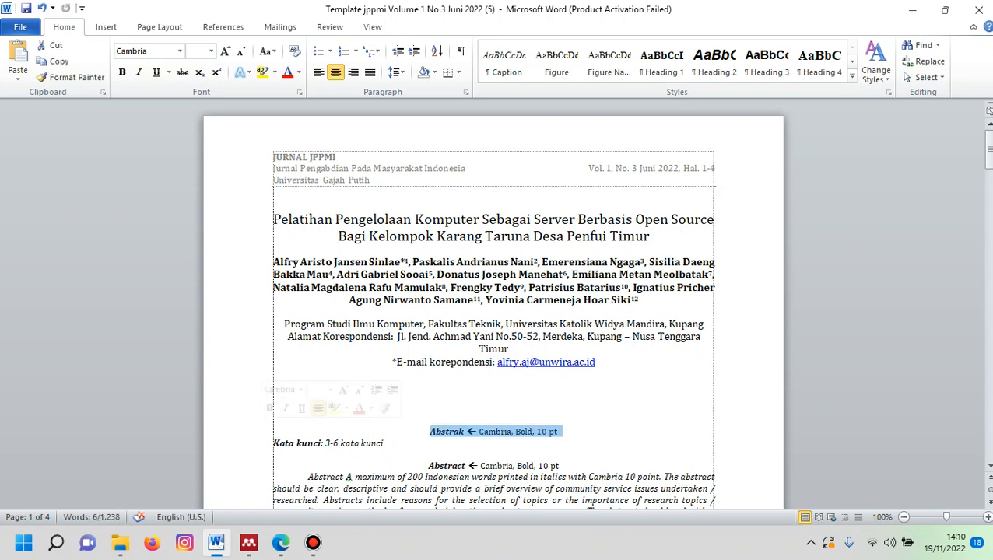
left_click(292, 440)
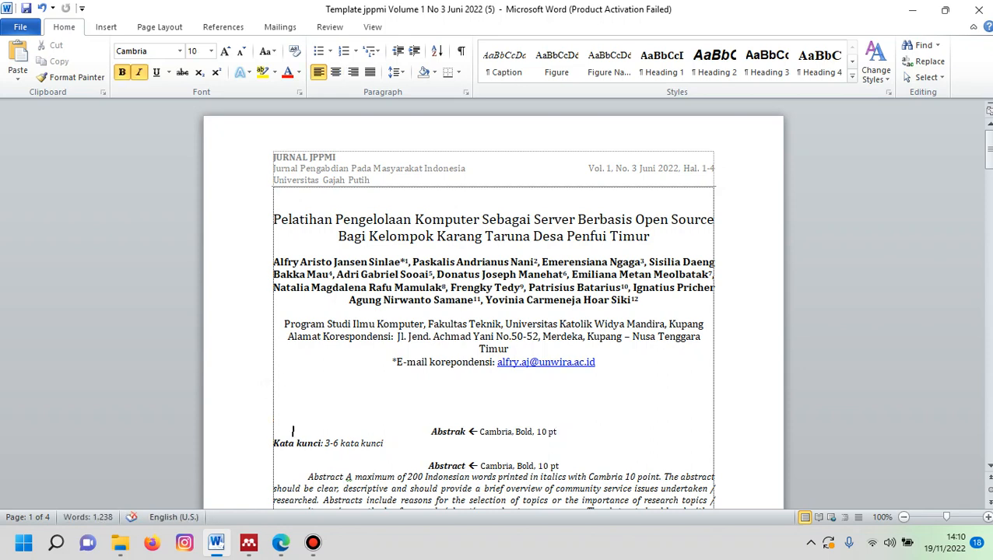
left_click(558, 431)
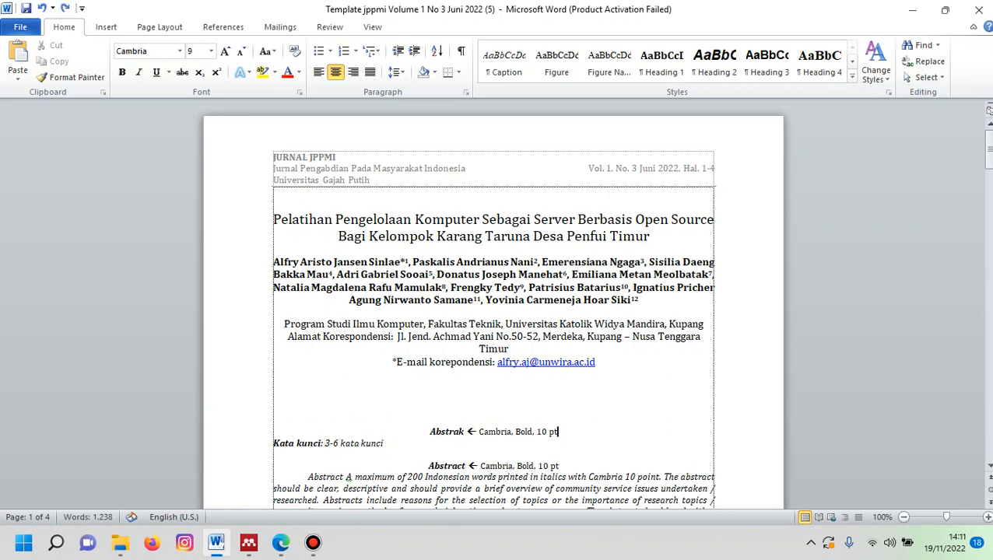
key("Return")
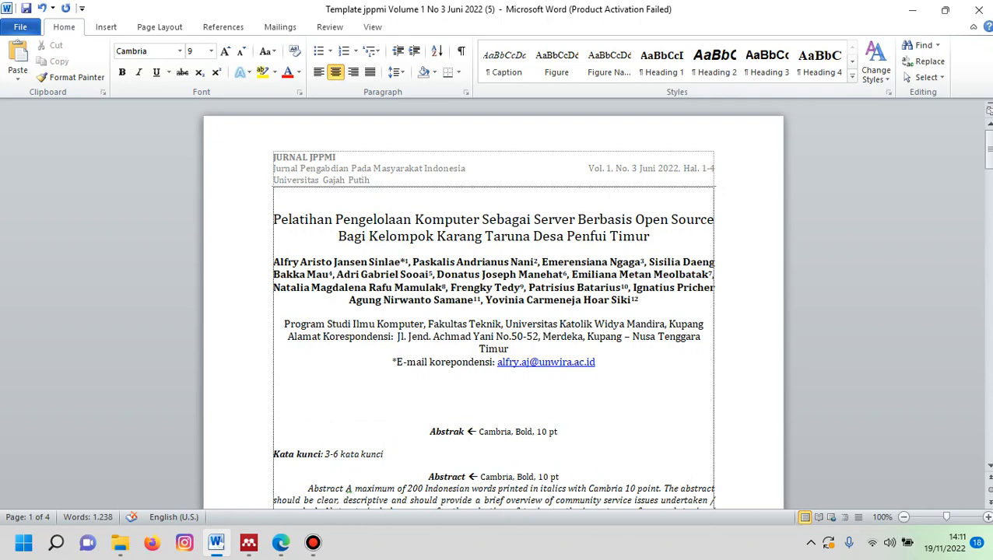
key("ctrl+v")
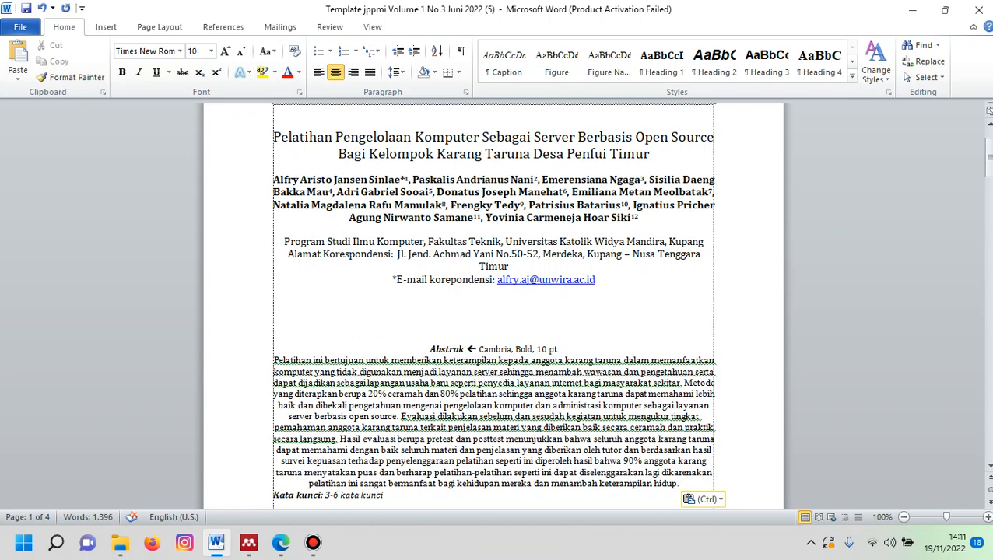
- Delete the placeholder text "3-6 kata kunci" after the Kata kunci label
key("Down")
key("Down")
key("Down")
key("Down")
key("Down")
key("Down")
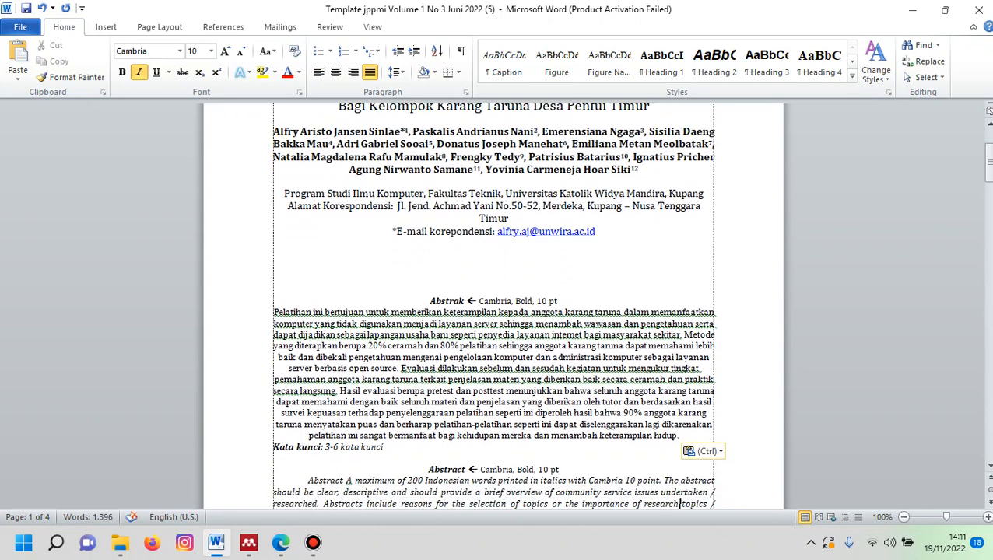
left_click(324, 447)
left_click_drag(324, 447, 391, 446)
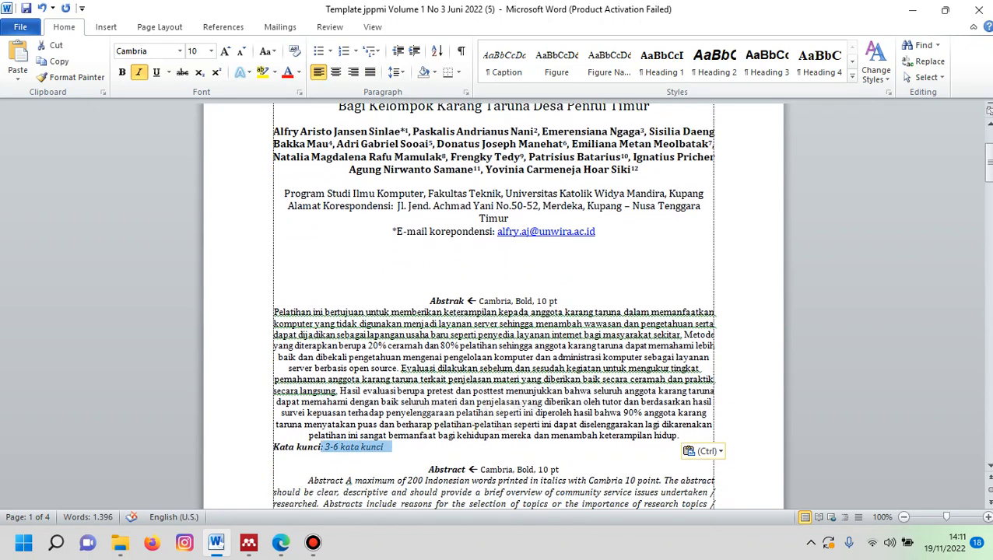
key("Delete")
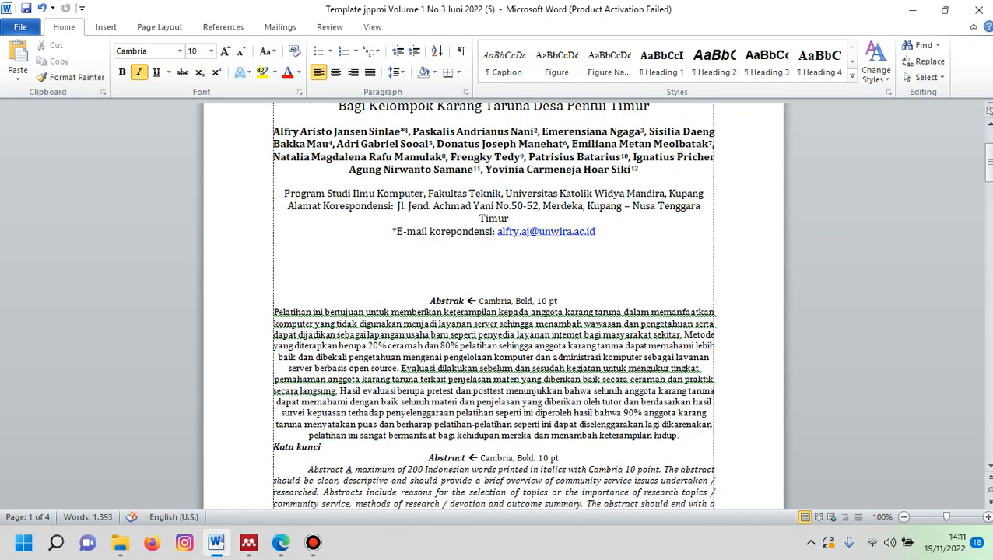
- Switch to PKM.pdf in Edge and copy the Indonesian keywords "Karang Taruna, Open Source, Pelatihan, Server." from the Kata kunci line
left_click(281, 542)
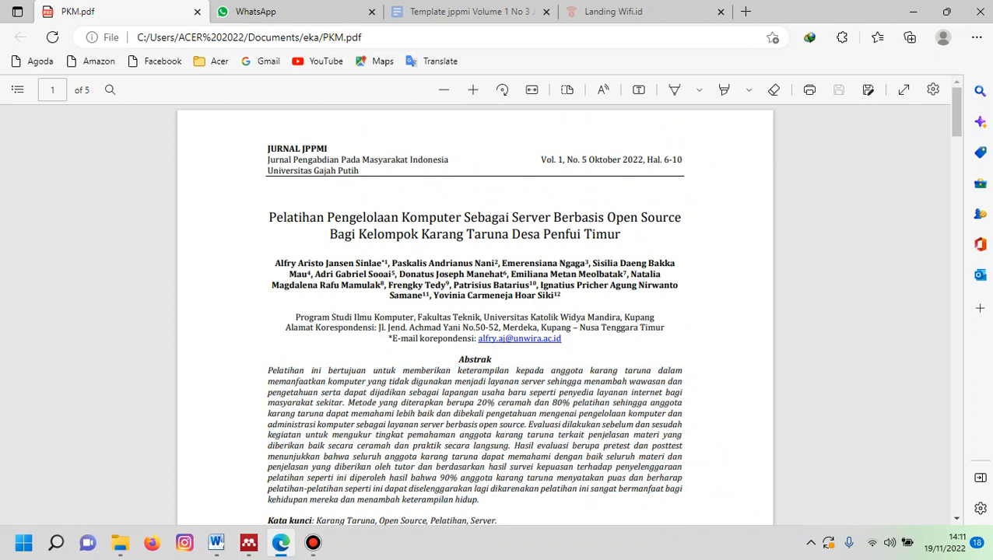
scroll(475, 311, "down", 3)
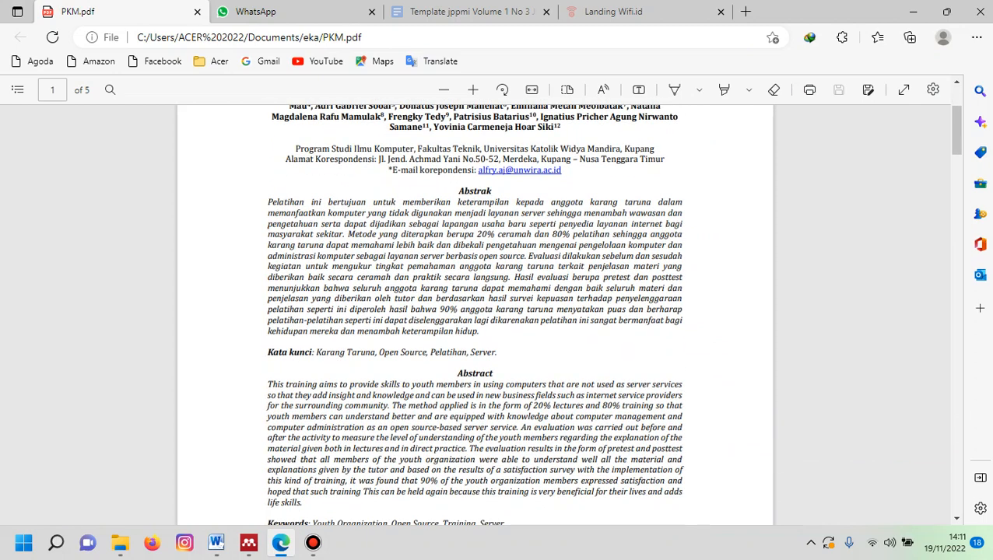
left_click_drag(268, 351, 312, 352)
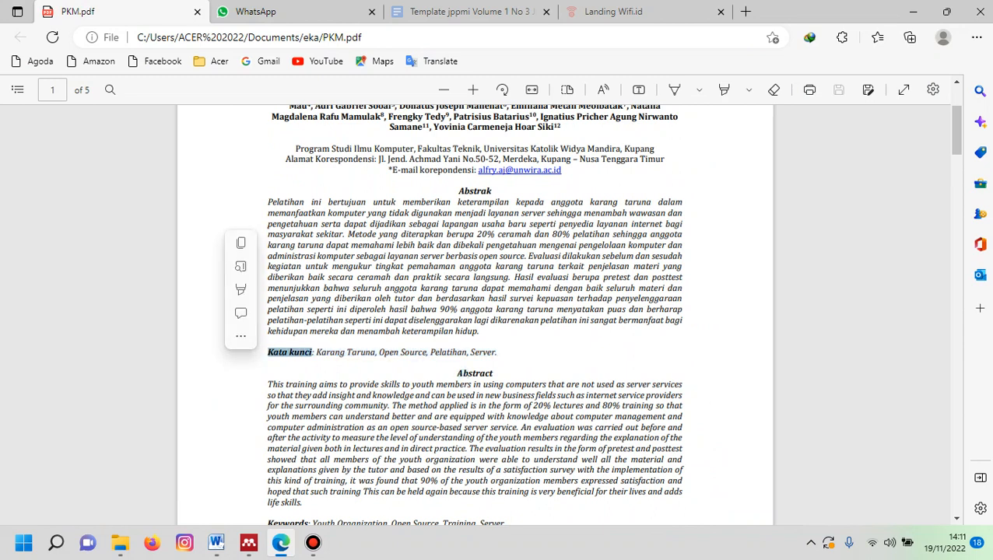
left_click(314, 353)
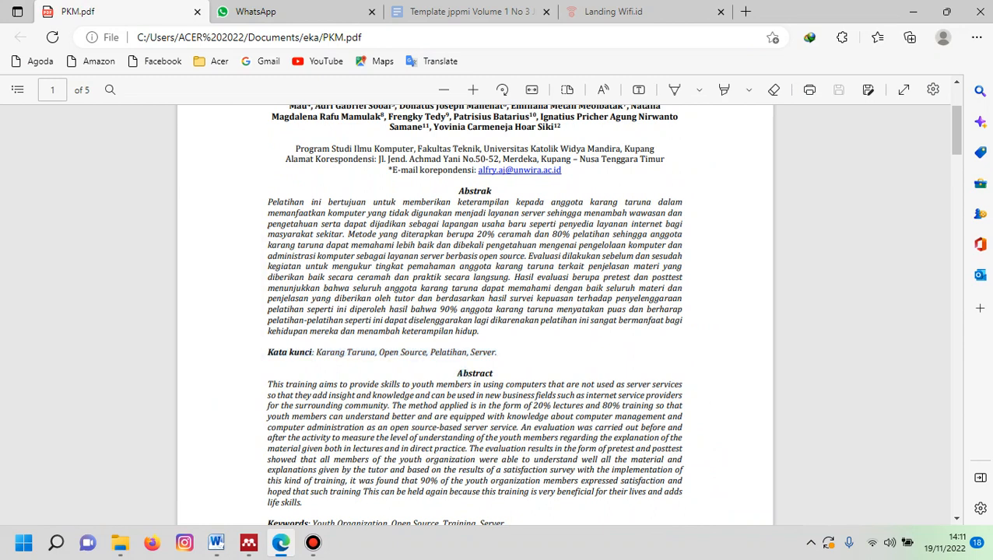
left_click_drag(312, 353, 268, 352)
left_click(267, 353)
left_click_drag(316, 352, 497, 352)
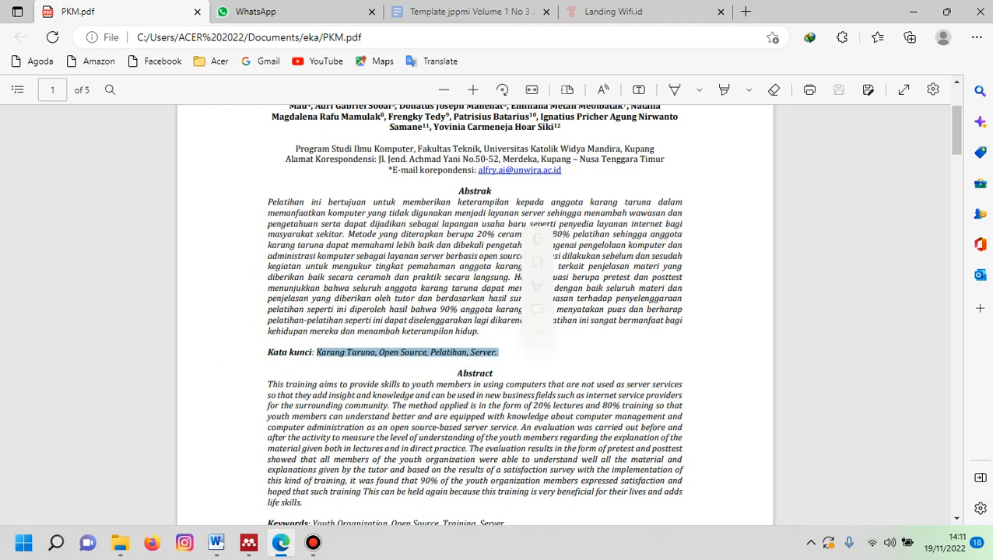
key("ctrl+c")
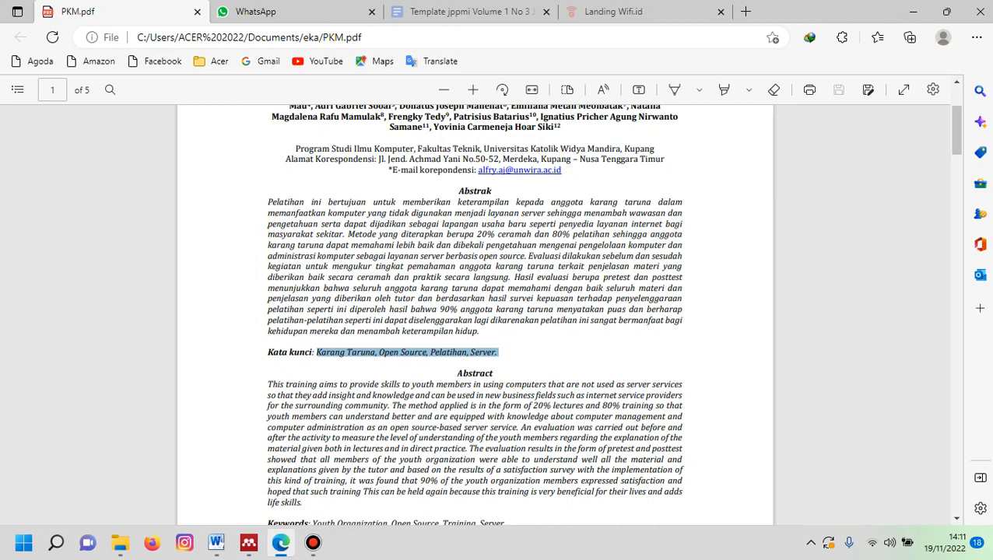
- Return to the Word template, add a colon after the Kata kunci label and paste the copied Indonesian keywords there
left_click(216, 543)
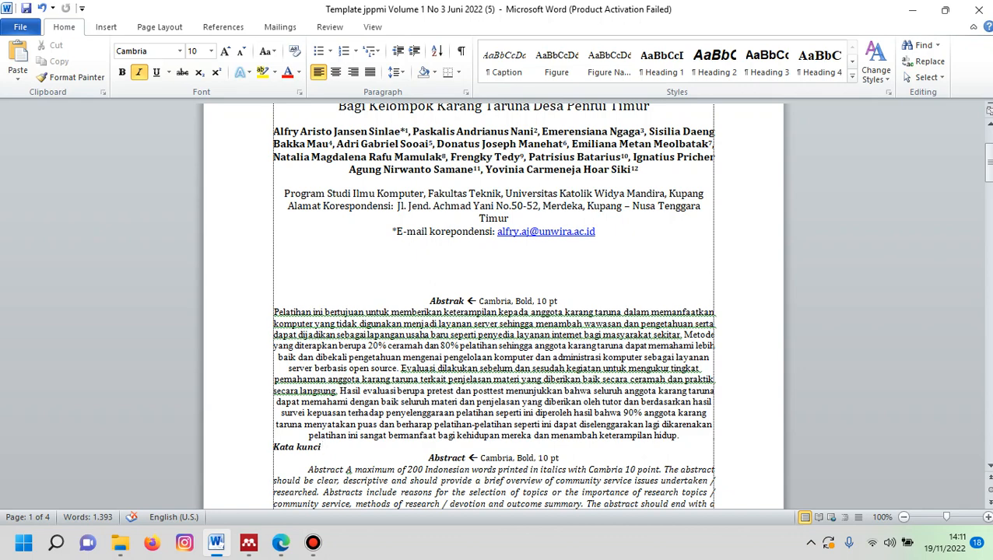
type(":")
key("ctrl+v")
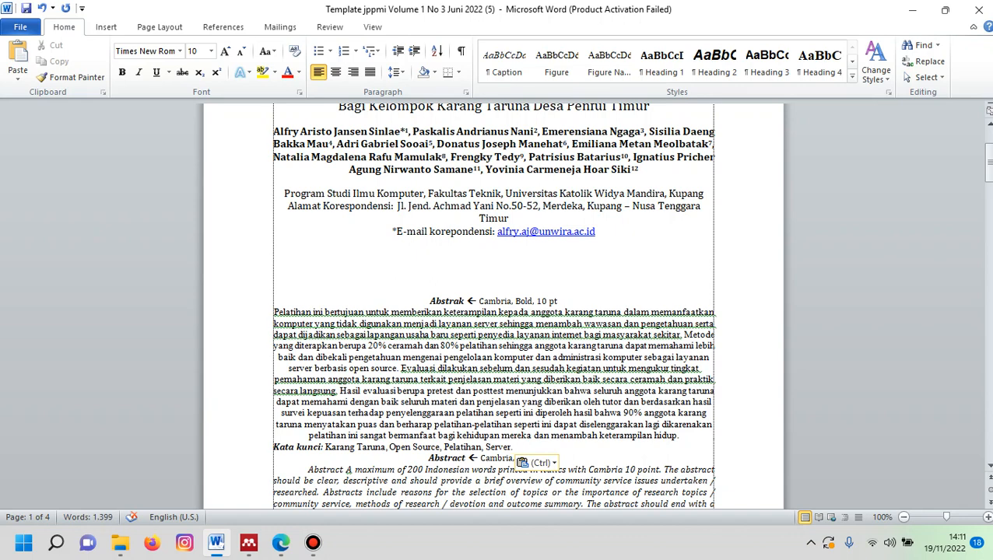
- Switch to PKM.pdf in Edge and copy the full English abstract text under the Abstract heading
key("Down")
key("Down")
key("Down")
key("Down")
key("Down")
key("Down")
key("Down")
key("Down")
key("Down")
key("Down")
key("Down")
key("Down")
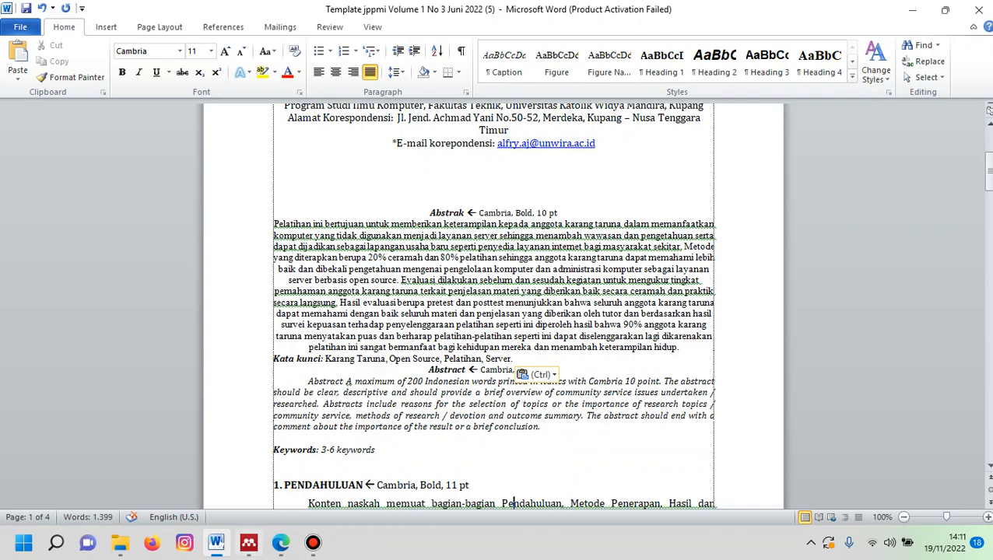
left_click(281, 542)
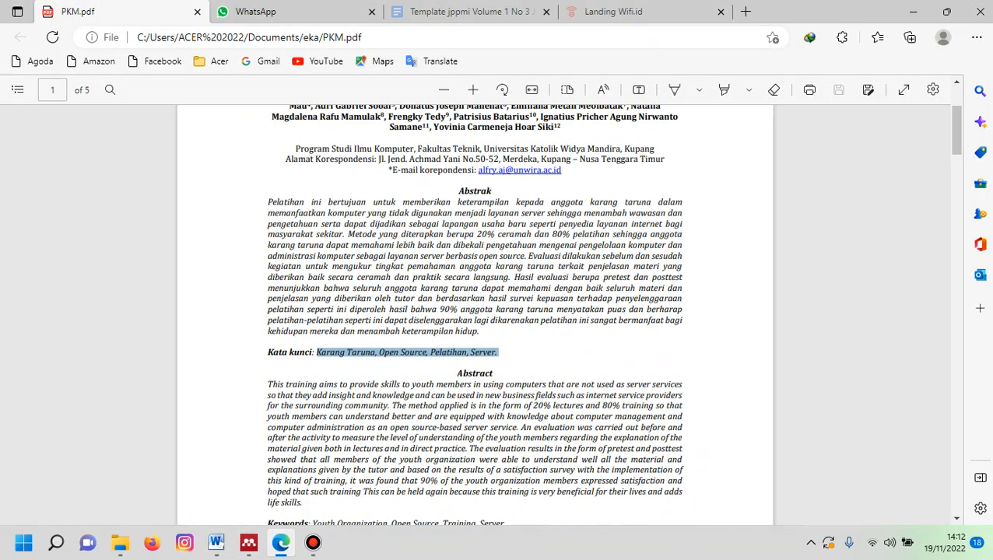
scroll(475, 311, "down", 4)
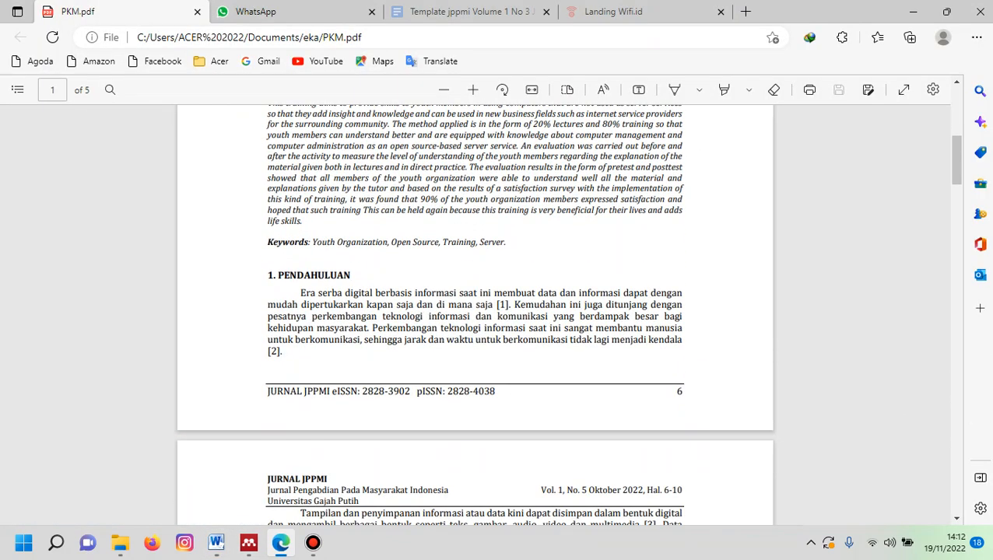
scroll(474, 311, "up", 2)
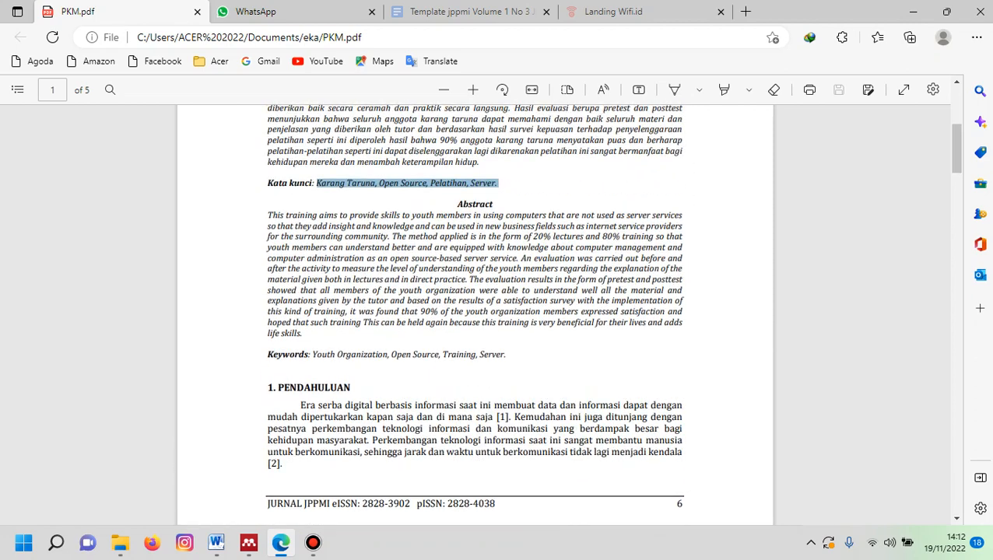
left_click(313, 355)
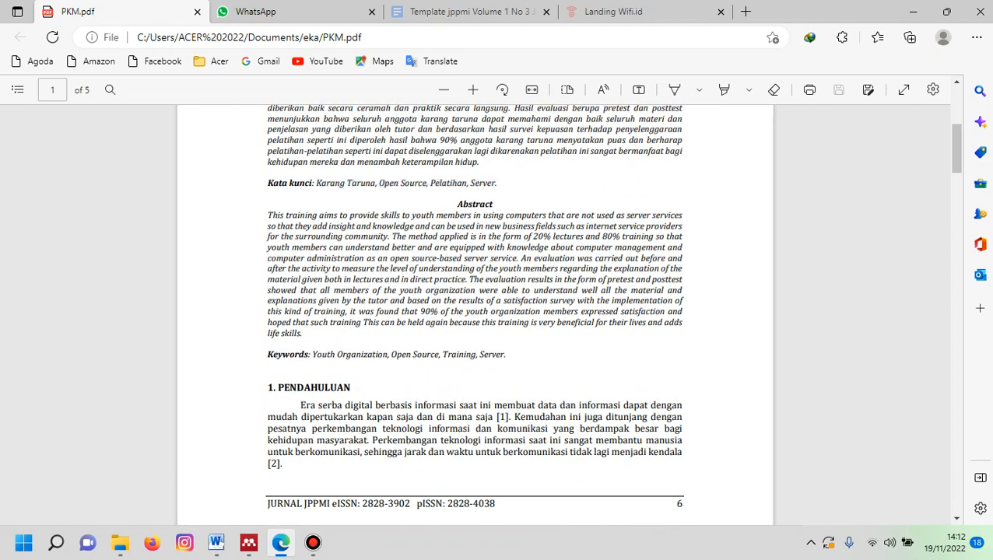
left_click_drag(267, 216, 303, 333)
key("ctrl+c")
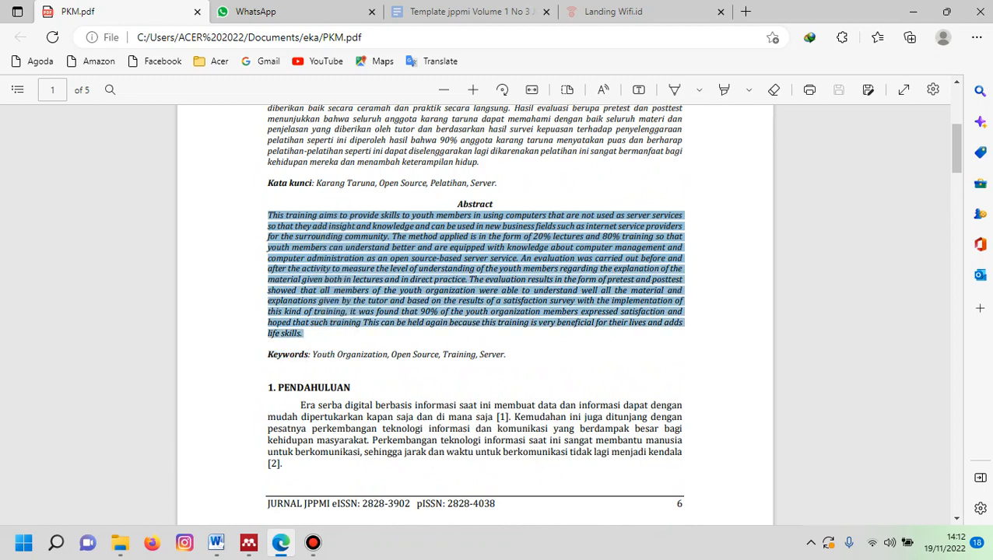
- In the Word template, replace the placeholder paragraph under the Abstract heading with the copied English abstract on its own line
left_click(217, 542)
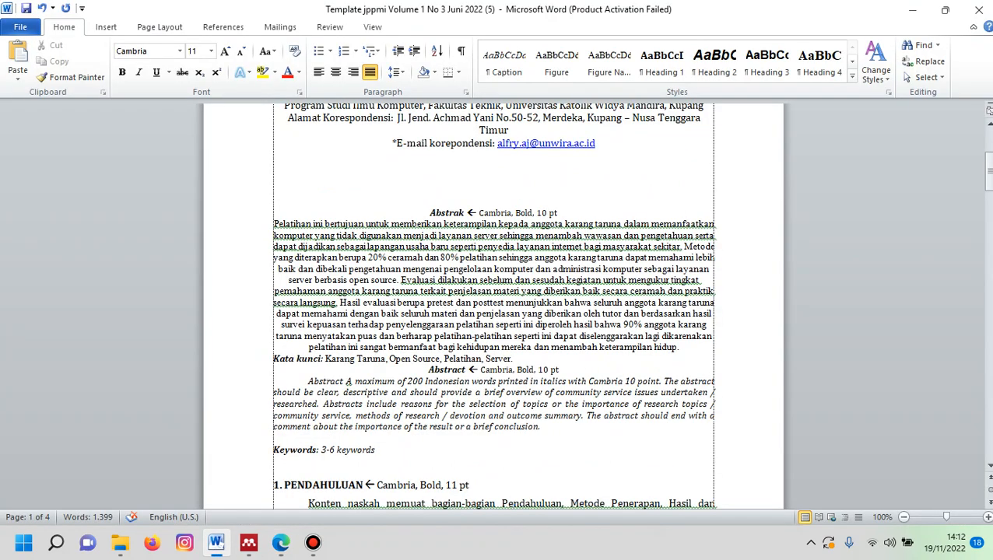
left_click(302, 392)
left_click_drag(309, 381, 275, 437)
key("Delete")
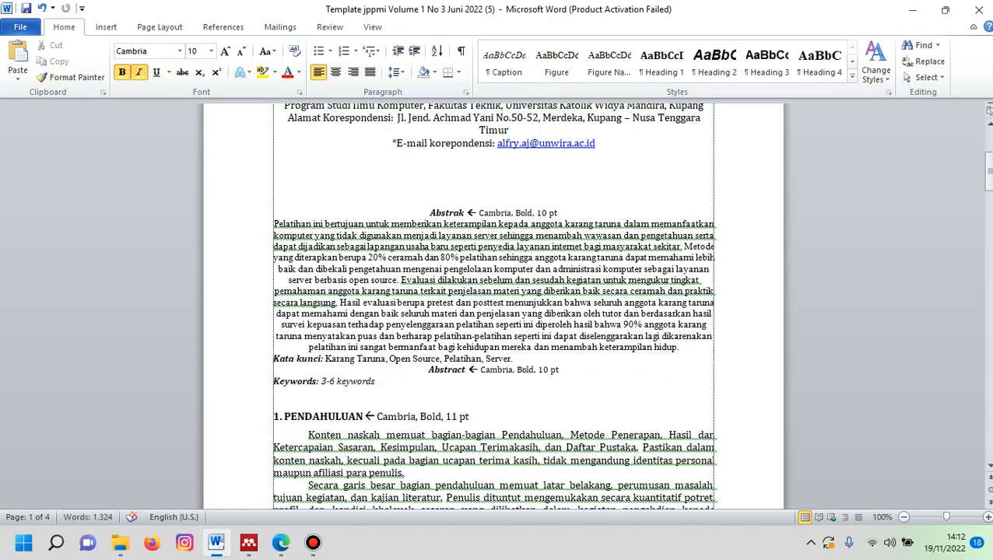
key("Return")
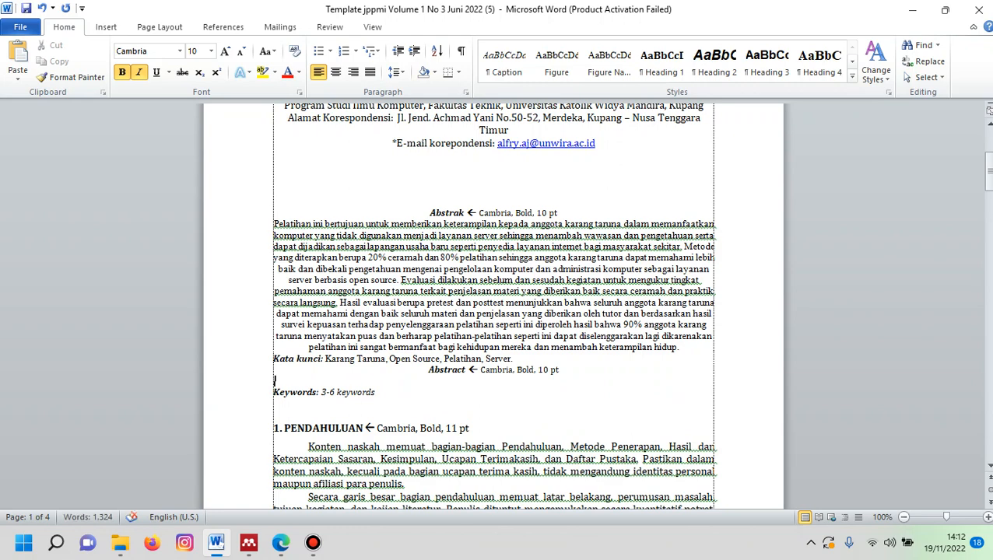
key("ctrl+v")
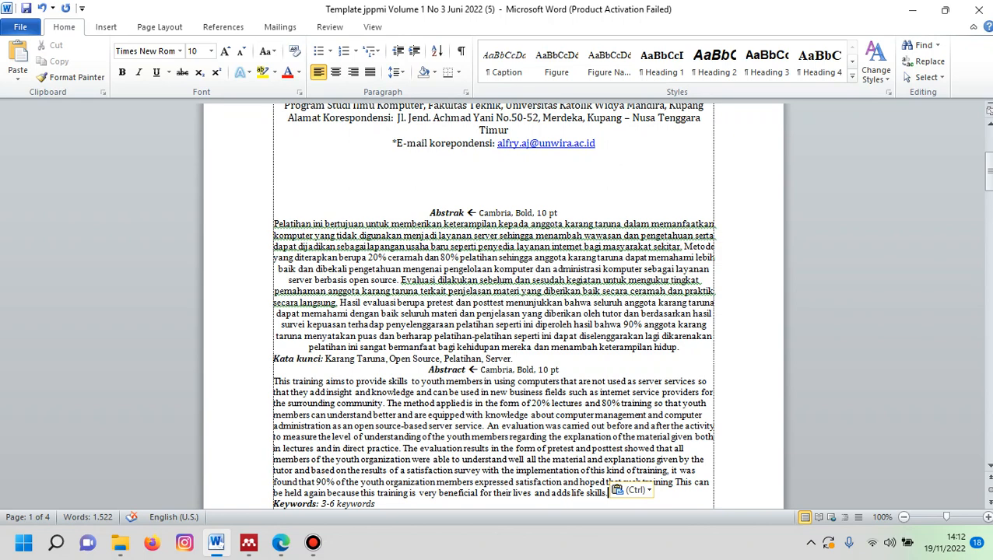
- Delete the colon and placeholder text "3-6 keywords" after the Keywords label
key("Down")
key("Down")
key("Down")
key("Down")
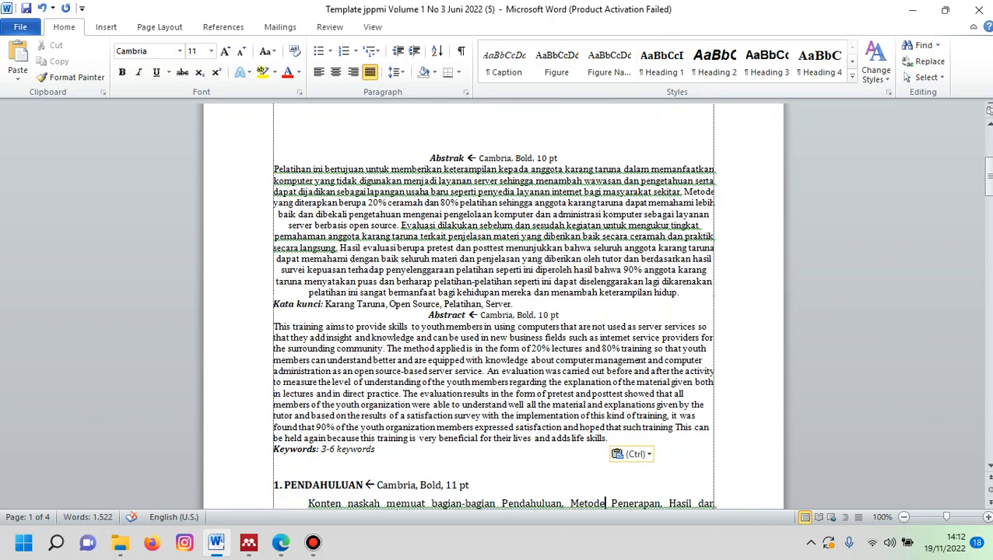
left_click(319, 449)
key("shift+End")
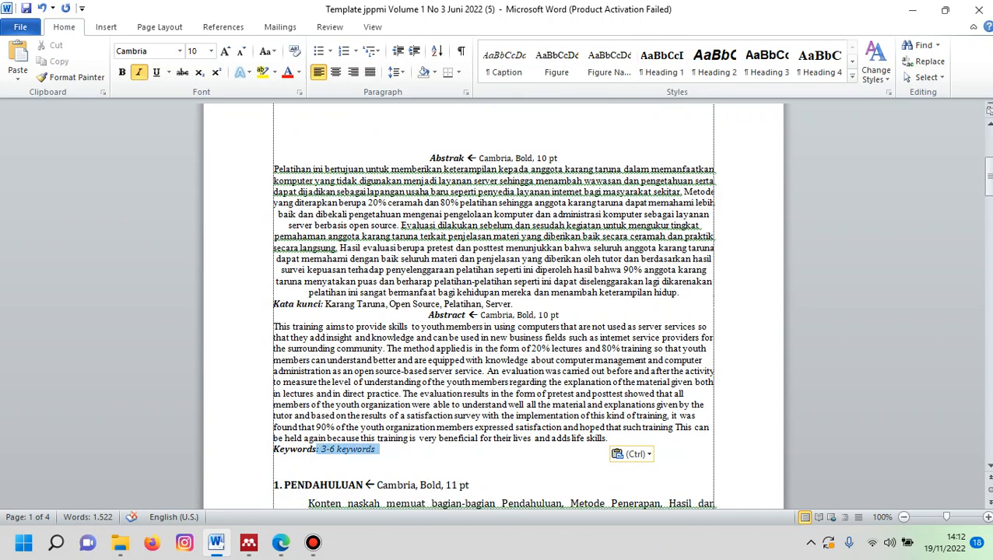
key("Delete")
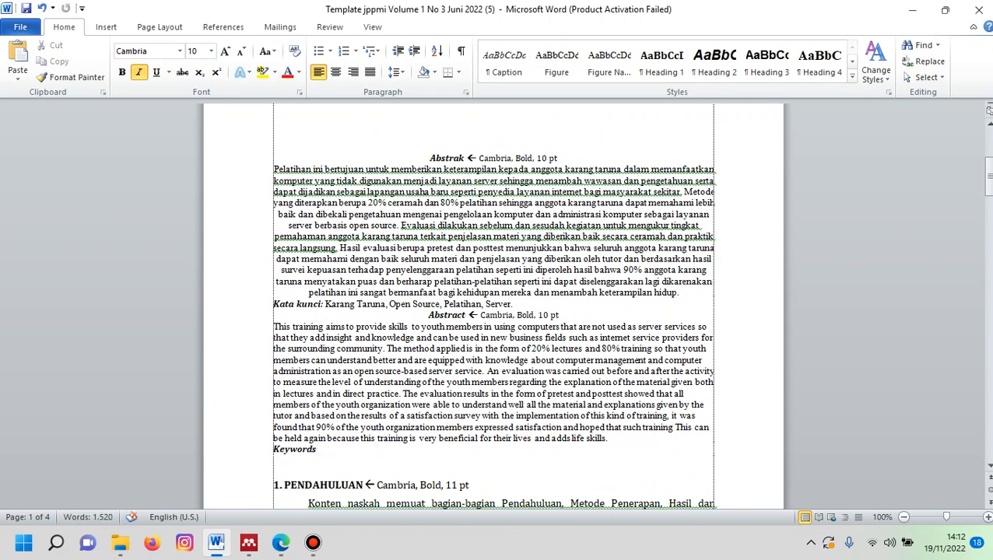
- Copy ": Youth Organization, Open Source, Training, Server." from the Keywords line of PKM.pdf in Edge and paste it after the Keywords label in Word
left_click(281, 543)
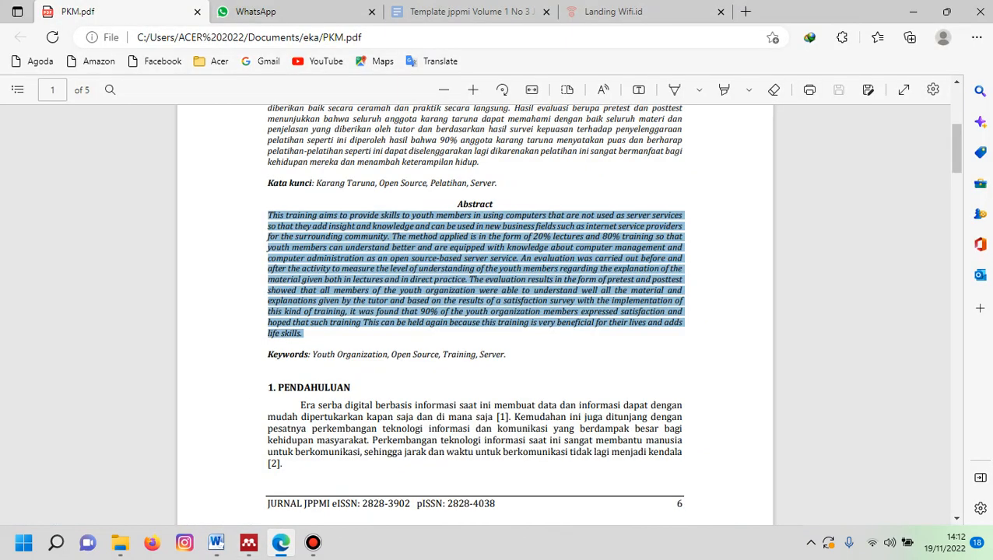
left_click_drag(304, 354, 504, 355)
key("Escape")
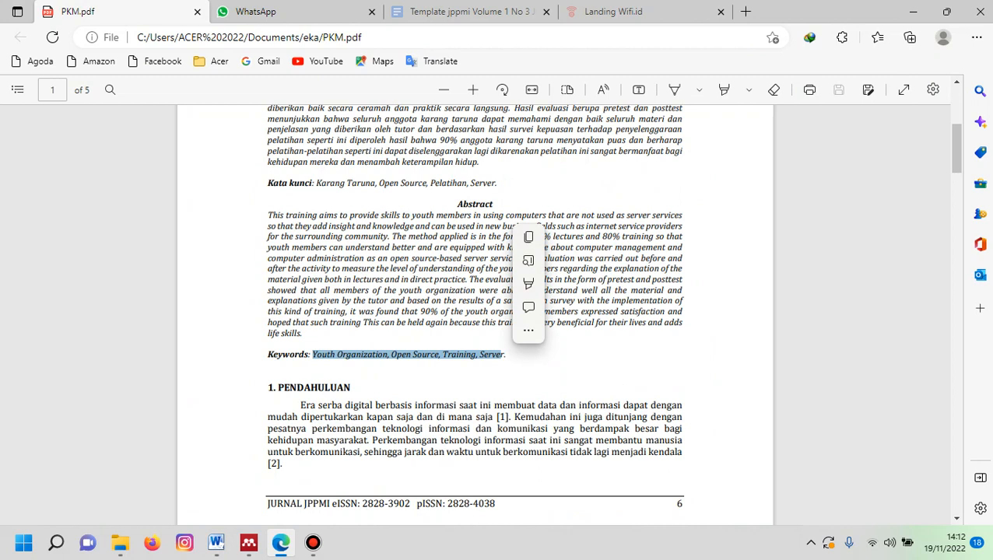
key("ctrl+c")
key("Escape")
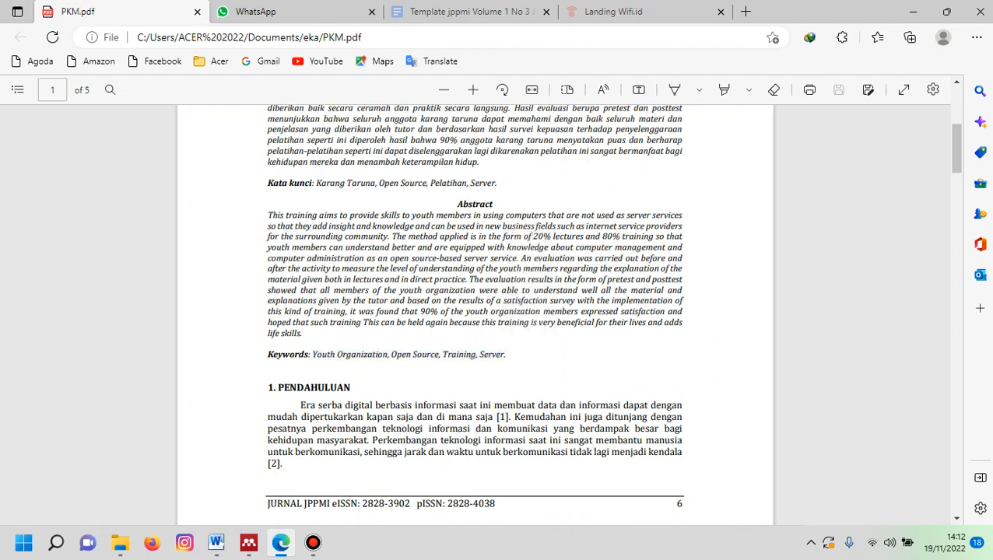
left_click_drag(309, 355, 506, 355)
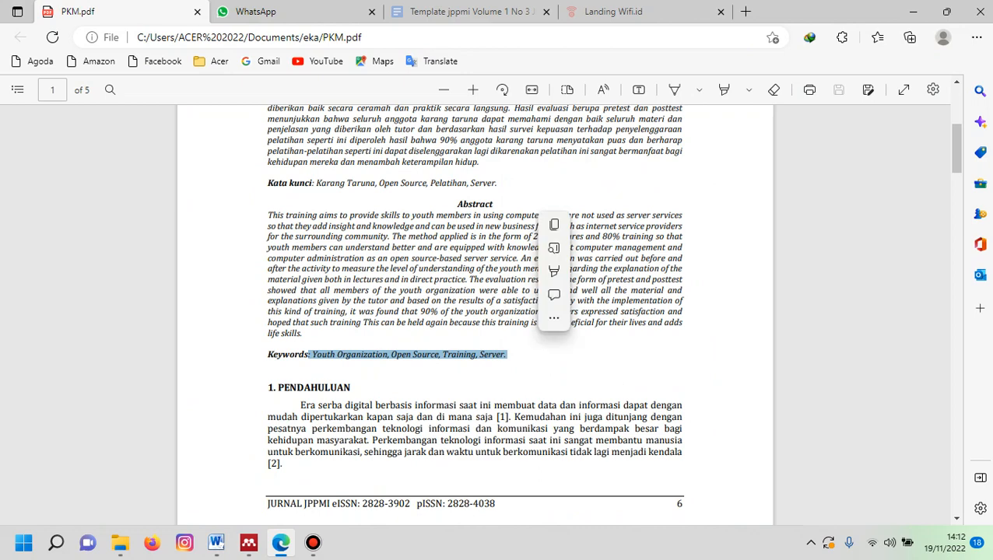
key("ctrl+c")
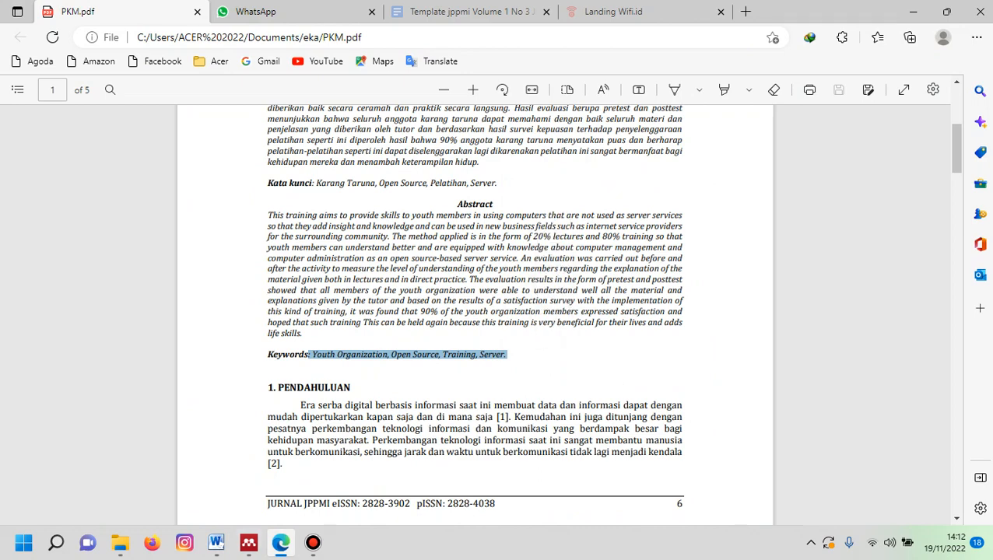
left_click(216, 543)
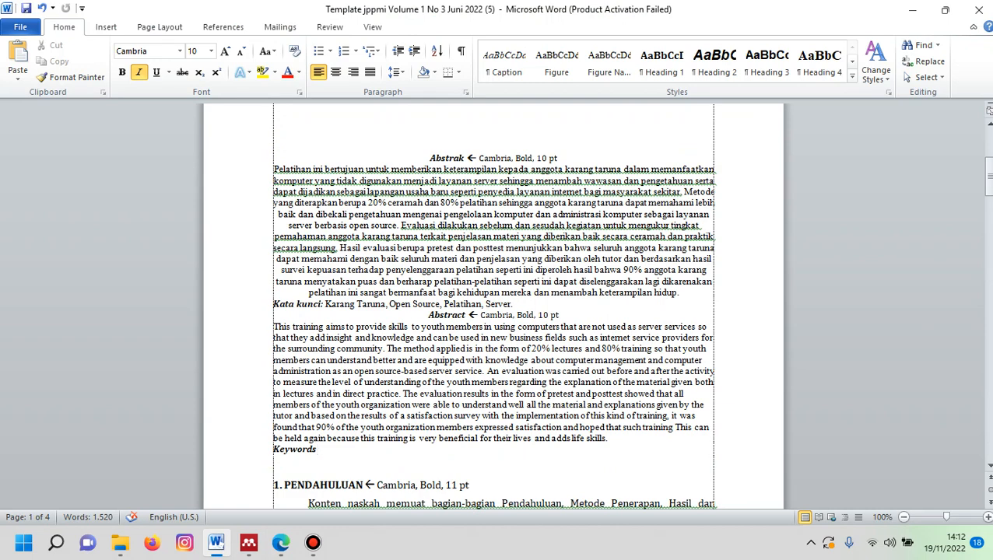
key("ctrl+v")
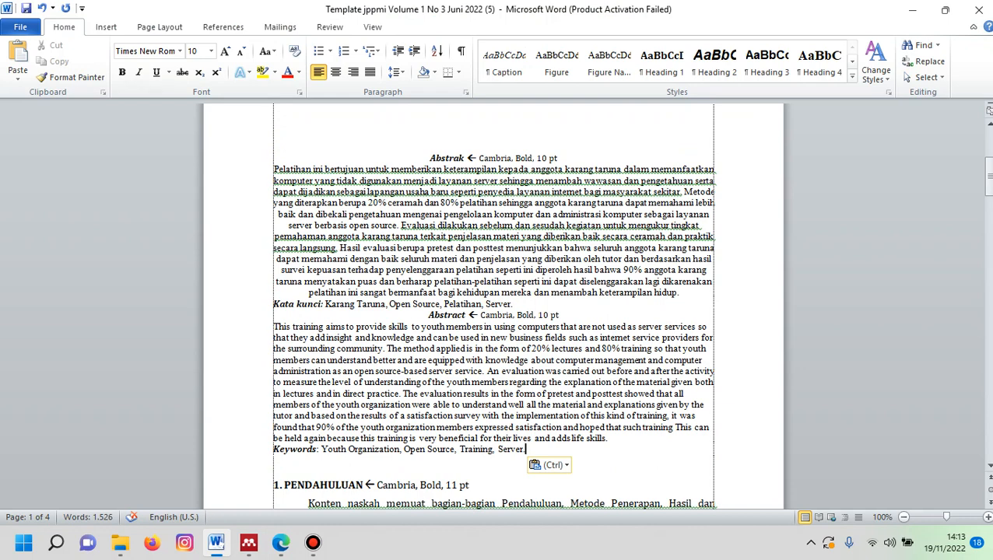
- Set the font at the end of the Keywords line to Cambria, 10 pt
left_click(180, 50)
type("cam")
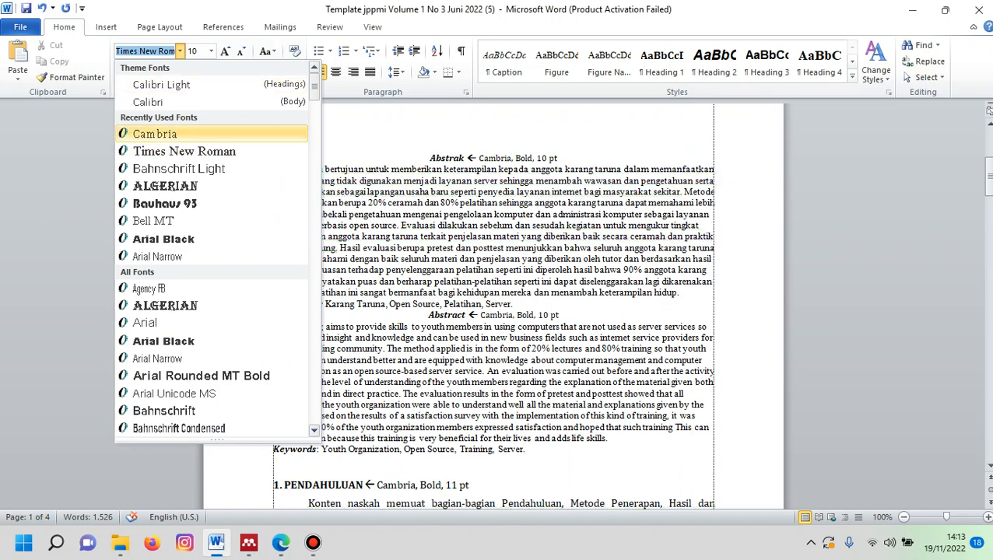
key("Return")
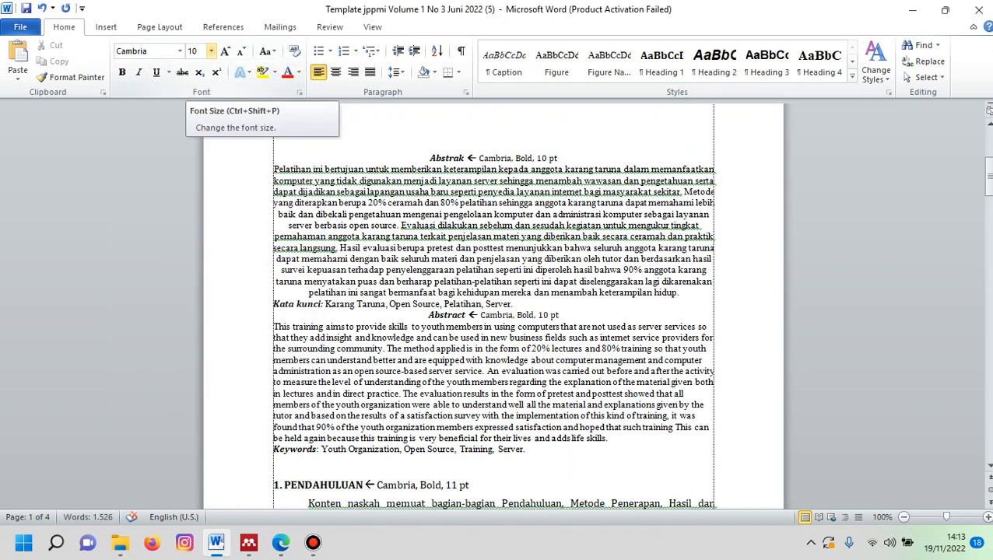
left_click(211, 50)
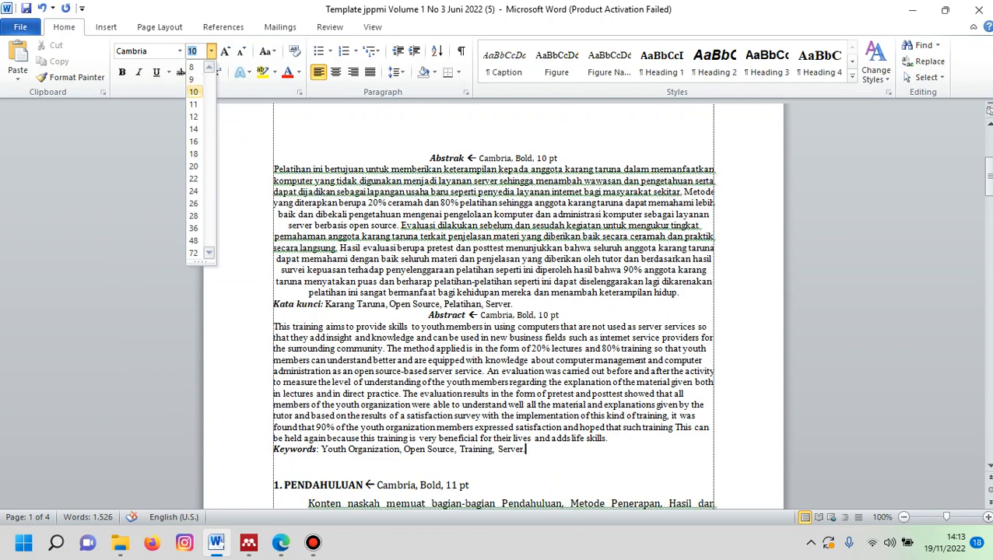
left_click(193, 92)
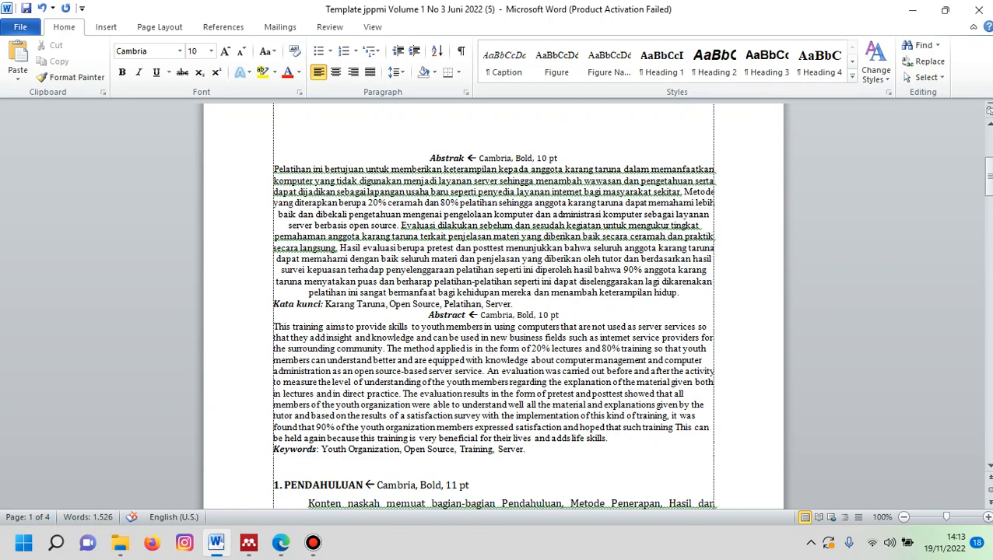
- Justify the Indonesian abstract paragraph together with the Kata kunci line below it
left_click(273, 169)
left_click(314, 181, "shift")
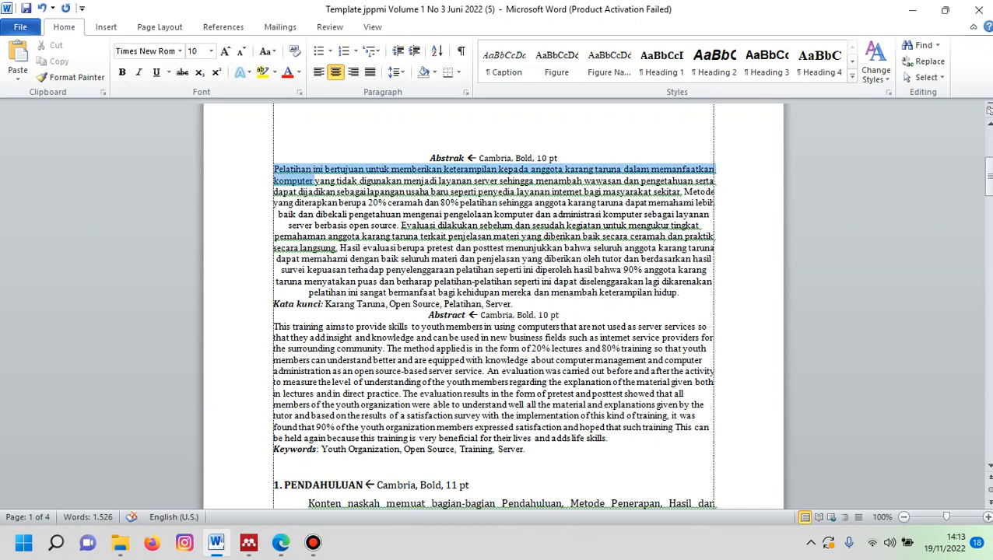
key("shift+Down")
key("shift+Down")
key("shift+Down")
key("shift+Down")
key("shift+Down")
key("shift+Down")
key("shift+Down")
key("shift+Down")
key("shift+Down")
key("shift+Down")
key("shift+Down")
key("shift+End")
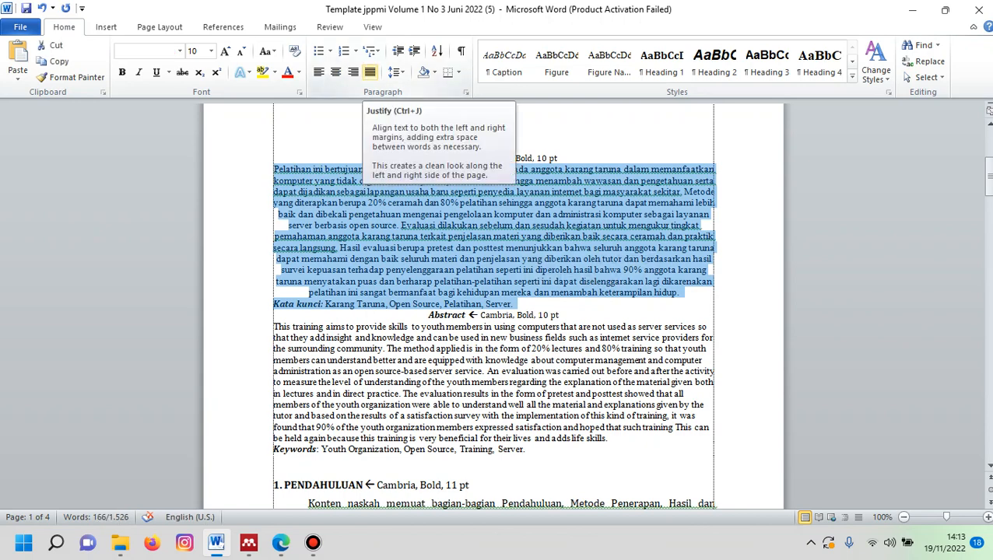
left_click(370, 72)
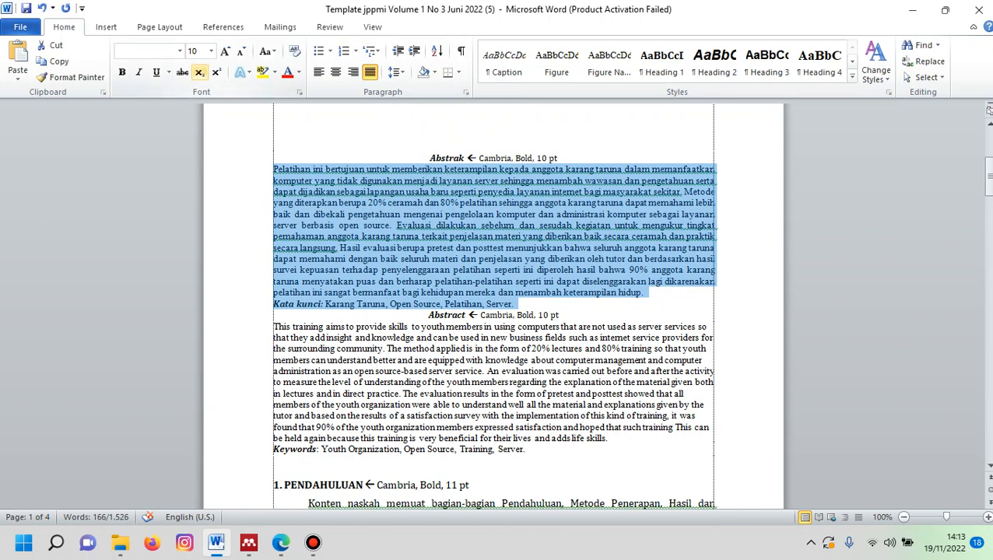
mouse_move(264, 315)
left_mouse_down()
mouse_move(265, 338)
mouse_move(264, 326)
left_mouse_up()
left_click(265, 281)
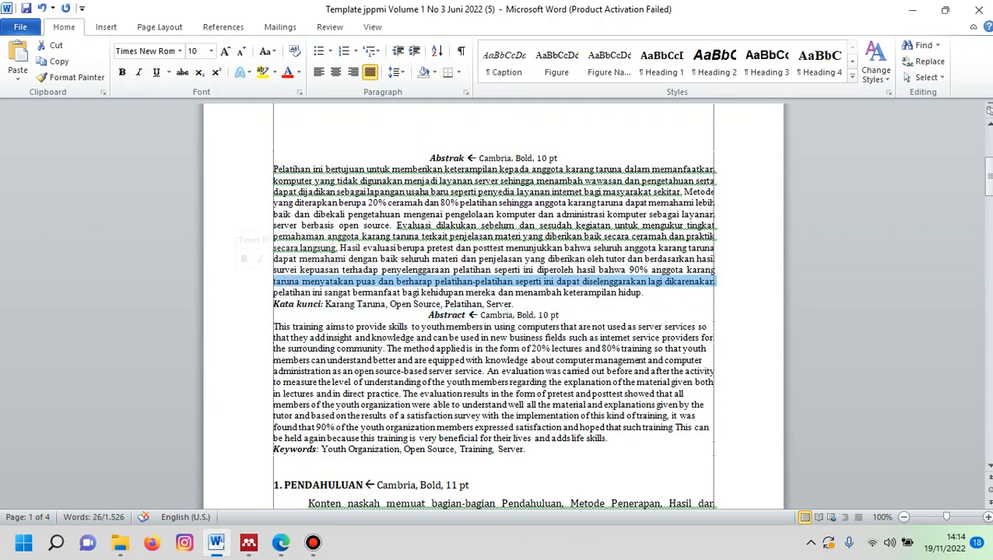
left_click(265, 303)
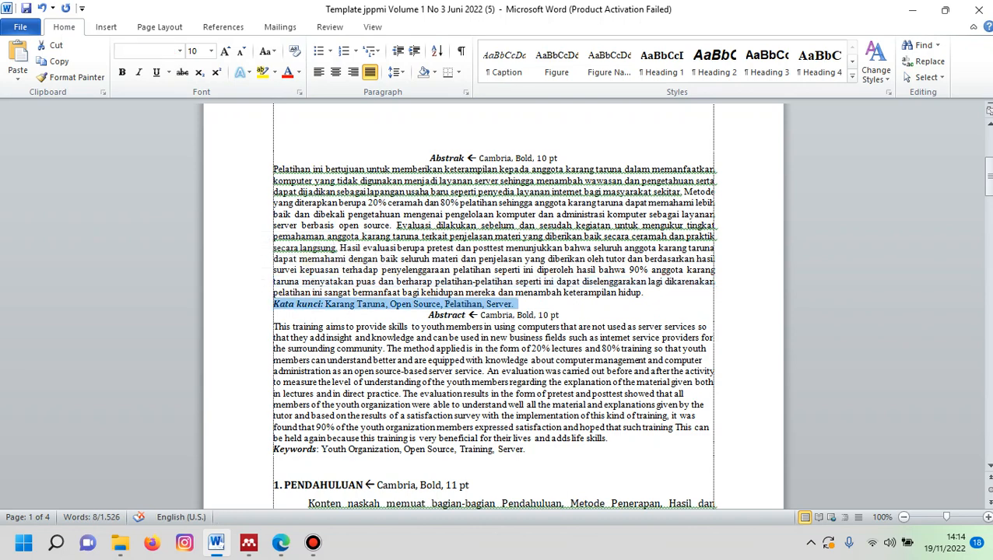
left_click(314, 326)
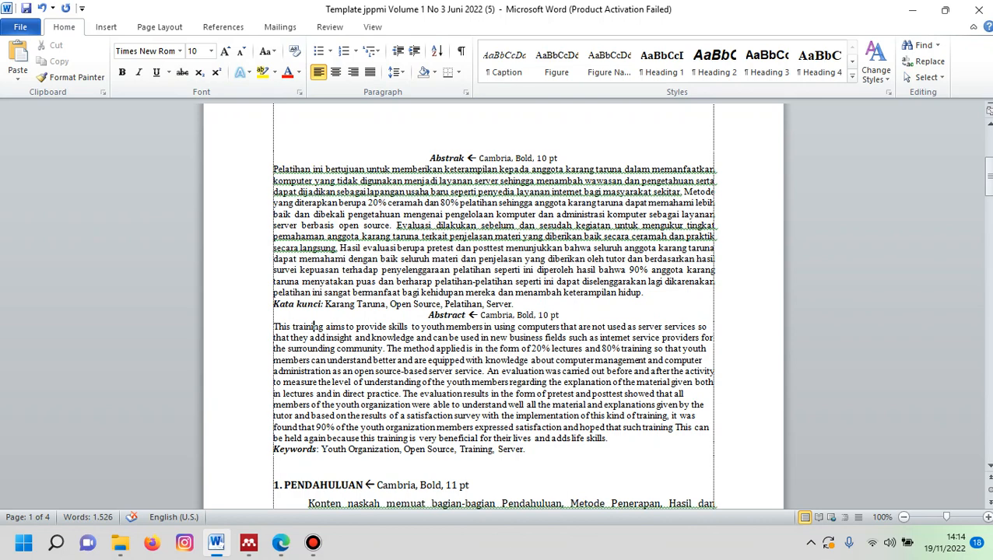
- Set the English abstract and its Keywords line to Cambria, 10 pt, and justify them
left_click_drag(273, 326, 526, 450)
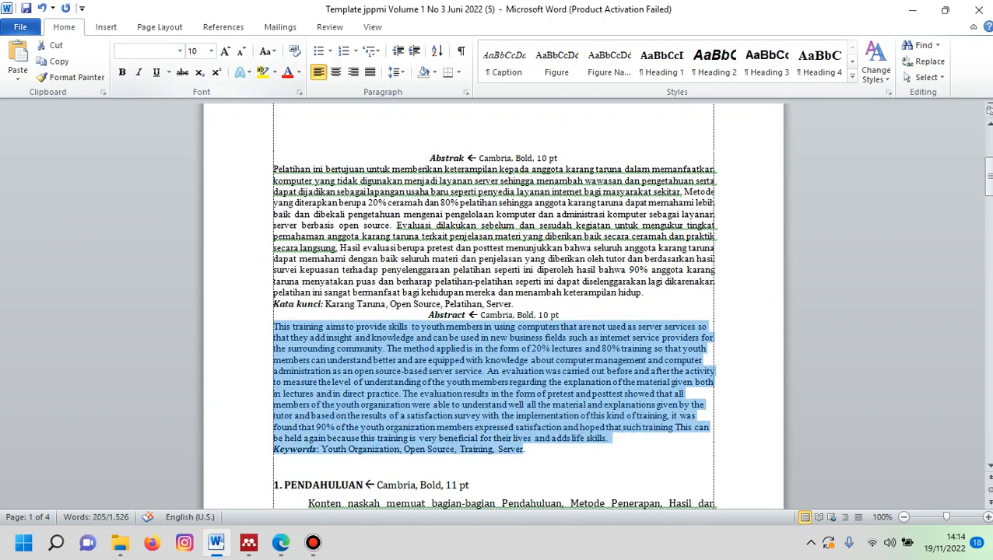
left_click(180, 51)
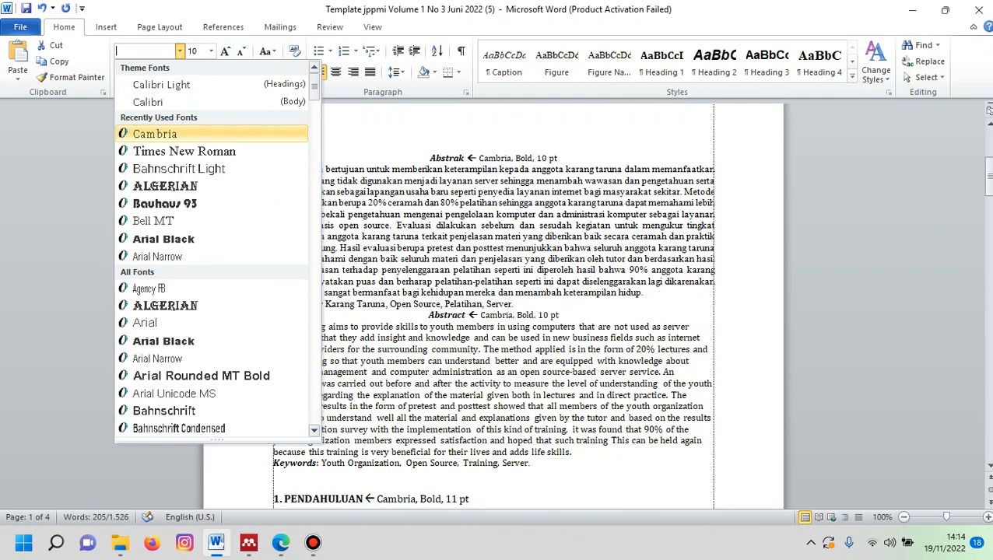
left_click(155, 133)
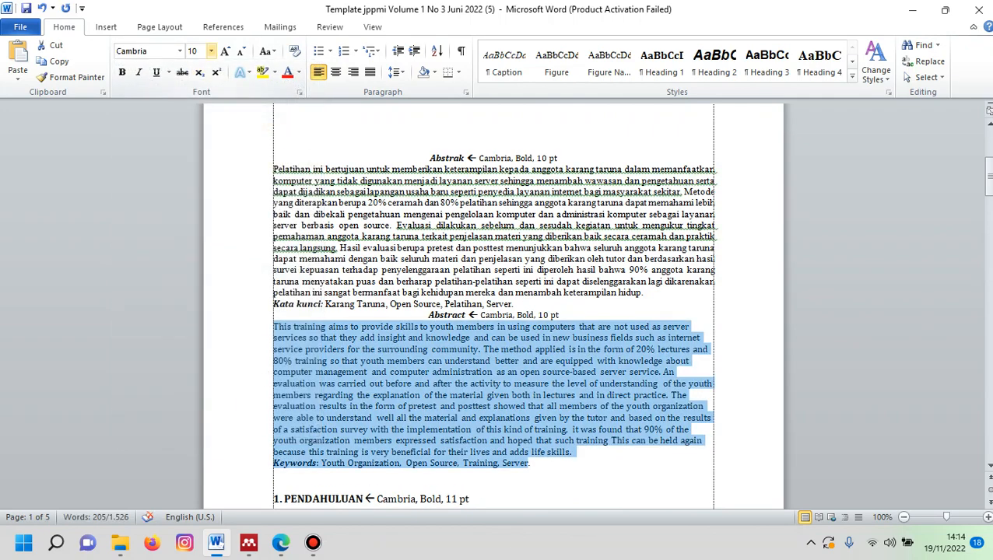
left_click(211, 51)
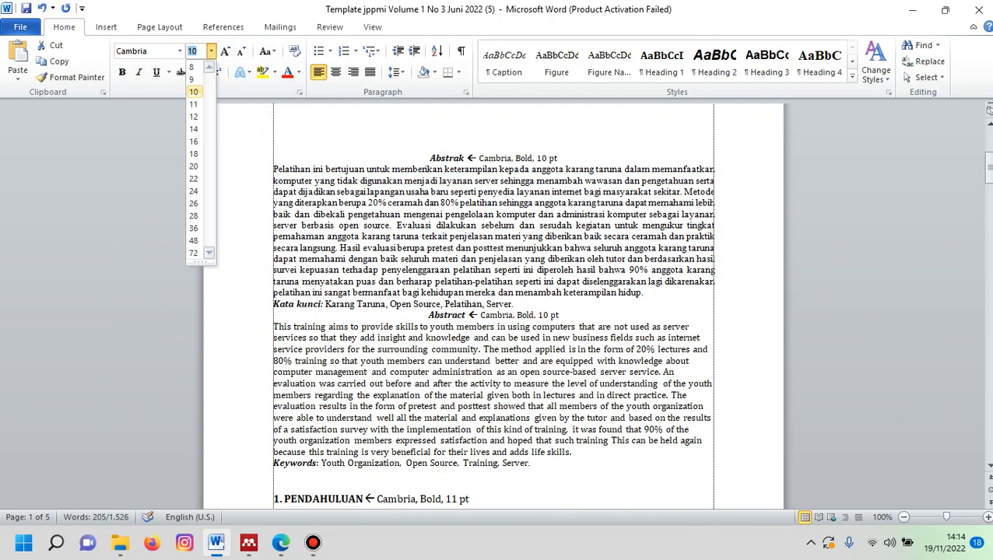
left_click(193, 92)
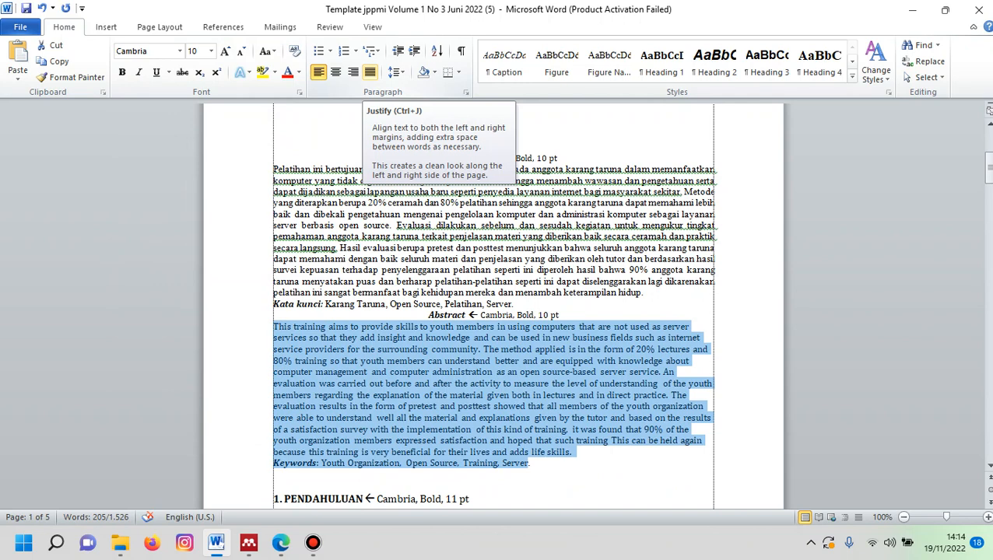
left_click(370, 72)
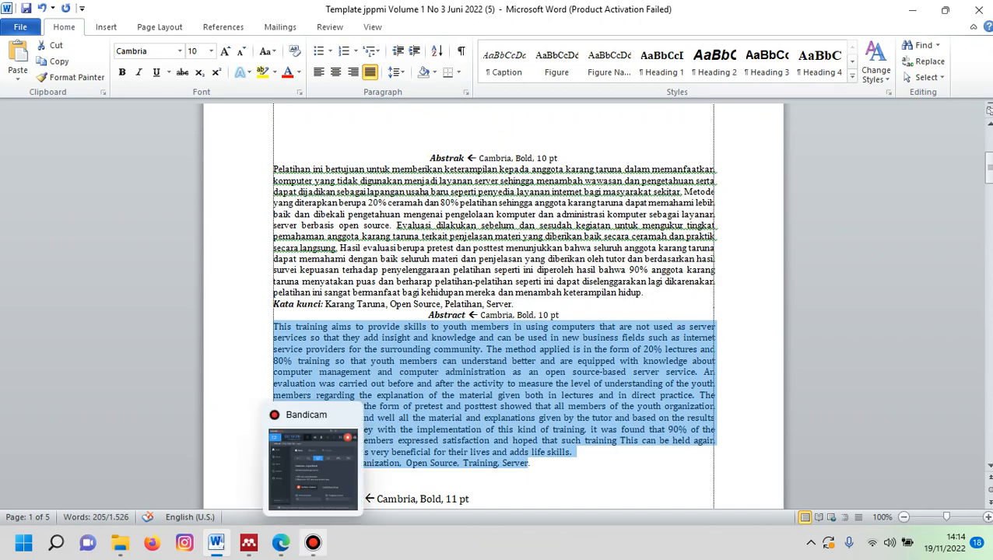
left_click(313, 542)
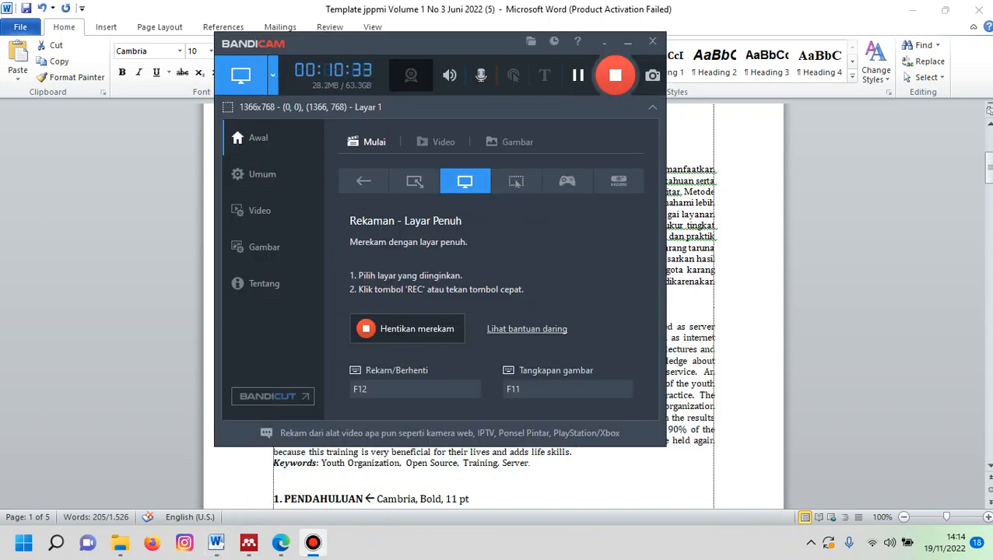
left_click(628, 42)
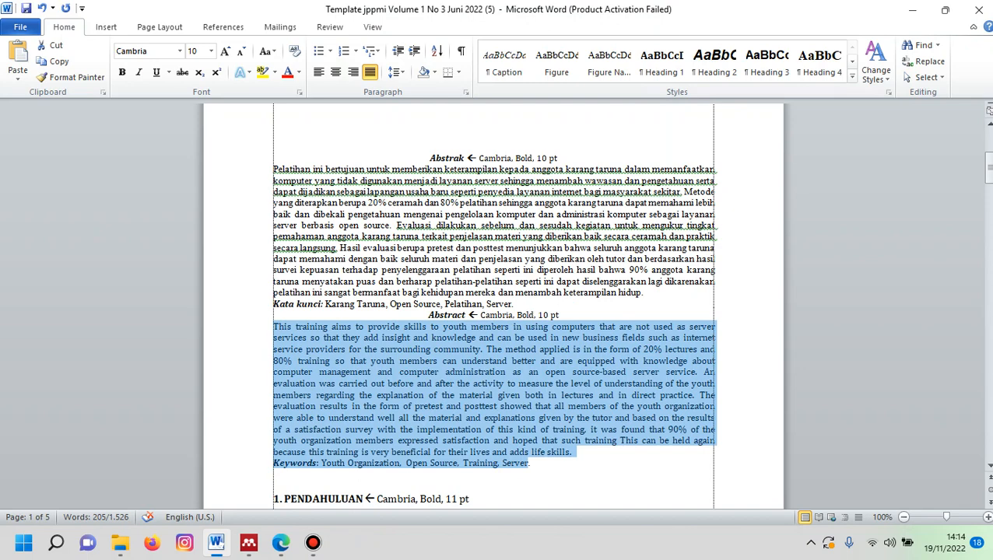
- Switch to PKM.pdf in Edge and copy the first paragraph under 1. PENDAHULUAN, from "Era serba digital" through "[2]."
left_click(470, 499)
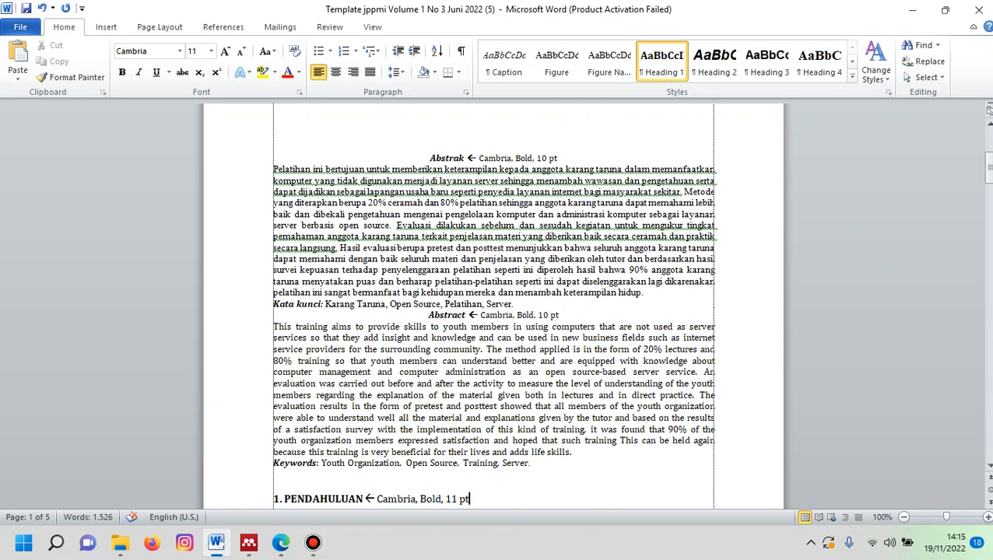
mouse_move(312, 542)
mouse_move(216, 542)
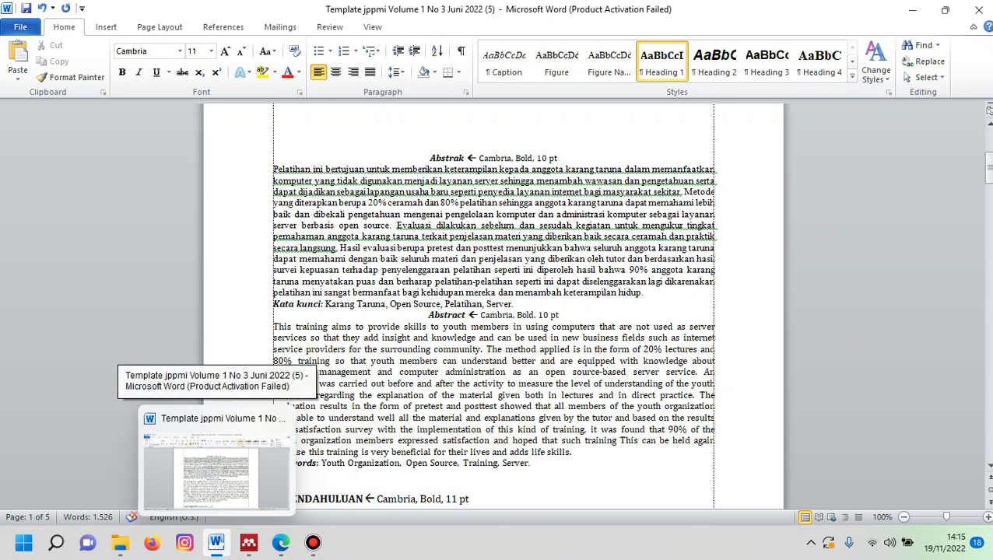
left_click(281, 542)
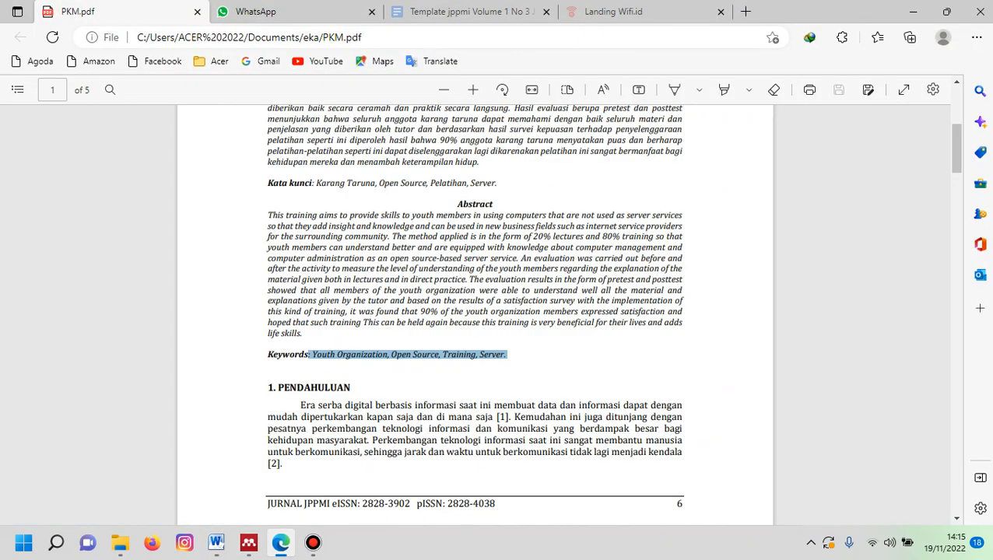
left_click(436, 356)
left_click_drag(301, 406, 283, 464)
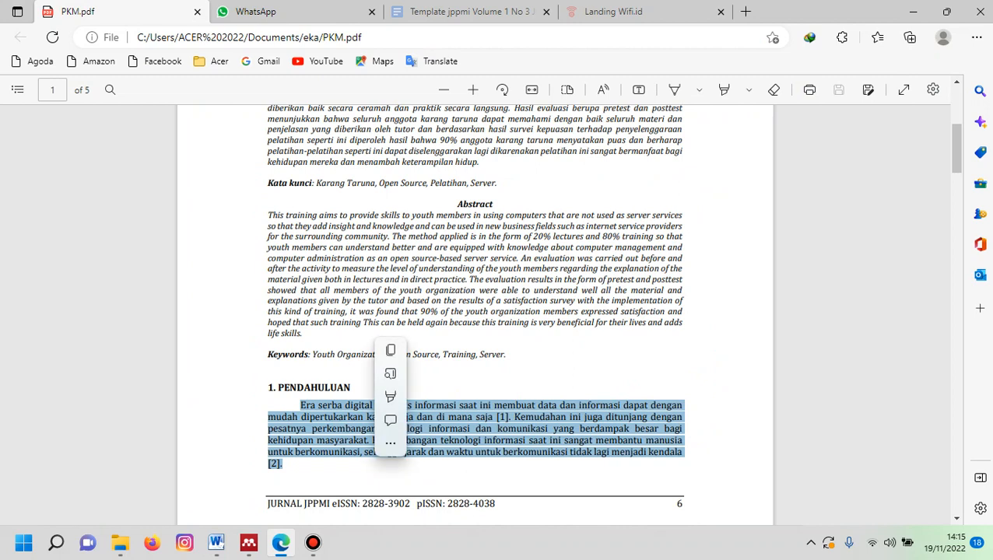
left_click(390, 350)
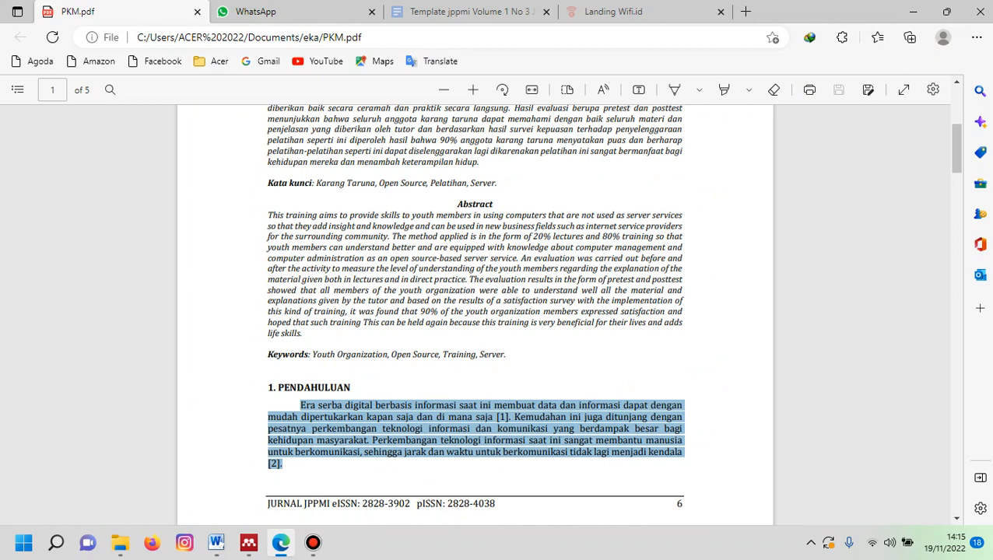
- Back in Word, delete all the placeholder text under the 1. PENDAHULUAN heading, including its final period
left_click(216, 542)
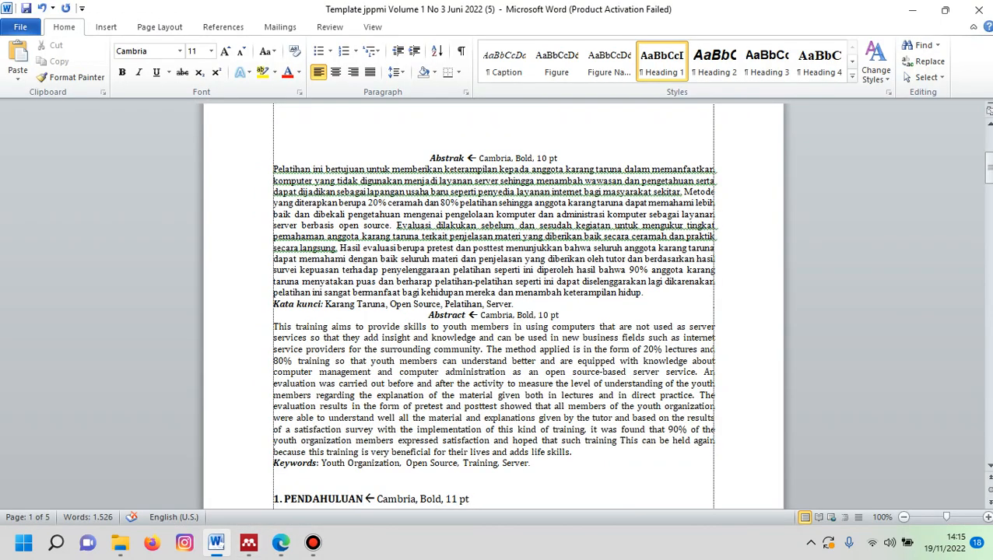
scroll(493, 311, "down", 2)
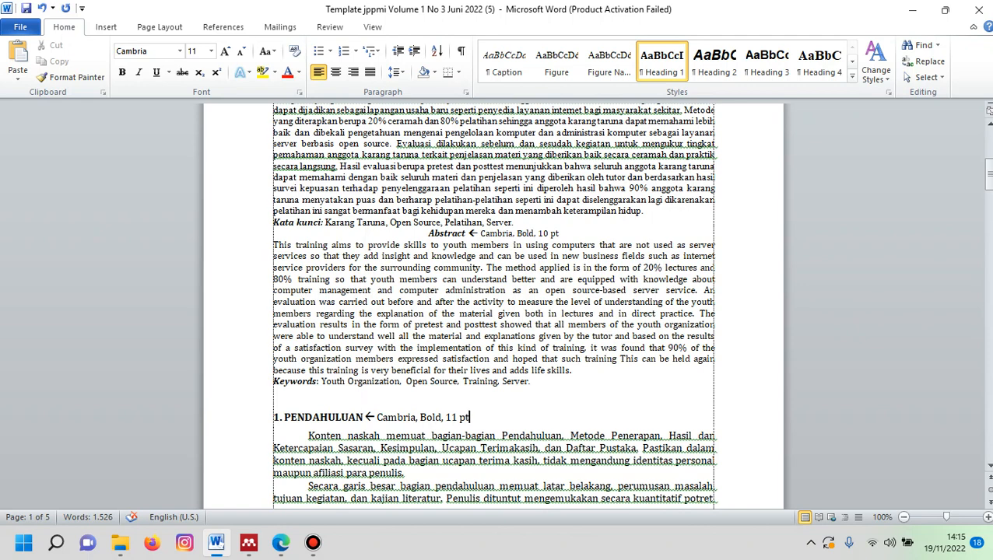
left_click_drag(308, 435, 476, 132)
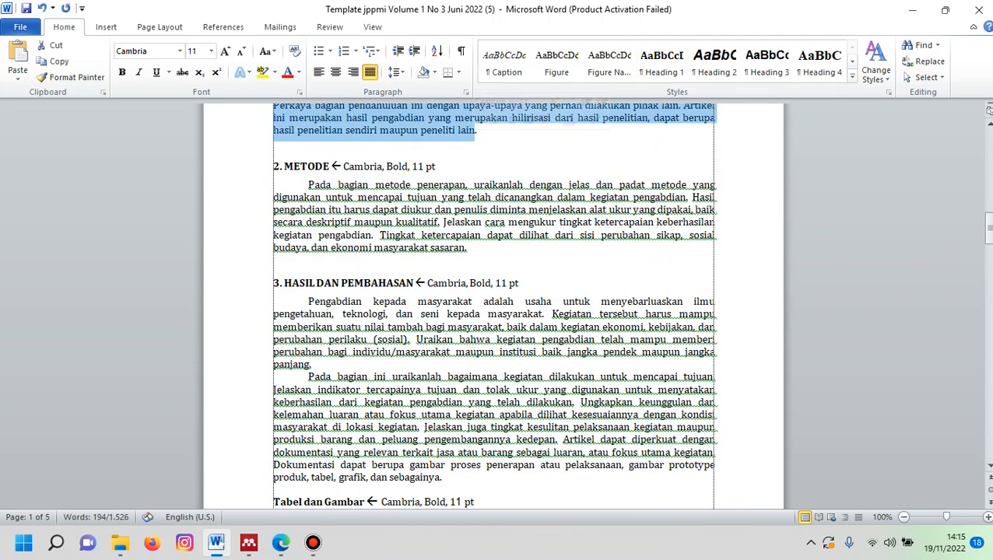
key("BackSpace")
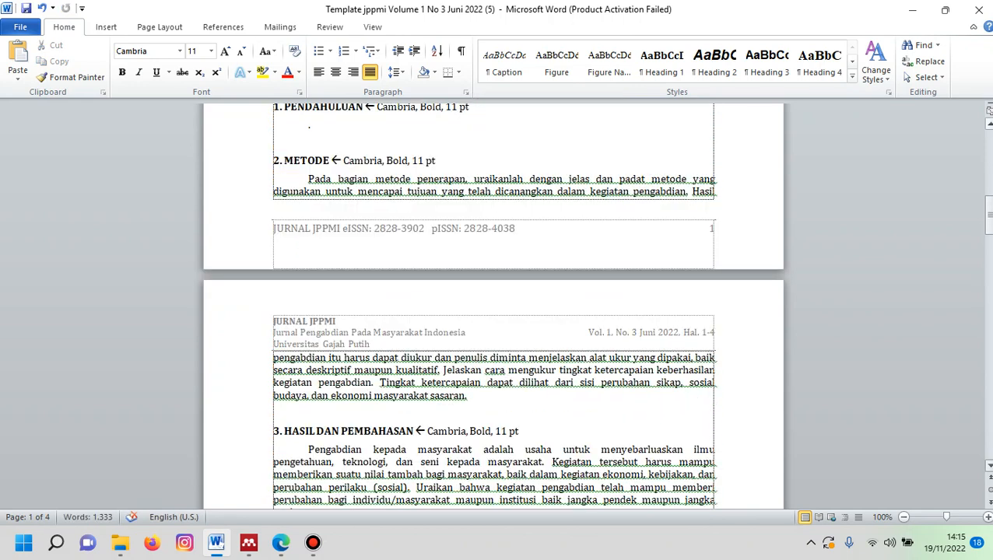
scroll(419, 505, "up", 2)
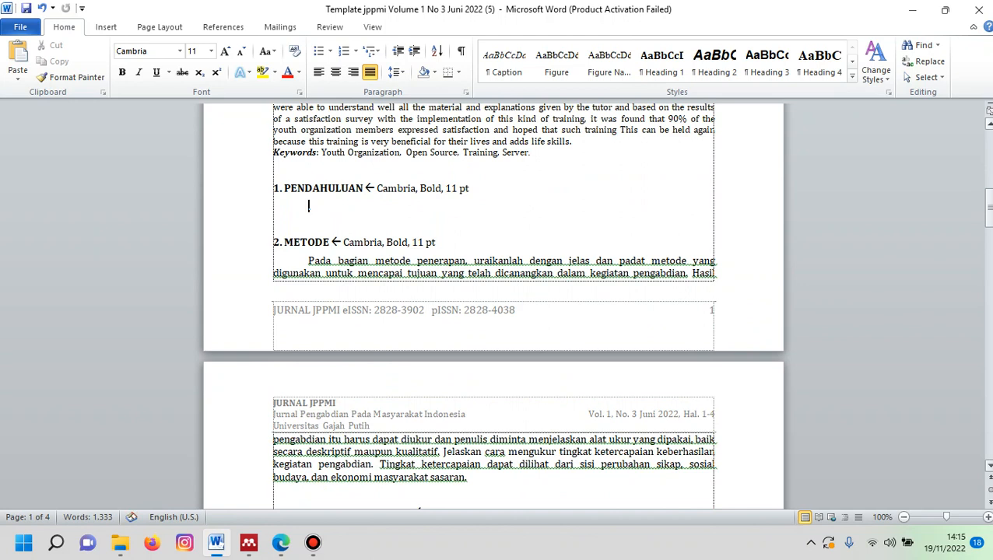
scroll(418, 502, "up", 1)
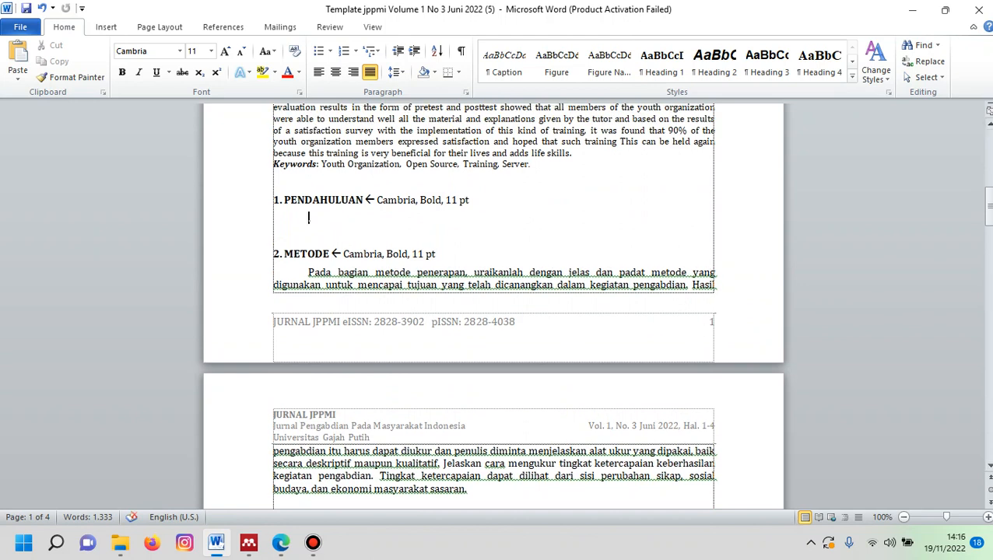
left_click(467, 200)
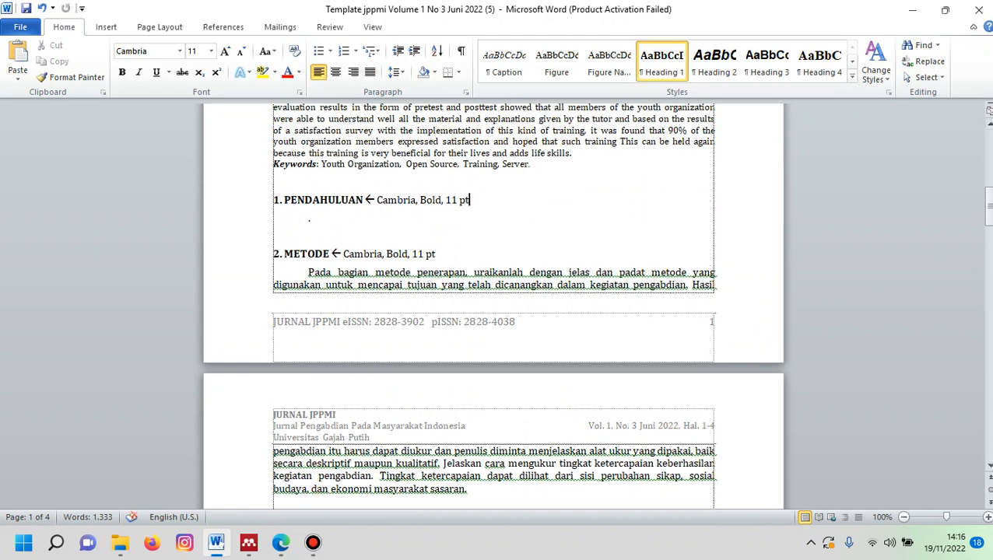
key("Down")
key("BackSpace")
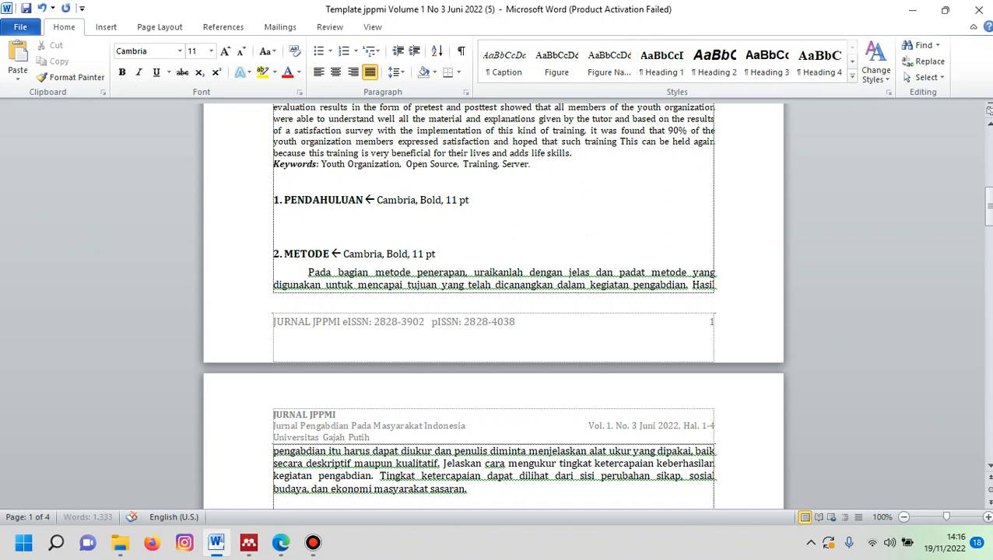
- Paste the copied introduction paragraph at the end of the 1. PENDAHULUAN heading line
left_click(469, 200)
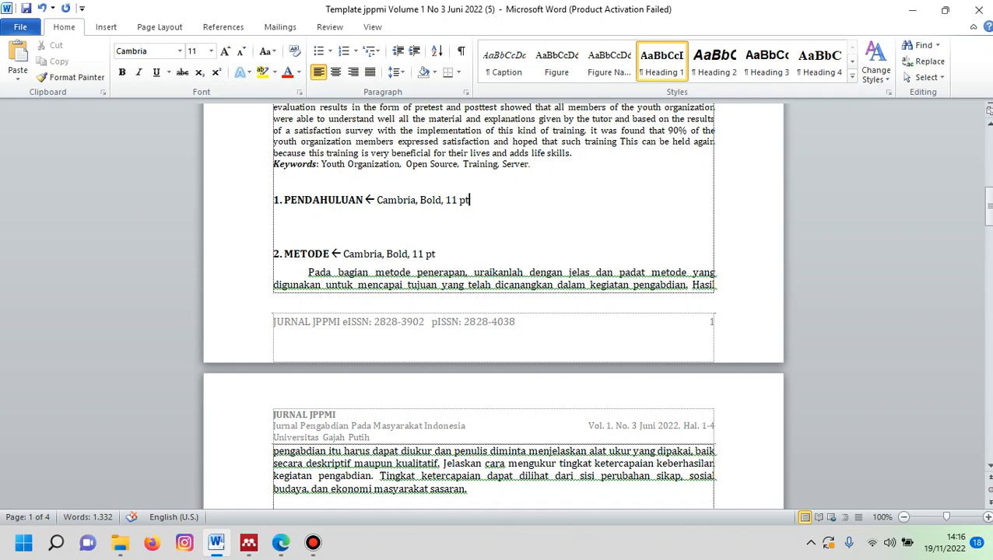
key("ctrl+v")
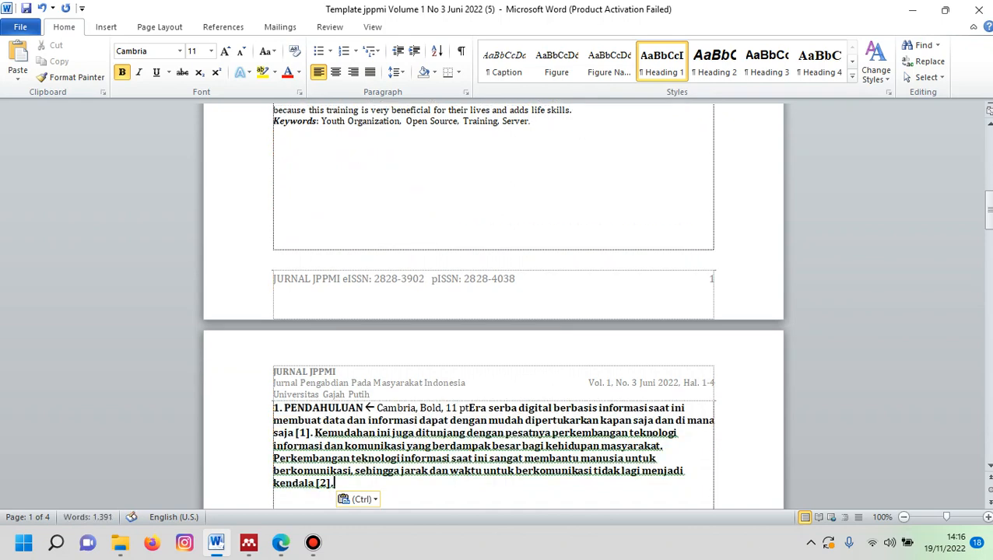
scroll(492, 306, "up", 1)
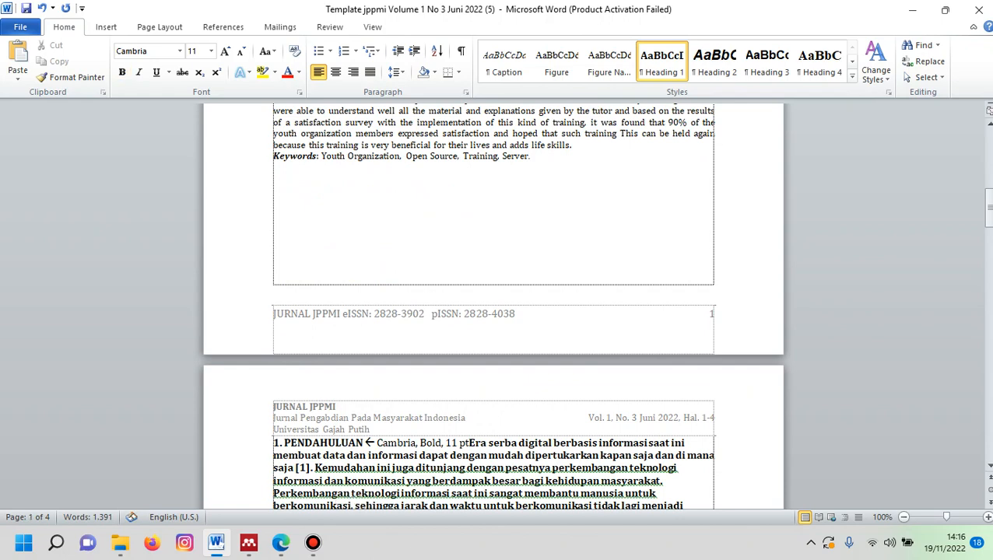
- Try to split the pasted paragraph from the PENDAHULUAN heading and remove its automatic numbering
key("Return")
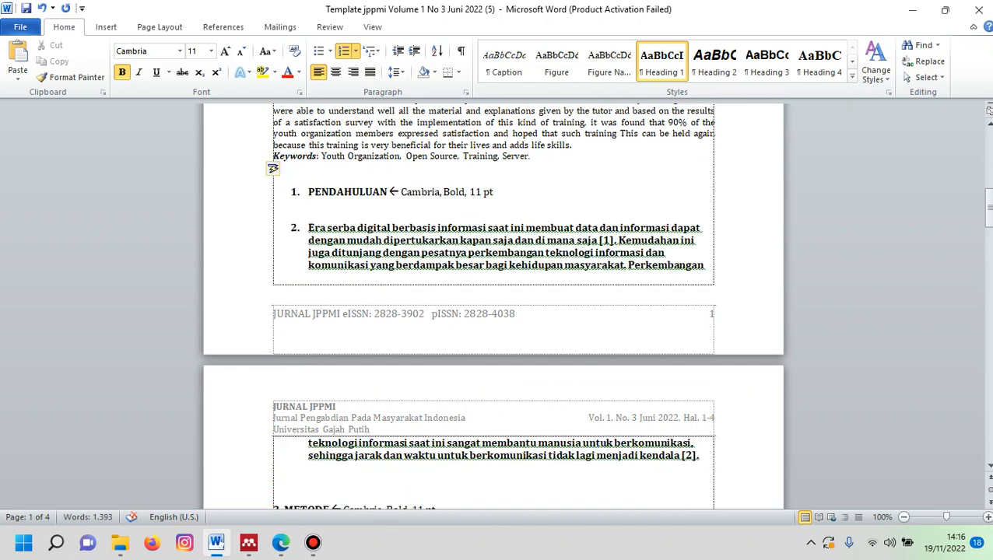
key("BackSpace")
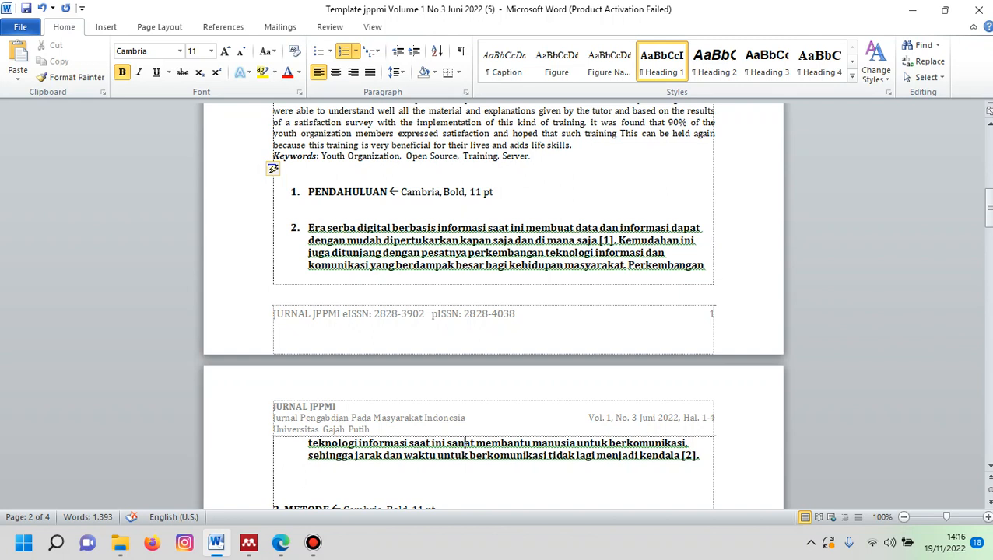
left_click(309, 227)
key("BackSpace")
key("BackSpace")
key("BackSpace")
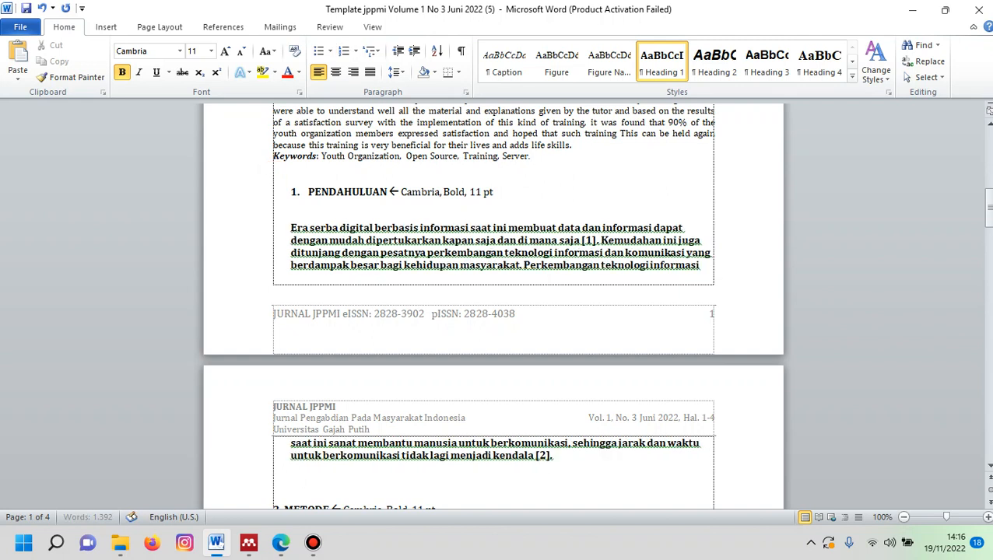
key("BackSpace")
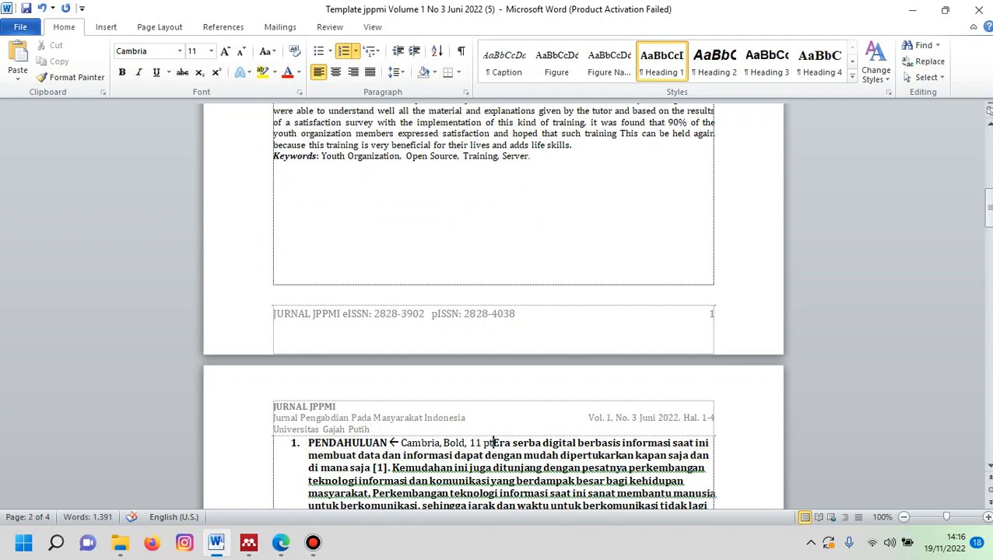
- Try to place the pasted paragraph below the PENDAHULUAN heading with an extra line between them and no number
key("Return")
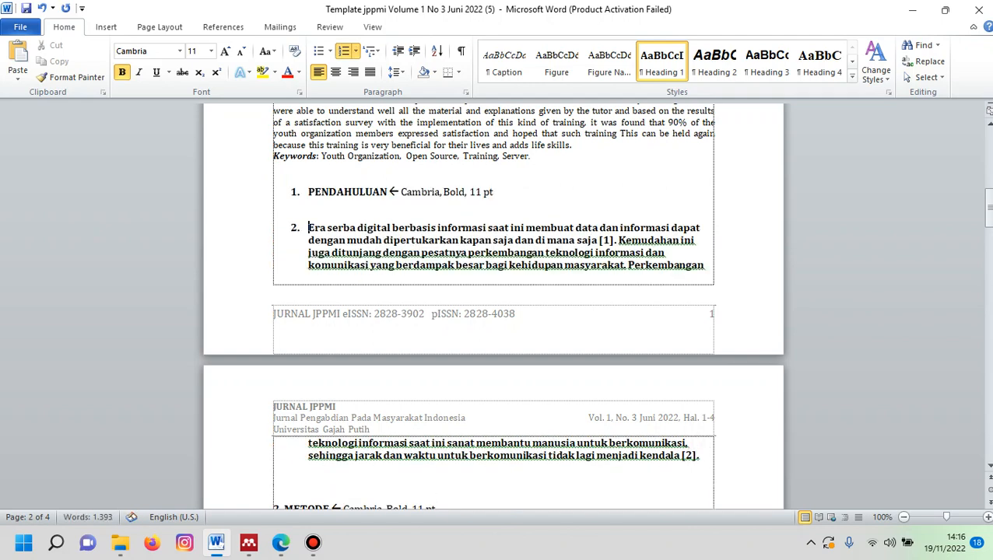
key("Return")
key("BackSpace")
key("BackSpace")
key("BackSpace")
key("BackSpace")
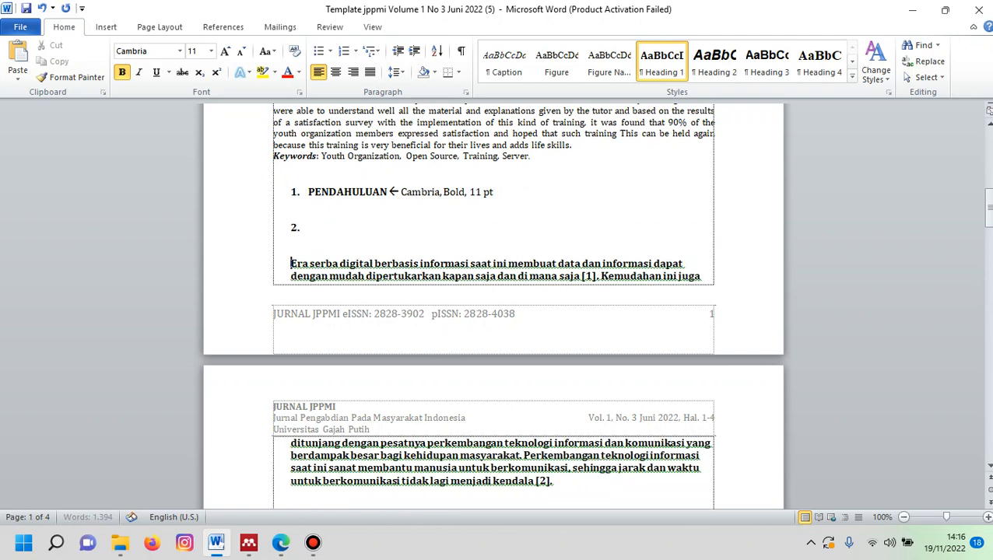
key("BackSpace")
key("BackSpace")
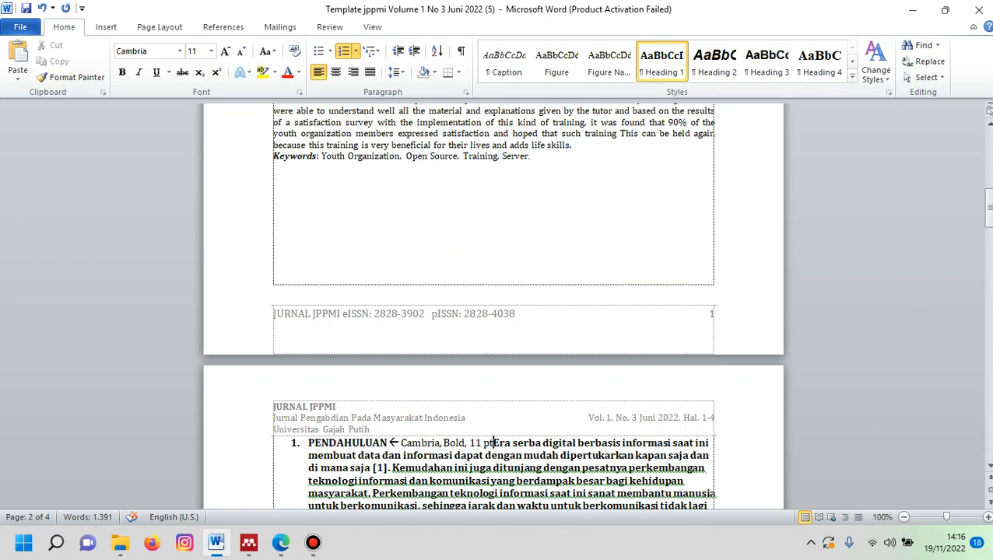
- Place the pasted introduction paragraph below the PENDAHULUAN heading after an empty line, as unnumbered text with an indented first line
key("Return")
key("Return")
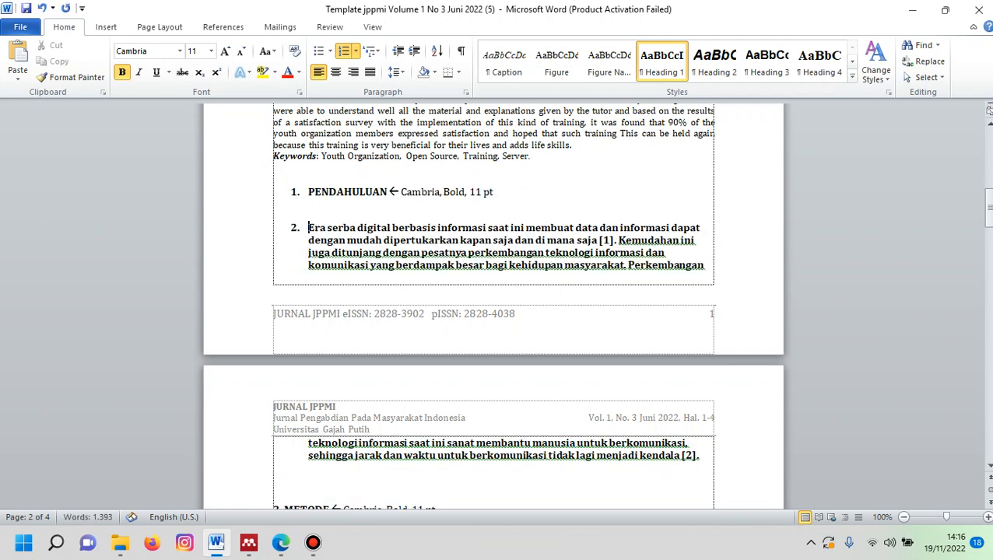
key("BackSpace")
key("BackSpace")
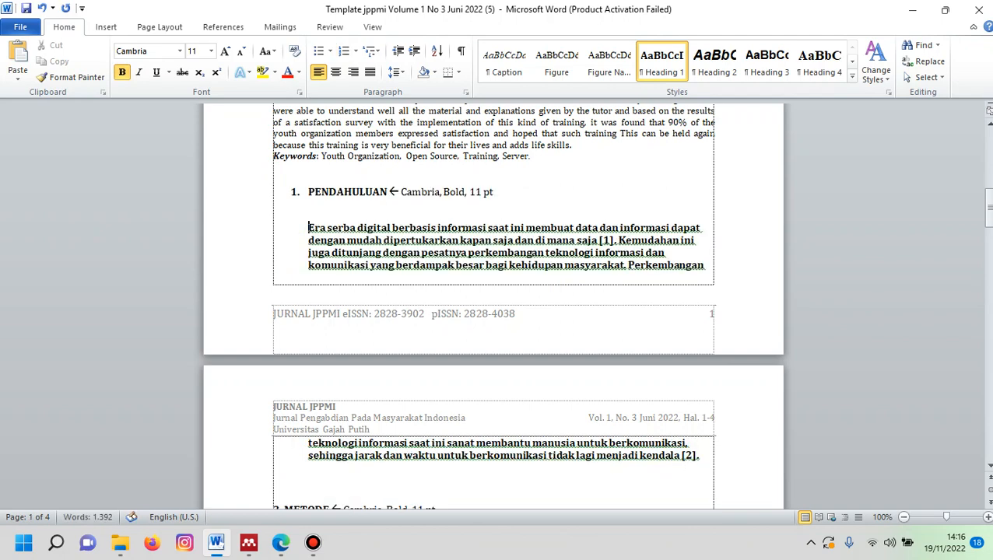
key("BackSpace")
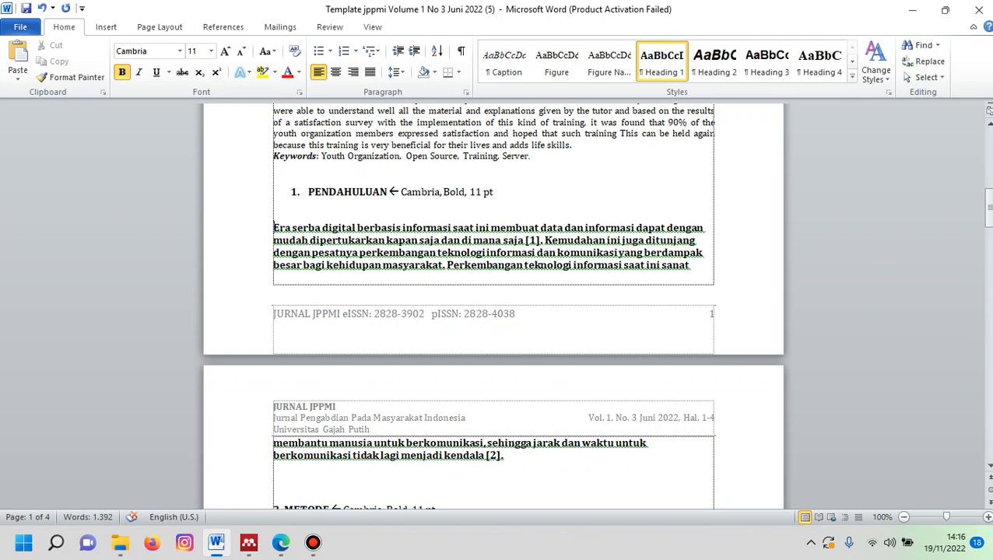
key("Tab")
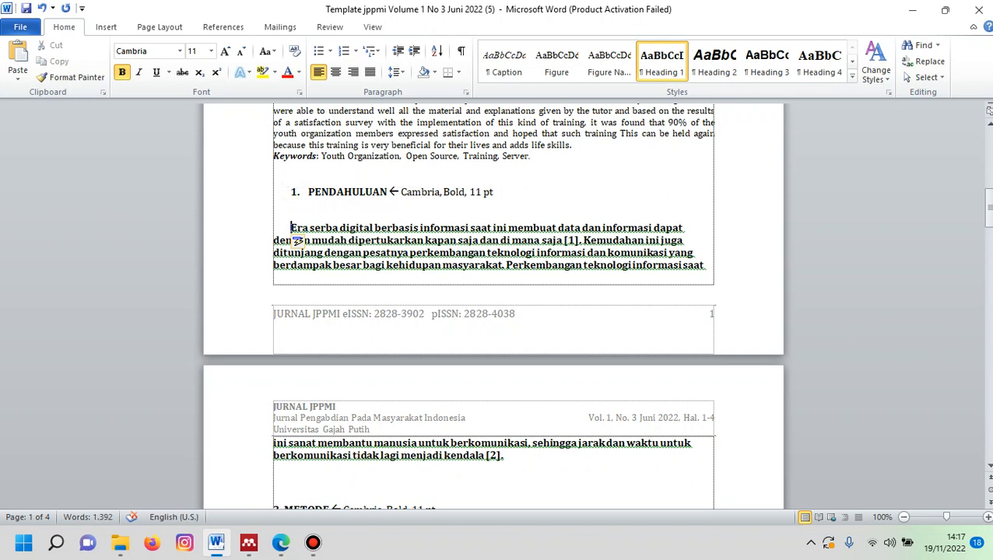
- Format the whole first introduction paragraph in Cambria, 11 pt, without bold
left_click_drag(290, 228, 442, 265)
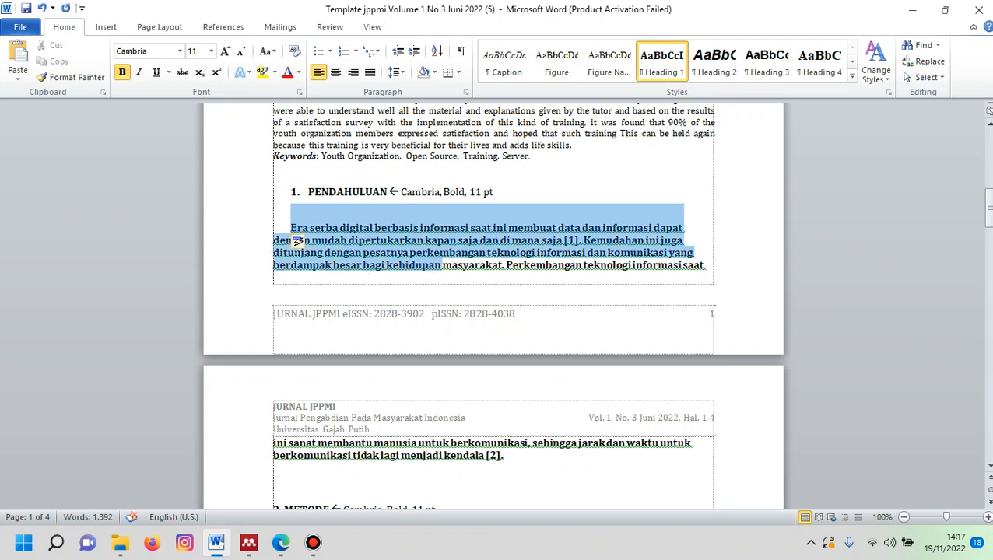
key("shift+Down")
key("shift+Down")
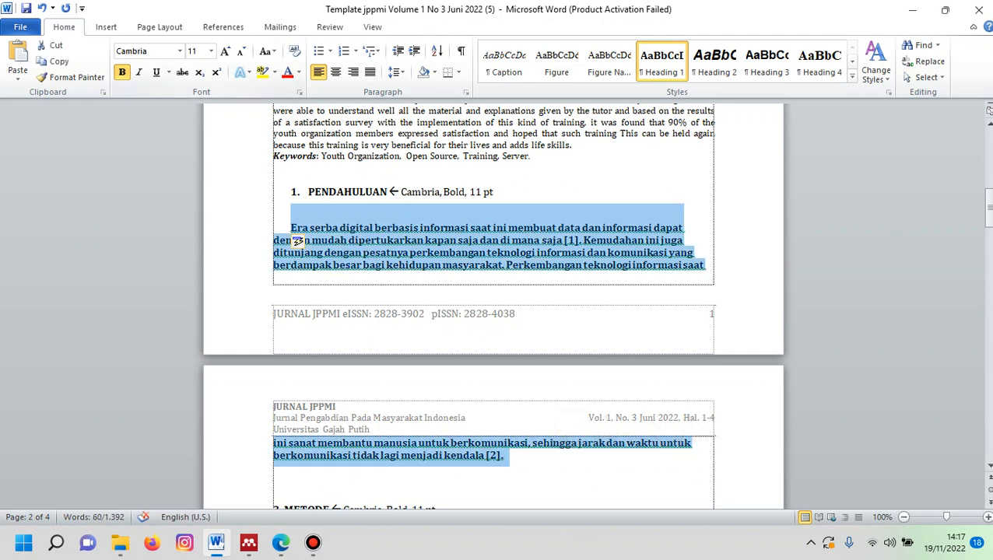
left_click(180, 51)
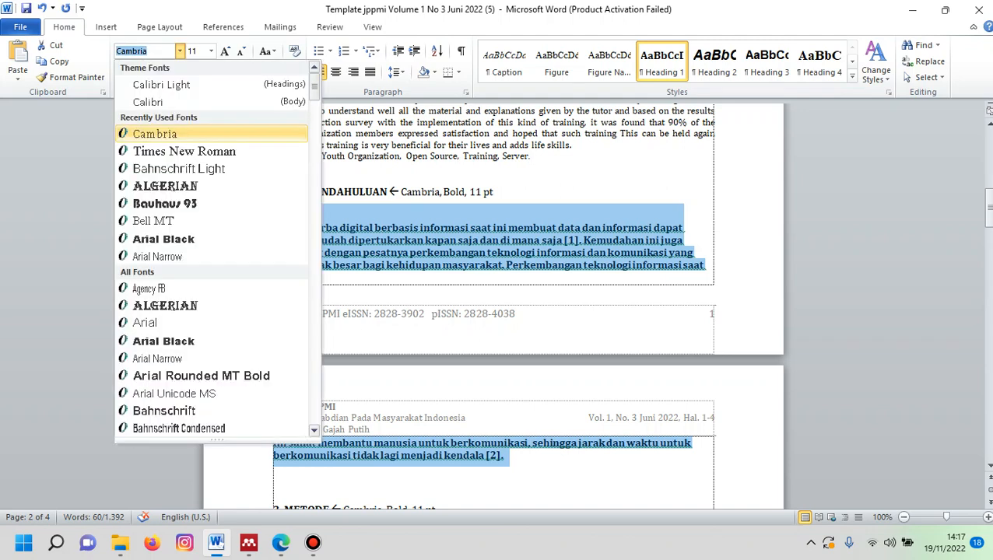
left_click(154, 134)
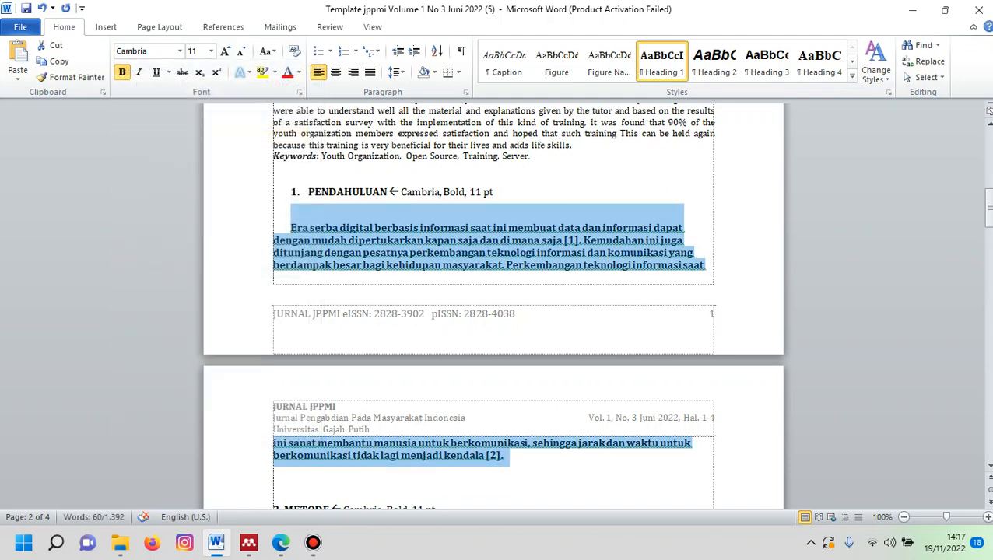
left_click(211, 51)
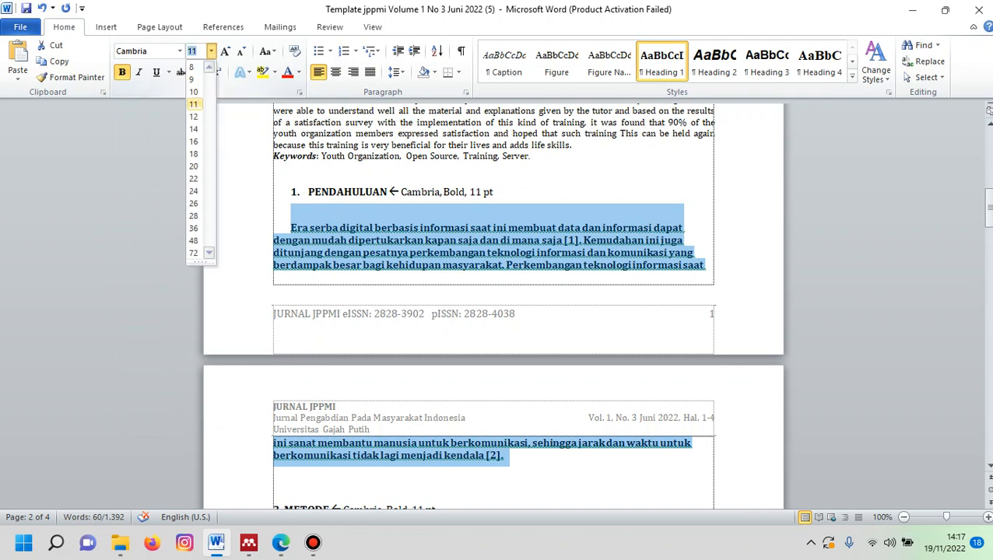
left_click(193, 104)
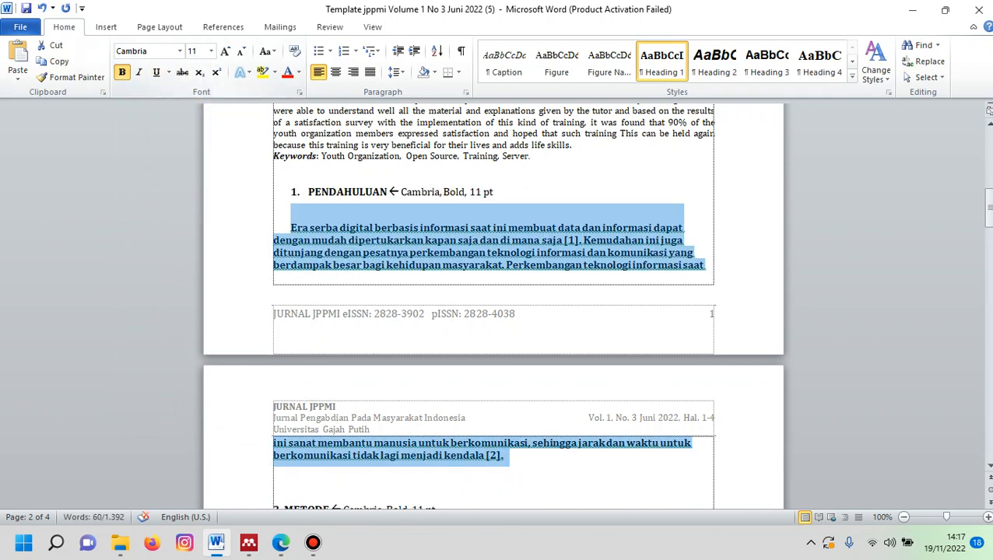
key("ctrl+b")
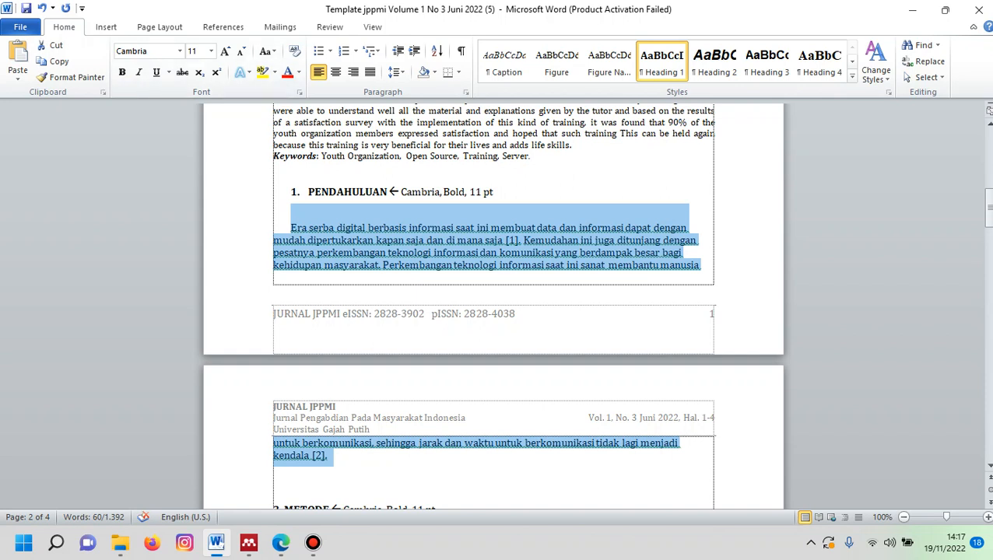
left_click(327, 455)
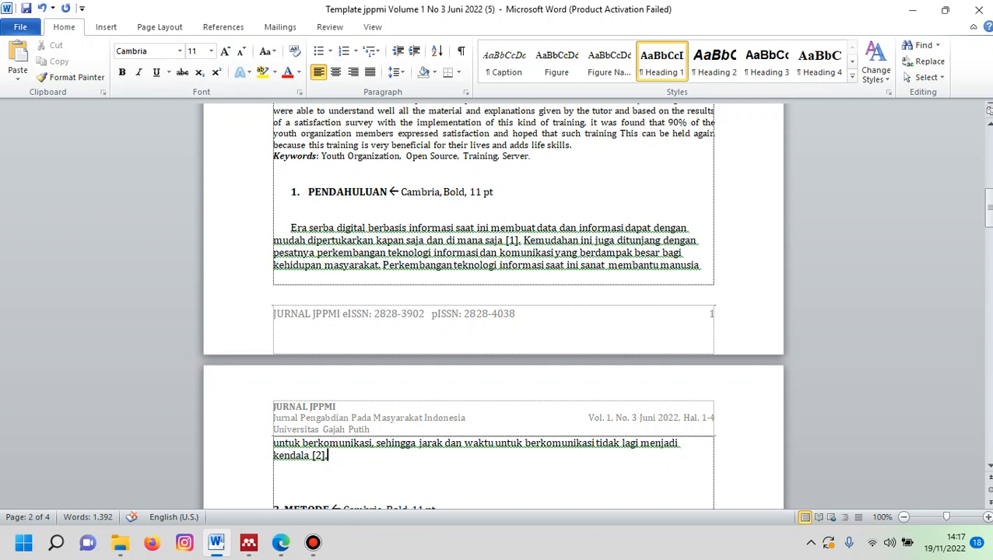
- Switch to PKM.pdf in Edge and copy the rest of the introduction on page 2, from "Tampilan dan penyimpanan" to "karang taruna tersebut."
left_click(281, 543)
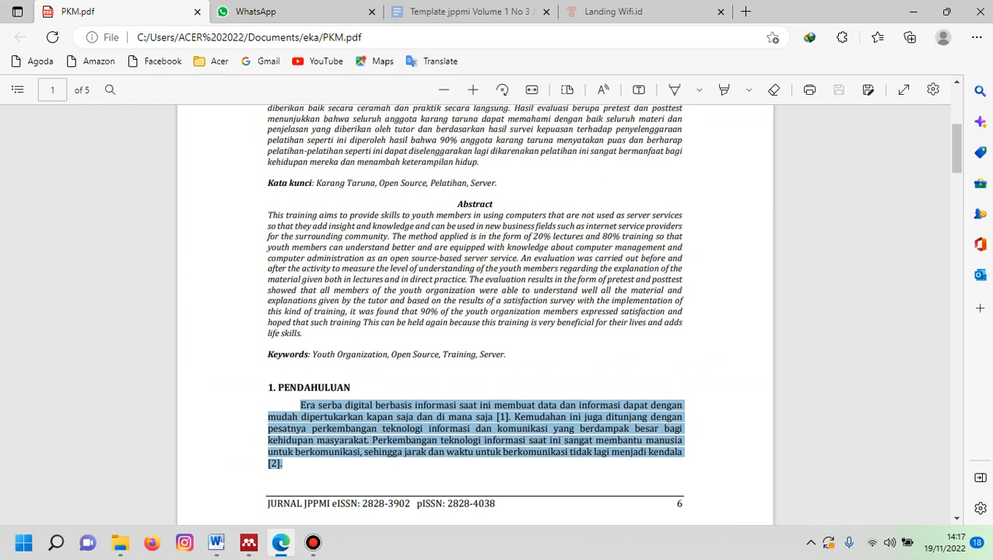
scroll(475, 311, "down", 5)
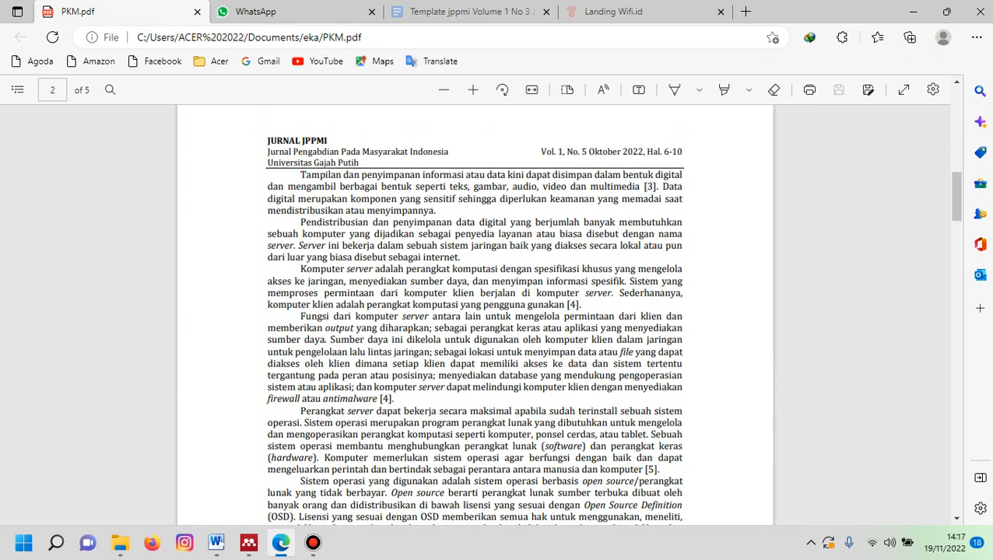
left_click_drag(300, 175, 607, 369)
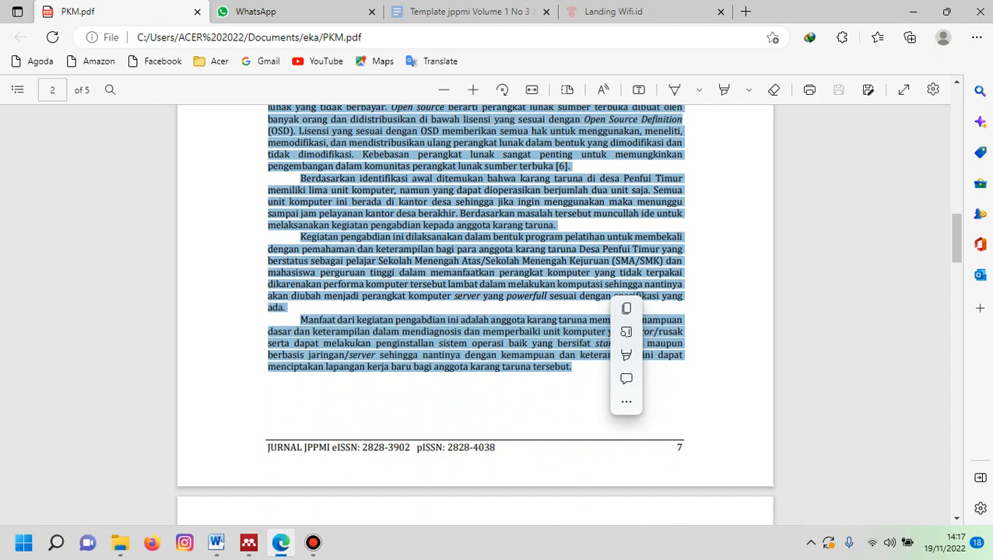
left_click(626, 309)
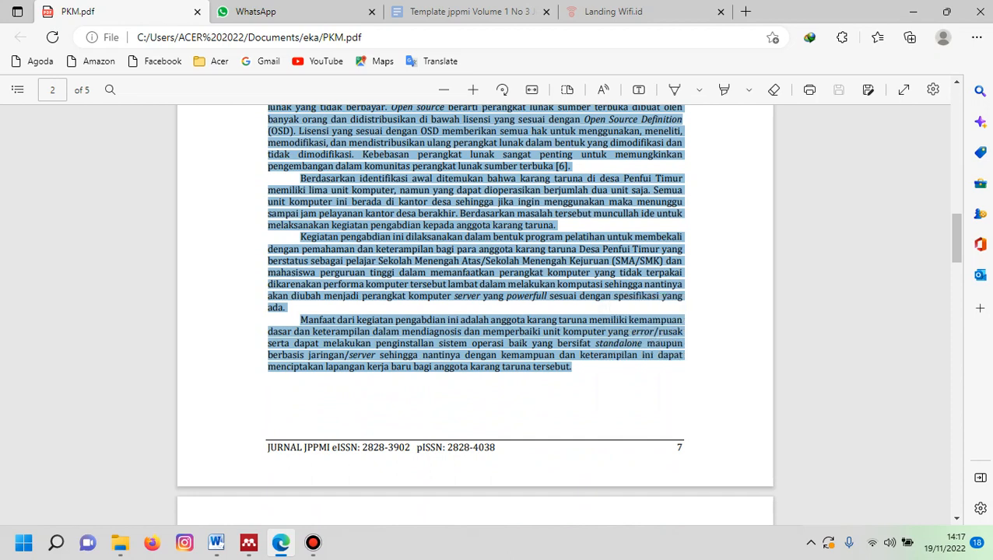
- Back in Word, paste the copied text on a new line after the first introduction paragraph, above the METODE heading
left_click(216, 542)
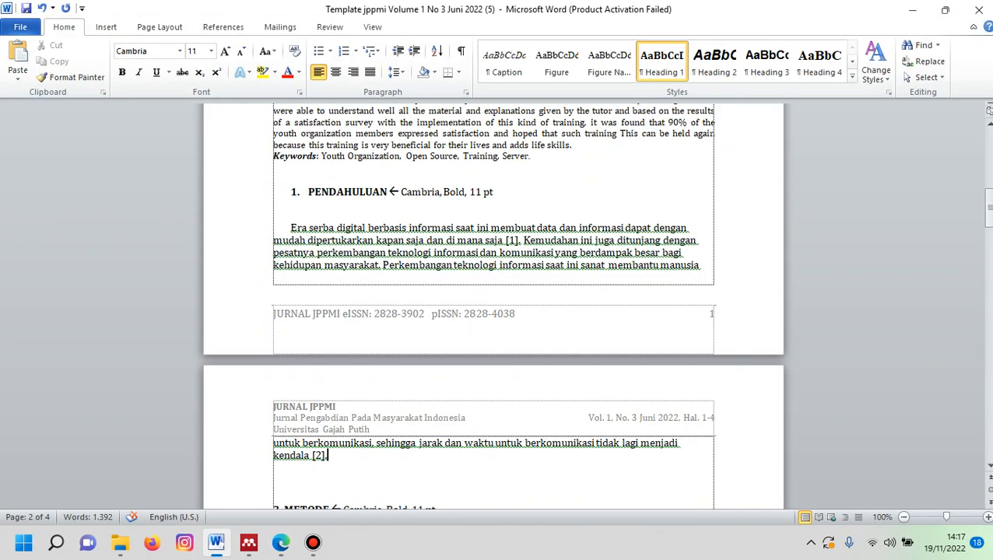
scroll(492, 306, "down", 2)
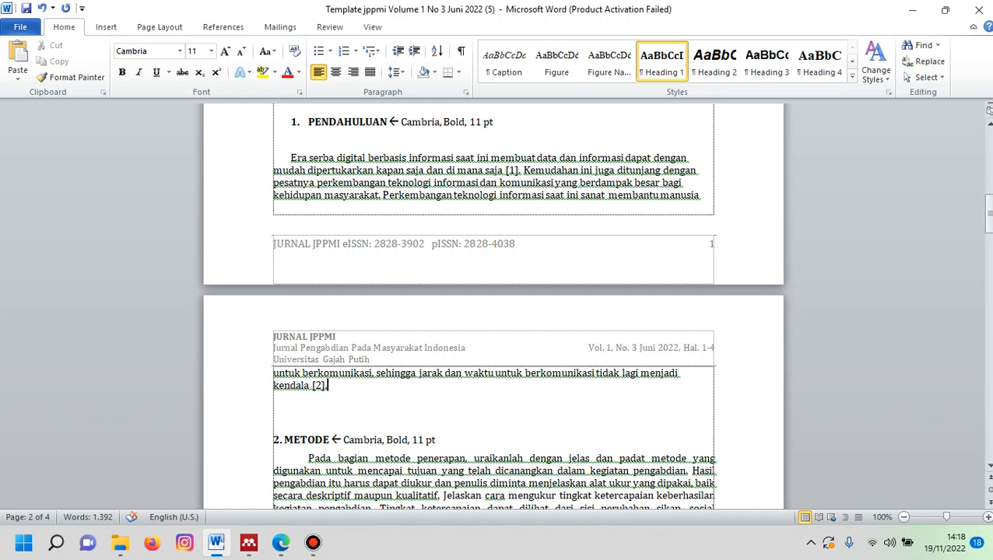
key("Return")
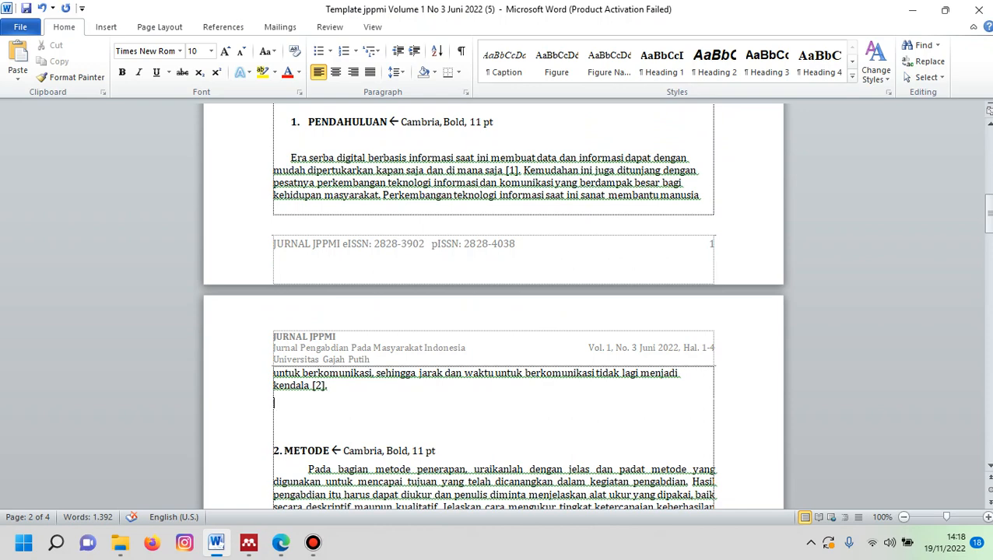
key("ctrl+v")
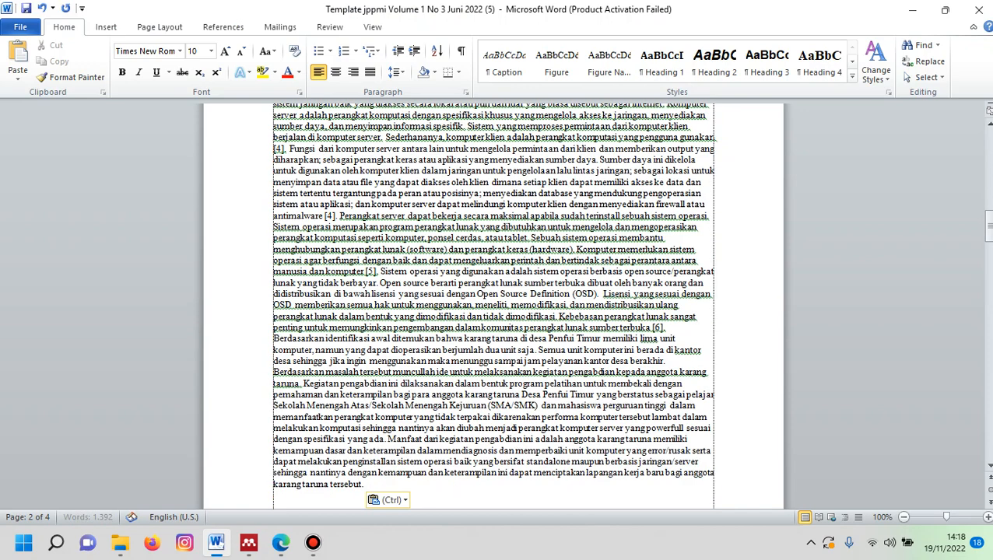
- Format all the newly pasted introduction text in Cambria, 11 pt, with justified alignment
scroll(493, 305, "up", 2)
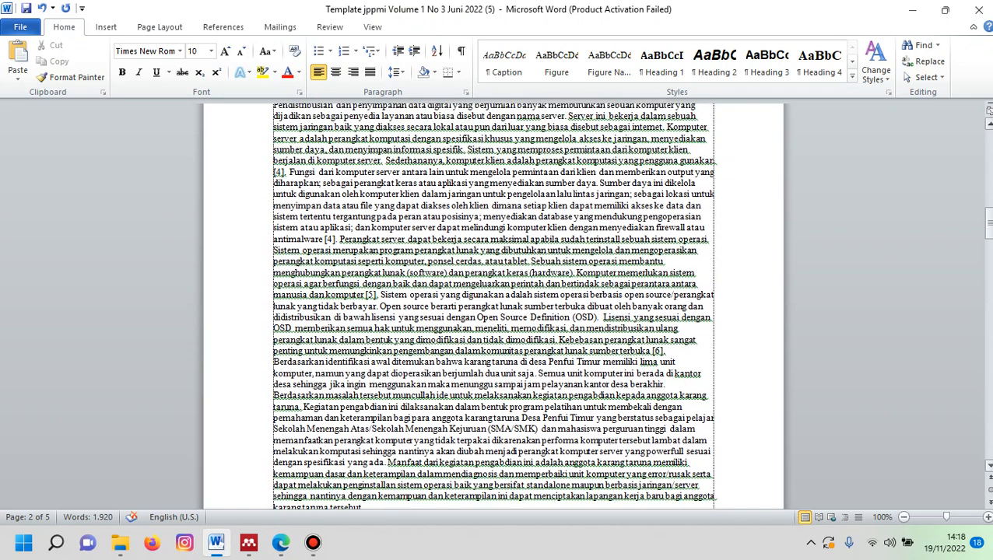
scroll(493, 306, "up", 3)
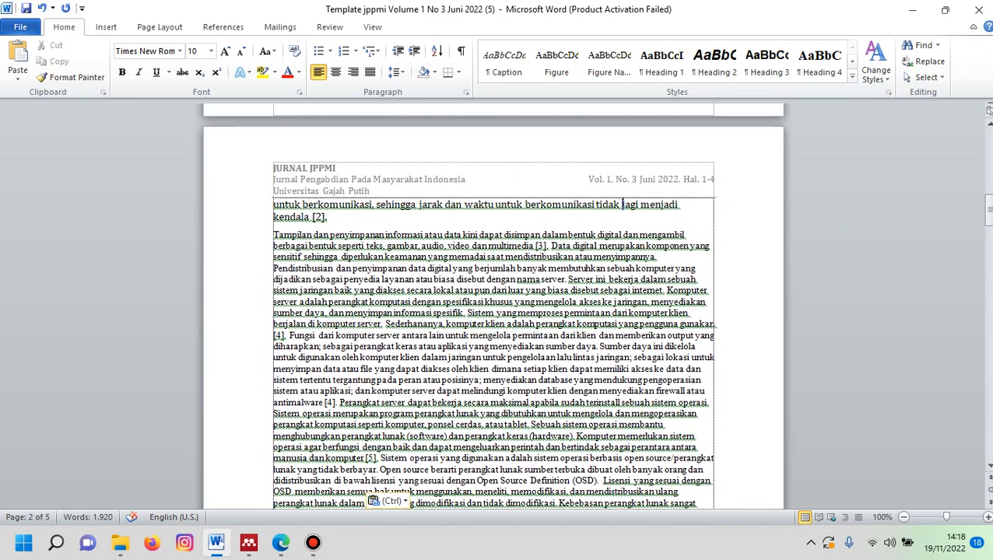
scroll(494, 306, "up", 3)
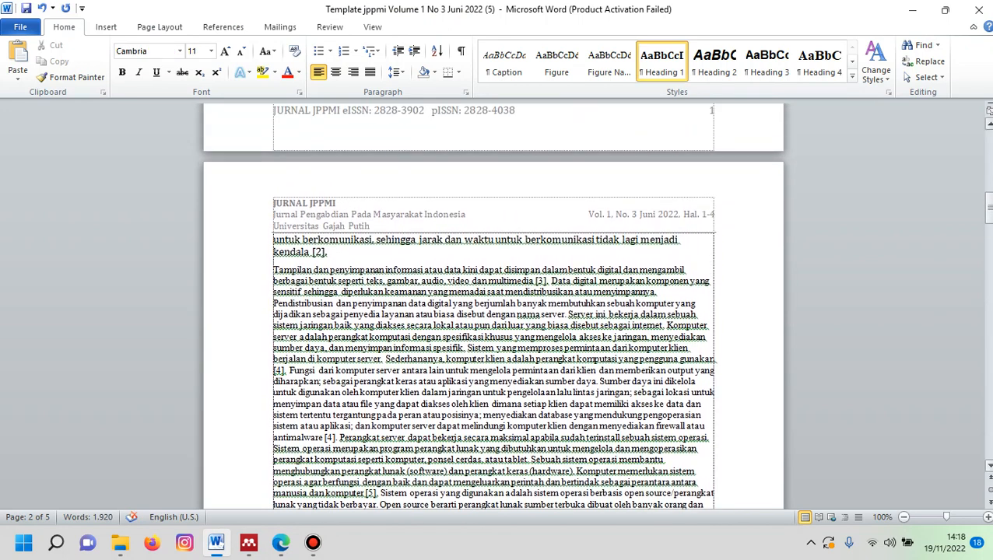
scroll(493, 306, "up", 1)
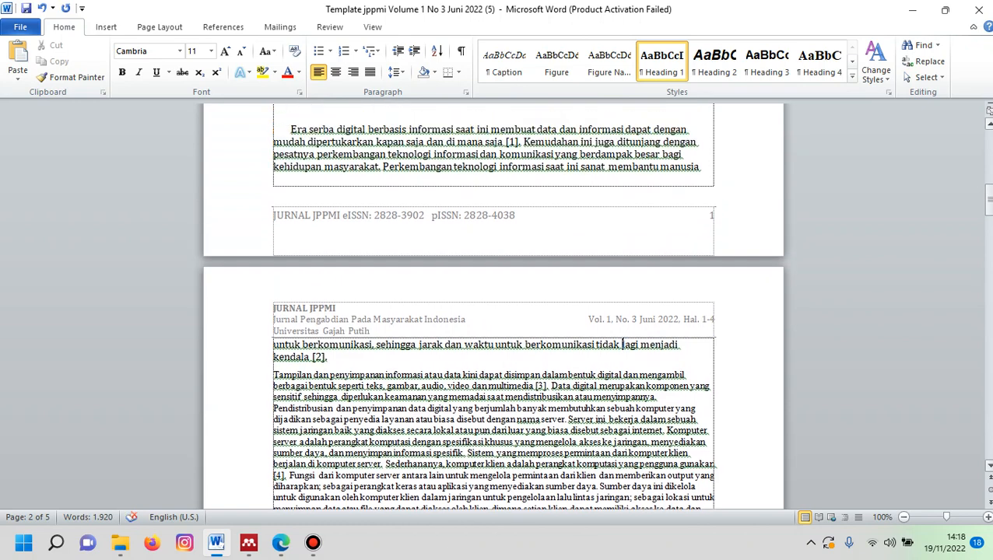
scroll(494, 306, "up", 1)
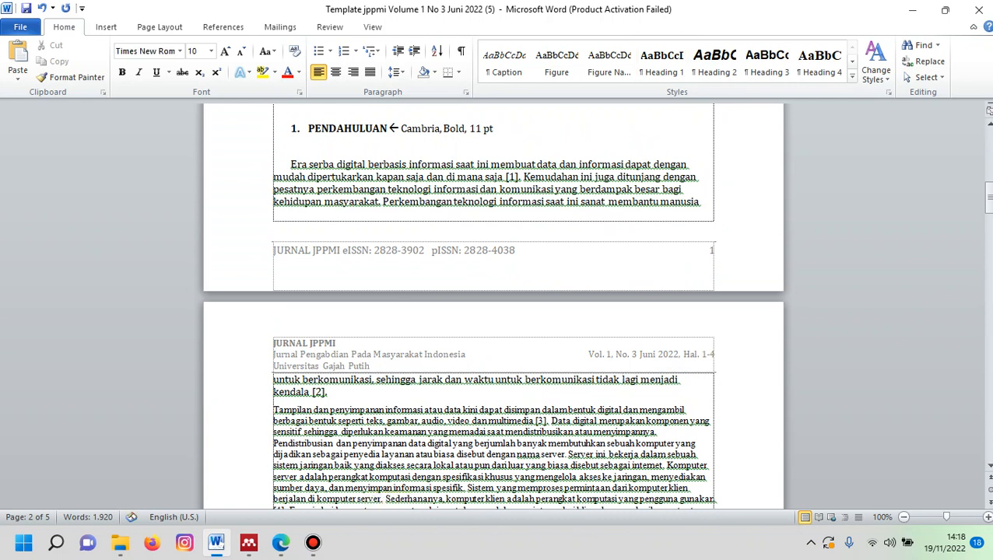
double_click(294, 410)
left_click(387, 498)
left_click_drag(274, 410, 310, 381)
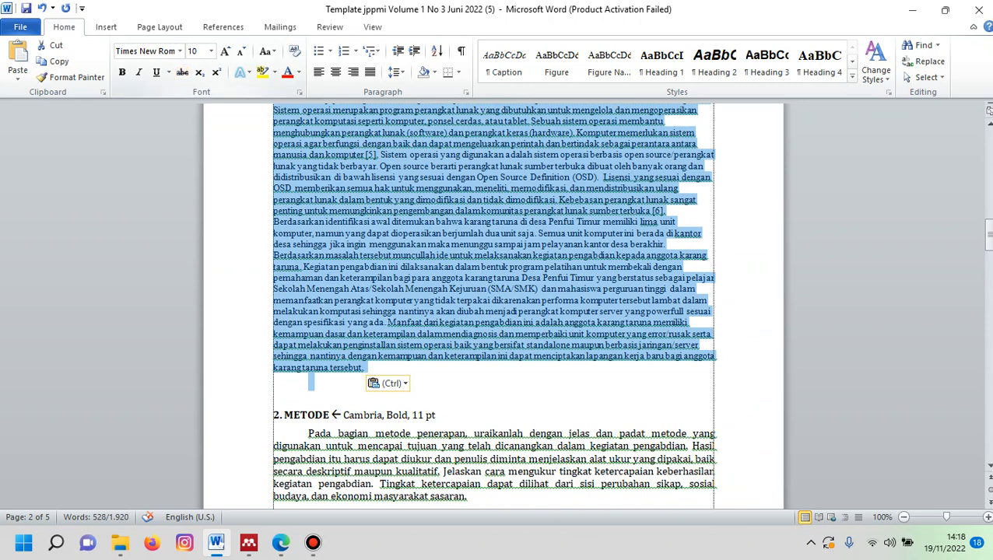
left_click(180, 51)
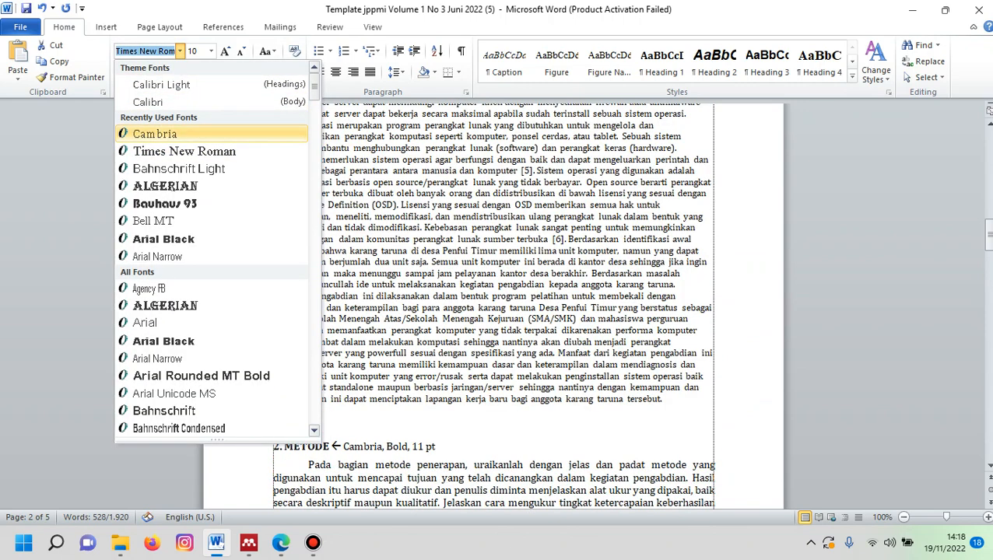
left_click(155, 134)
left_click(211, 51)
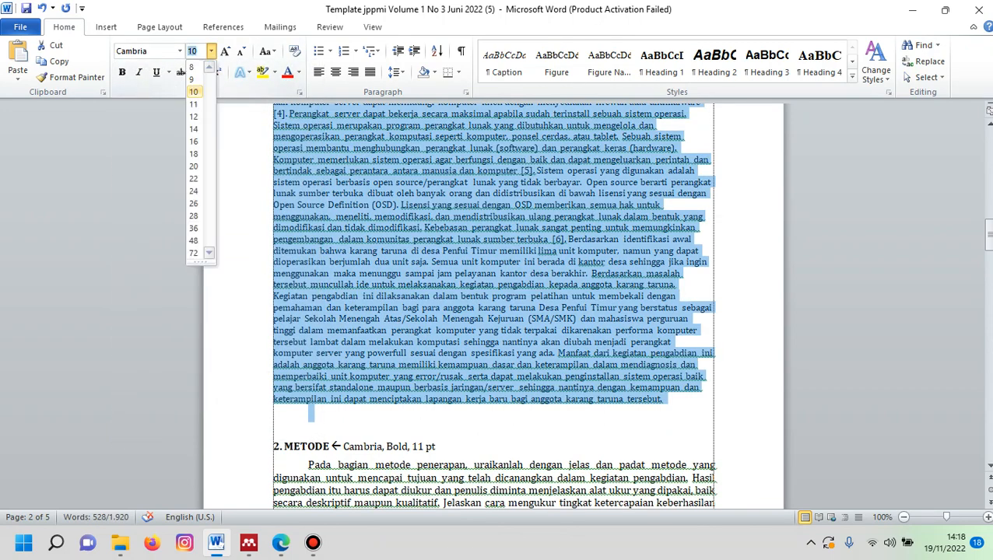
left_click(193, 104)
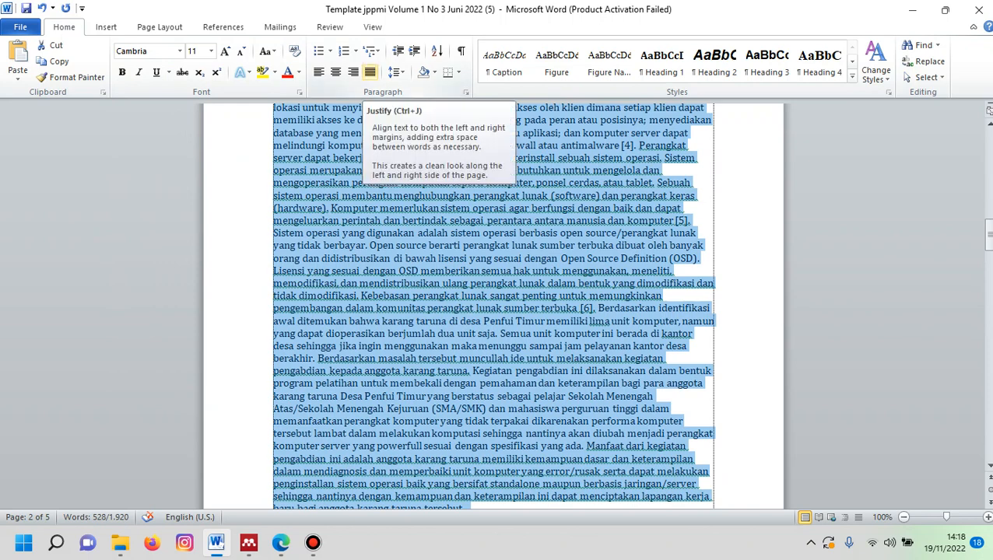
left_click(370, 72)
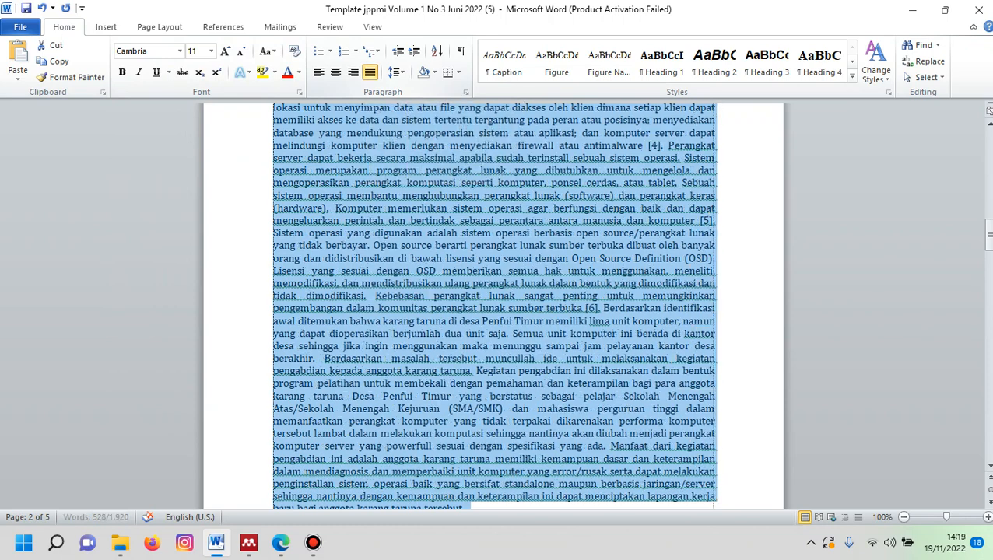
scroll(494, 306, "up", 7)
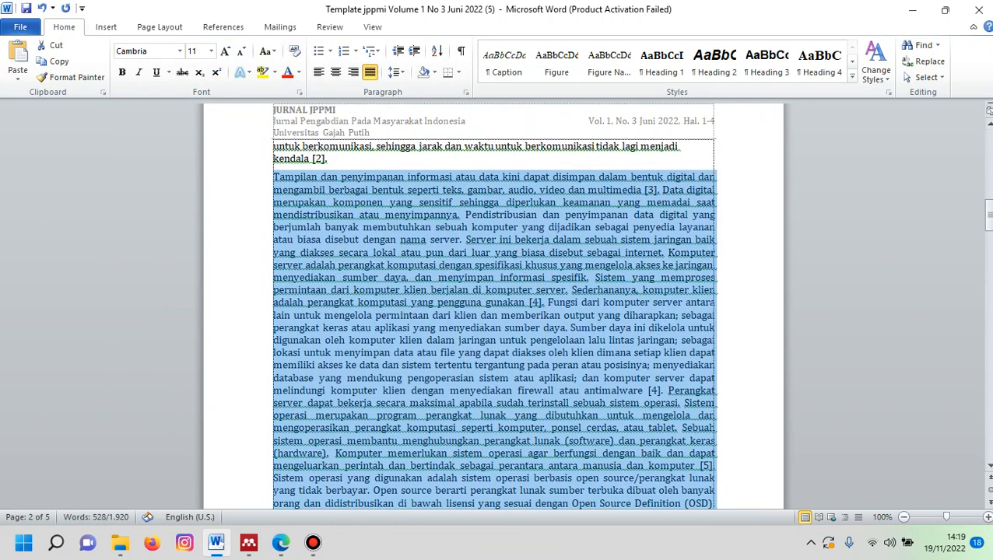
left_click(716, 252)
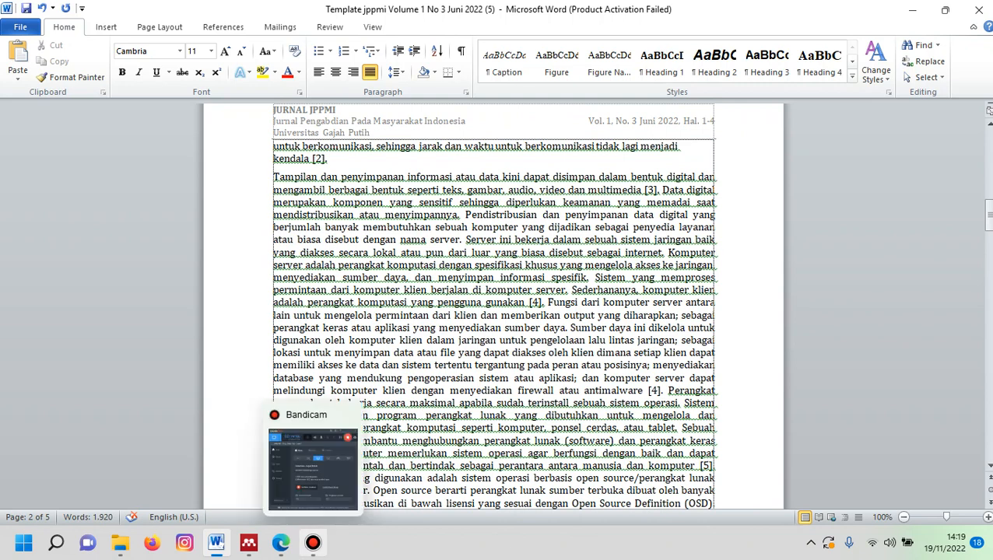
left_click(312, 542)
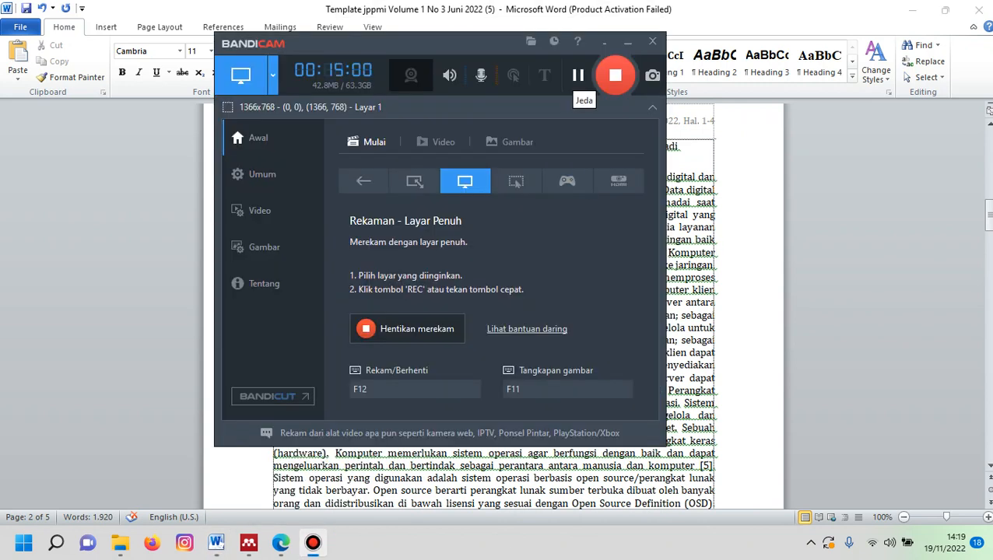
- Back in the Word document, indent the first line of the paragraph beginning "Tampilan dan penyimpanan"
left_click(717, 252)
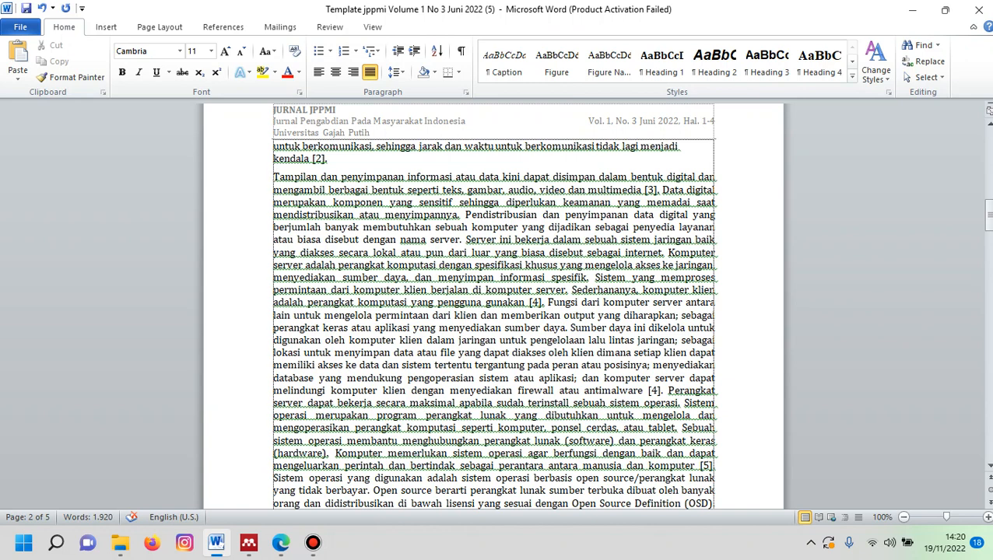
key("Tab")
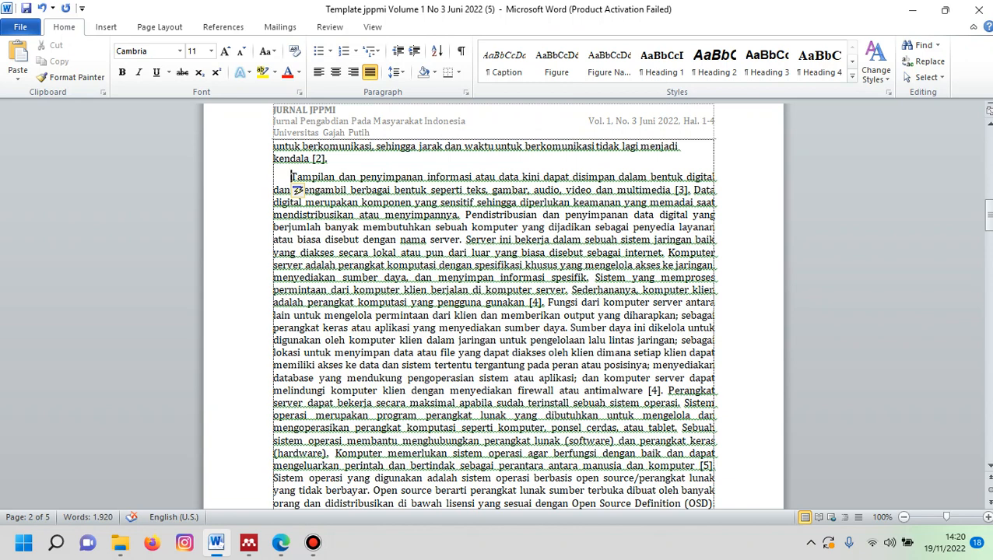
- Split the long introduction text into new paragraphs starting at "Sistem yang memproses" and at "Perangkat server dapat bekerja"
left_click(595, 277)
key("Return")
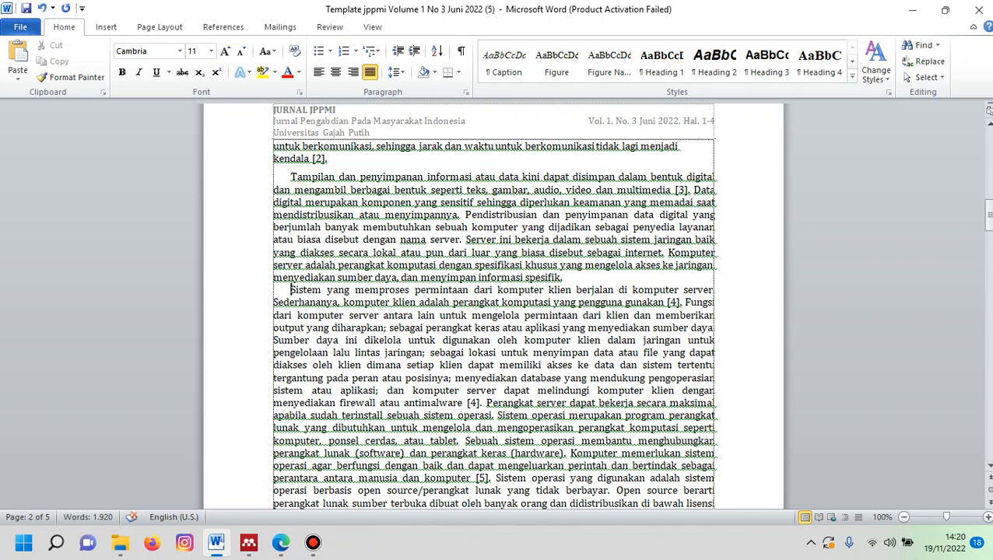
key("Left")
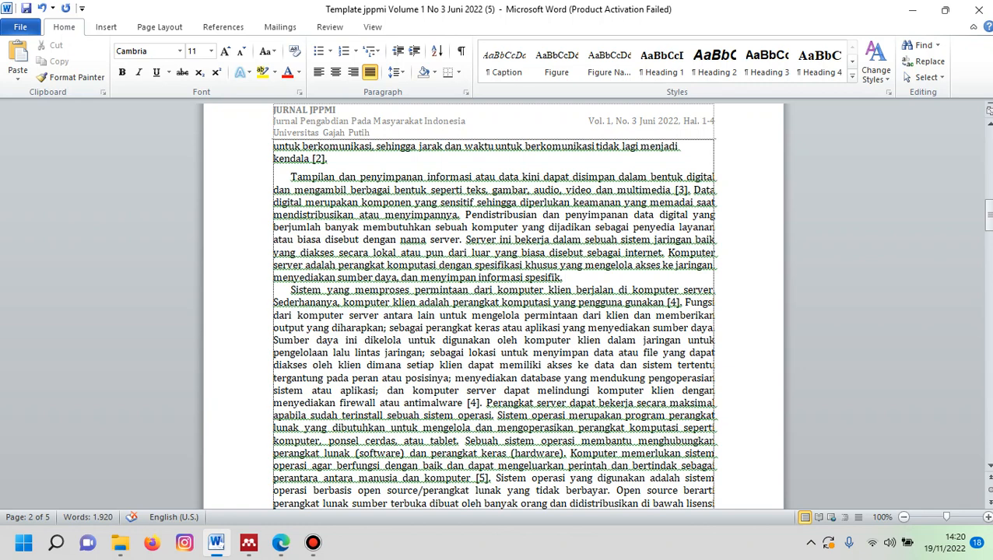
left_click(485, 403)
key("Return")
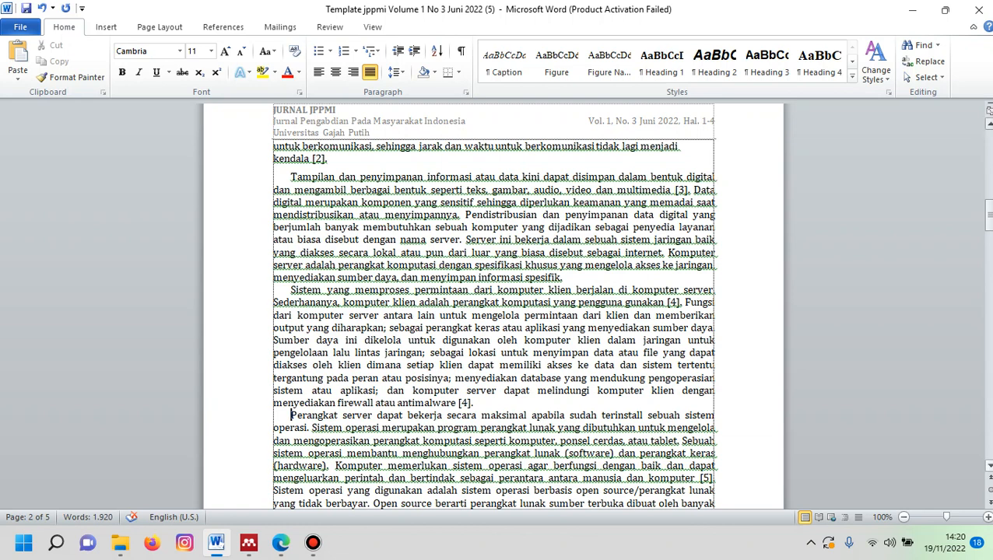
- Start another new introduction paragraph at "Berdasarkan masalah tersebut muncullah ide"
scroll(494, 306, "down", 1)
scroll(493, 306, "down", 4)
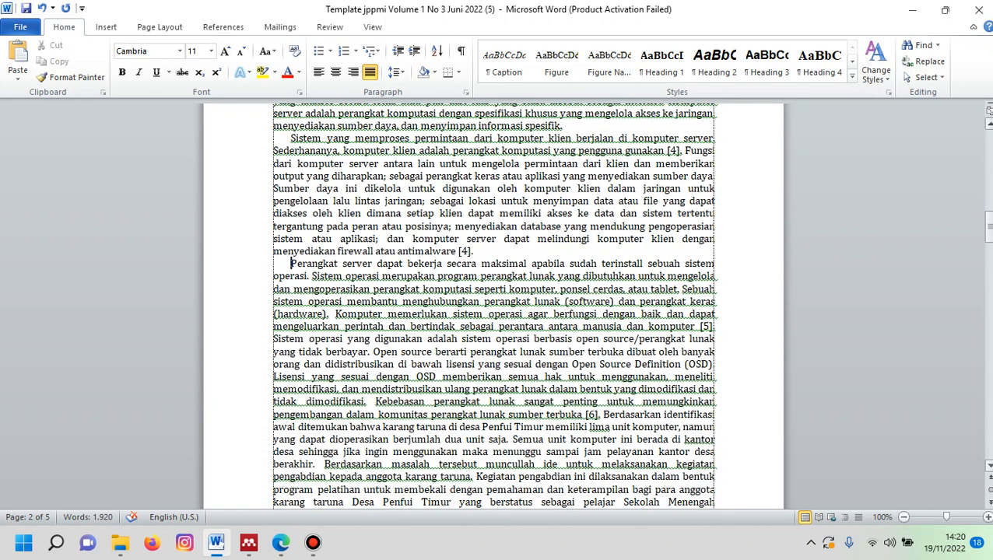
scroll(494, 306, "down", 1)
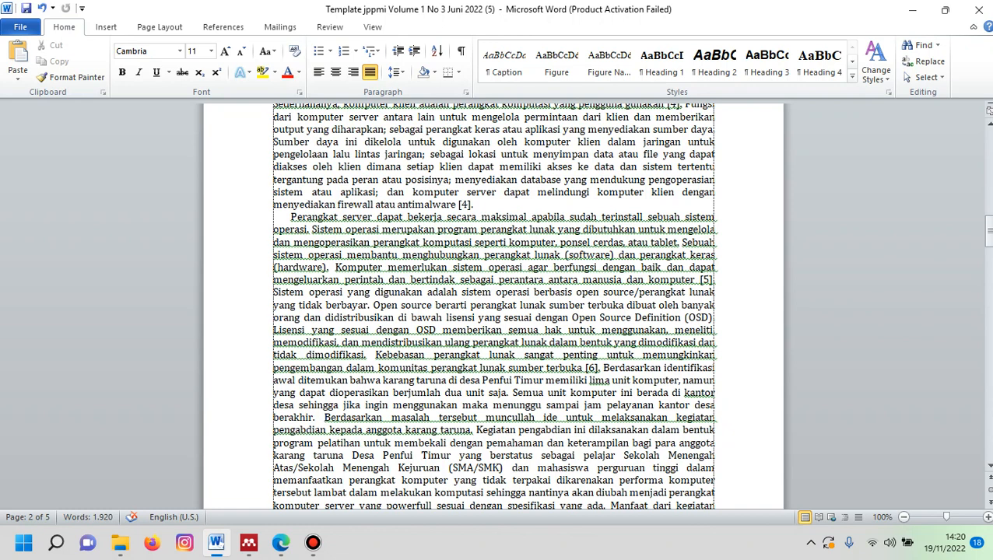
key("Return")
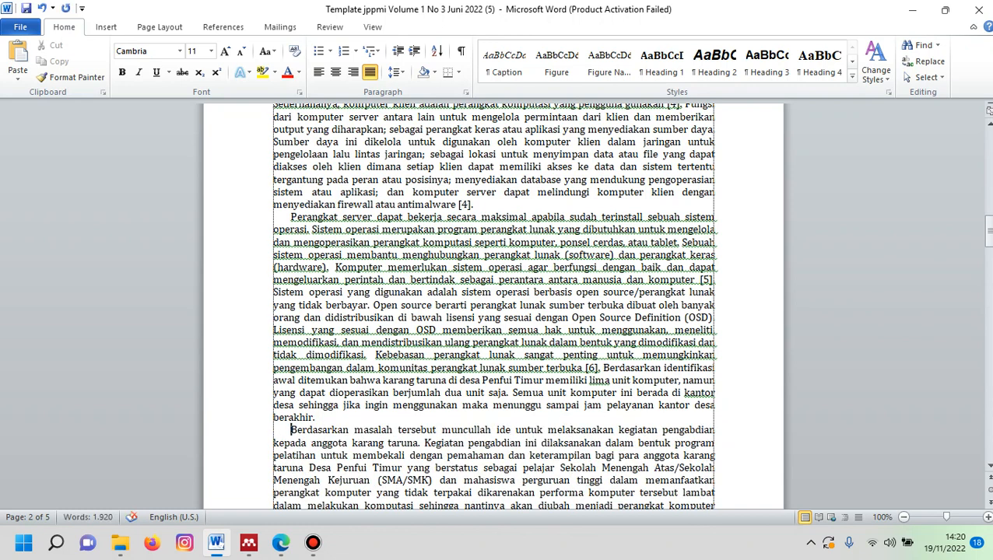
scroll(494, 306, "down", 4)
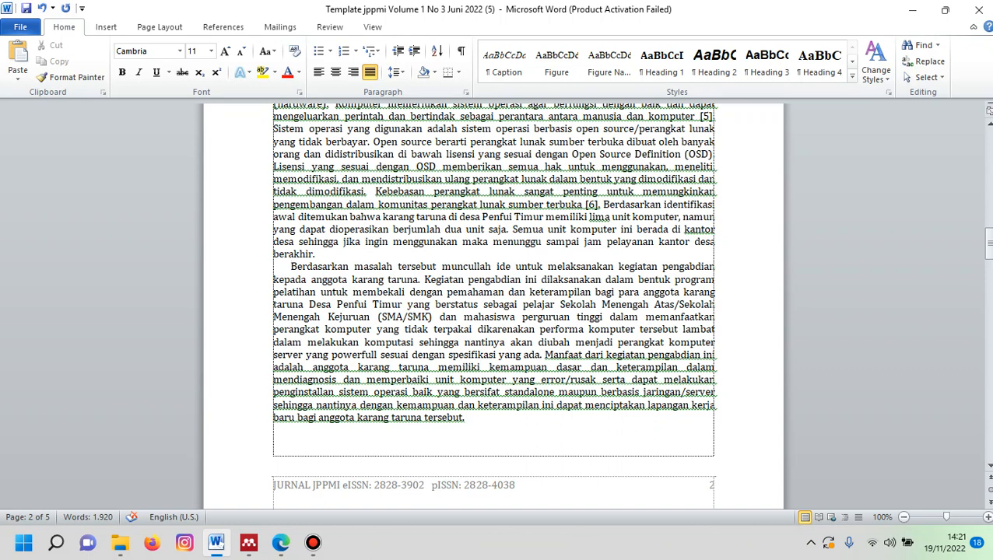
- Switch to PKM.pdf in Edge and copy the METODE text on page 3, from "Bentuk pelaksanaan" to "untuk kemudian dinilai."
left_click(313, 542)
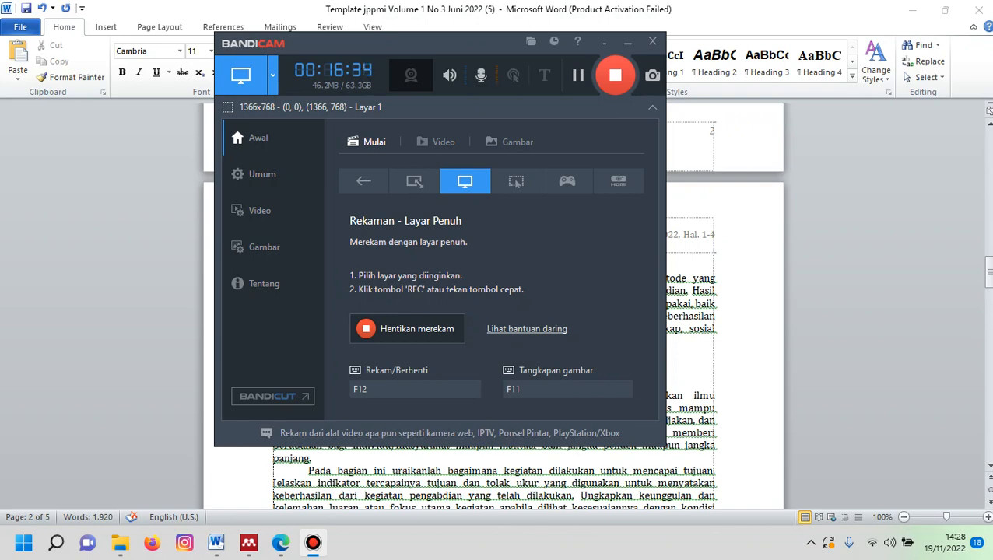
mouse_move(281, 543)
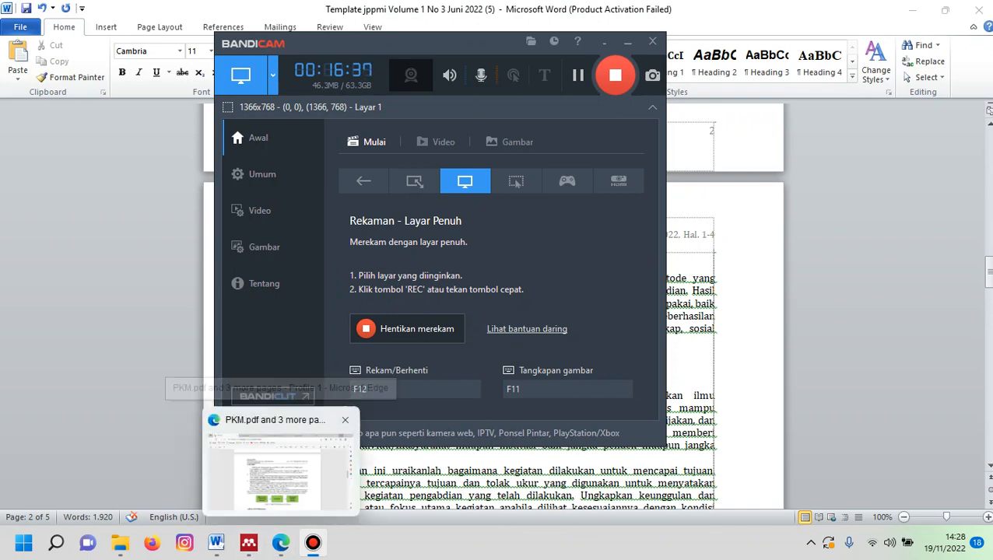
left_click(279, 467)
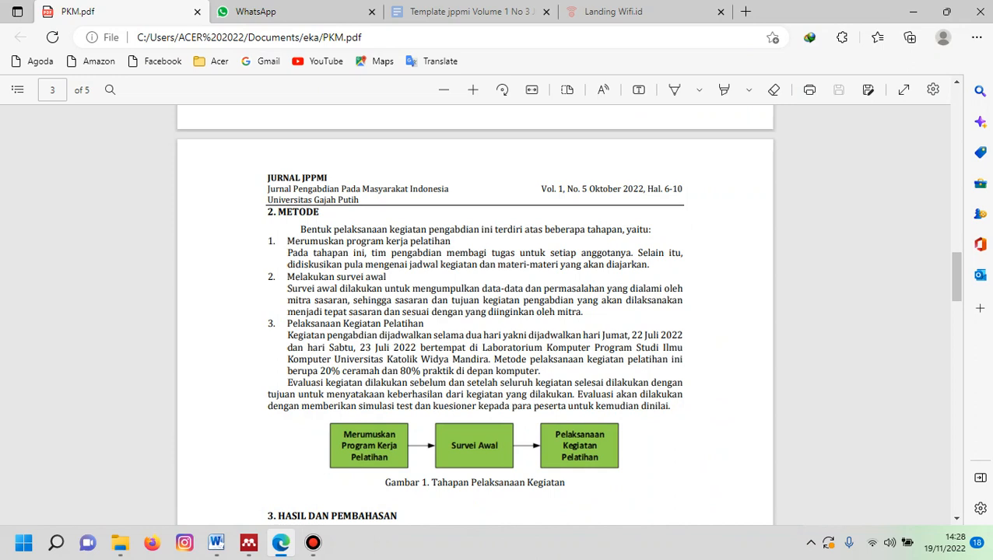
left_click_drag(267, 212, 412, 254)
left_click(414, 255)
left_click_drag(301, 229, 672, 405)
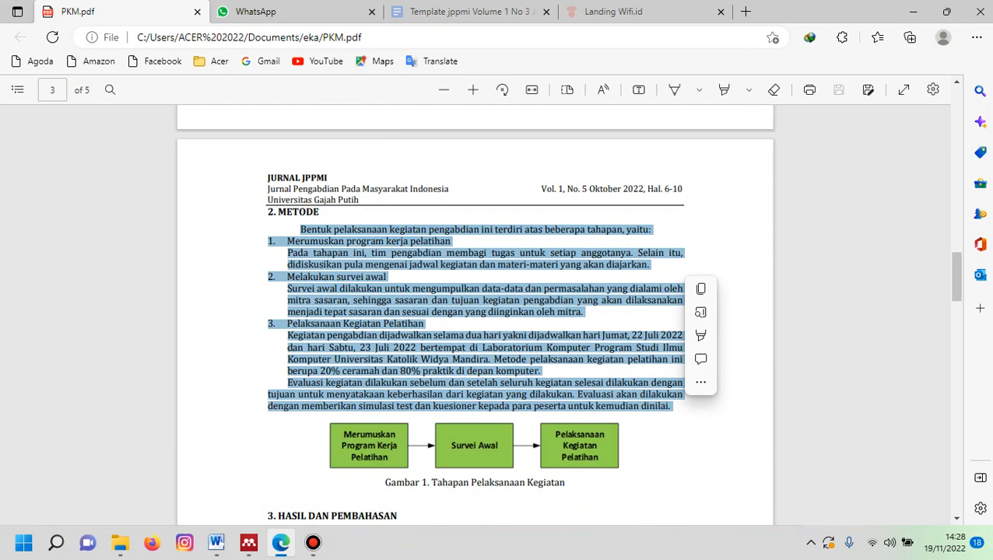
key("ctrl+c")
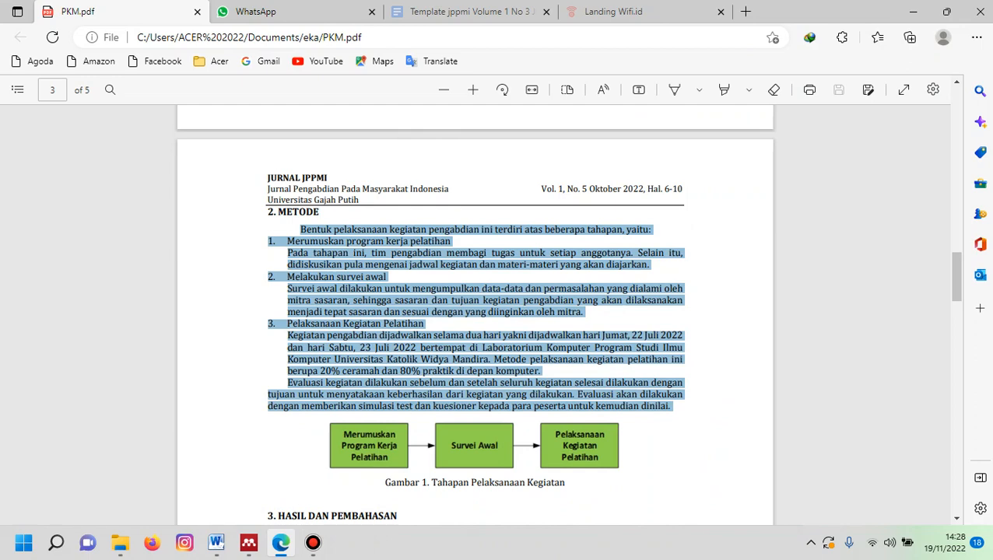
- Back in Word, replace the placeholder paragraph under the METODE heading with the copied text
left_click(216, 542)
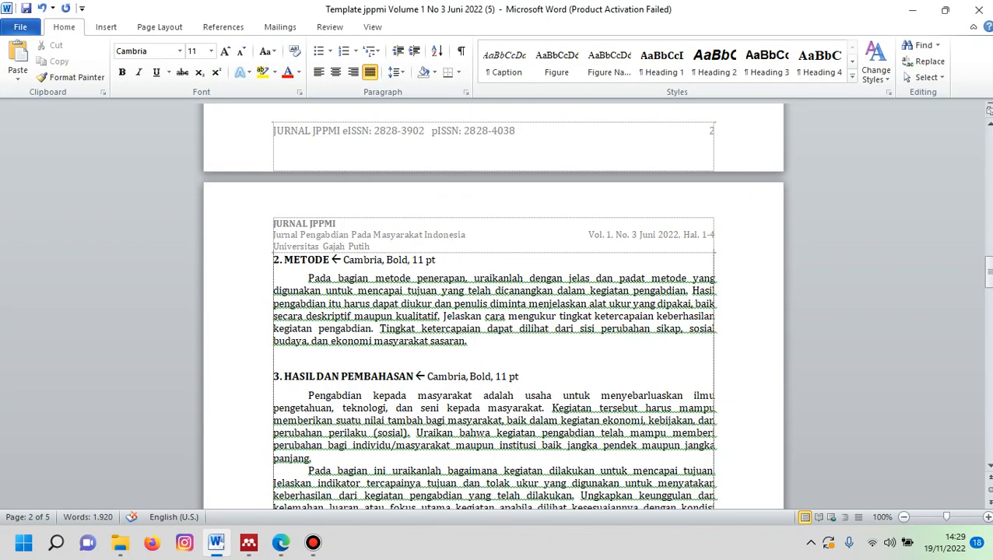
left_click_drag(308, 277, 470, 343)
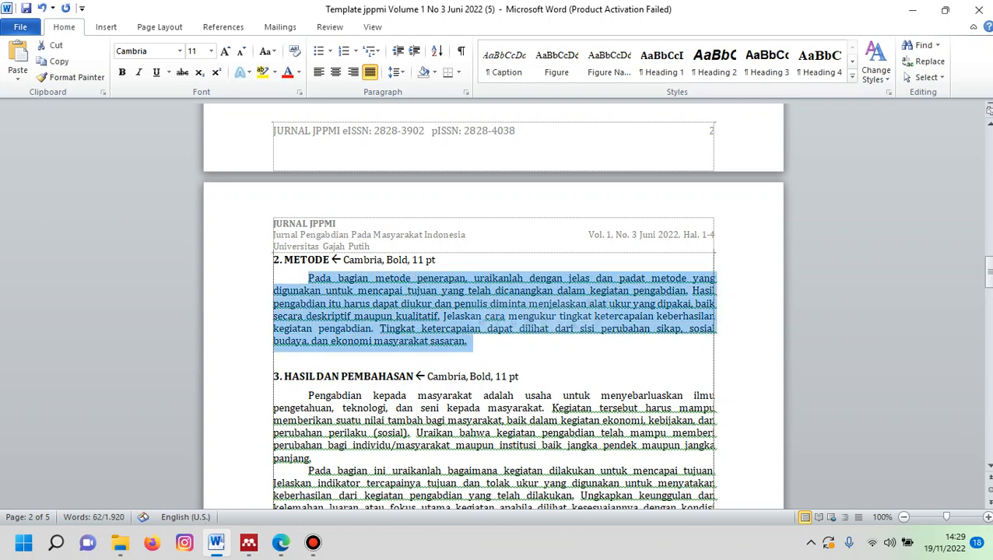
key("ctrl+v")
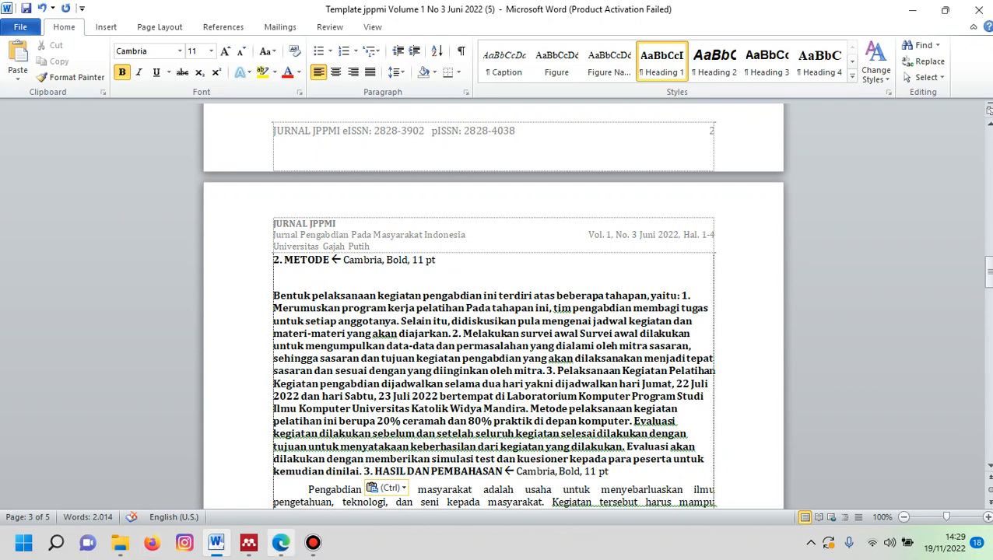
- Return to PKM.pdf in Edge and copy the figure caption "Gambar 1. Tahapan Pelaksanaan Kegiatan" on page 3
left_click(281, 542)
left_click(475, 319)
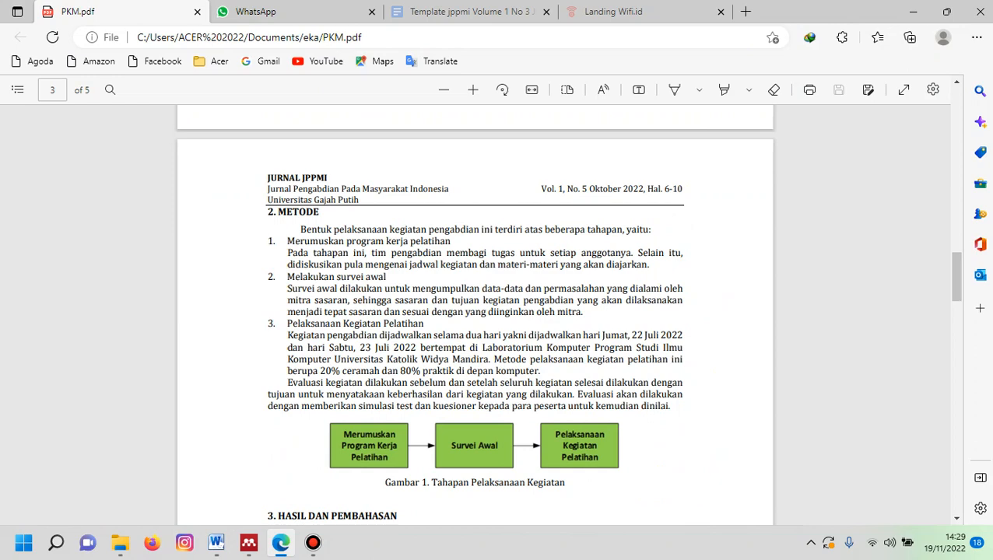
right_click(339, 434)
key("Escape")
left_click_drag(385, 482, 565, 483)
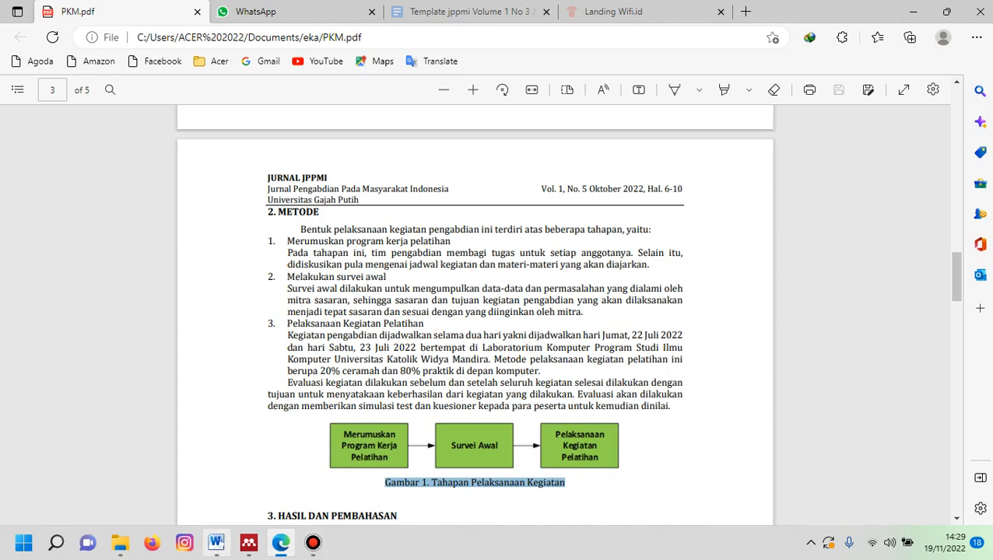
- In Word, move the HASIL DAN PEMBAHASAN heading onto its own line and paste the copied caption between it and the METODE text
left_click(216, 542)
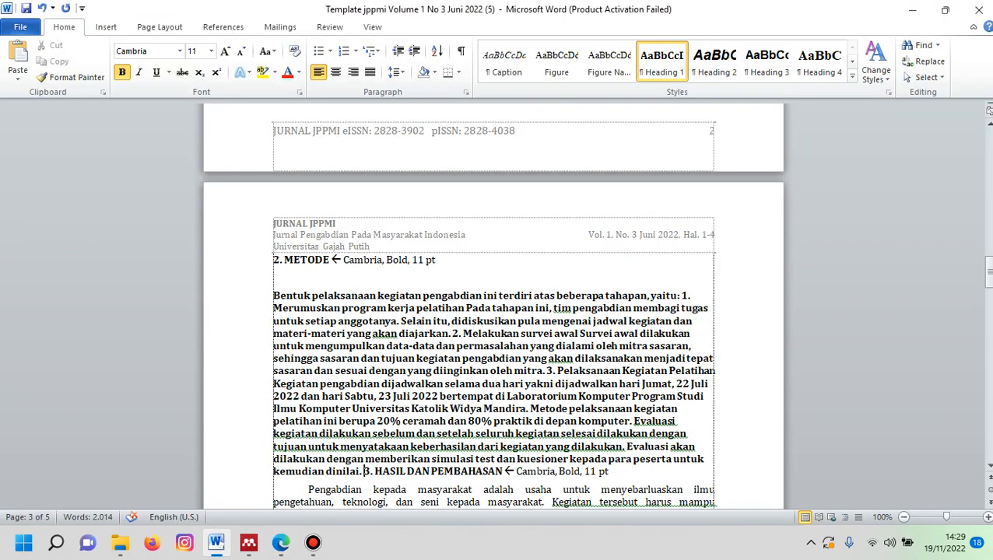
key("Return")
key("Return")
left_click(465, 483)
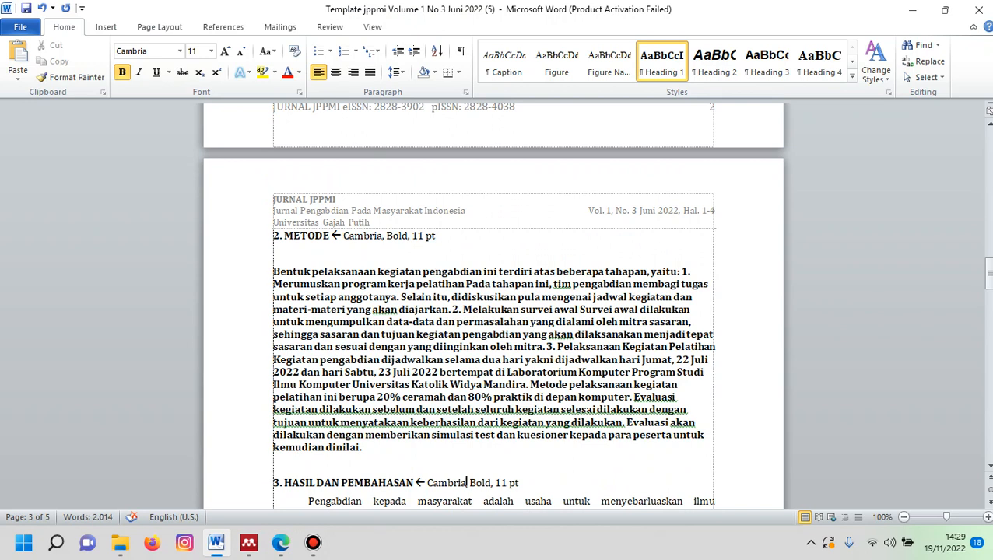
left_click(438, 482)
left_click(364, 448)
key("ctrl+v")
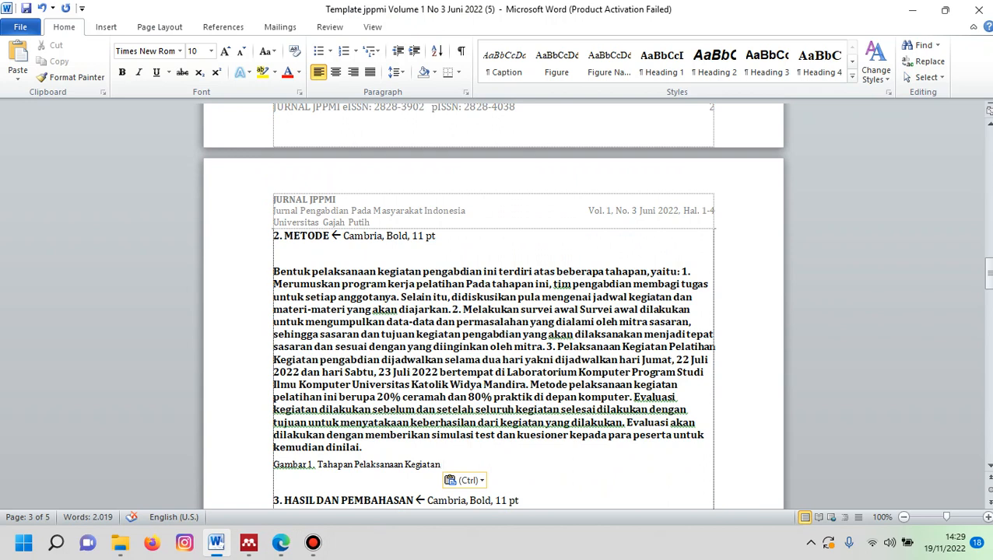
- Remove the bold from the pasted METODE paragraph, set its font to Cambria and open the font size choices
mouse_move(364, 447)
left_mouse_down()
mouse_move(275, 309)
mouse_move(274, 284)
mouse_move(377, 321)
mouse_move(399, 435)
mouse_move(366, 447)
left_mouse_up()
left_click(283, 284)
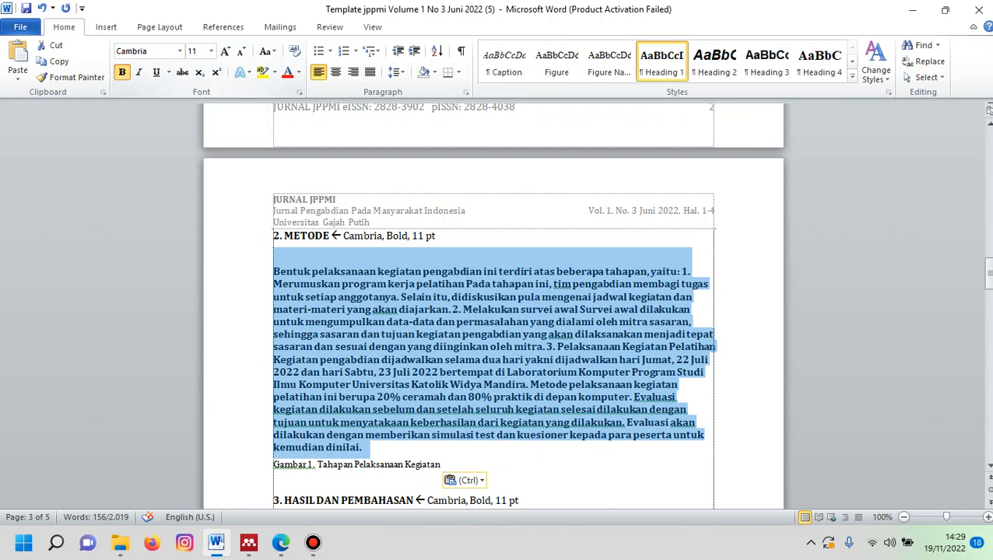
left_click(121, 72)
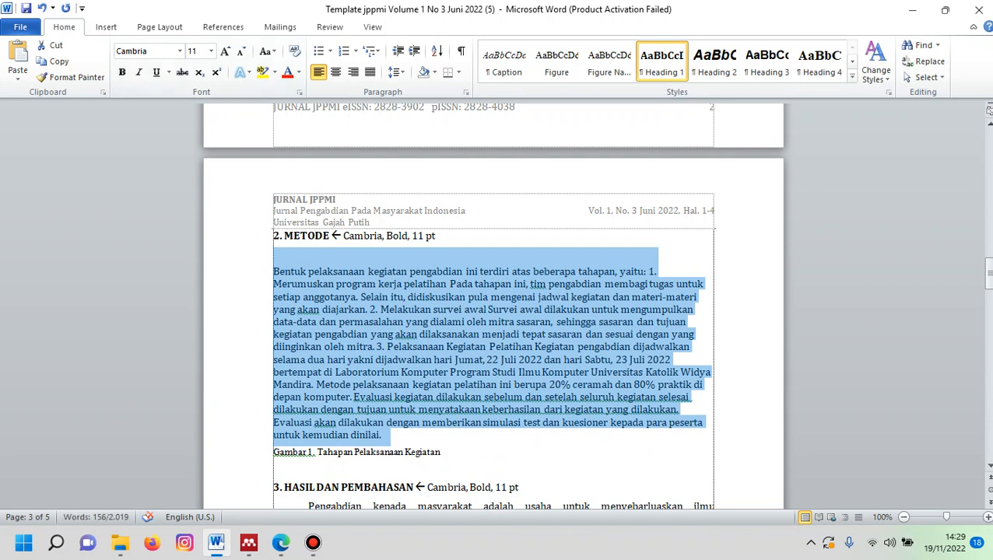
left_click(179, 51)
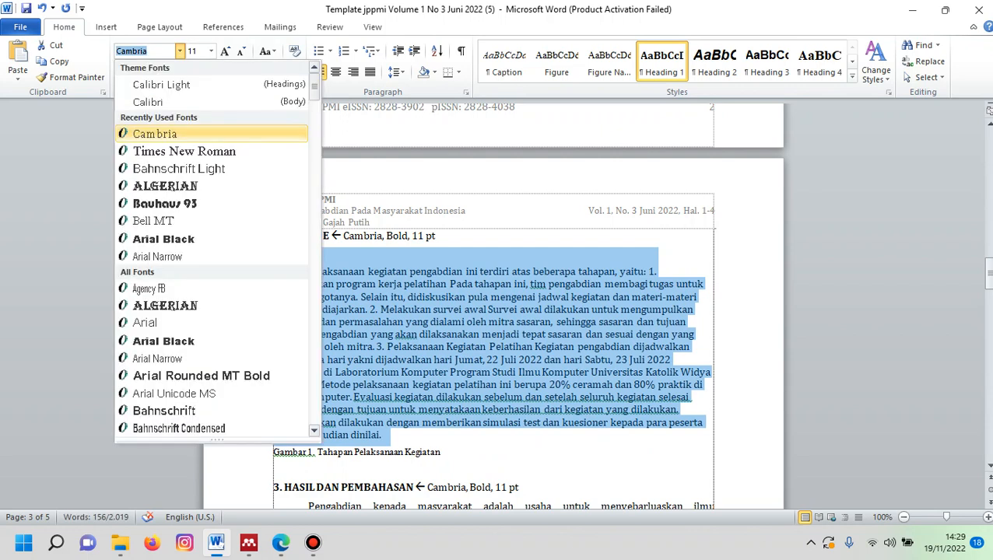
left_click(154, 134)
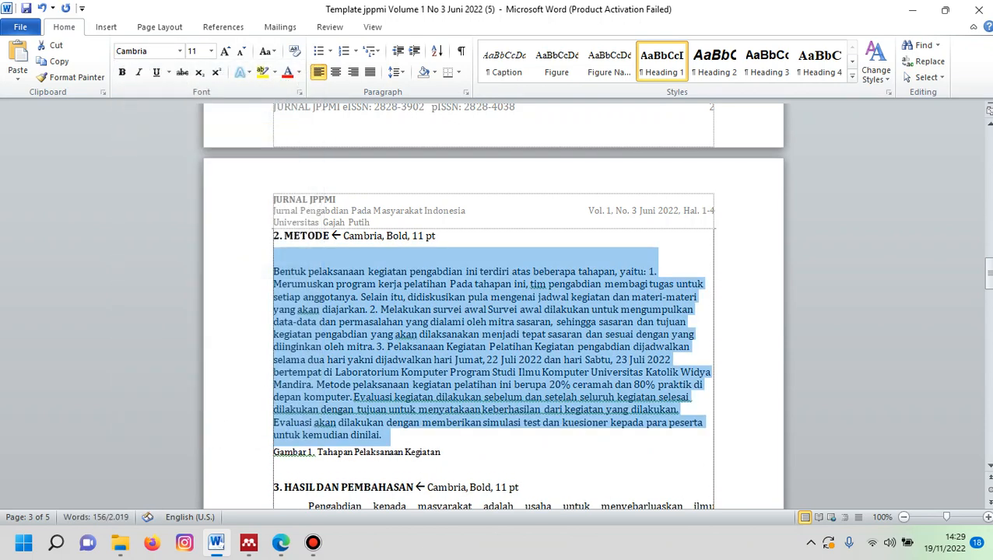
left_click(210, 51)
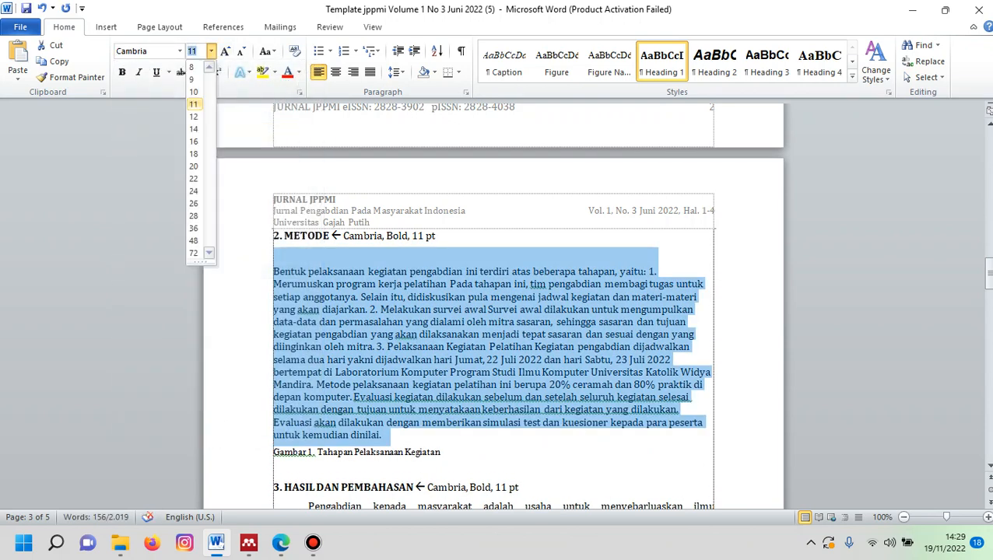
- Justify the body paragraph under the "2. METODE" heading
key("Escape")
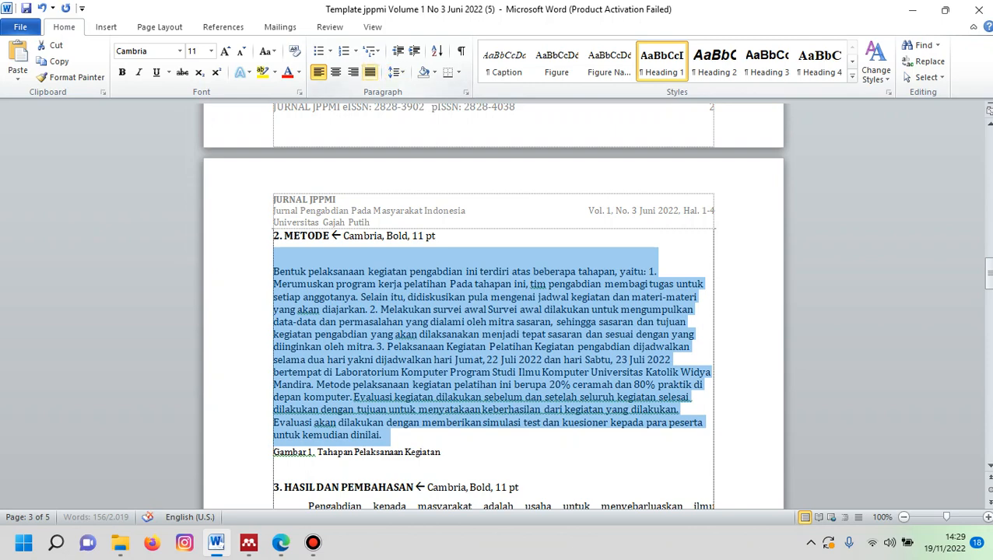
left_click(370, 72)
left_click(371, 72)
left_click(371, 71)
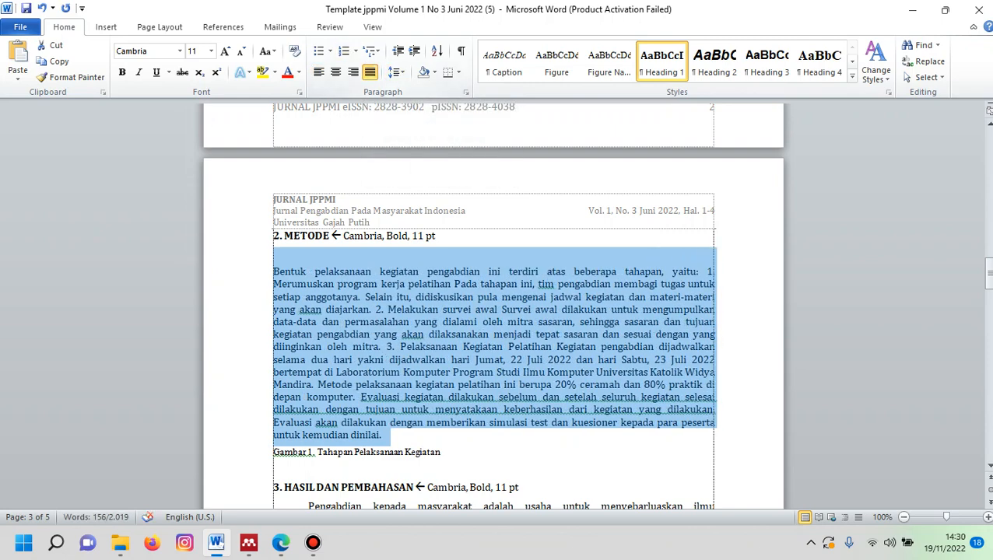
left_click(348, 282)
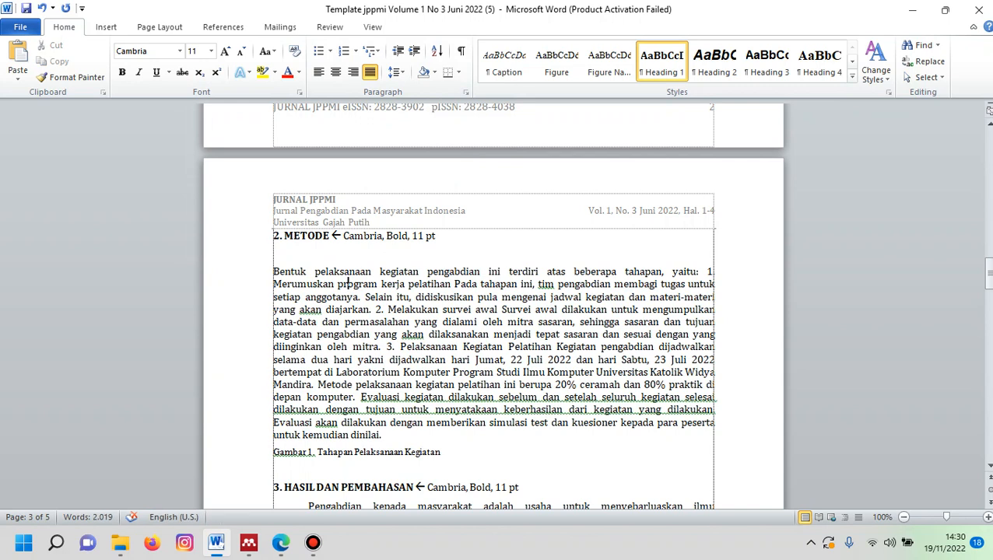
- Apply list numbering to the METODE paragraph and remove its number, keeping the list indent
left_click_drag(708, 260, 355, 397)
left_click(344, 51)
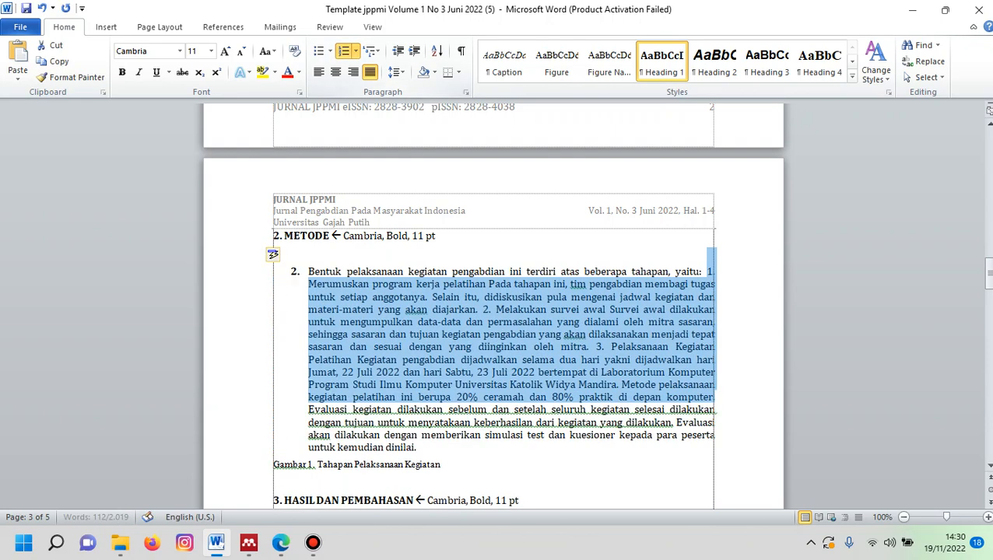
left_click(565, 283)
left_click(308, 270)
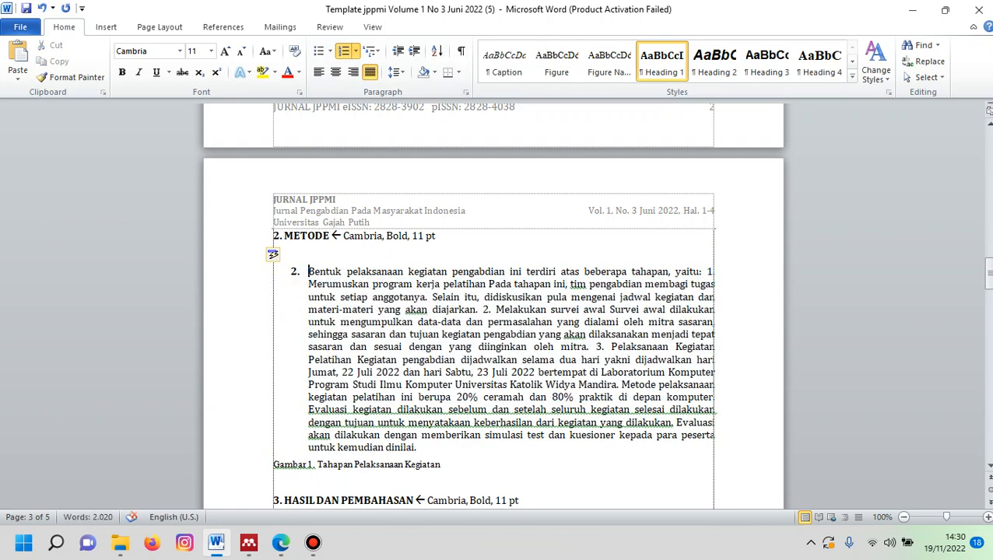
key("BackSpace")
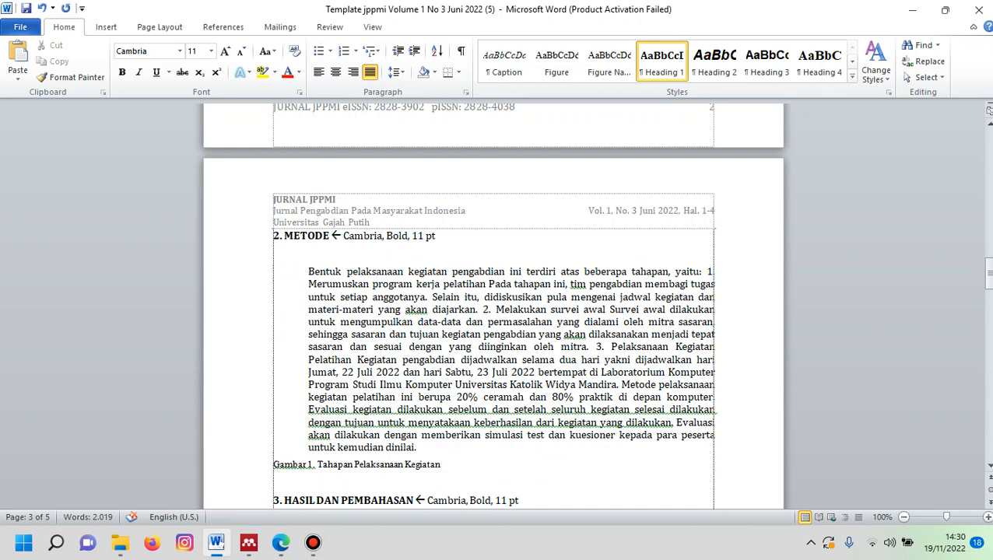
- Split the METODE text so that stages 1, 2 and 3 each start a separate paragraph
left_click(707, 272)
key("Return")
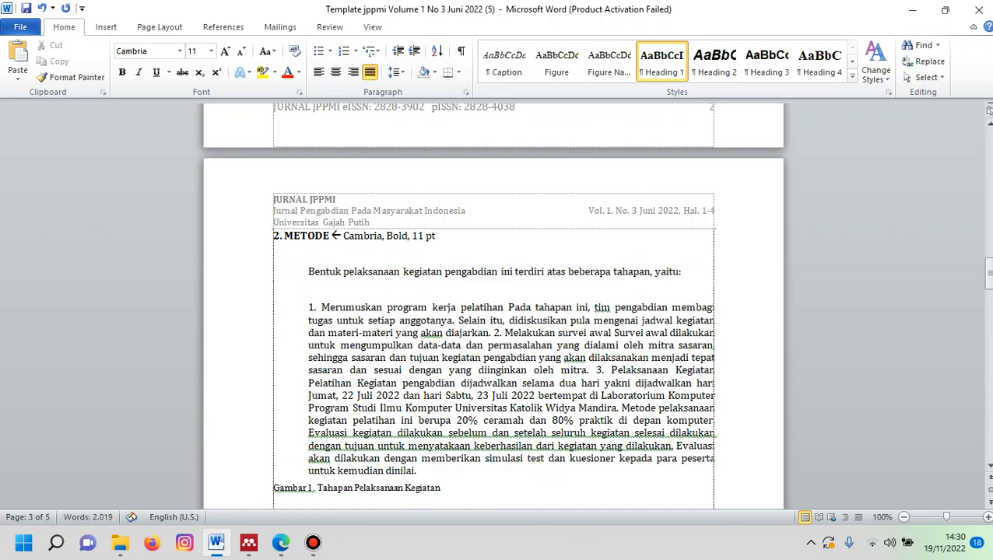
key("Return")
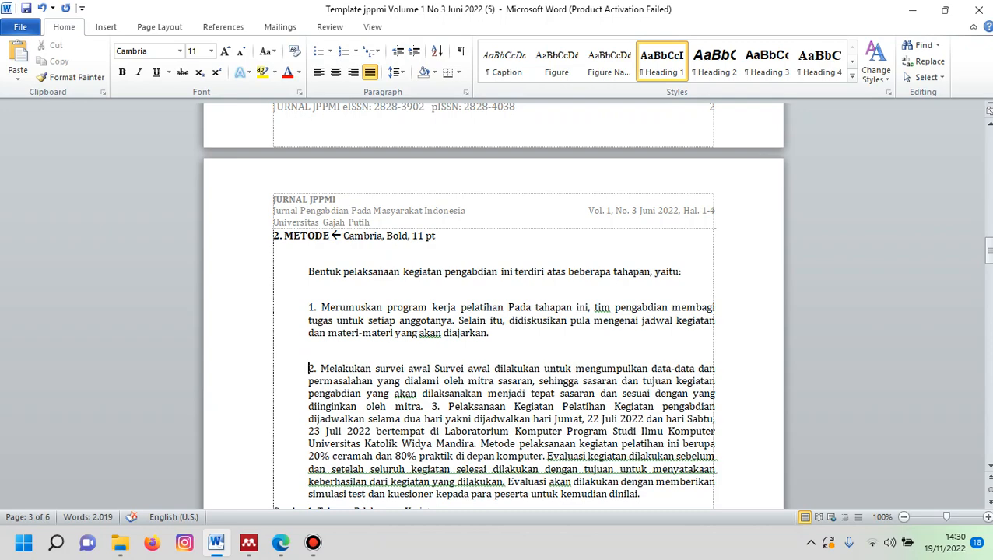
left_click(430, 407)
key("Return")
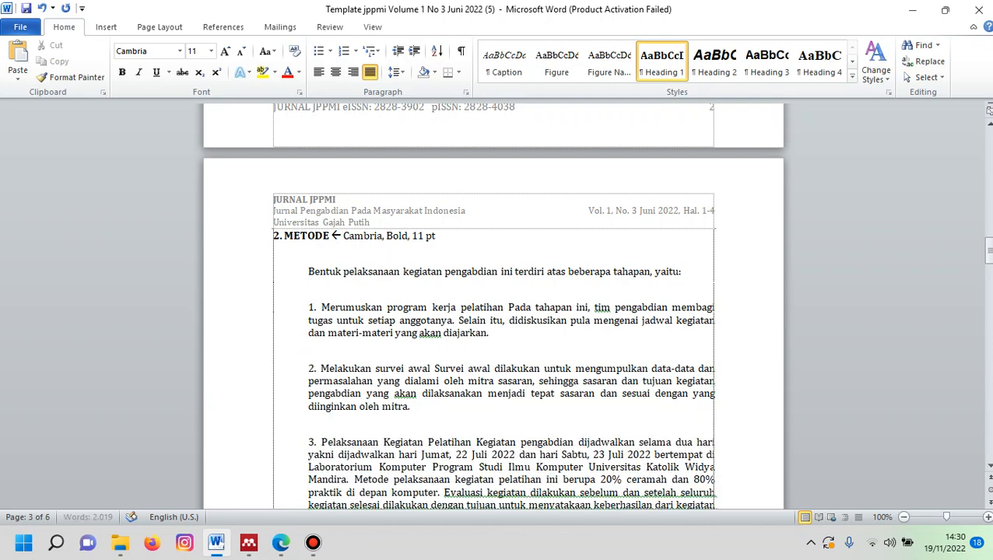
- Set the caption "Gambar 1. Tahapan Pelaksanaan Kegiatan" to Cambria, 11 pt
mouse_move(988, 248)
left_mouse_down()
mouse_move(988, 267)
mouse_move(988, 259)
left_mouse_up()
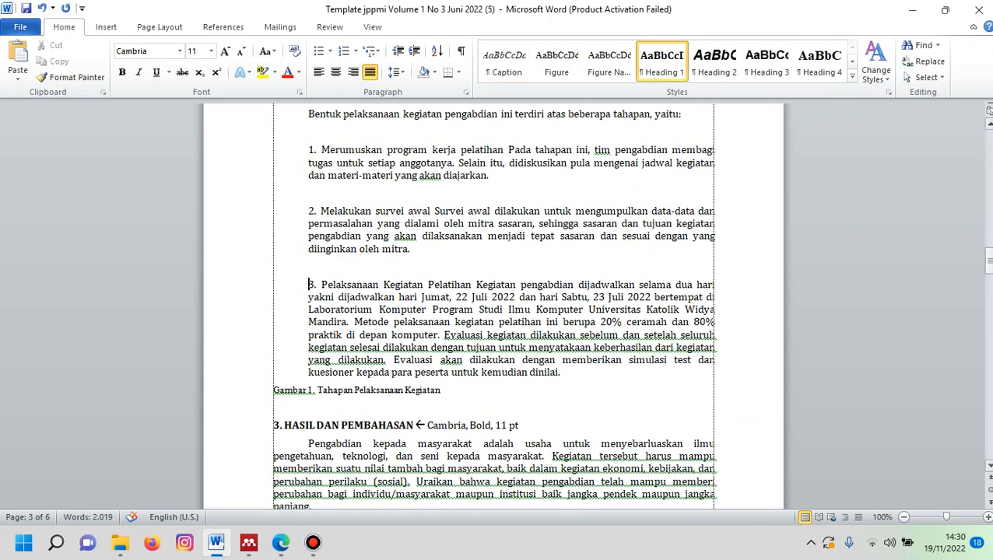
left_click(395, 72)
key("Escape")
left_click_drag(442, 390, 273, 390)
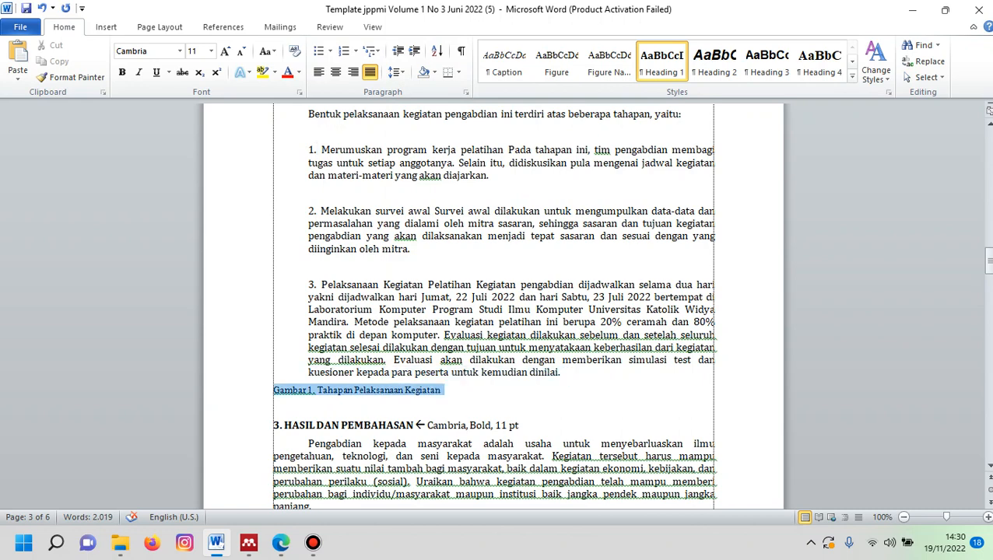
left_click(179, 51)
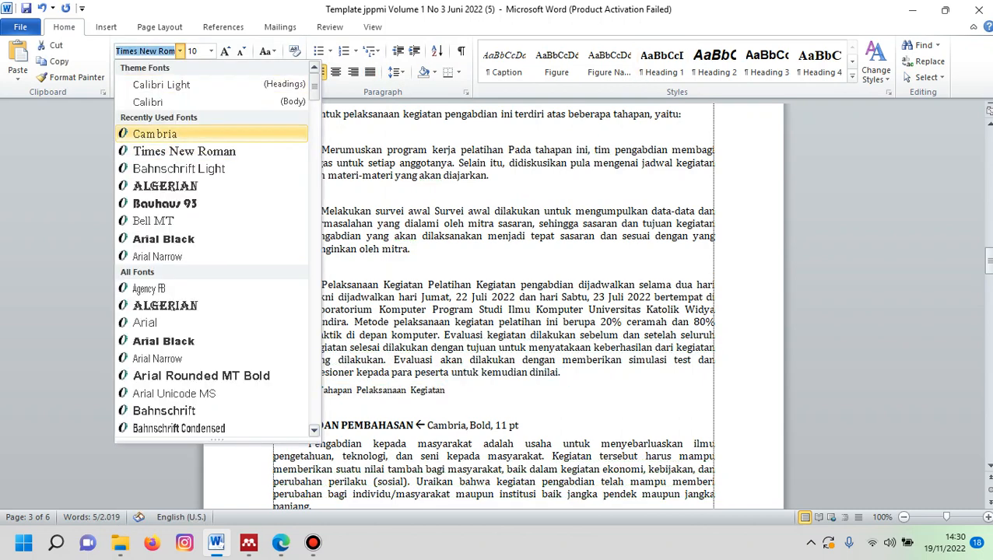
left_click(155, 133)
left_click(211, 50)
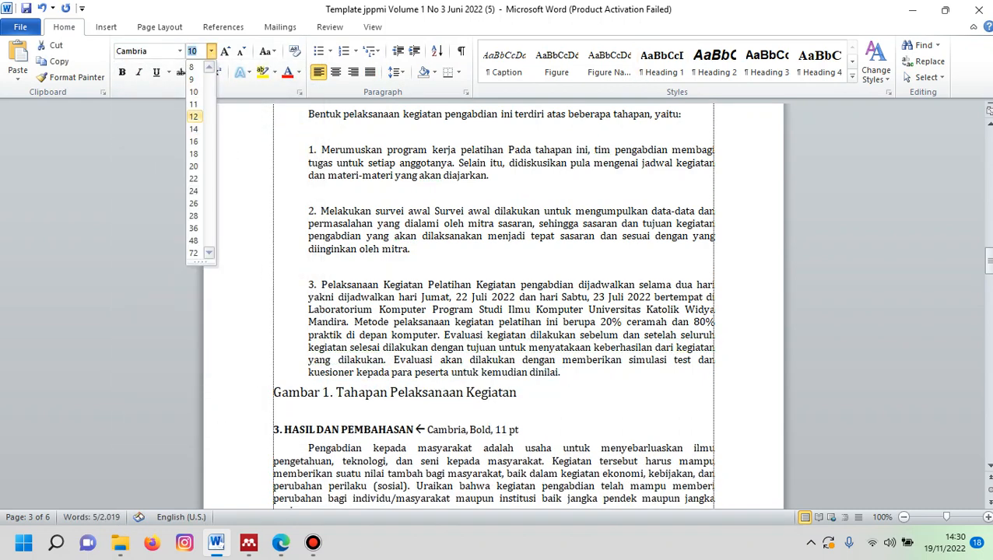
left_click(193, 104)
left_click(548, 334)
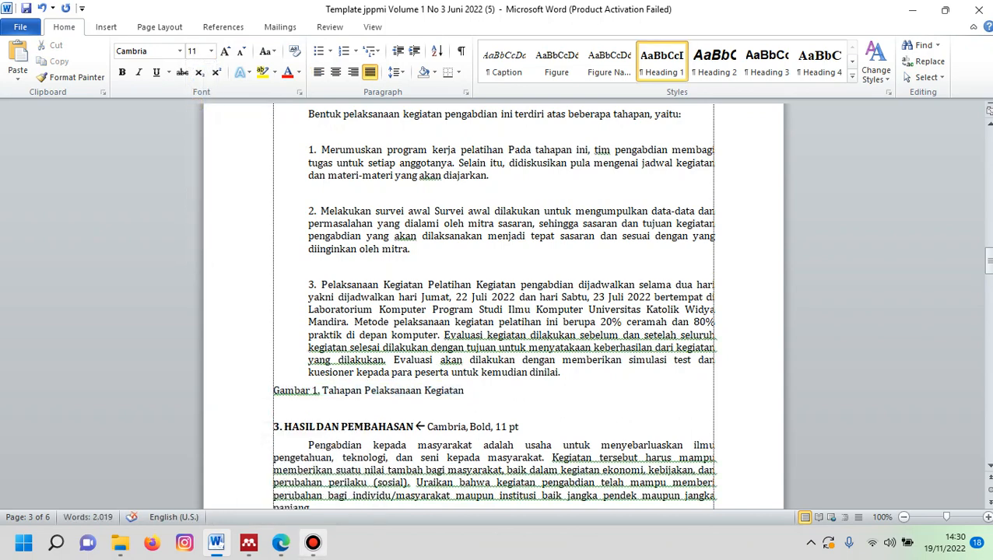
left_click(312, 542)
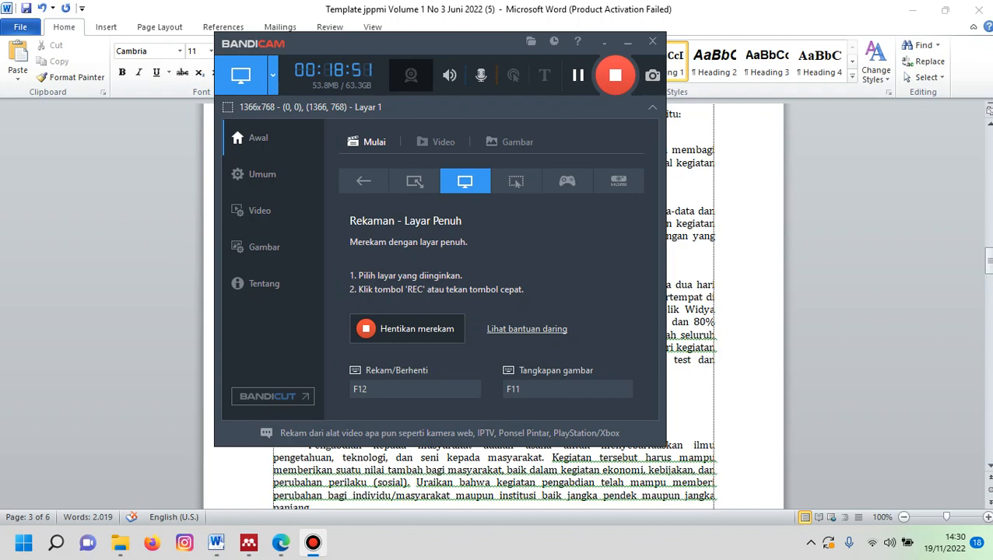
left_click(577, 75)
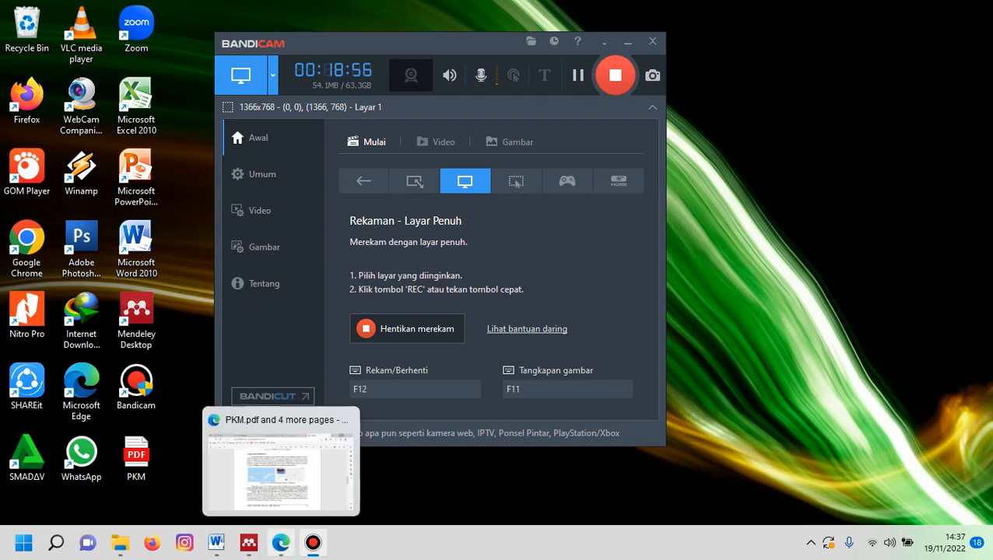
- Switch to PKM.pdf in Edge and copy all body text under "3. HASIL DAN PEMBAHASAN" on page 3
left_click(281, 542)
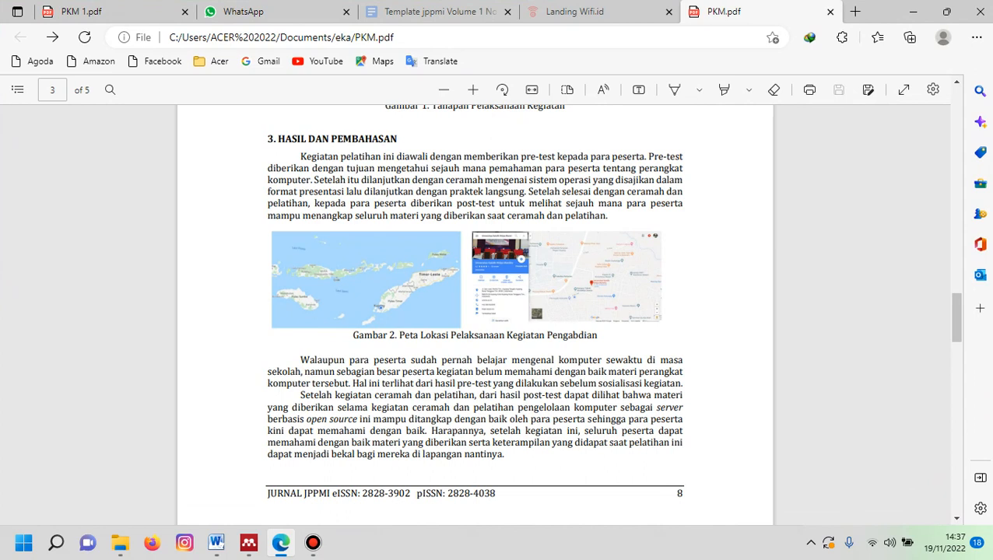
left_click_drag(322, 168, 521, 180)
left_click(521, 180)
left_click_drag(300, 157, 506, 454)
key("ctrl+c")
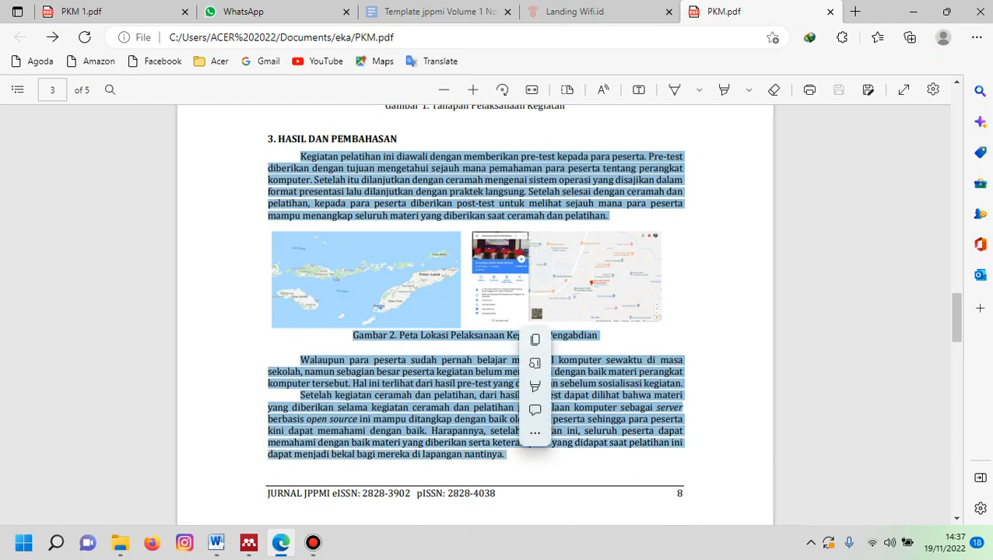
scroll(954, 317, "down", 3)
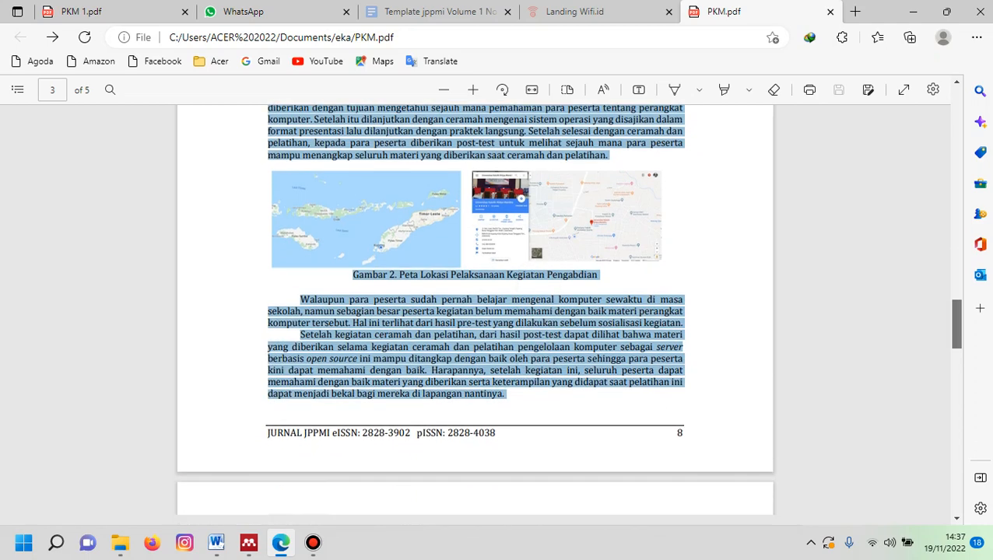
scroll(954, 327, "up", 3)
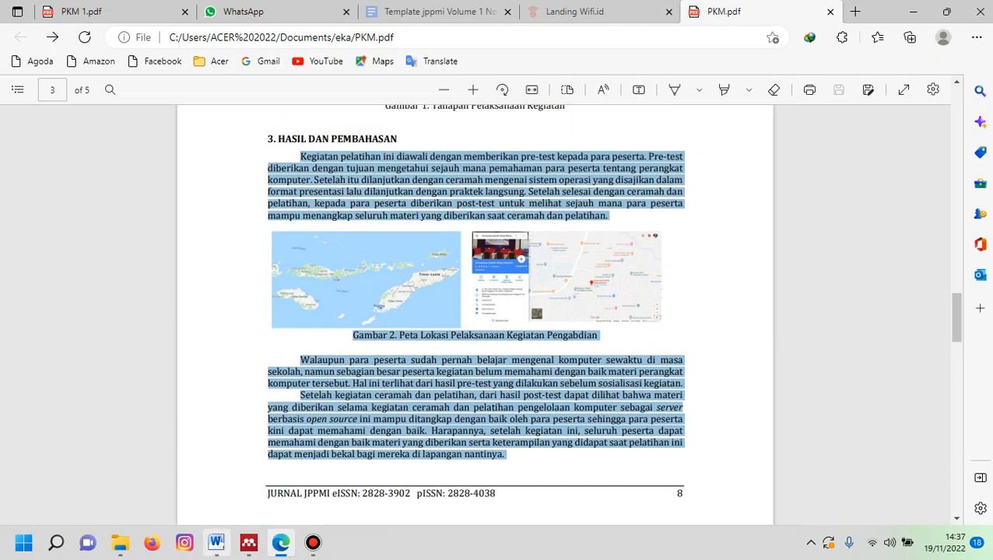
- In Word, replace the template text under "3. HASIL DAN PEMBAHASAN" with the copied text, using Merge Formatting
left_click(216, 542)
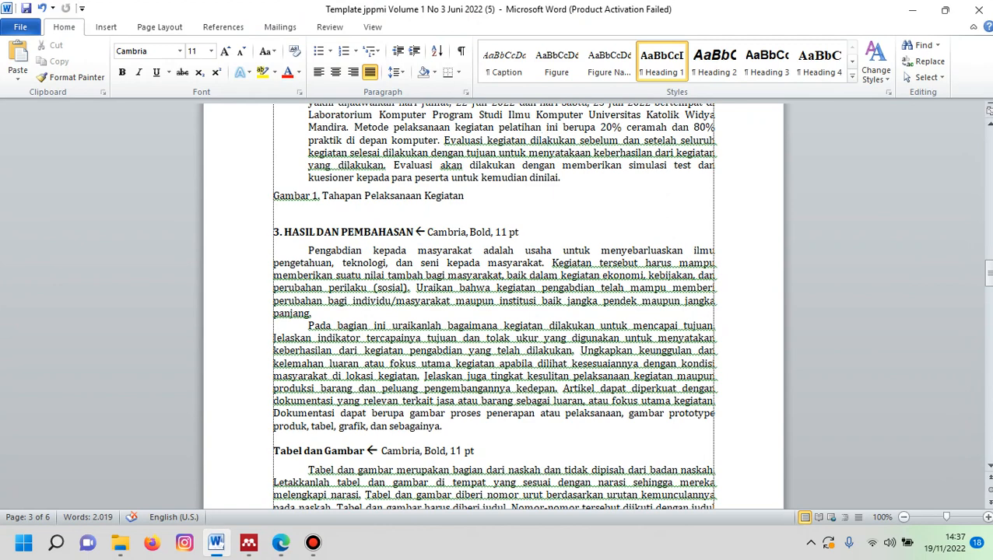
left_click_drag(308, 250, 450, 428)
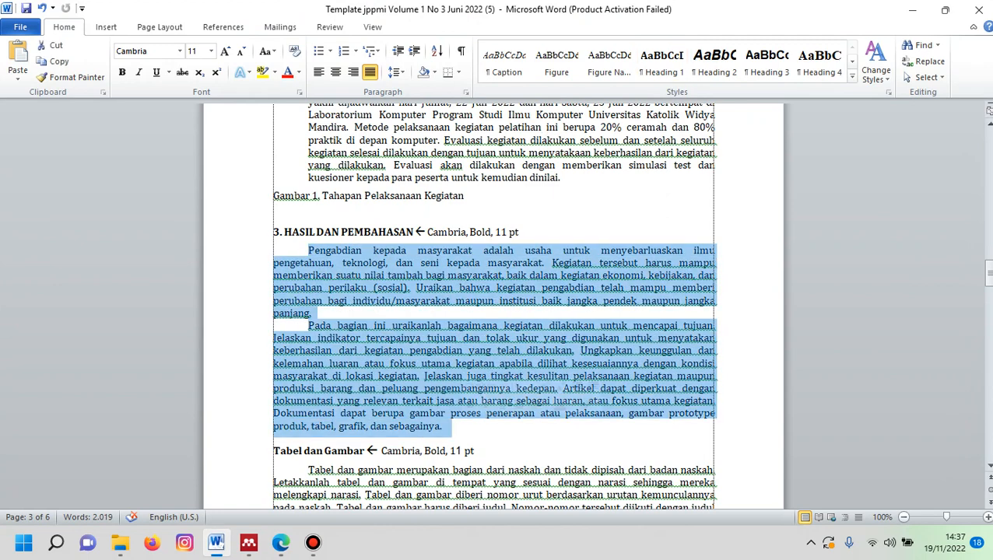
key("ctrl+v")
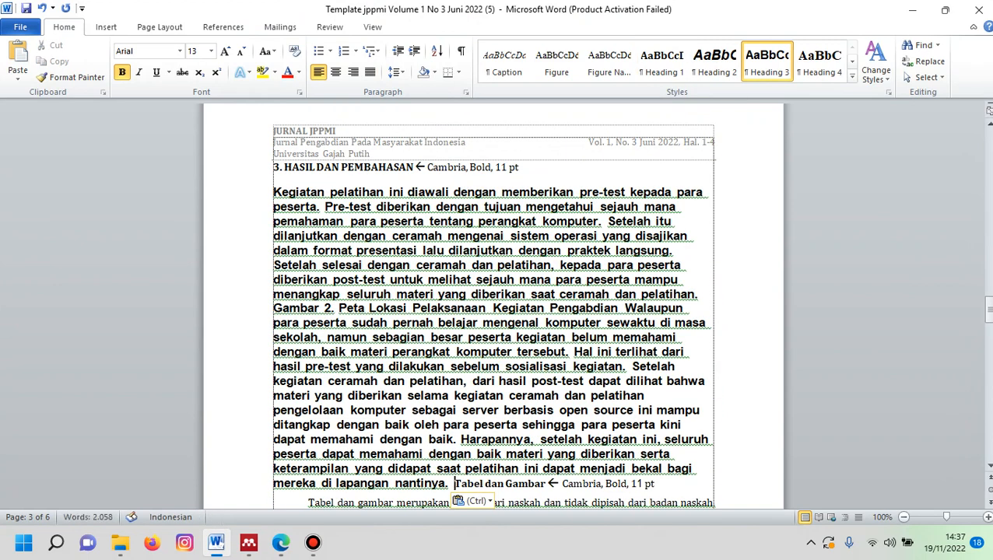
left_click(473, 501)
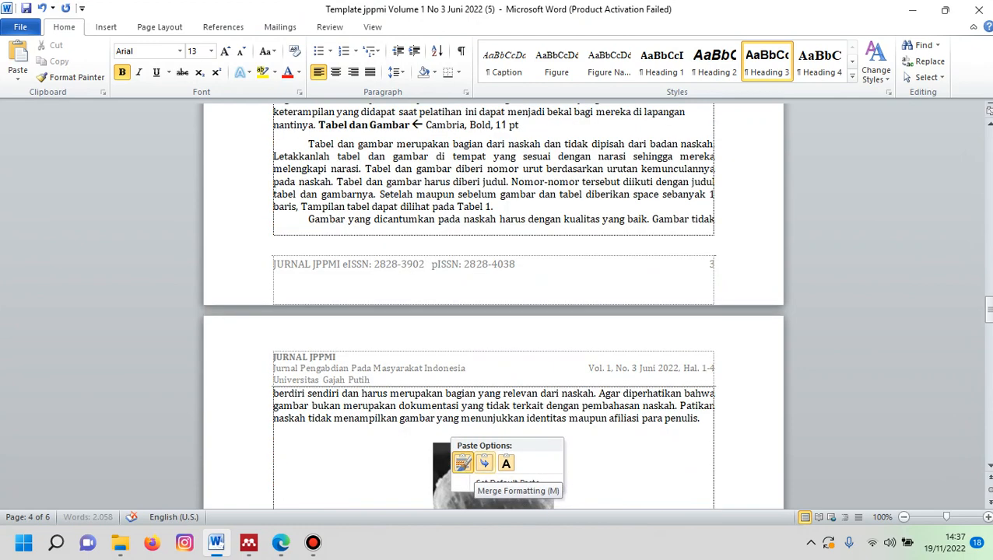
left_click(484, 464)
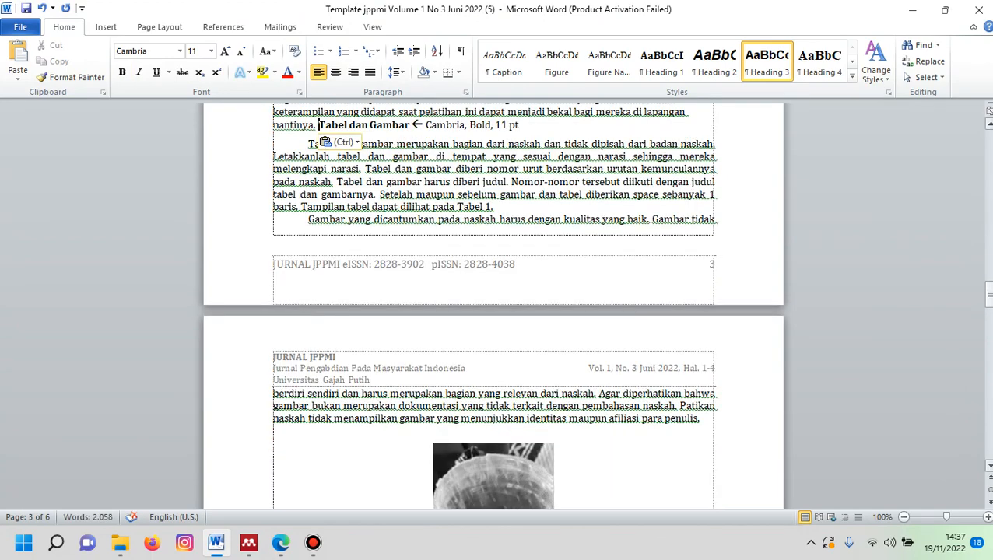
- Move the "Tabel dan Gambar" subheading onto its own line below the pasted text
left_click_drag(988, 292, 988, 279)
key("Return")
key("Return")
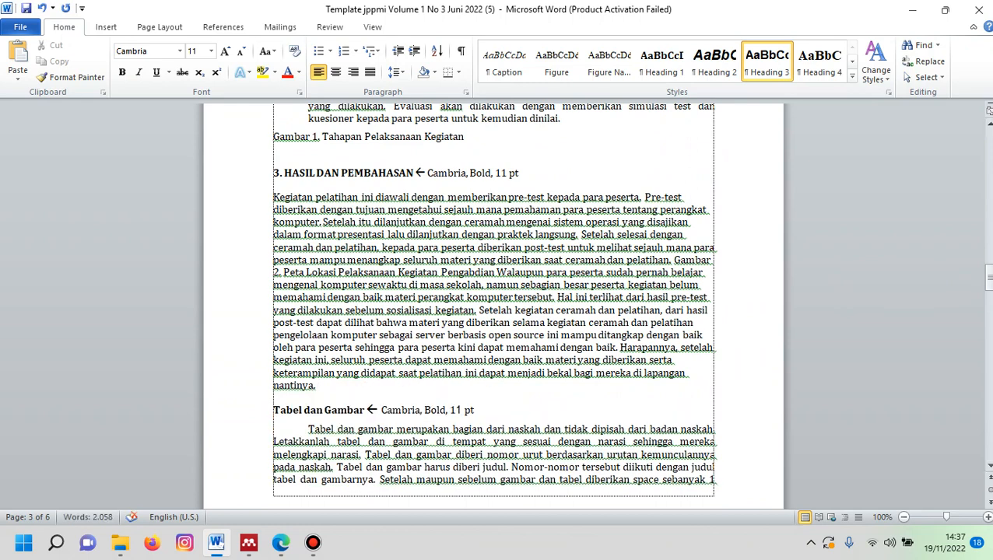
- In PKM.pdf in Edge, web-capture the area with the two maps and the Gambar 2 caption, and copy it
left_click(280, 543)
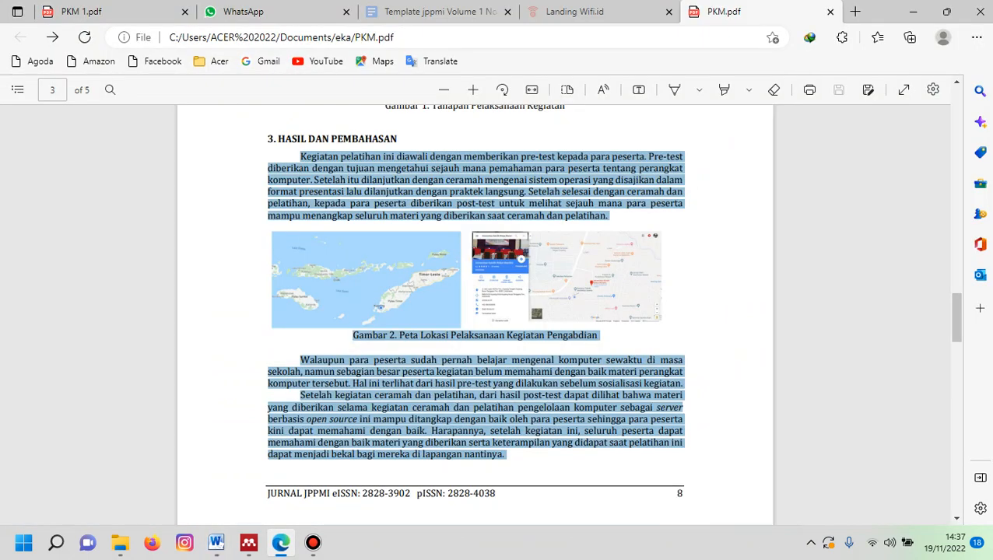
key("Escape")
right_click(317, 202)
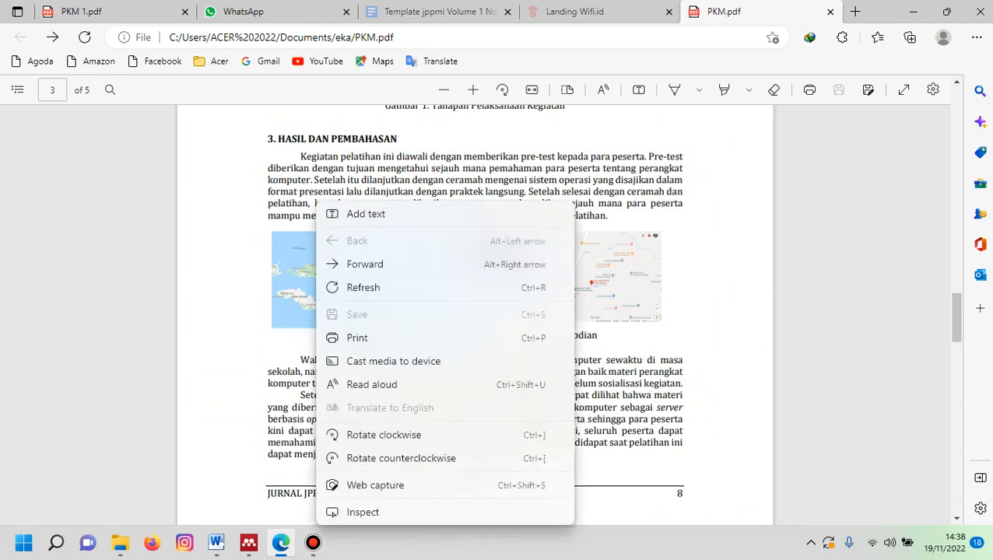
left_click(375, 485)
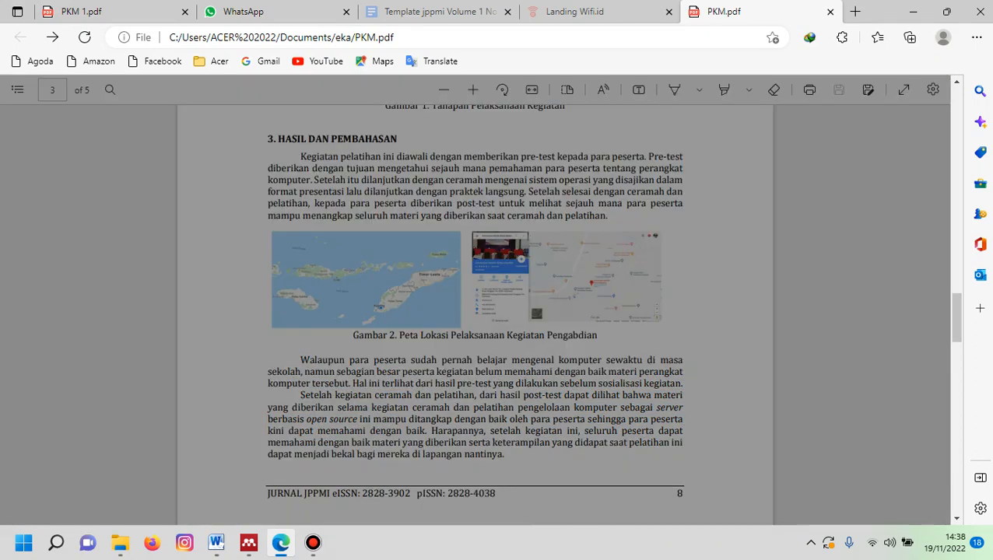
left_click_drag(271, 227, 681, 341)
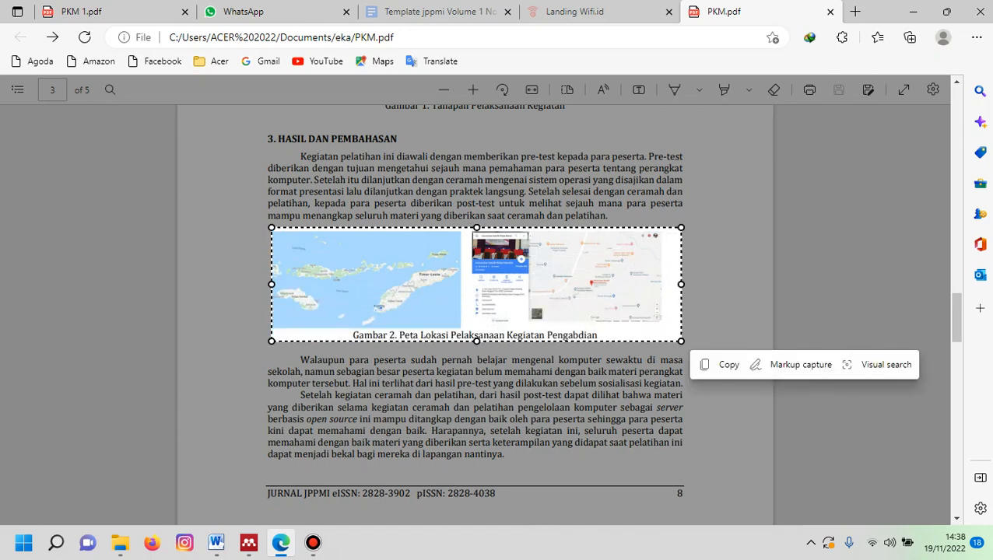
key("ctrl+c")
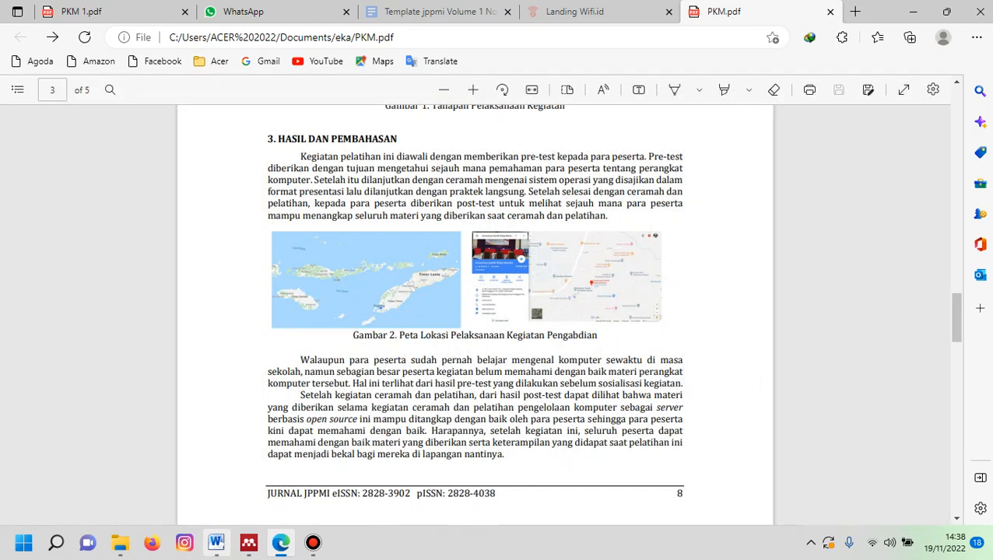
- In Word, split the pasted text before "Gambar 2." with a blank line for the figure, and return to PKM.pdf in Edge
left_click(216, 542)
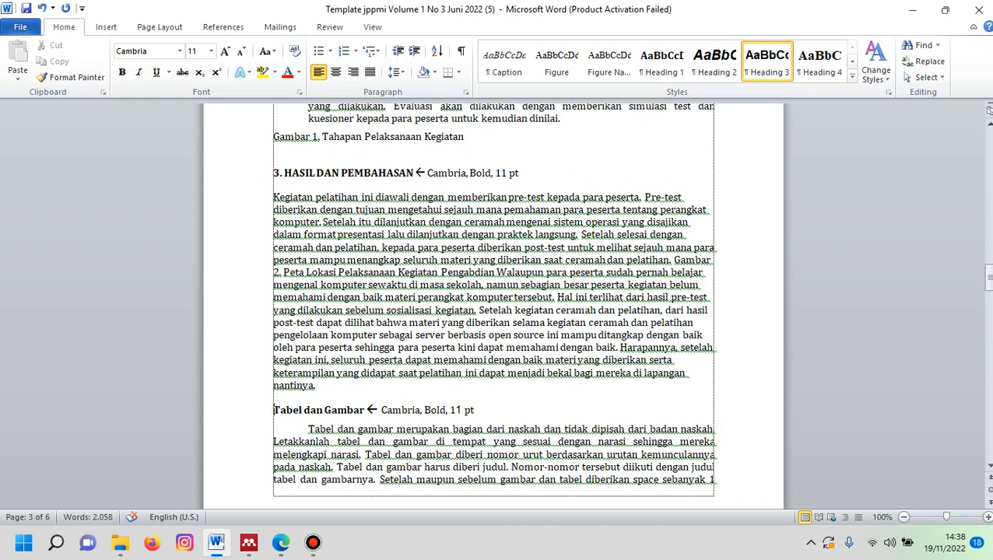
key("Return")
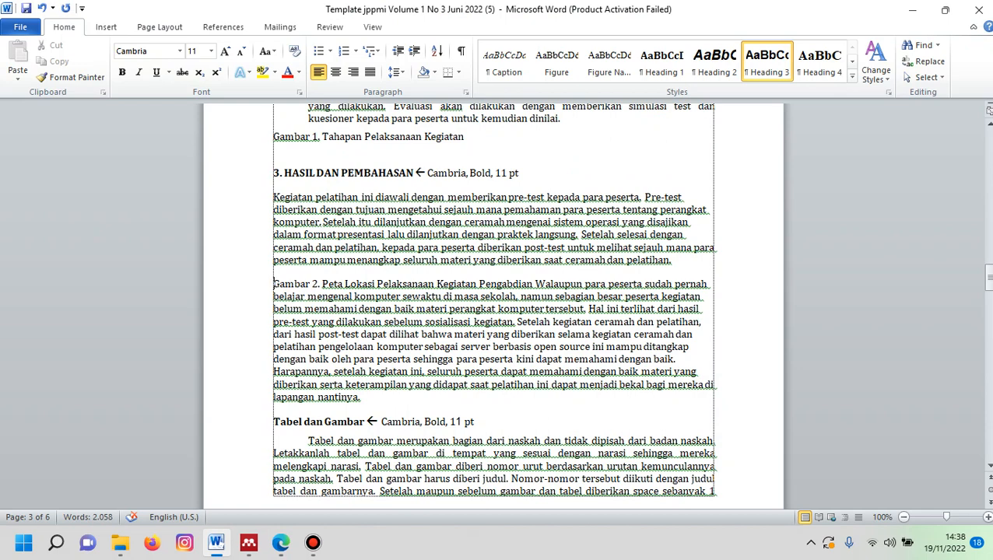
key("Return")
key("Return")
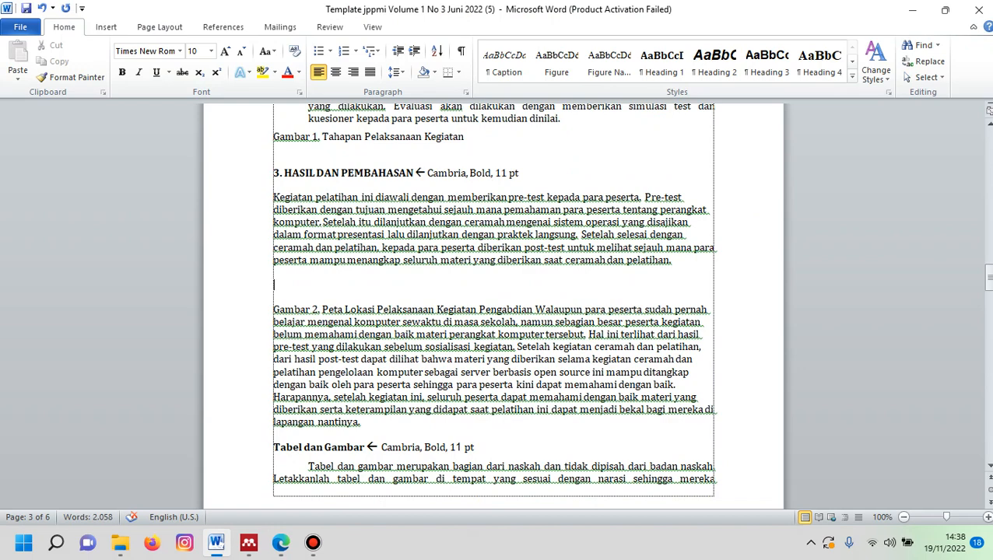
right_click(372, 289)
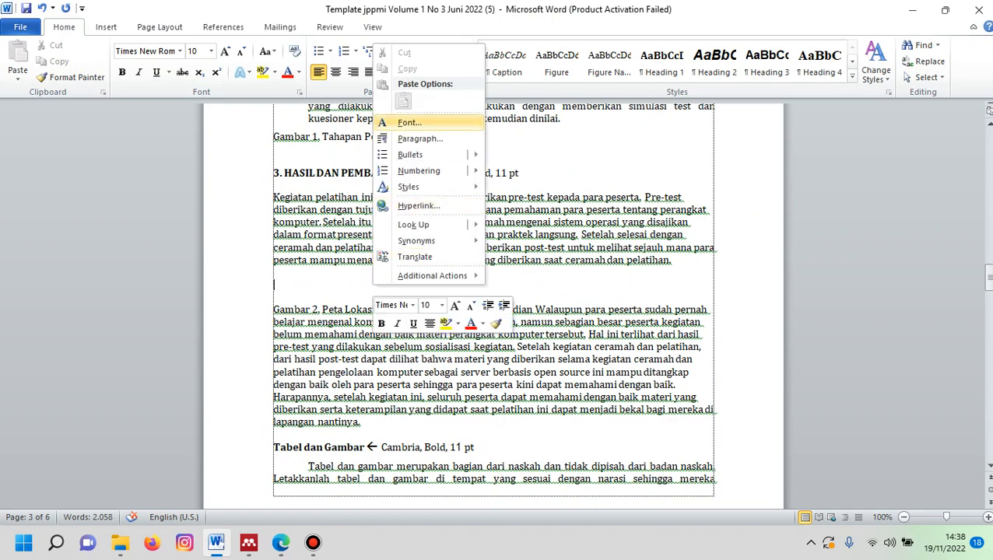
left_click(280, 543)
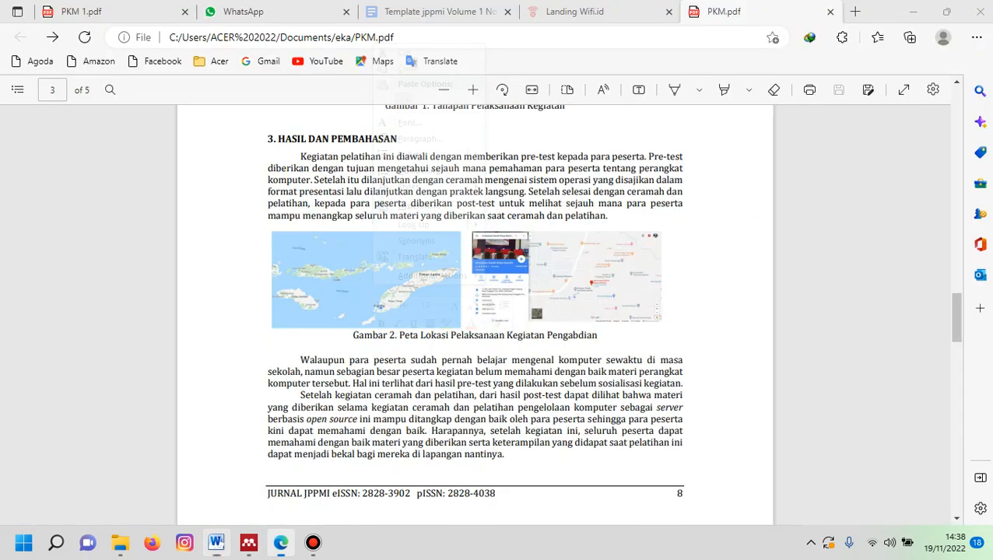
right_click(335, 201)
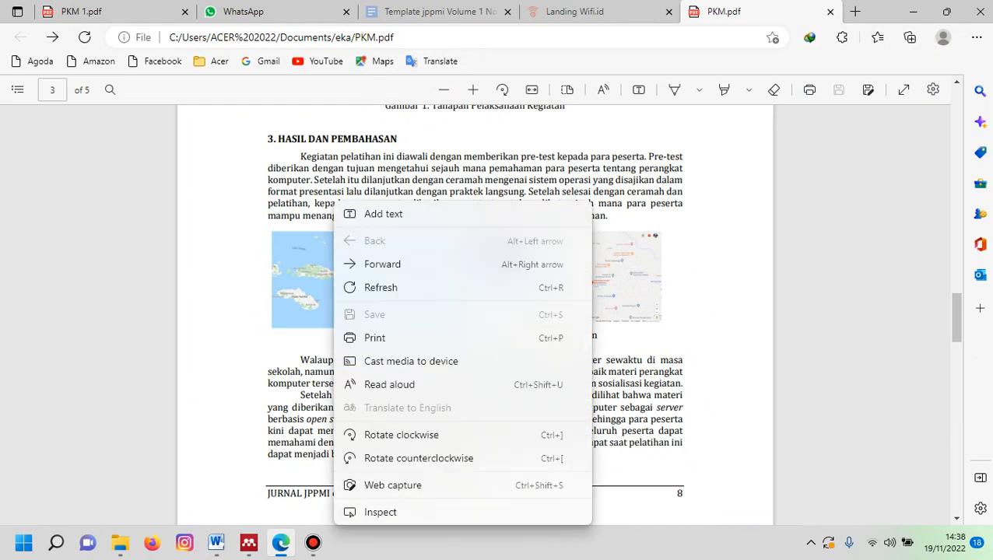
left_click(393, 485)
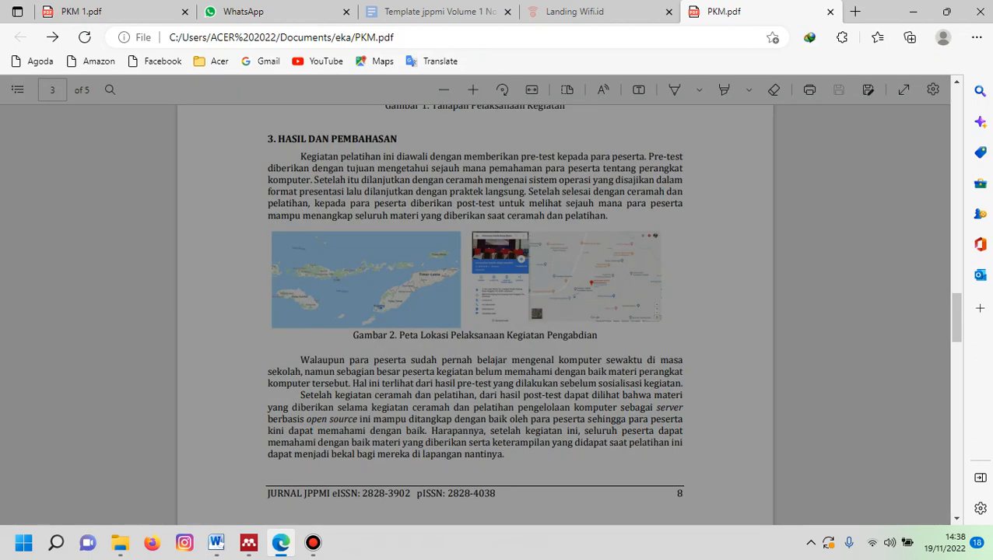
left_click_drag(262, 221, 257, 246)
key("Escape")
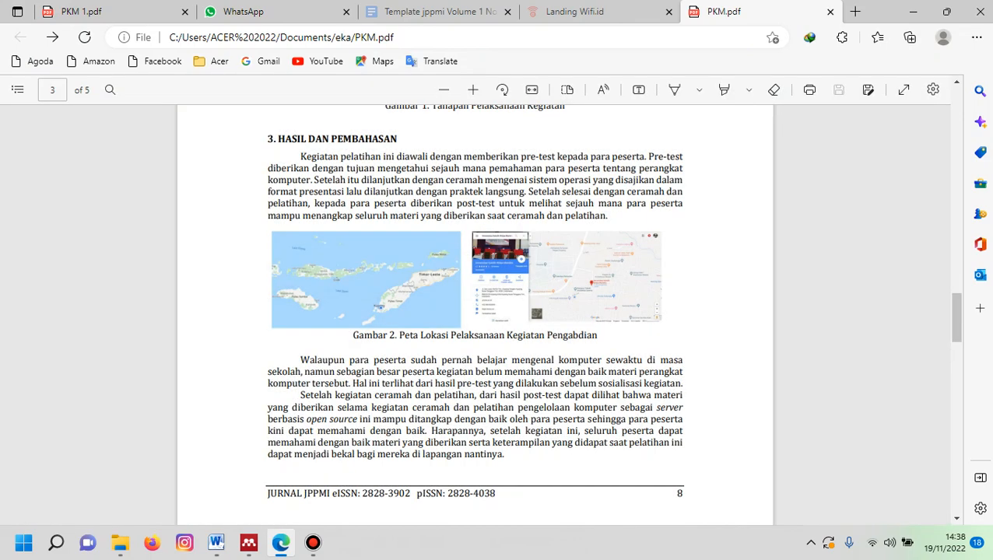
- Web-capture the area on page 3 containing the two maps and the Gambar 2 caption, and copy it
right_click(362, 199)
left_click(393, 485)
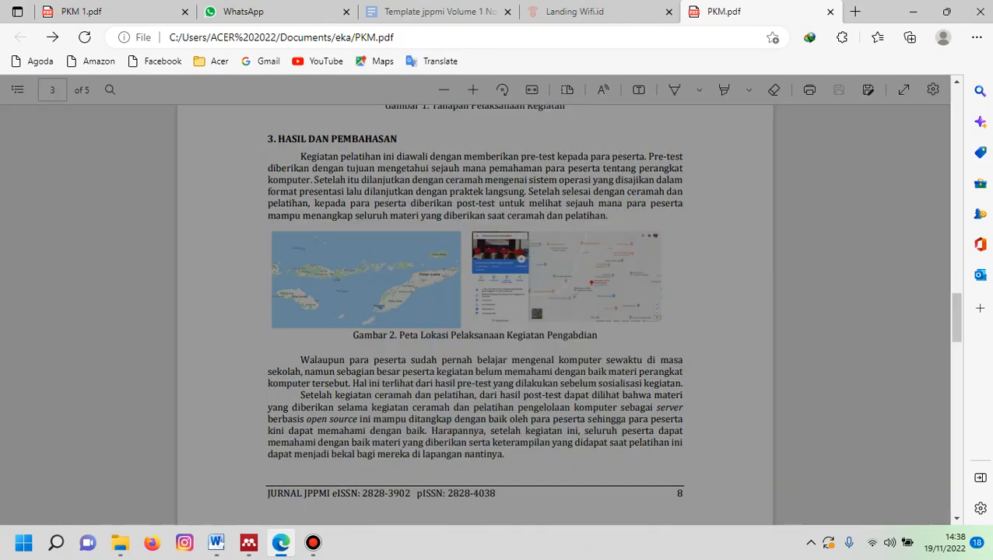
left_click_drag(265, 230, 698, 343)
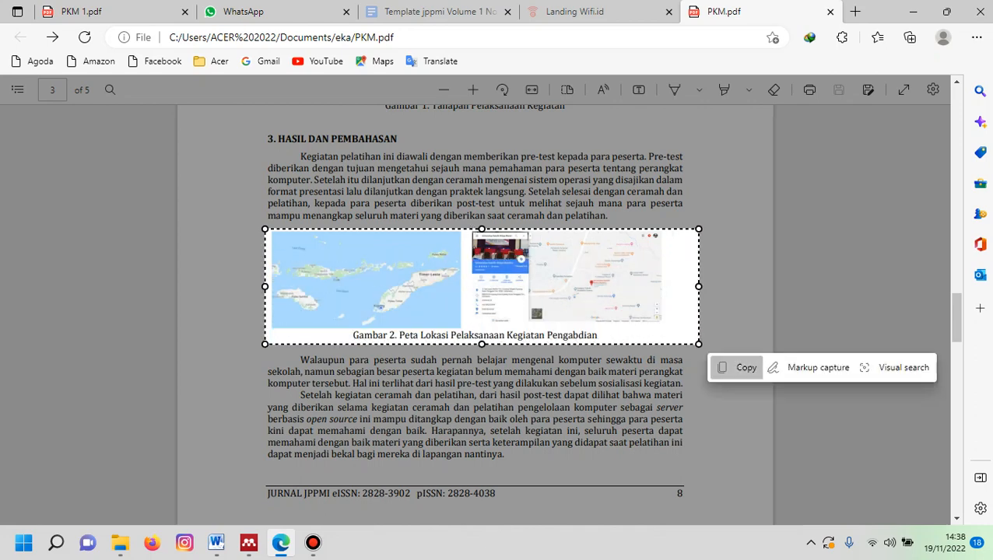
left_click(735, 368)
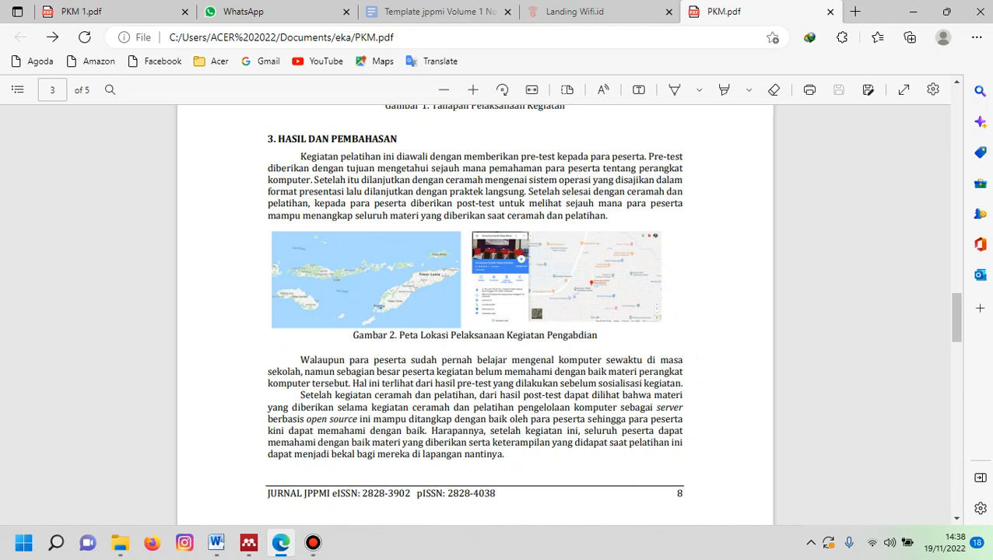
- Switch to Word and paste the captured map figure on the blank line above the "Gambar 2." text
left_click(216, 543)
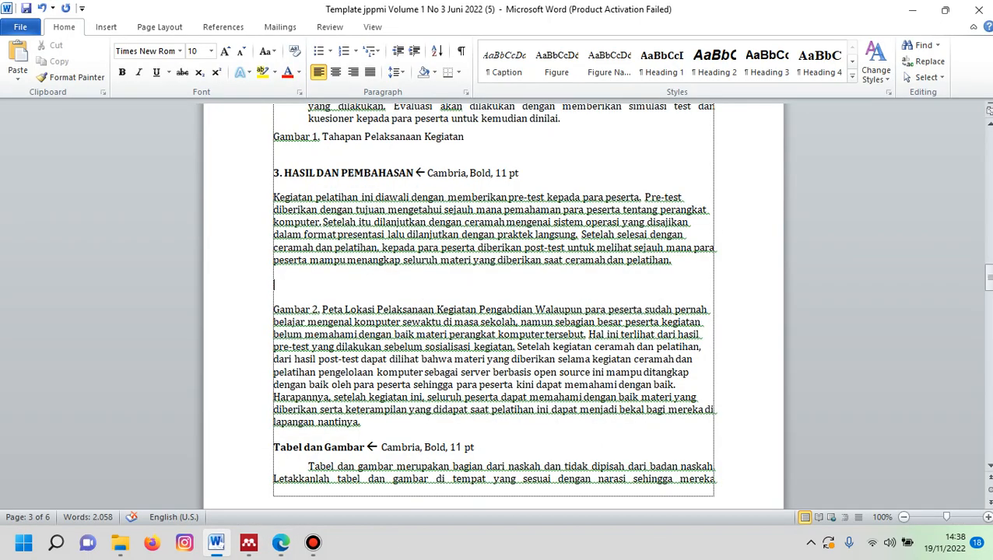
right_click(443, 281)
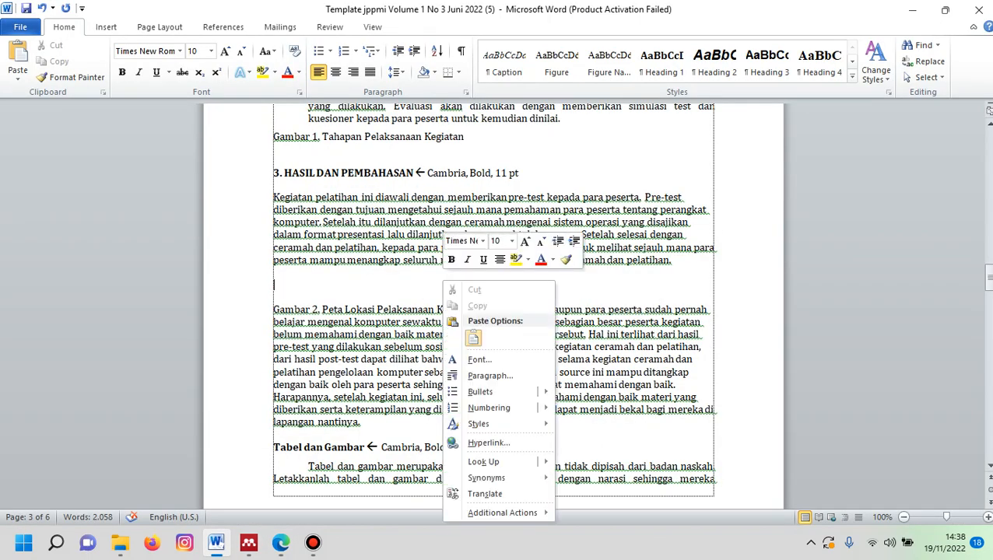
left_click(473, 337)
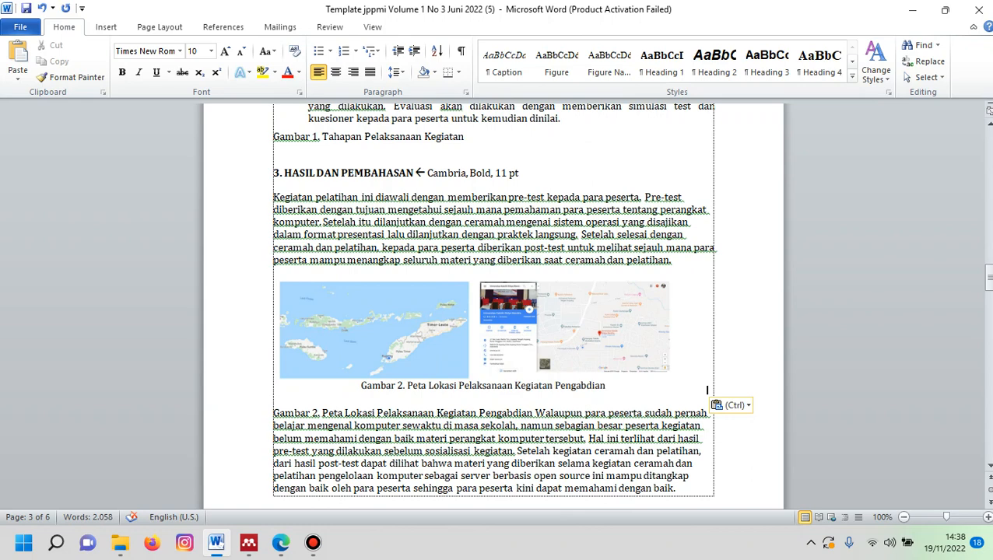
- Set the paragraph between the "3. HASIL DAN PEMBAHASAN" heading and the maps to Cambria, 11 pt
left_click_drag(273, 197, 671, 259)
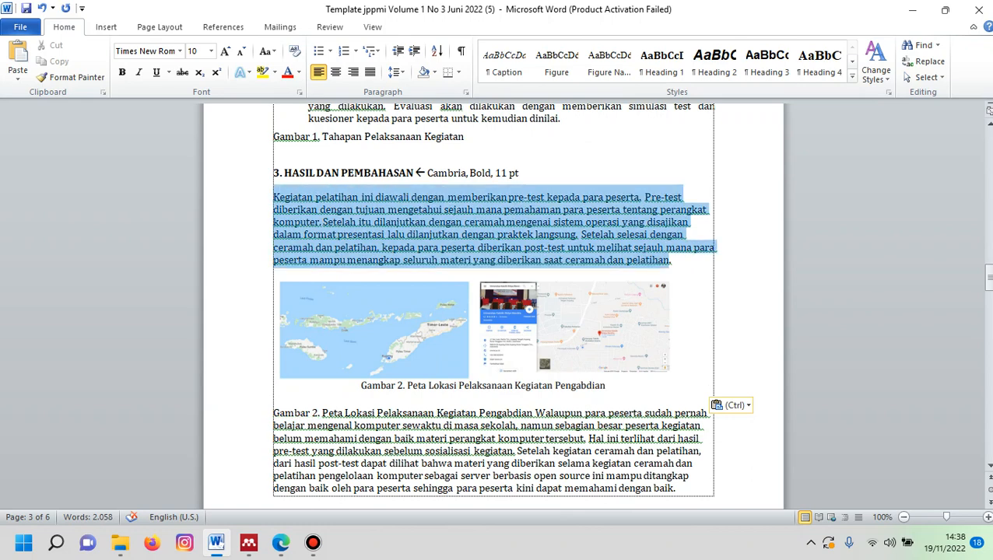
left_click(179, 51)
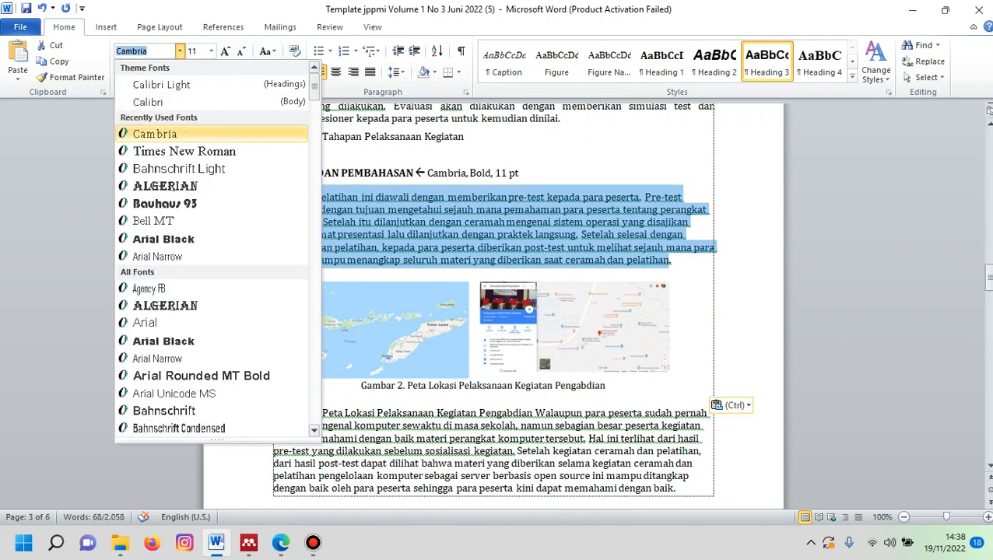
left_click(155, 134)
left_click(210, 50)
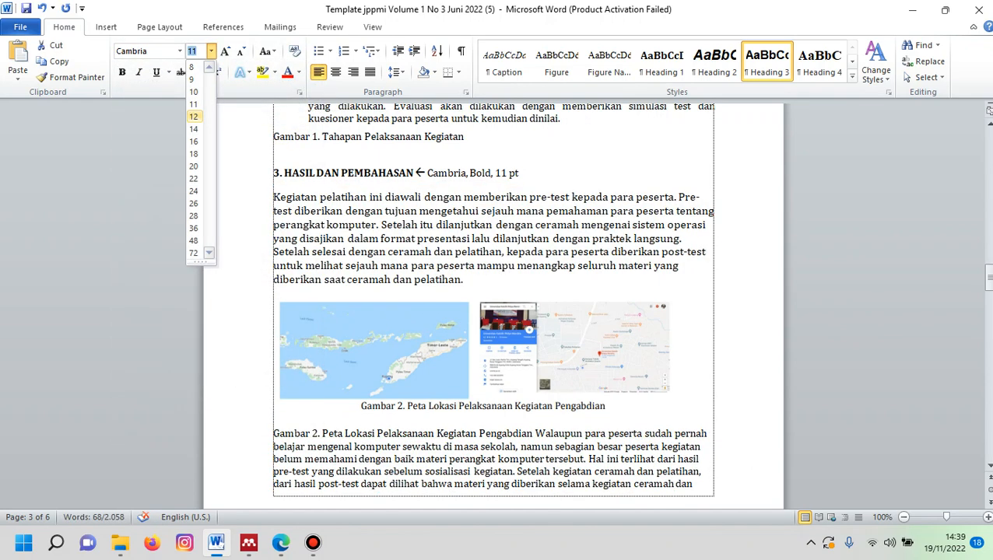
left_click(193, 105)
- Set the text below the maps, from "Gambar 2." to "lapangan nantinya.", to 11 pt Cambria
left_click_drag(274, 413, 595, 294)
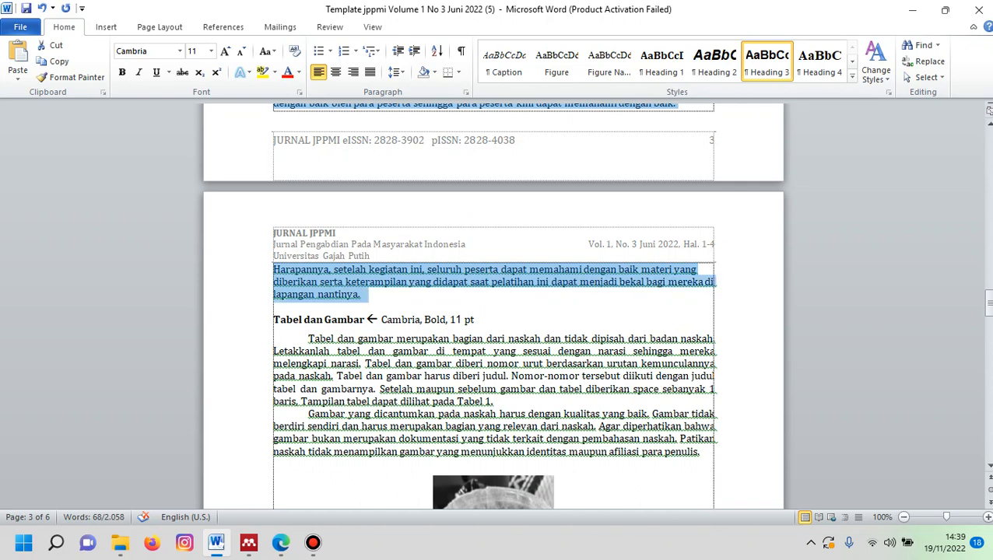
left_click(180, 51)
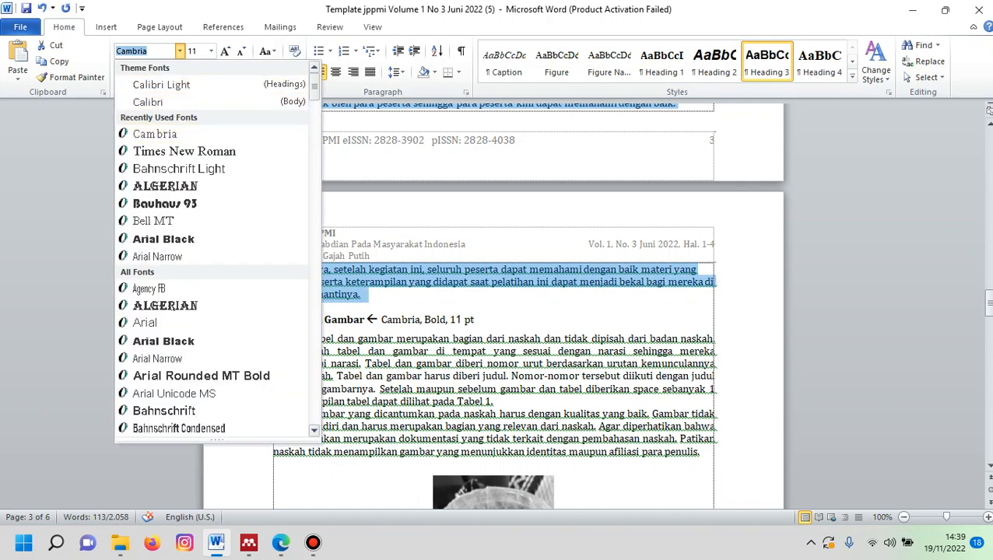
left_click(179, 50)
left_click(210, 50)
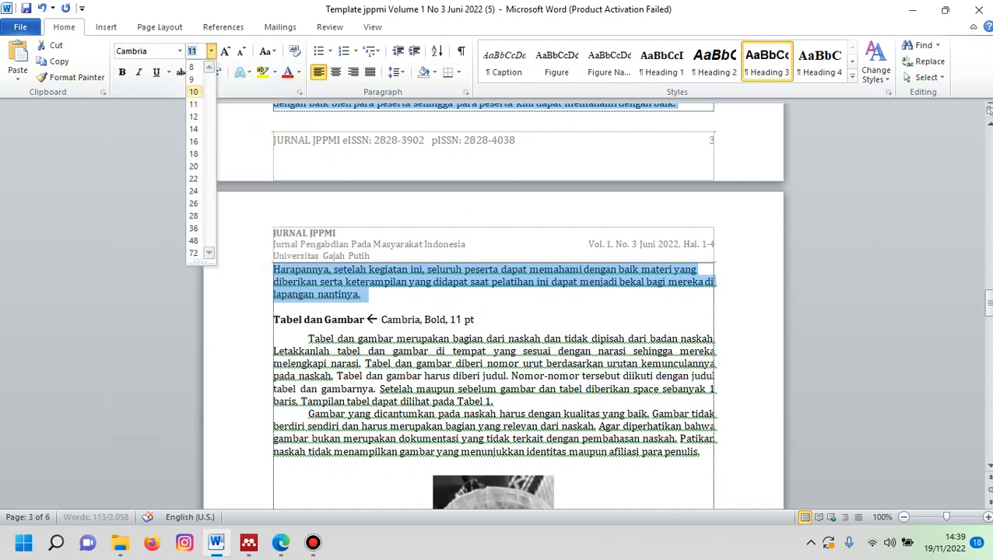
left_click(194, 104)
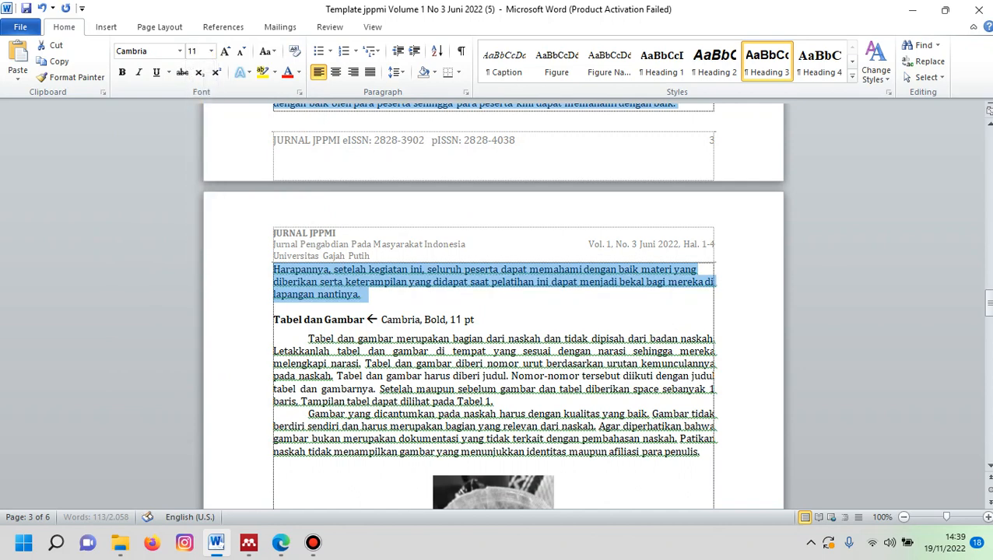
left_click(377, 320)
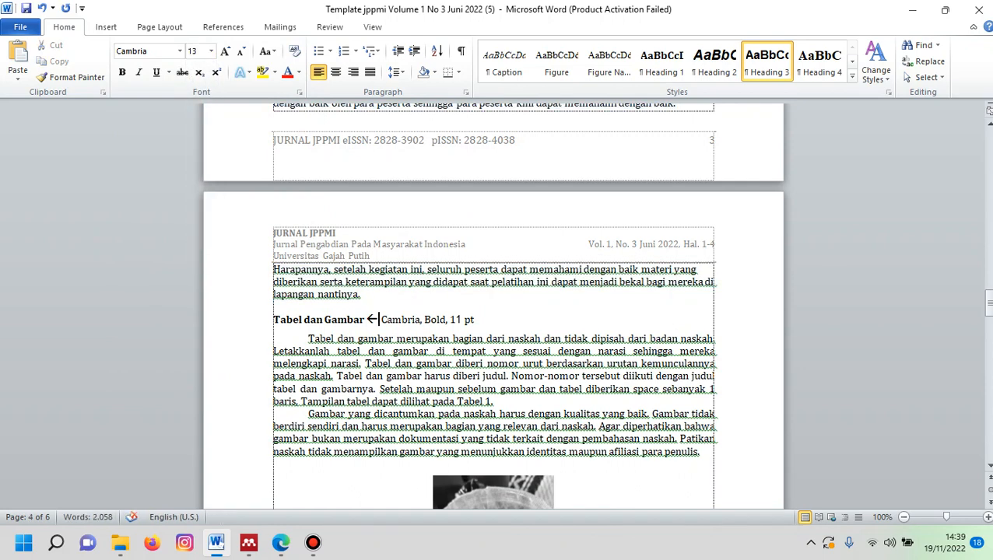
- Justify both text blocks of section 3, the one below the maps and the one above them
left_click_drag(362, 294, 273, 238)
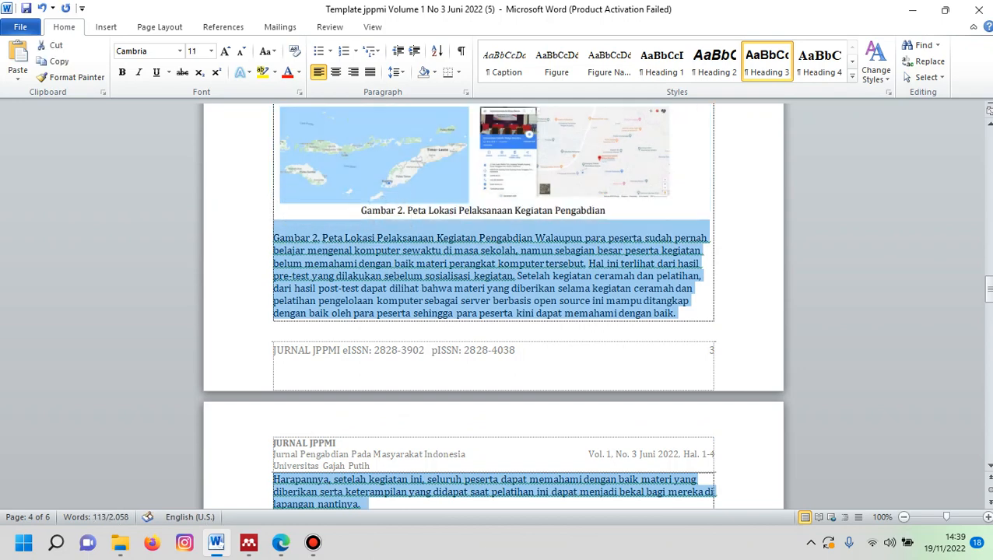
left_click(369, 72)
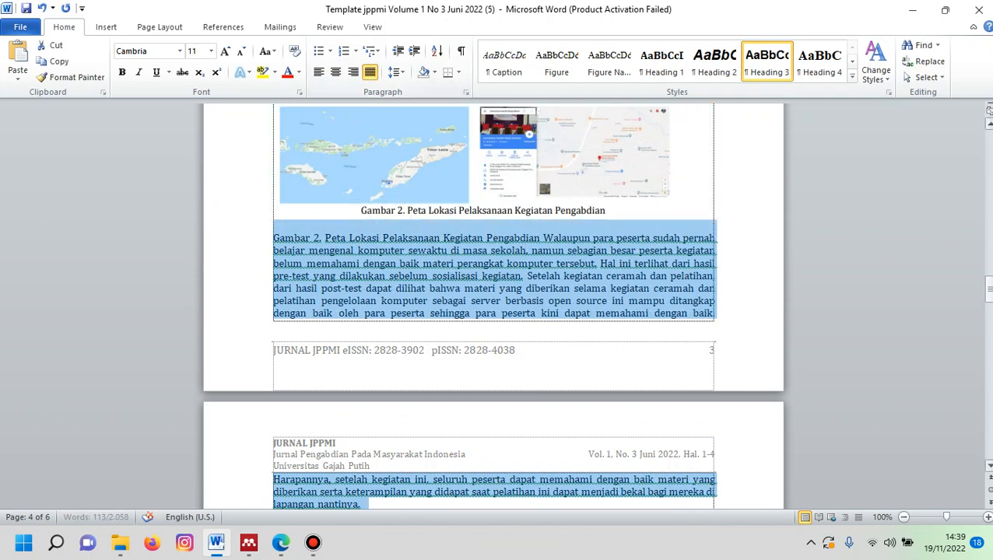
left_click_drag(988, 290, 988, 270)
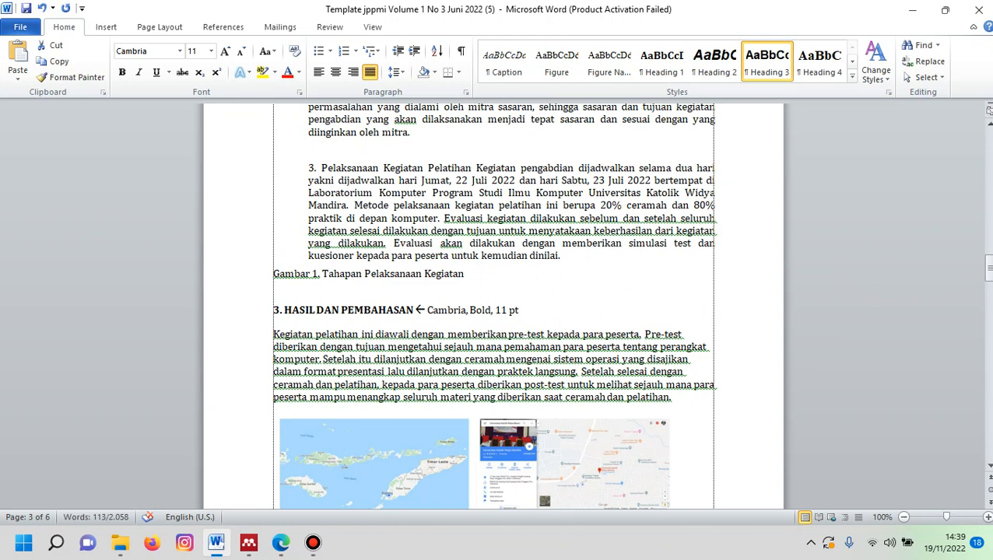
left_click_drag(273, 334, 671, 397)
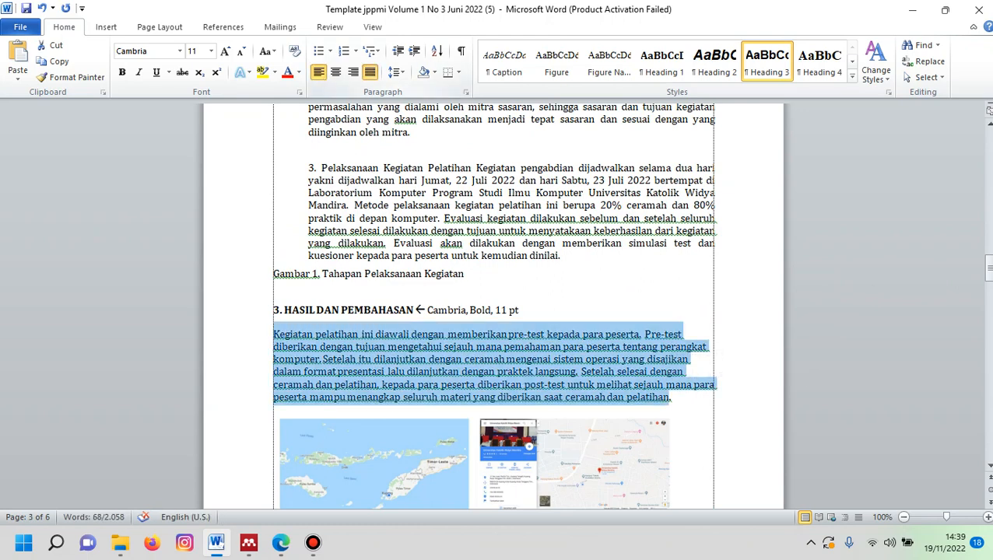
left_click(371, 72)
left_click(520, 309)
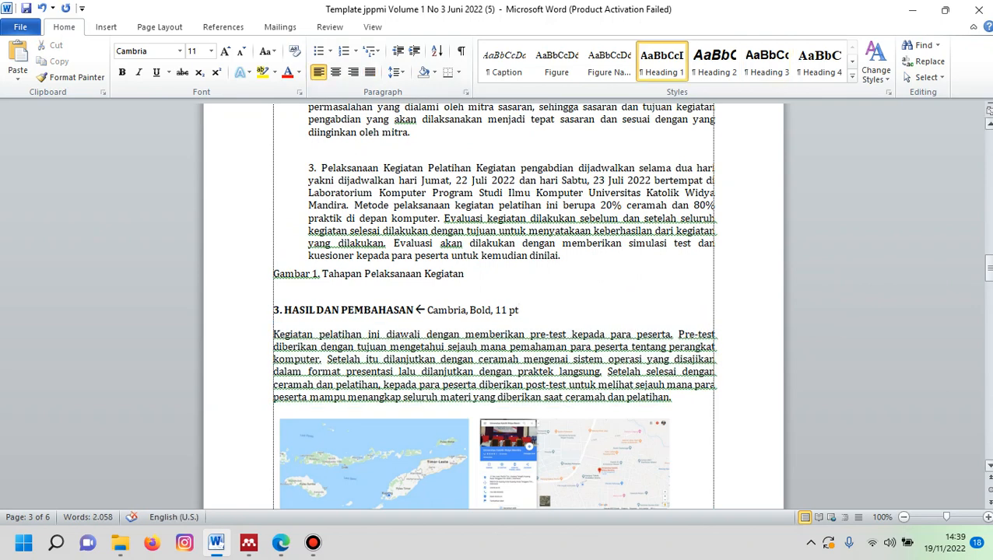
- Indent the first lines of the paragraphs starting "Kegiatan pelatihan" and "Gambar 2." in section 3
left_click_drag(988, 267, 988, 277)
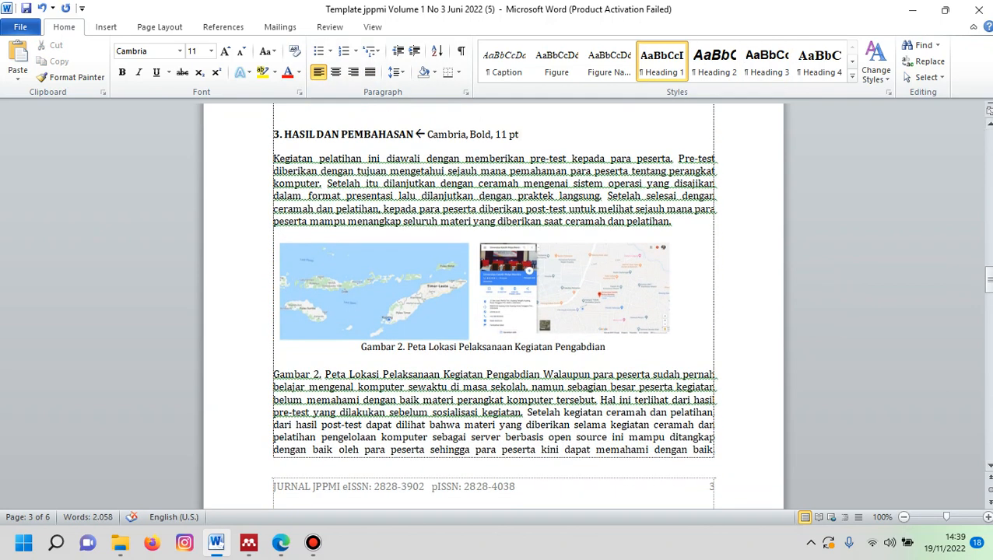
left_click(273, 159)
key("Tab")
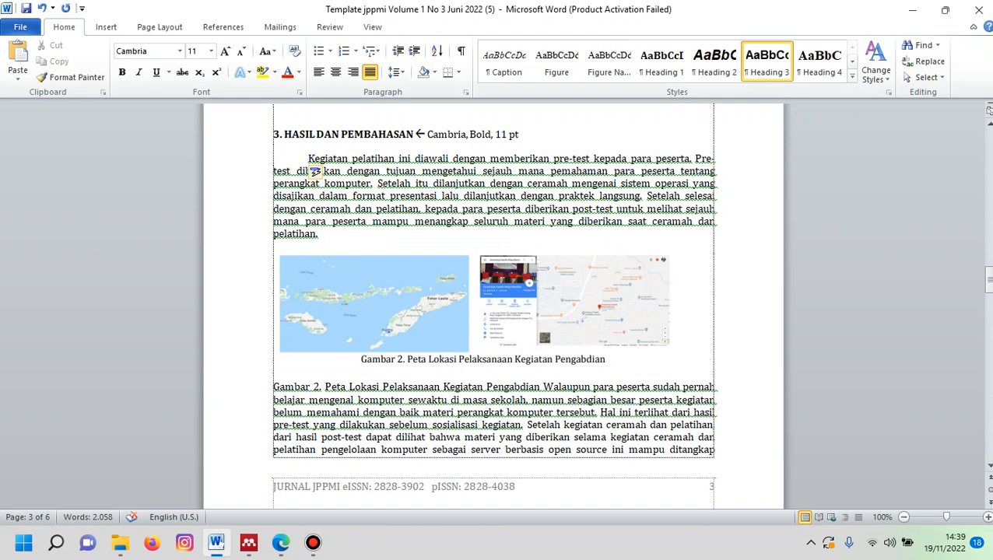
left_click(273, 387)
key("Tab")
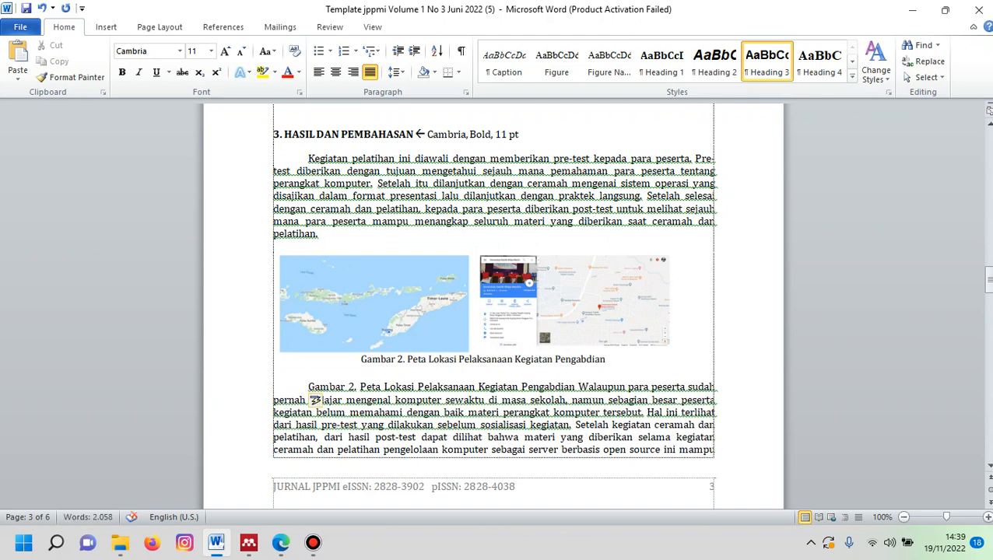
left_click_drag(988, 277, 988, 308)
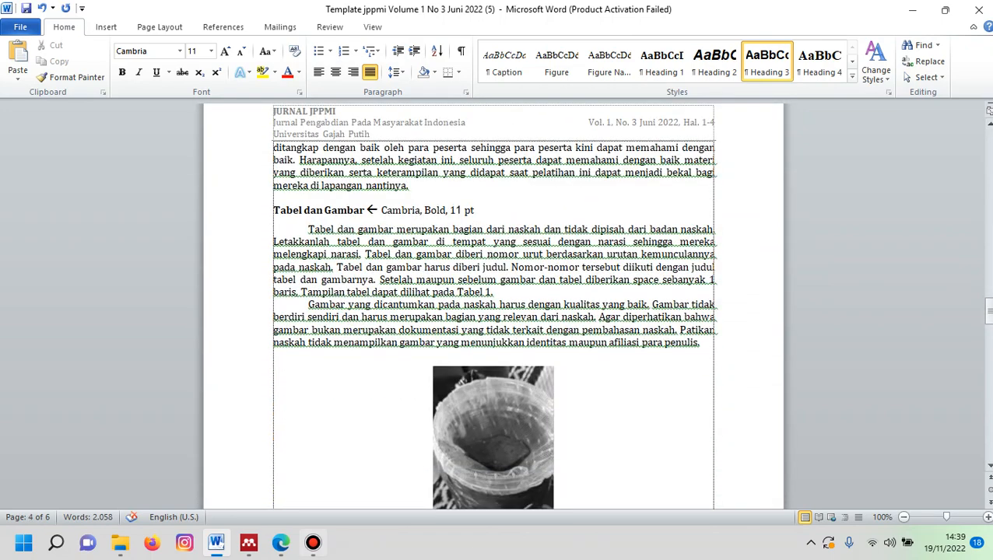
left_click(312, 543)
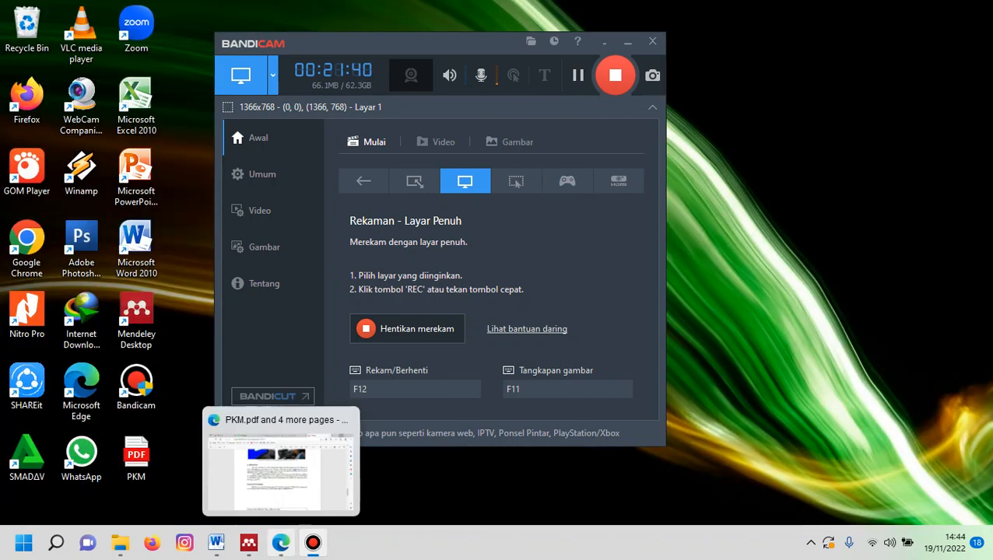
- Switch to PKM.pdf in Edge and copy both paragraphs under "4. KESIMPULAN" on page 4
left_click(281, 543)
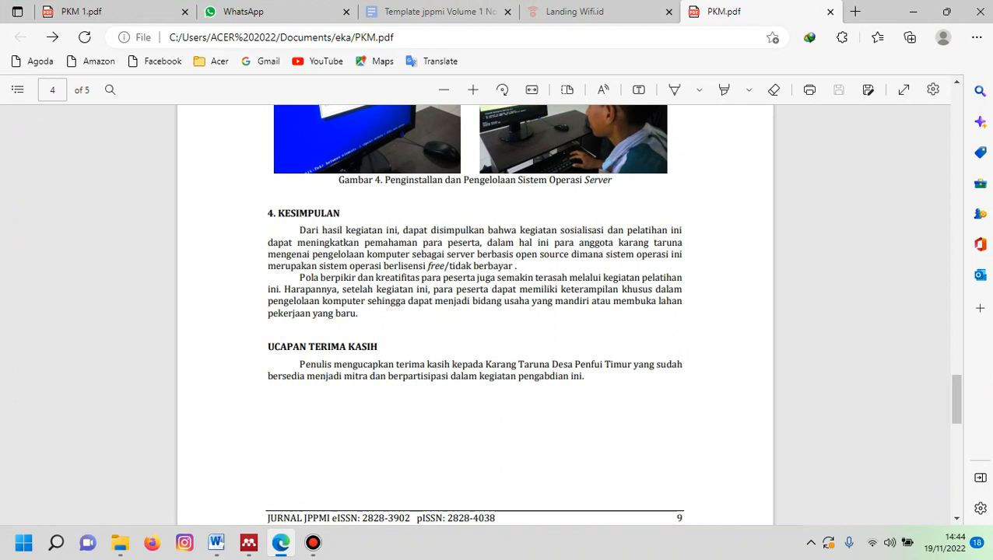
left_click_drag(299, 230, 358, 313)
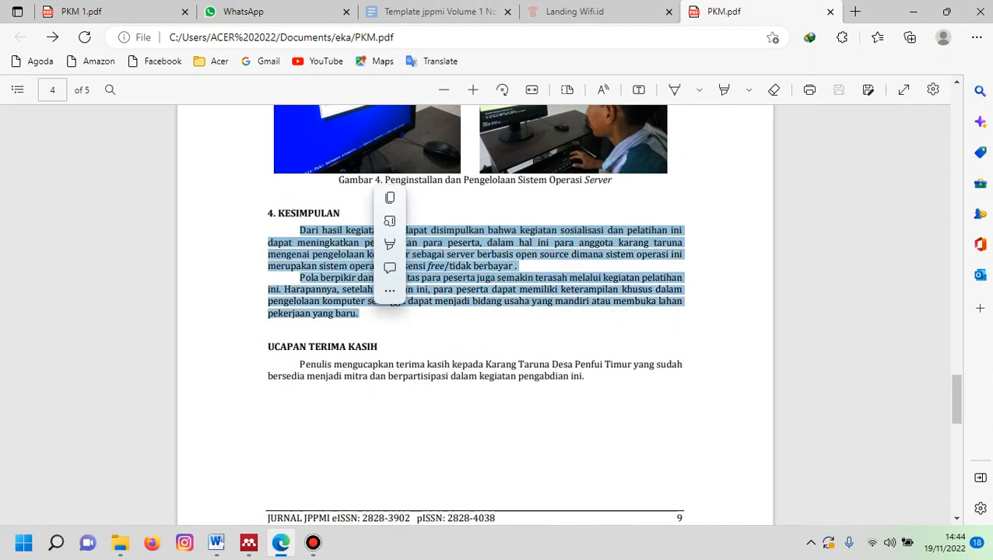
key("ctrl+c")
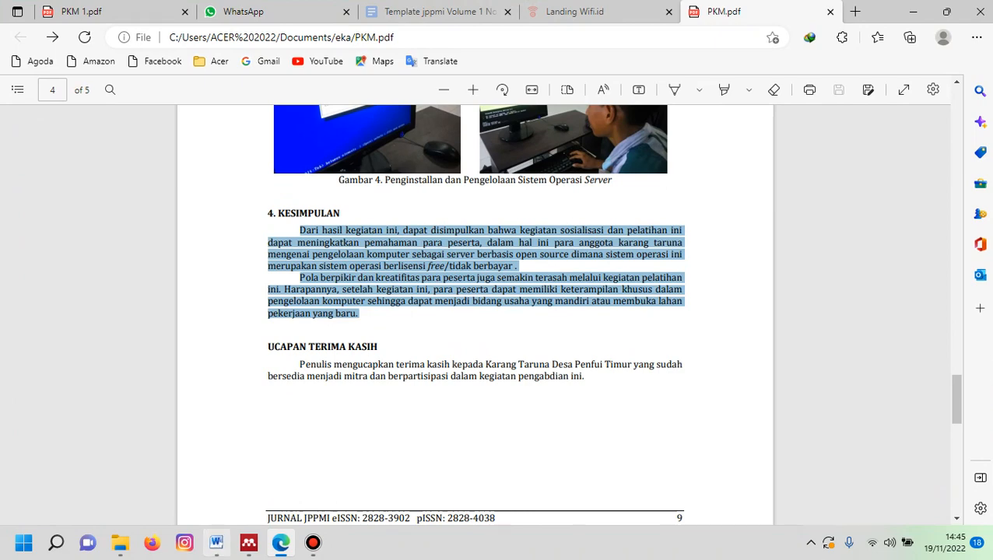
- Switch to Word, replace the placeholder under "4. KESIMPULAN" with the copied paragraphs using Merge Formatting, and put the following heading on its own line
left_click(216, 543)
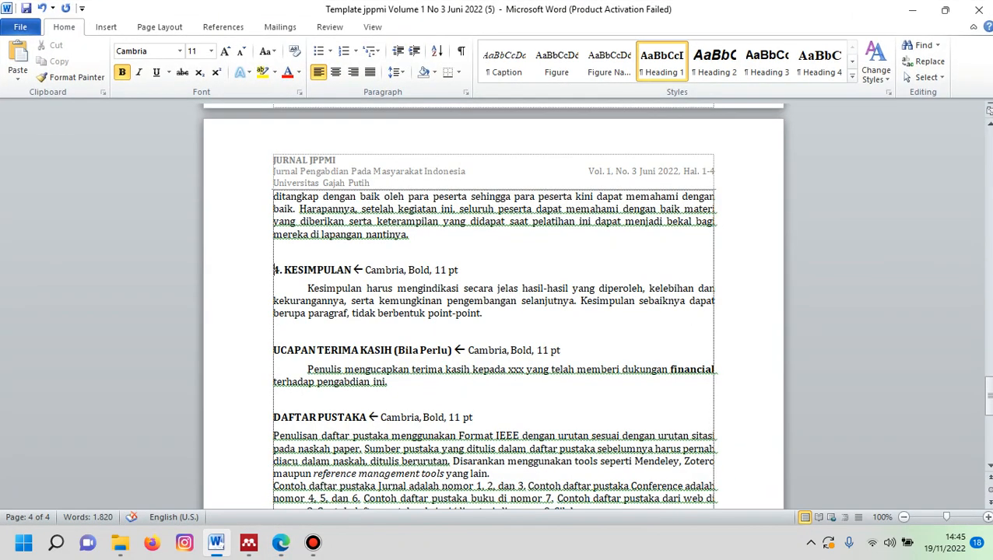
left_click(308, 288)
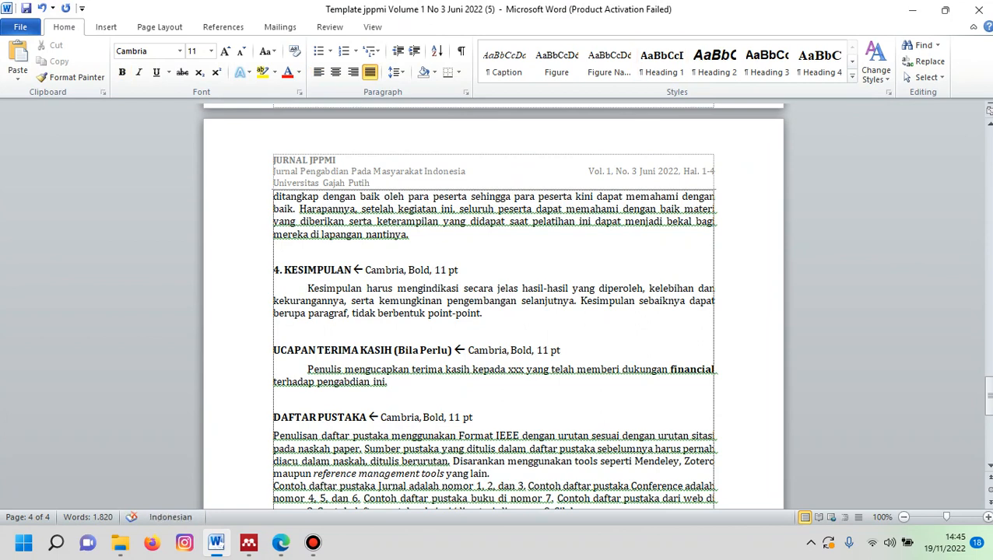
left_click_drag(308, 287, 486, 312)
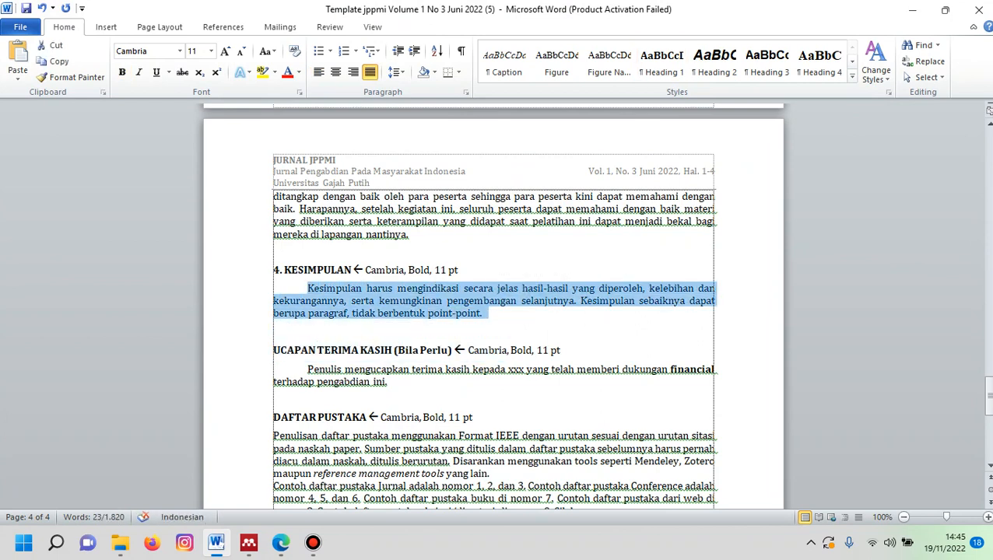
key("ctrl+v")
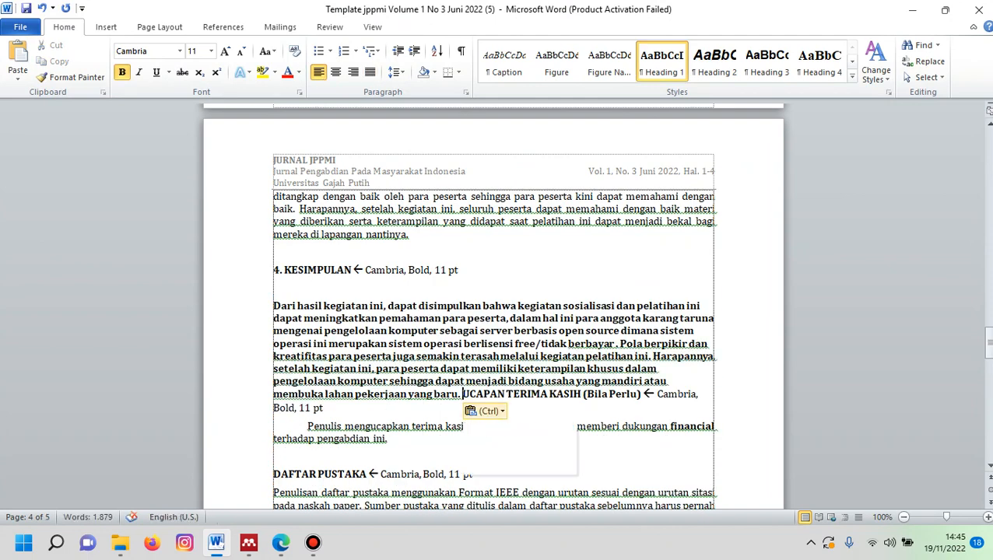
left_click(488, 411)
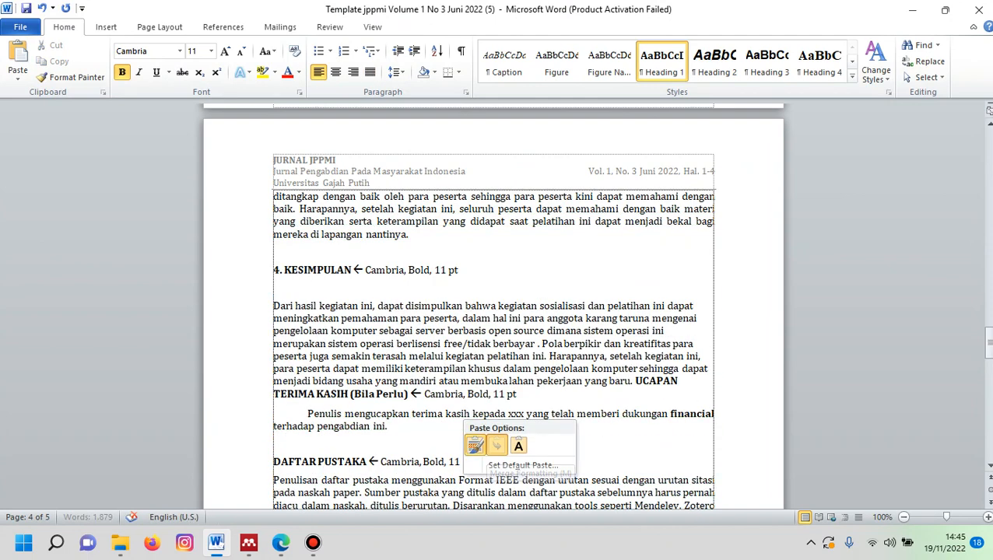
left_click(496, 445)
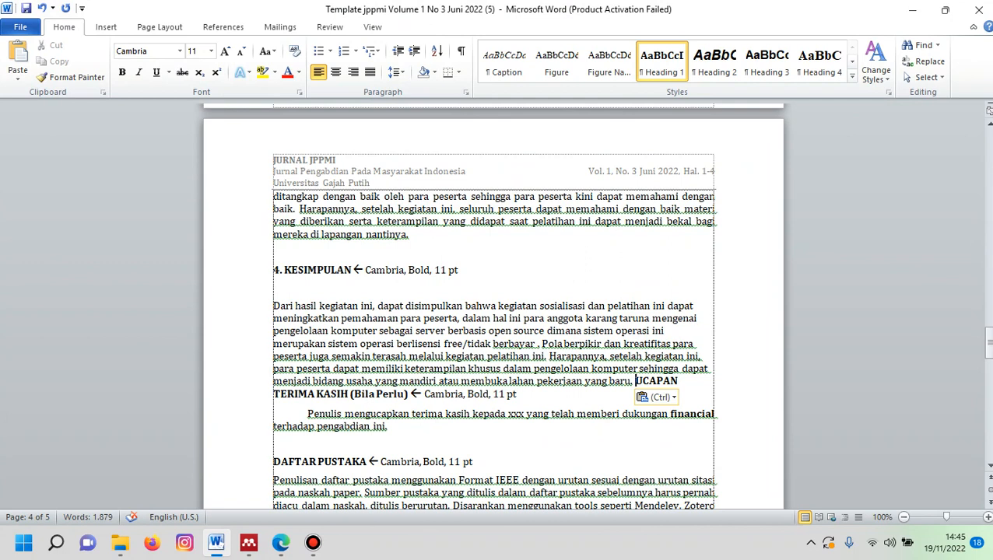
key("Return")
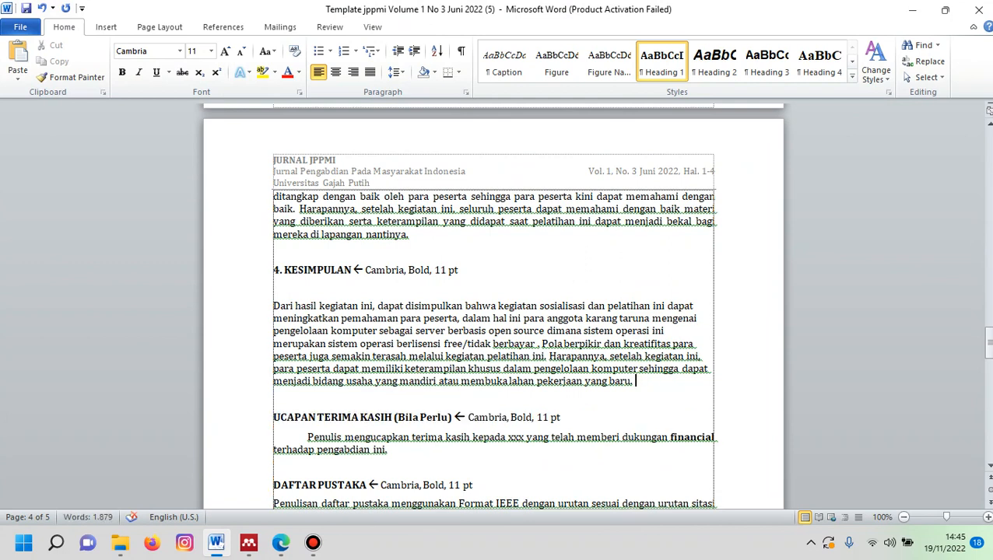
- Justify the pasted text under "4. KESIMPULAN" and set its font to Cambria
left_click_drag(634, 381, 274, 285)
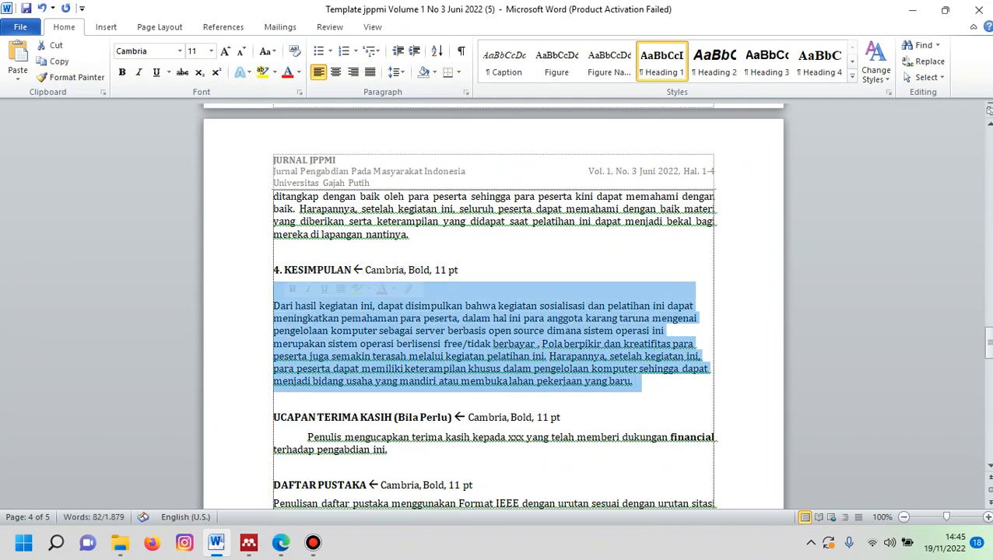
left_click(369, 71)
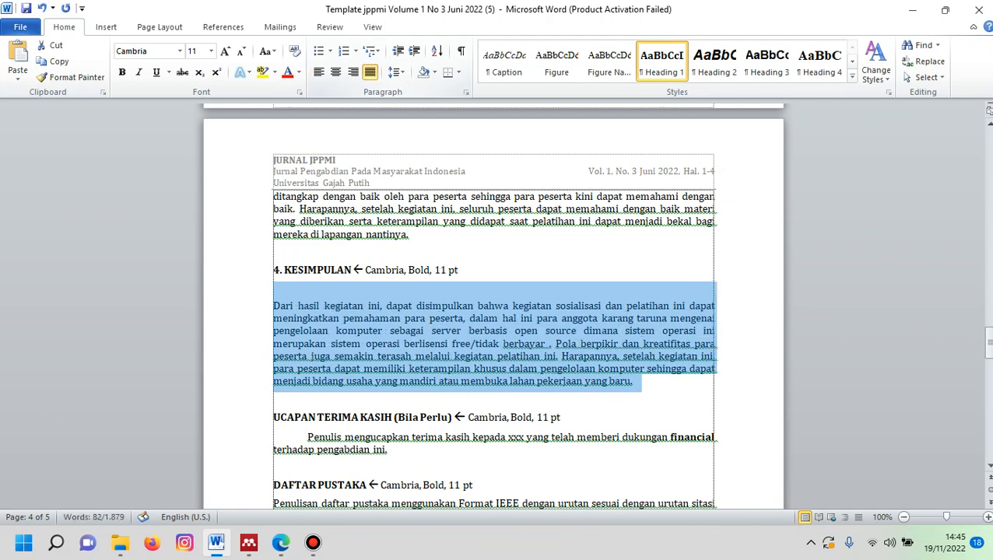
left_click(180, 51)
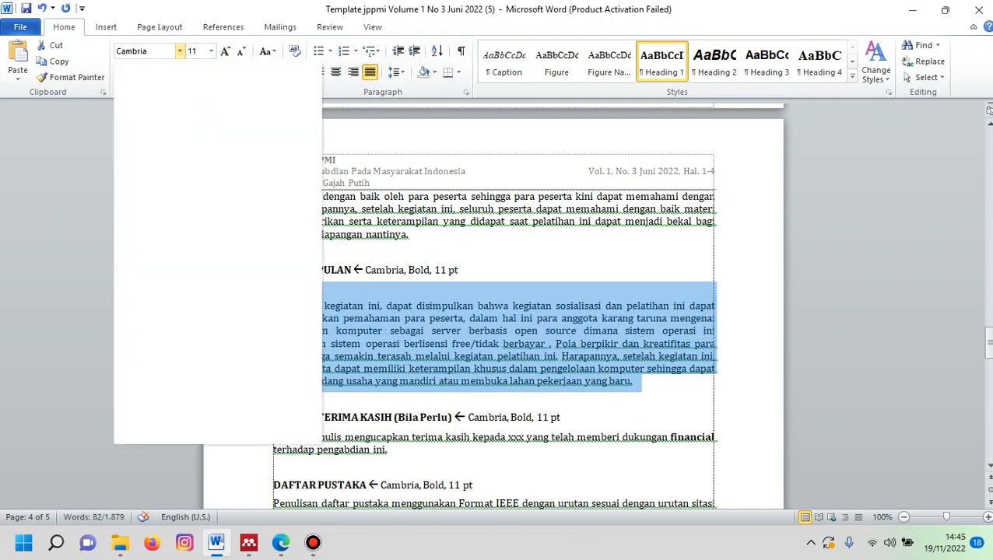
left_click(155, 134)
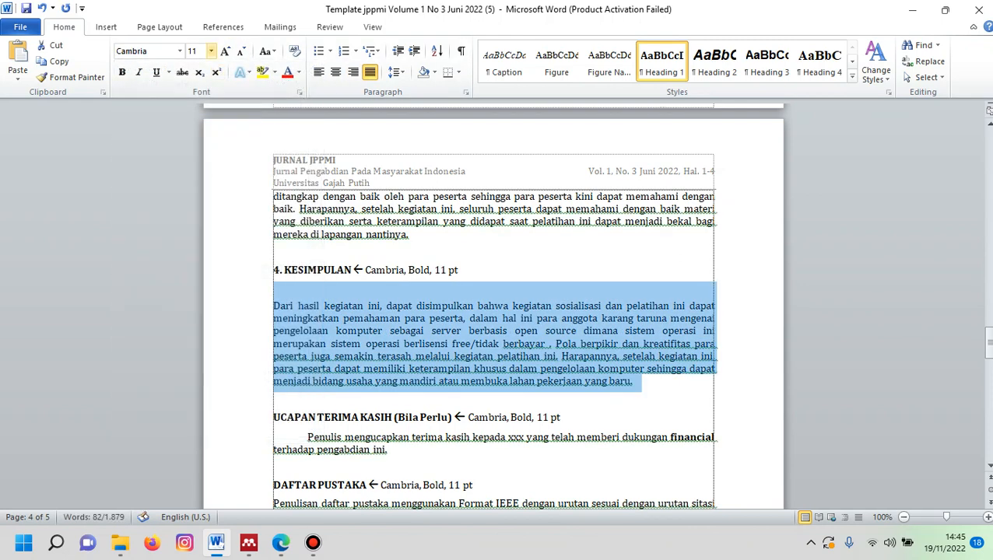
left_click(210, 51)
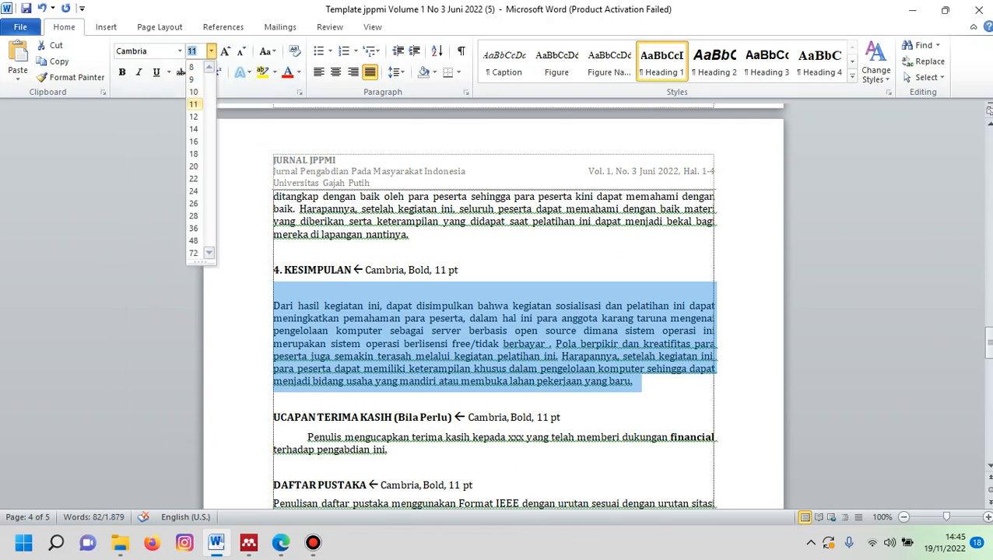
left_click(634, 381)
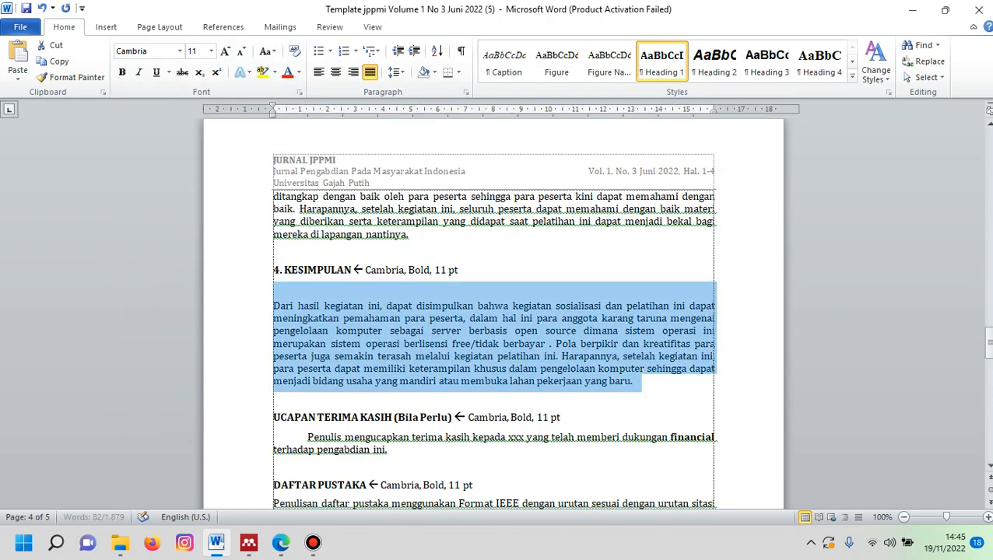
left_click(344, 306)
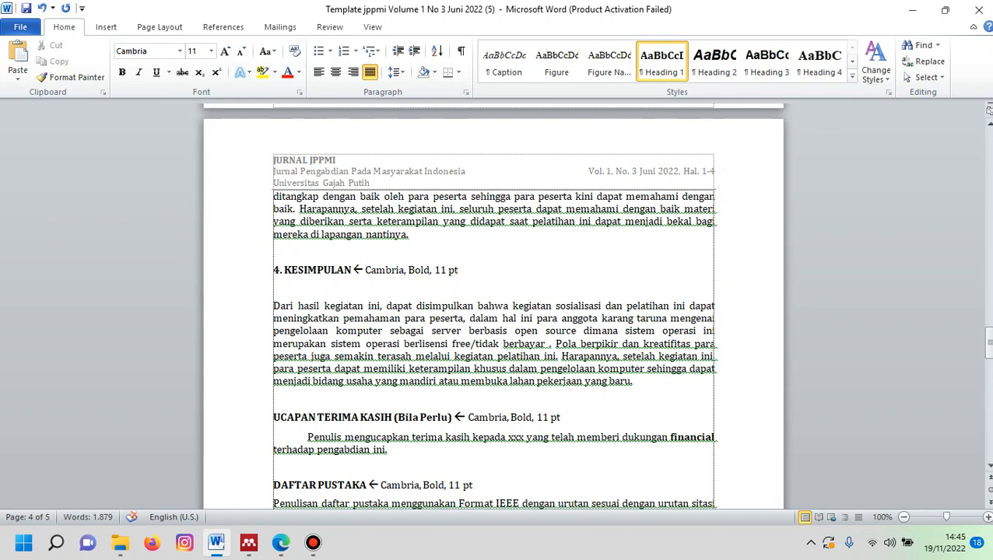
- Switch to PKM.pdf in Edge and copy the paragraph under "UCAPAN TERIMA KASIH" on page 4
left_click(313, 543)
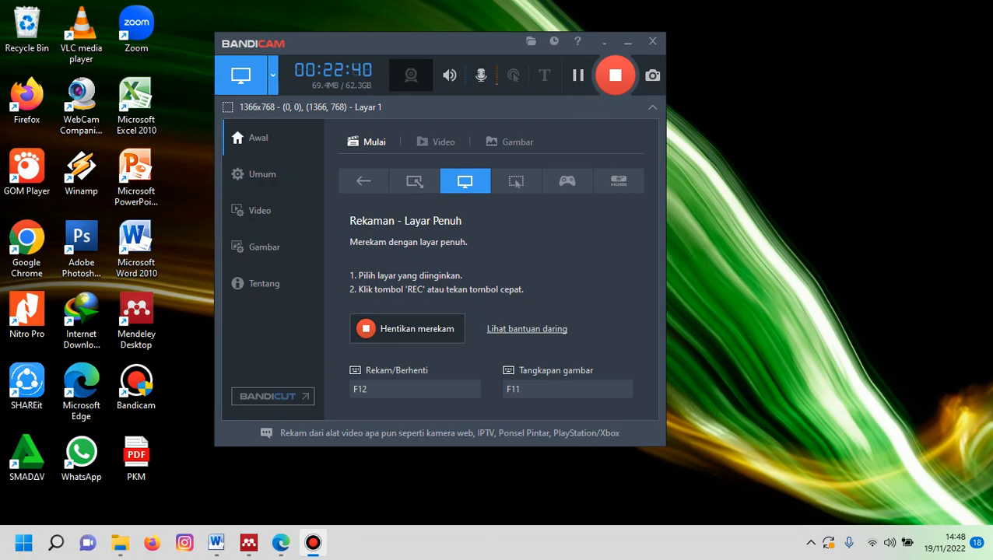
left_click(281, 542)
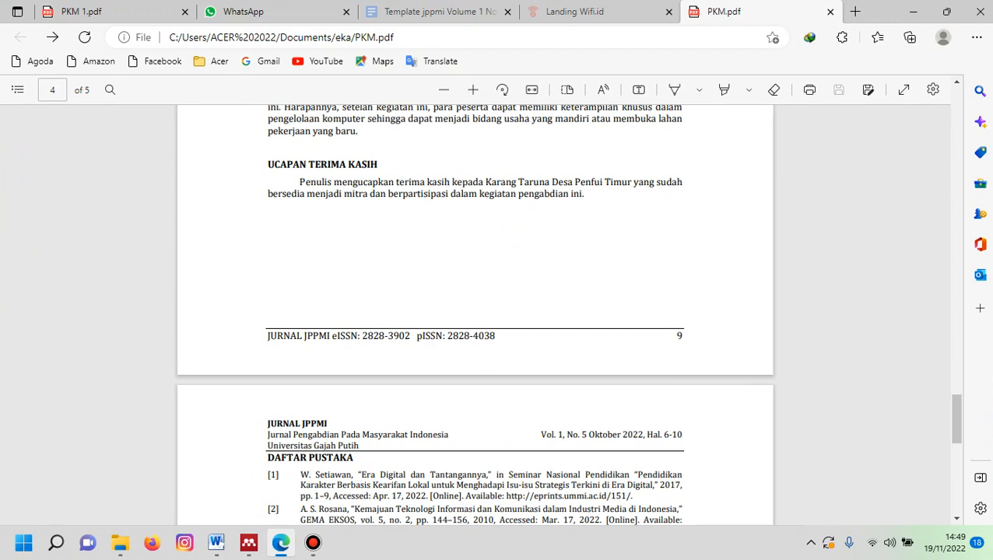
left_click_drag(299, 181, 583, 194)
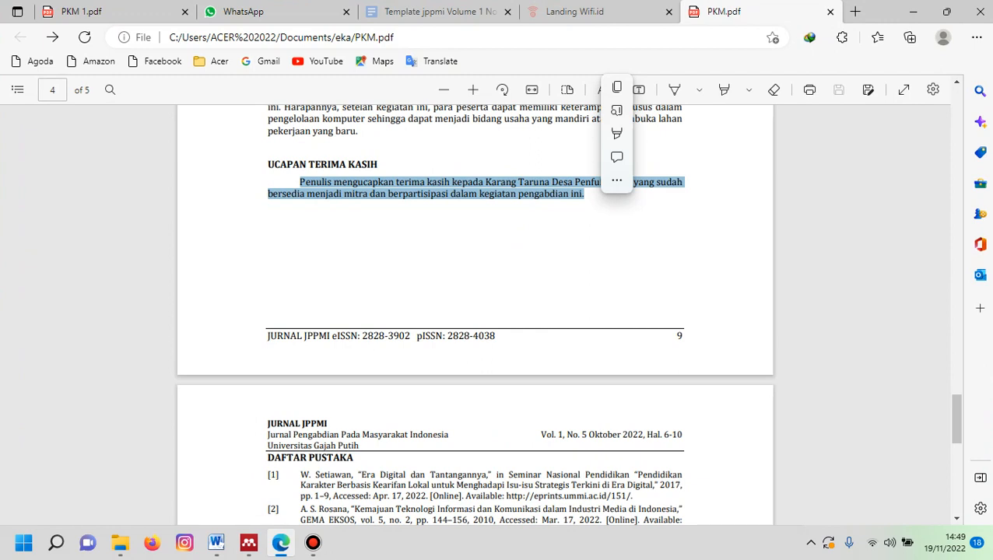
key("ctrl+c")
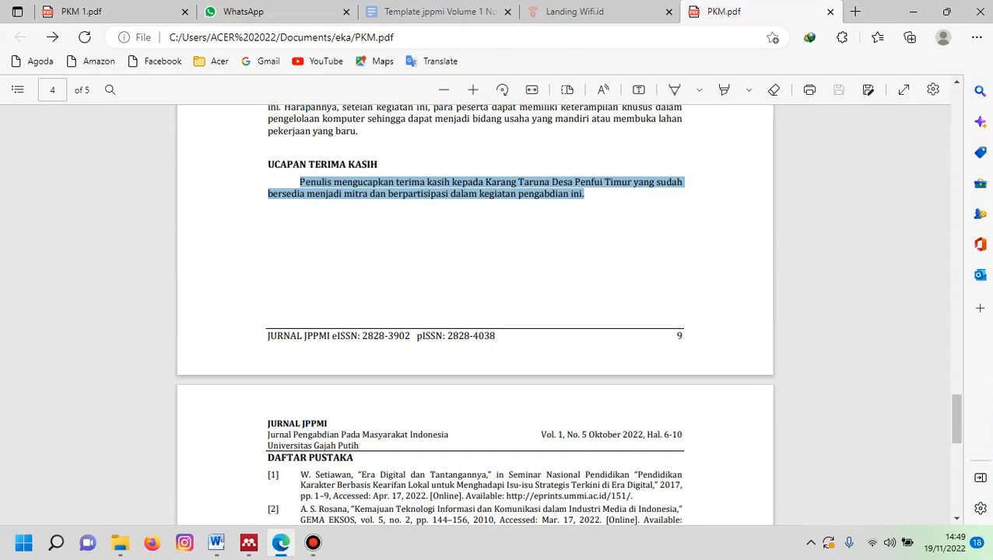
- In Word, replace the "UCAPAN TERIMA KASIH" placeholder with the copied paragraph using Merge Formatting, keeping the "DAFTAR PUSTAKA" heading on its own line
mouse_move(216, 543)
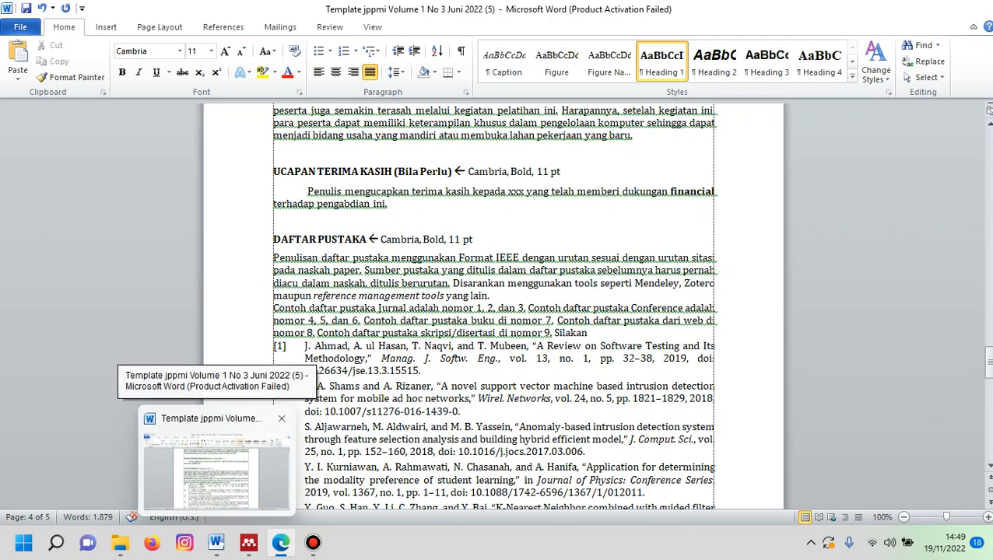
left_click(216, 467)
left_click_drag(309, 191, 393, 204)
key("ctrl+v")
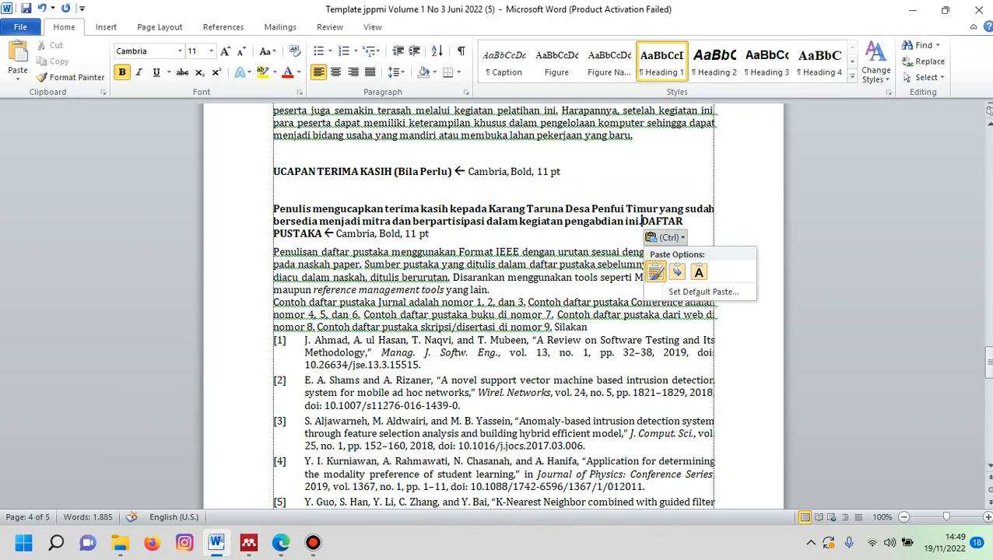
left_click(676, 272)
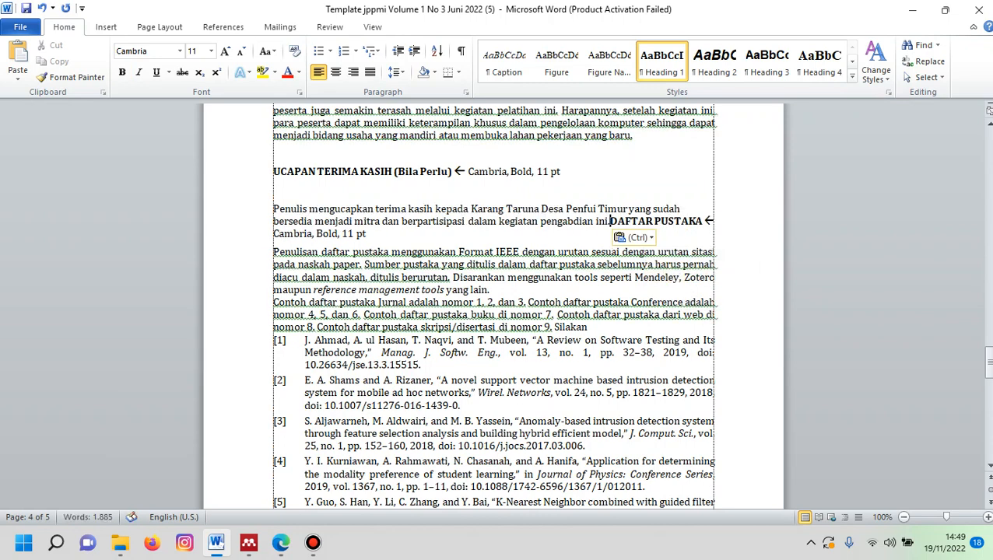
key("ctrl+z")
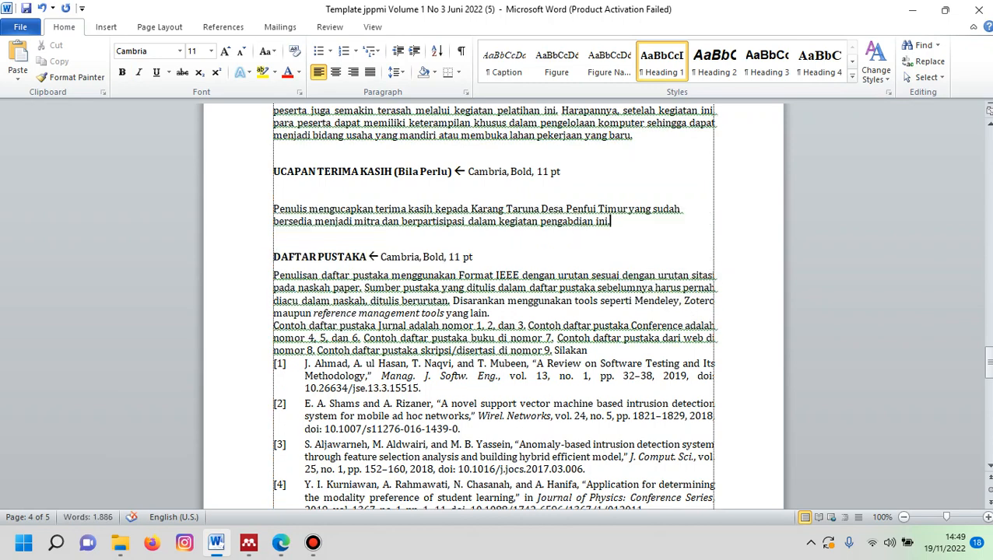
- Justify the acknowledgement paragraph under "UCAPAN TERIMA KASIH" and indent its first line
key("shift+Up")
key("shift+Up")
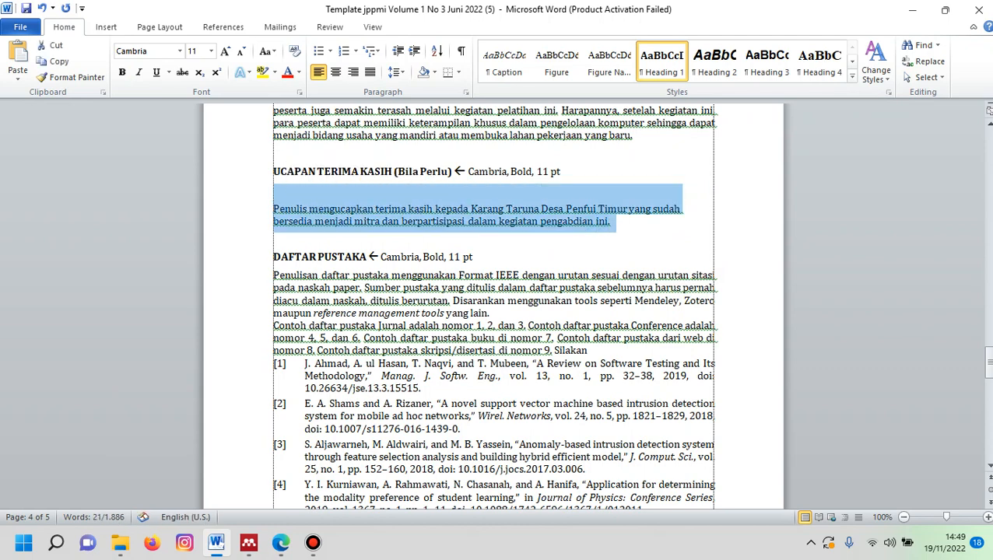
left_click(369, 72)
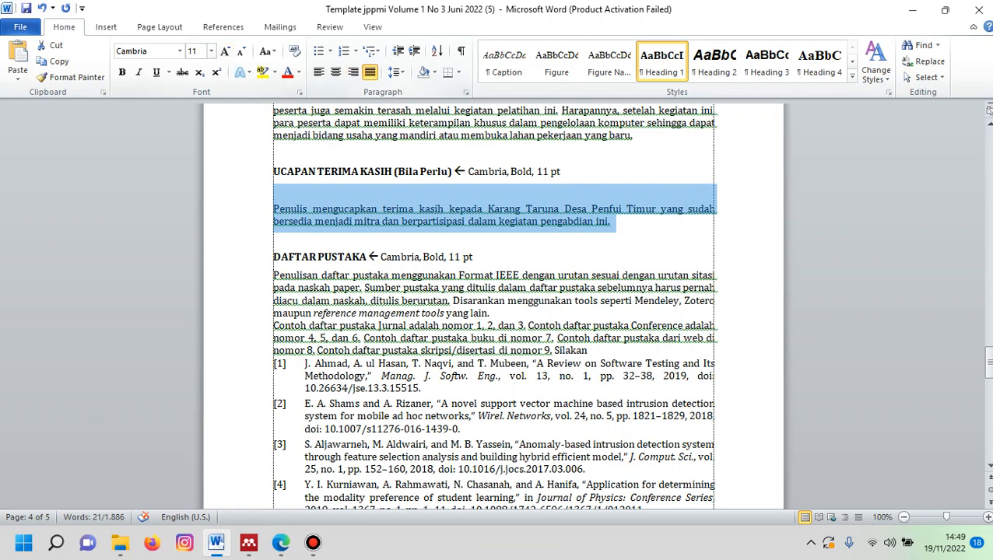
left_click(179, 51)
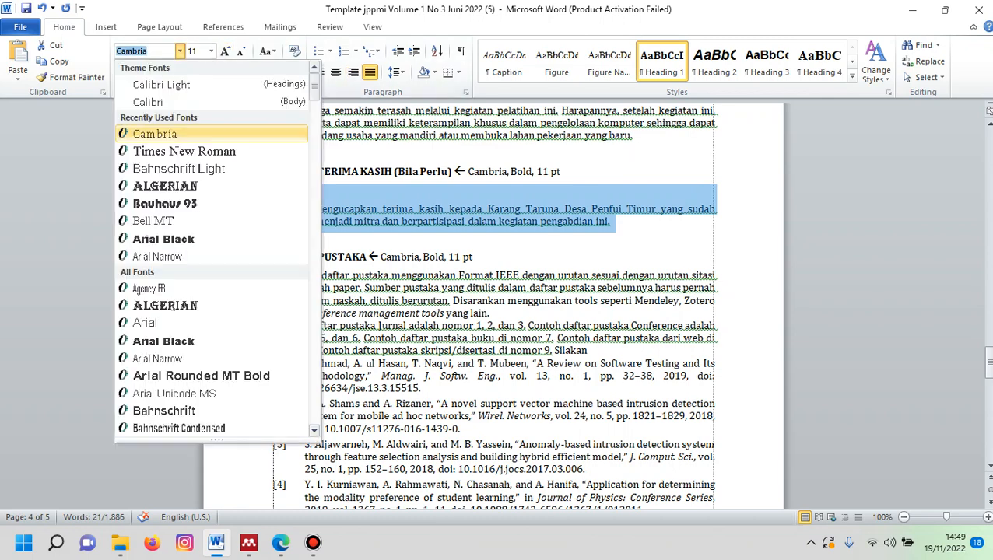
left_click(180, 52)
left_click(210, 51)
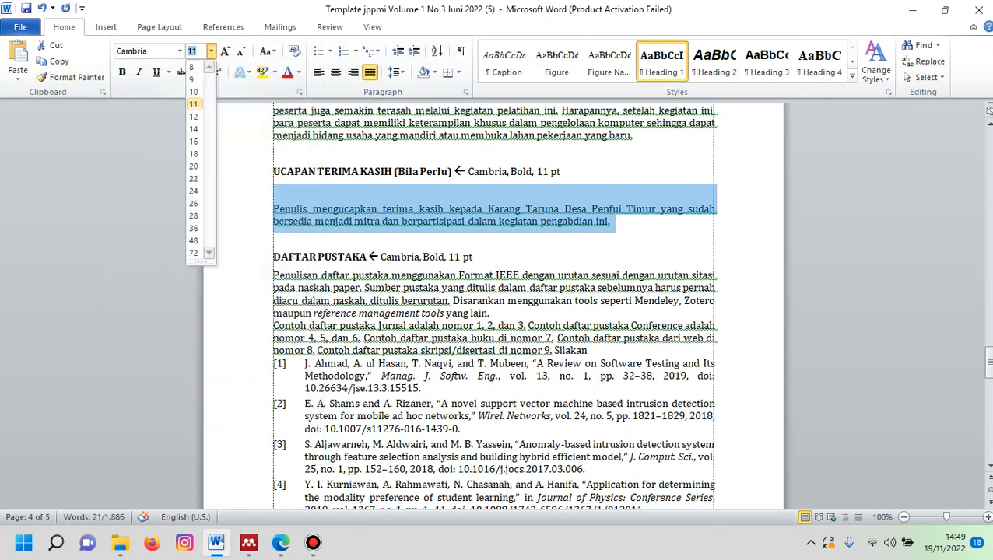
left_click(210, 51)
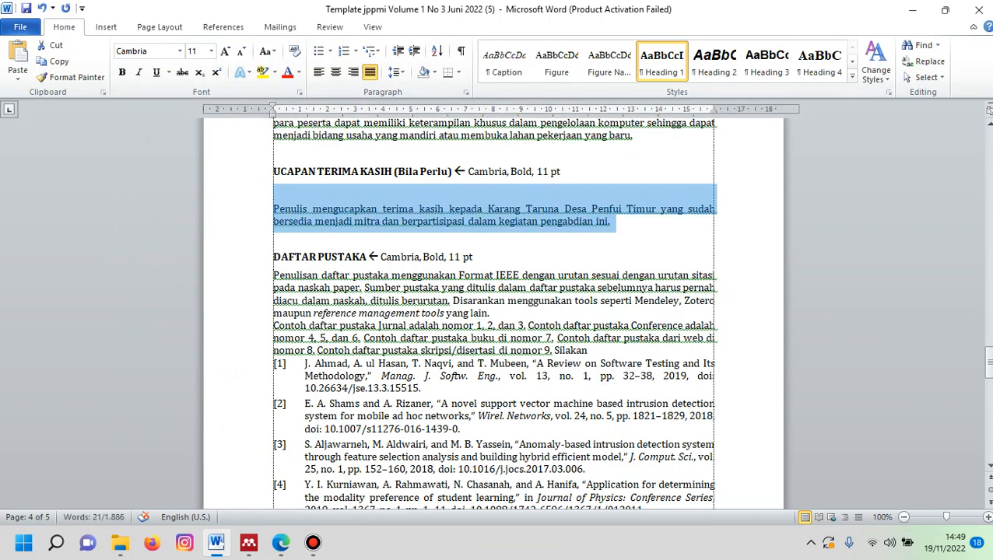
left_click(498, 186)
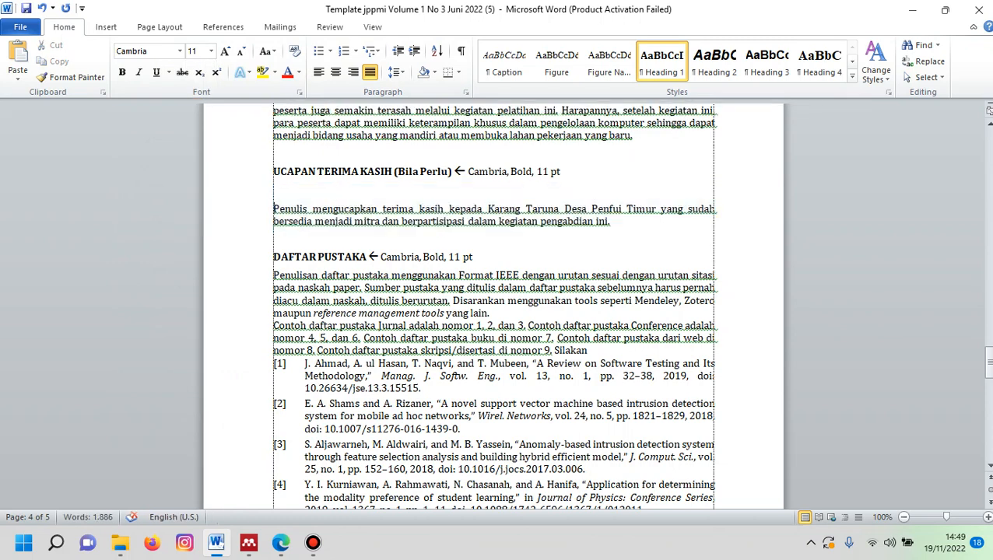
key("Tab")
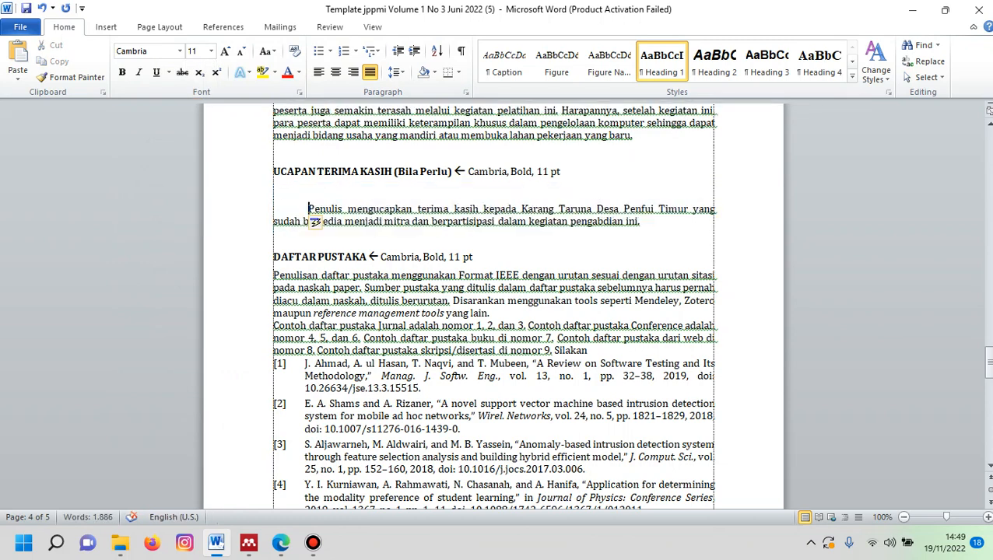
- Switch to PKM.pdf in Edge and view the reference list under "DAFTAR PUSTAKA" on page 5
left_click(313, 542)
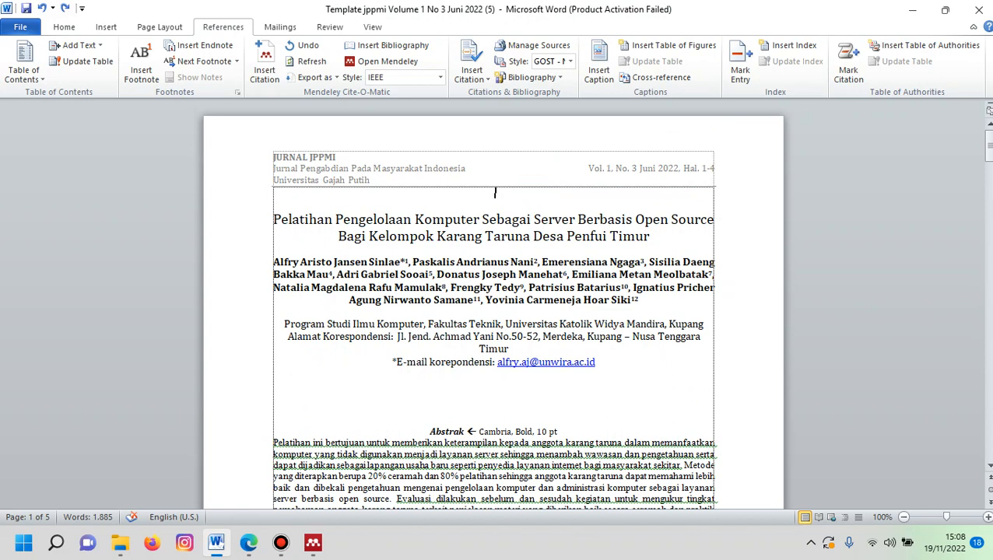
mouse_move(248, 542)
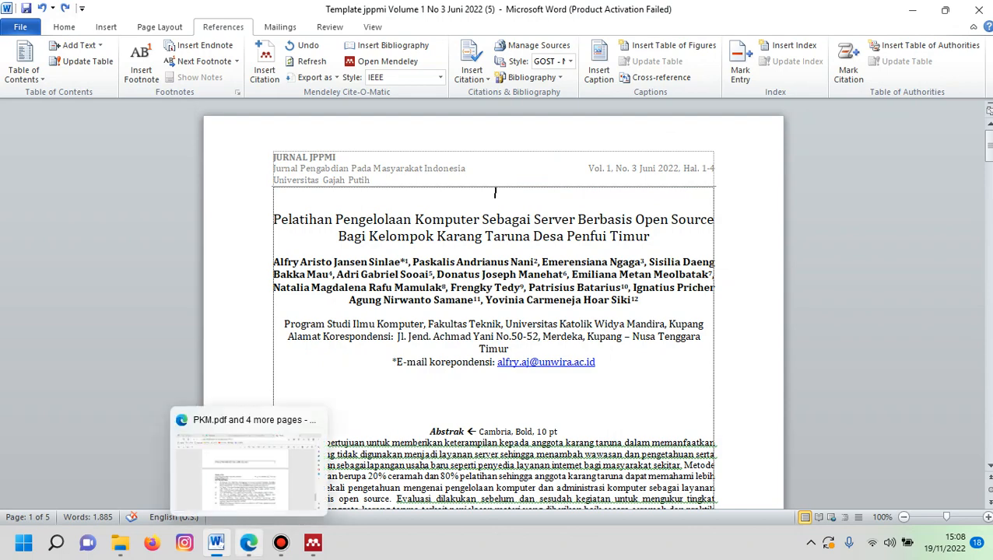
left_click(245, 467)
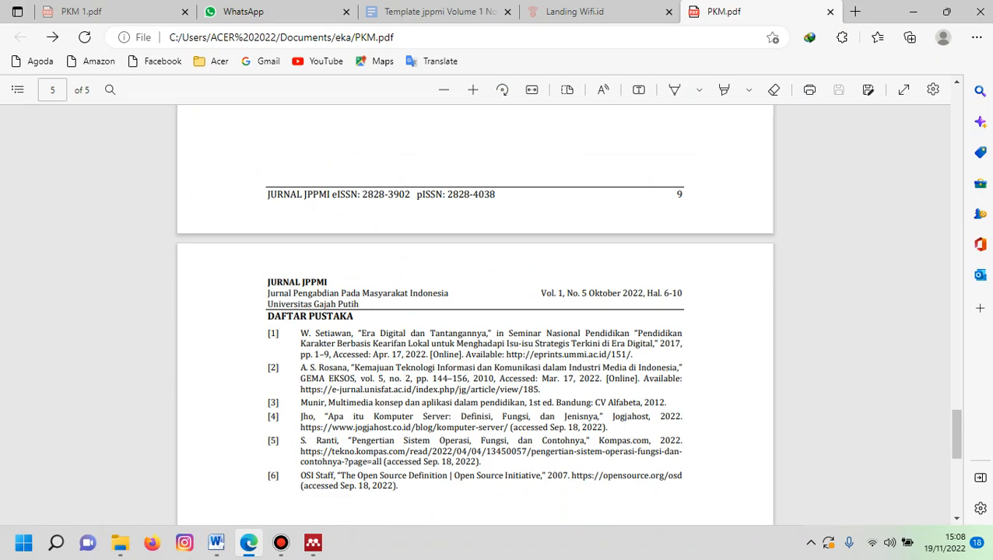
- Switch to Mendeley Desktop and open the PDF of "Era Digital dan Tantangannya. Seminar Nasional Pendidikan" from the library
left_click(374, 421)
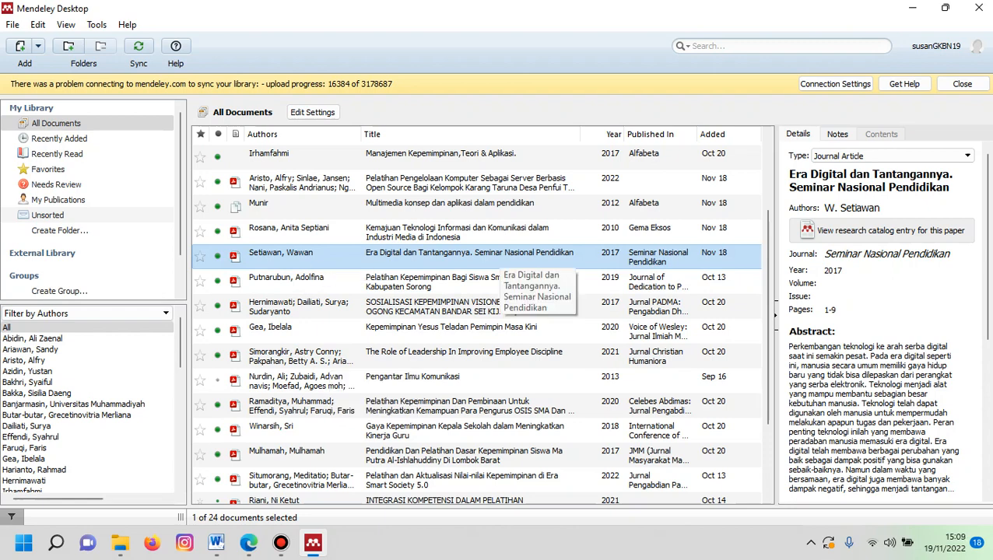
double_click(498, 257)
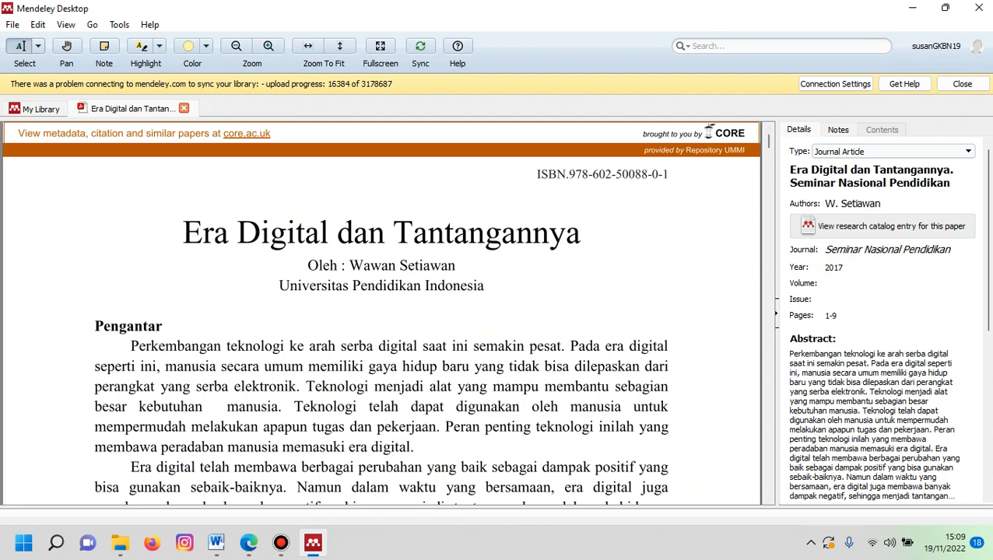
mouse_move(216, 543)
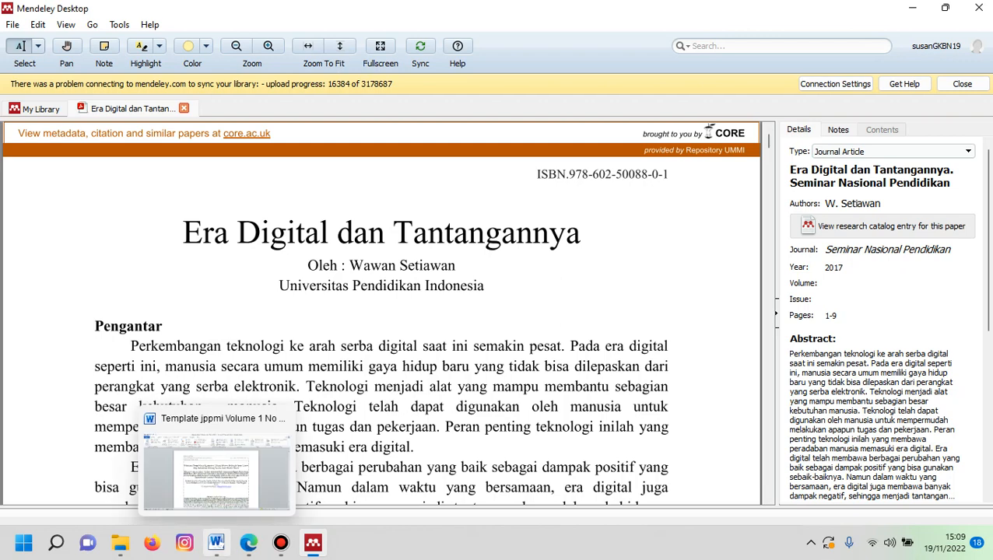
- Switch to the Word template and place the cursor before "Perkembangan teknologi informasi" in the first paragraph under "PENDAHULUAN"
left_click(216, 467)
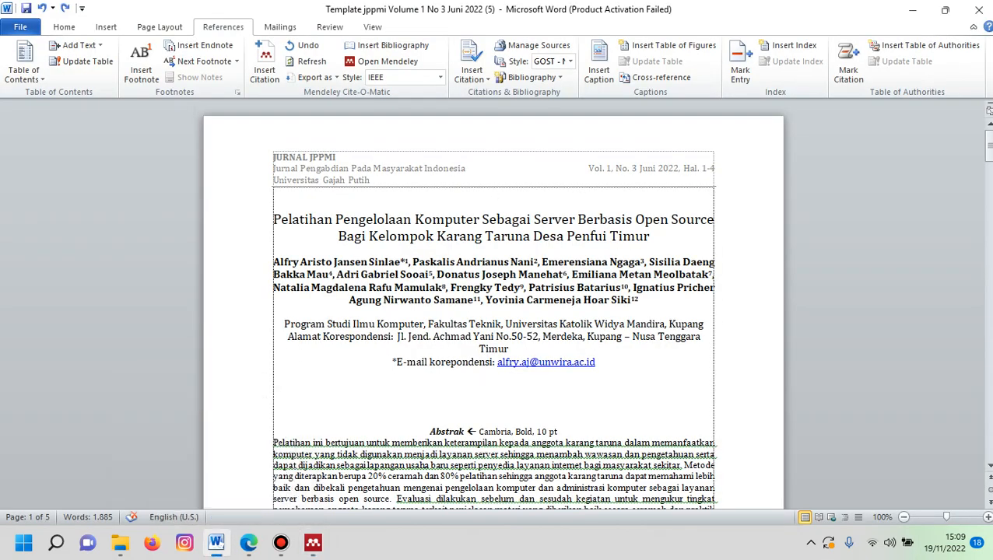
scroll(493, 312, "down", 10)
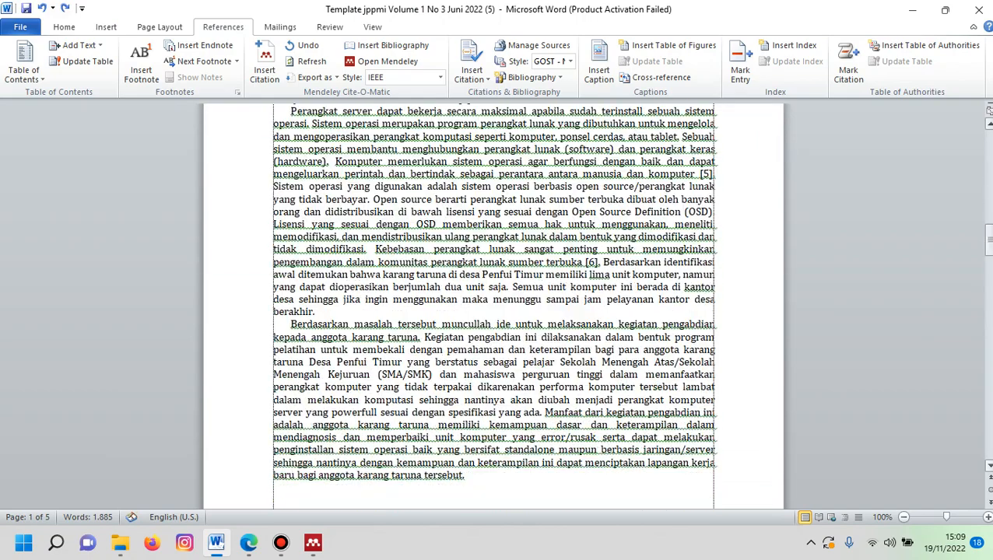
scroll(493, 306, "up", 4)
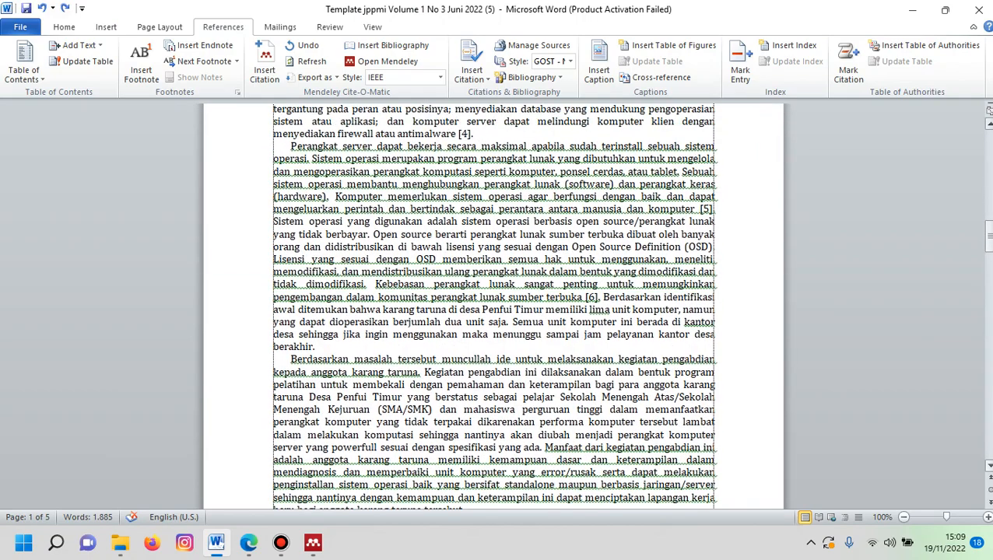
scroll(493, 306, "up", 5)
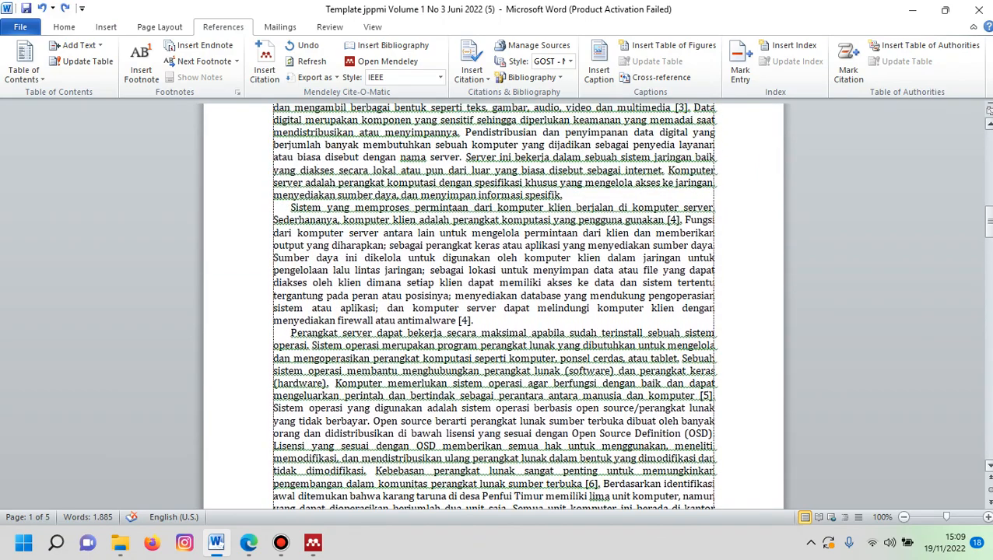
scroll(493, 306, "up", 5)
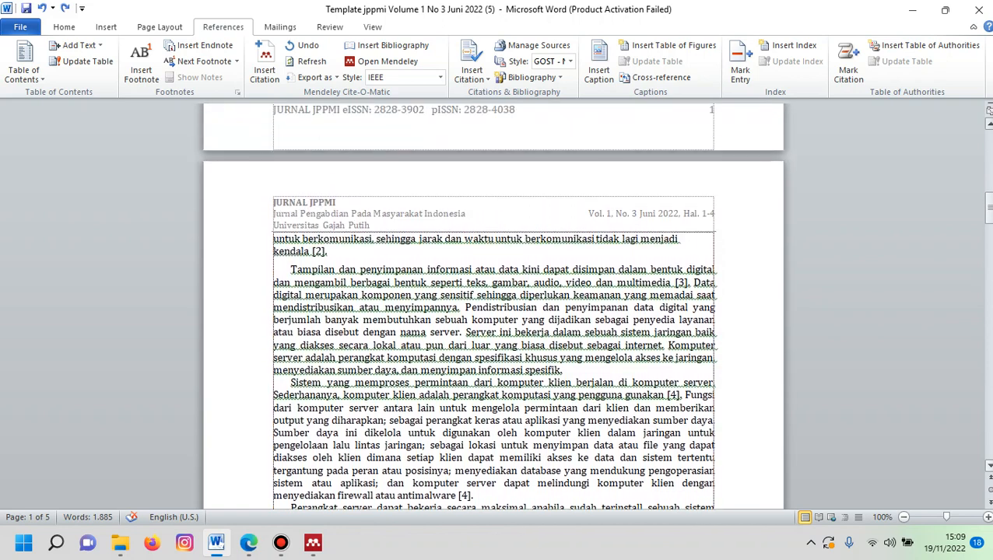
scroll(494, 306, "up", 4)
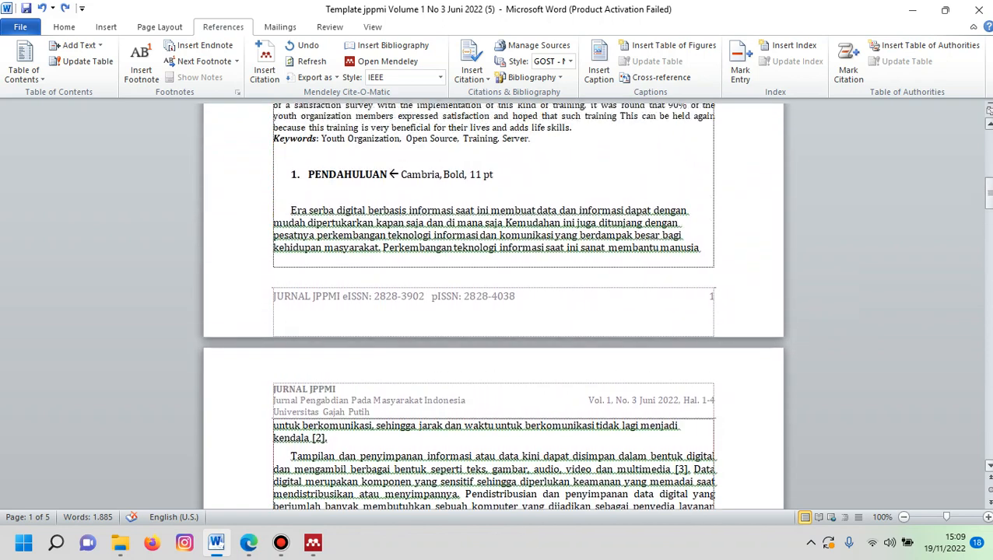
scroll(493, 306, "up", 3)
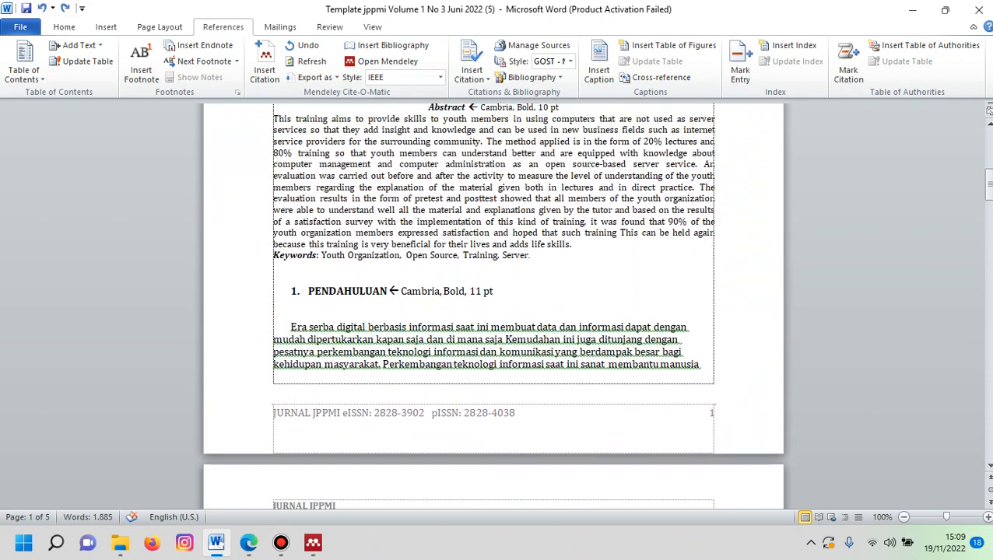
left_click(380, 364)
mouse_move(281, 542)
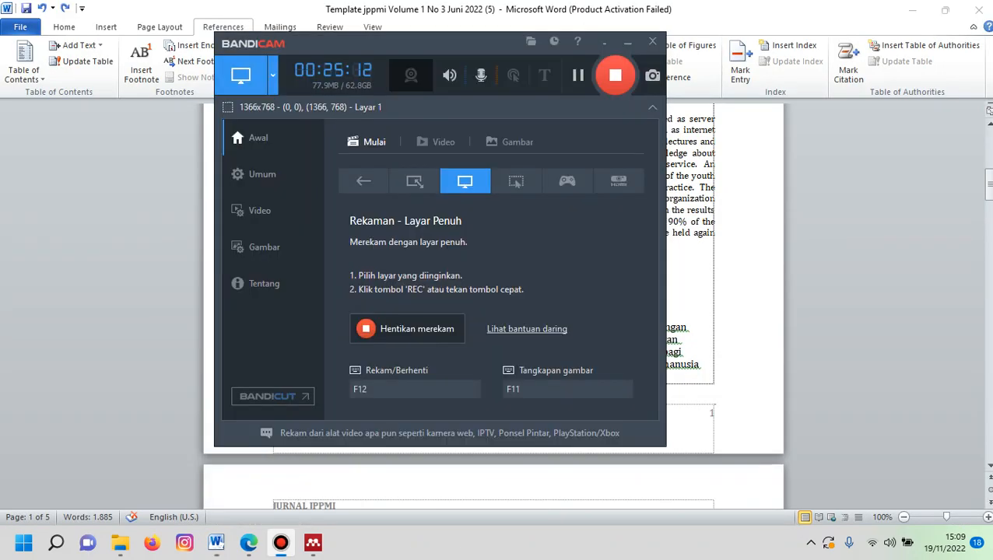
left_click(281, 543)
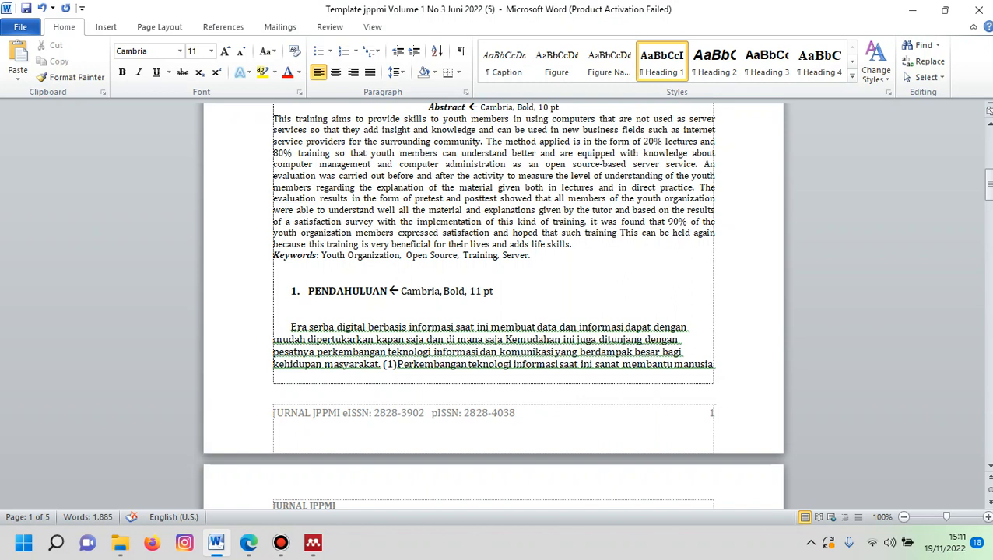
- Delete the "(1)" citation after "kehidupan masyarakat." in the first paragraph under "PENDAHULUAN"
mouse_move(394, 364)
left_mouse_down()
mouse_move(382, 364)
mouse_move(397, 364)
left_mouse_up()
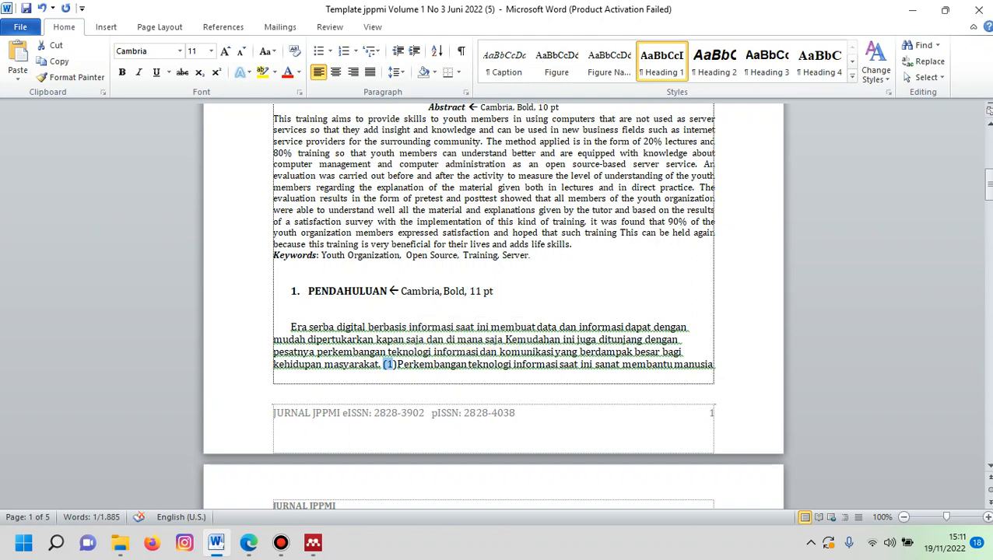
left_click(420, 364)
left_click_drag(382, 364, 396, 364)
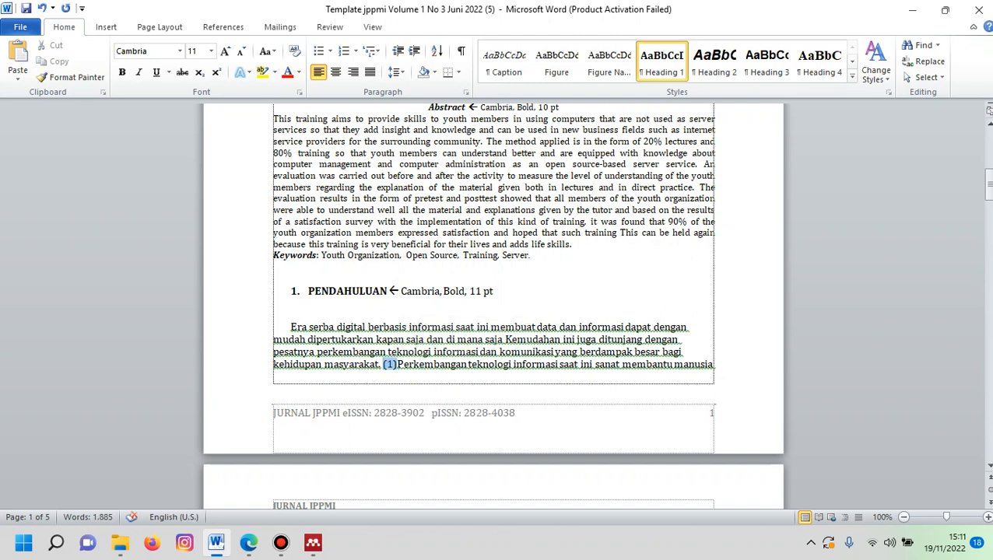
key("Delete")
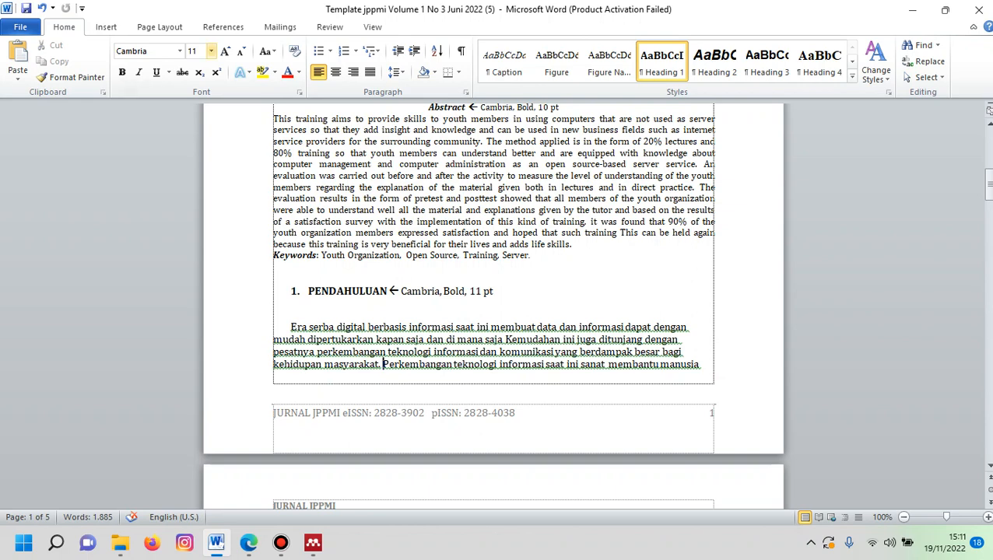
- Insert a Mendeley citation for "Era Digital dan Tantangannya. Seminar Nasional Pendidikan" after "kehidupan masyarakat.", finding the entry by its author
left_click(223, 28)
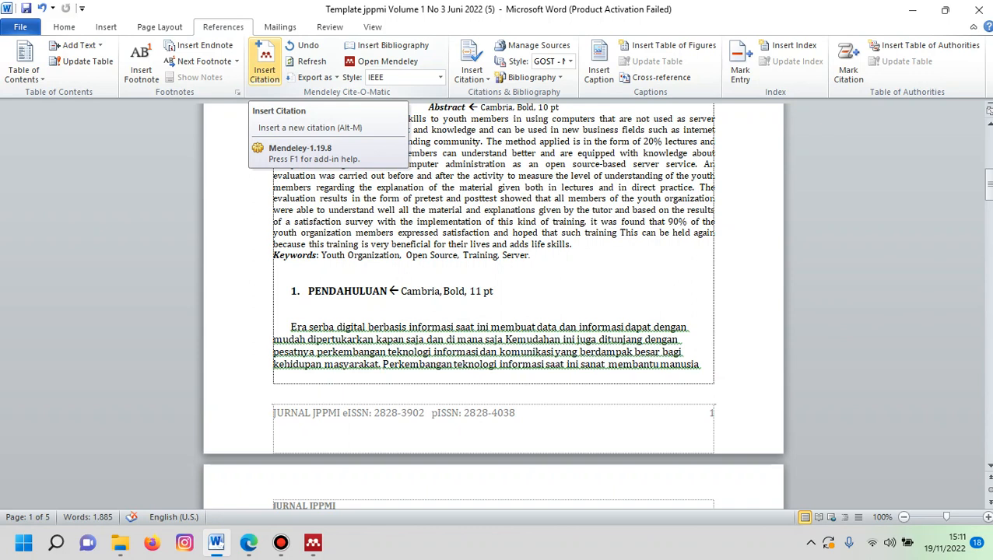
left_click(265, 66)
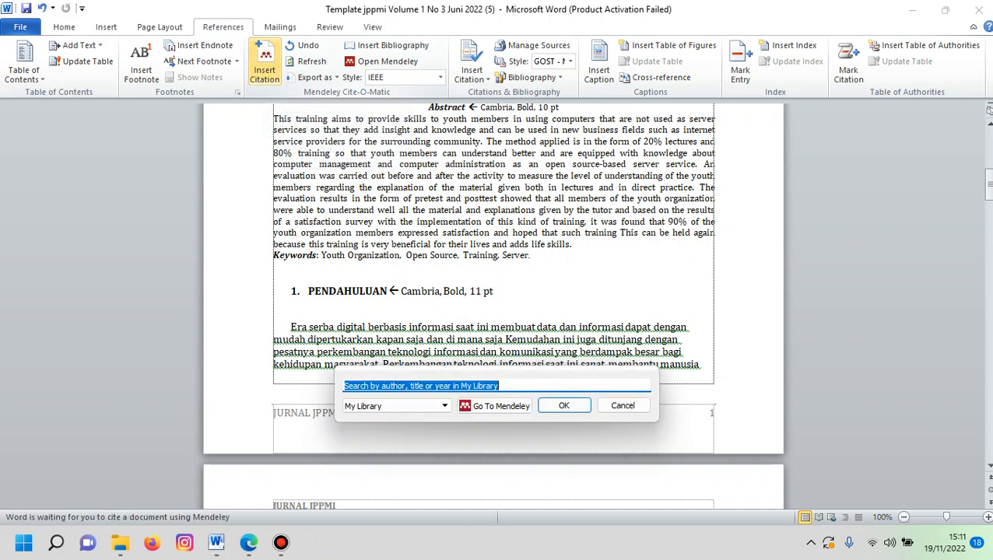
key("BackSpace")
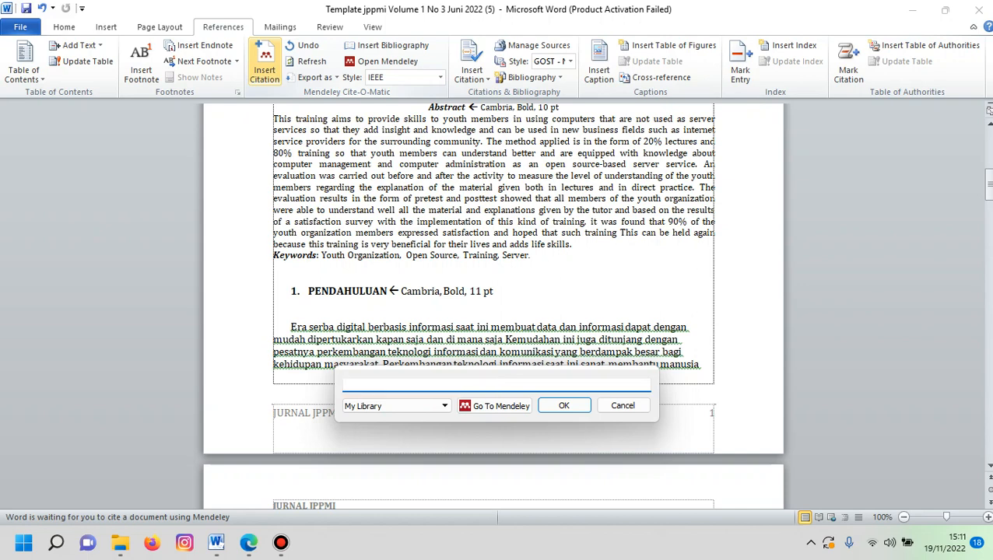
type("w")
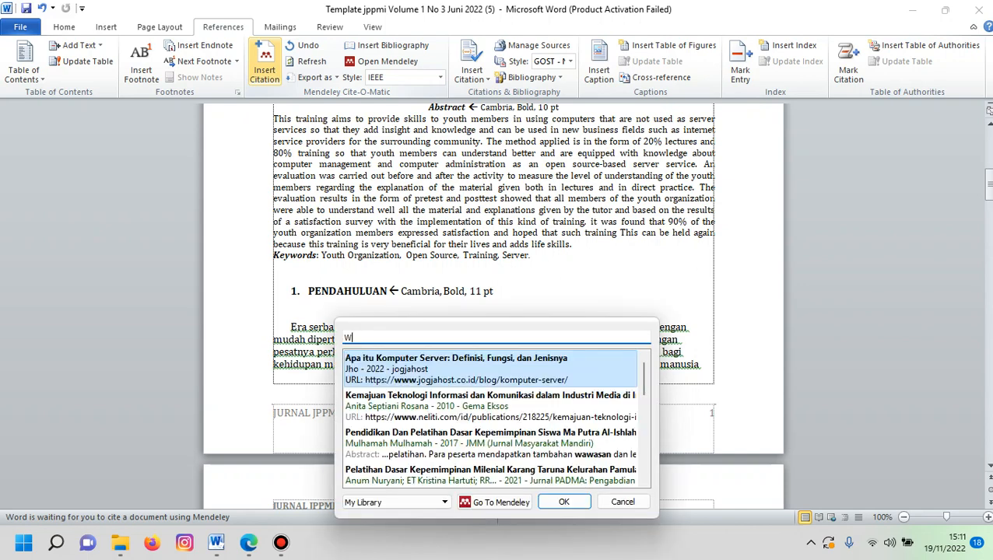
type("a")
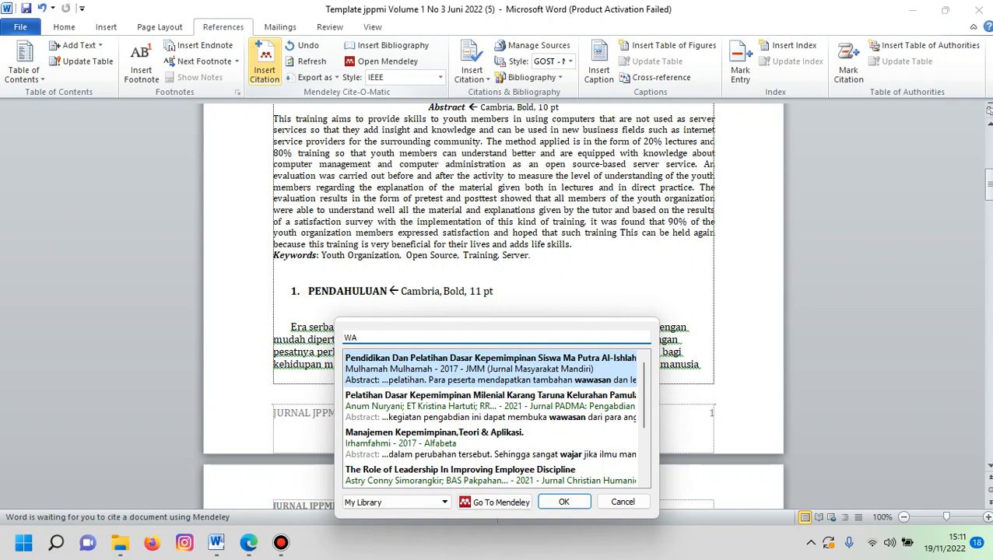
type("w")
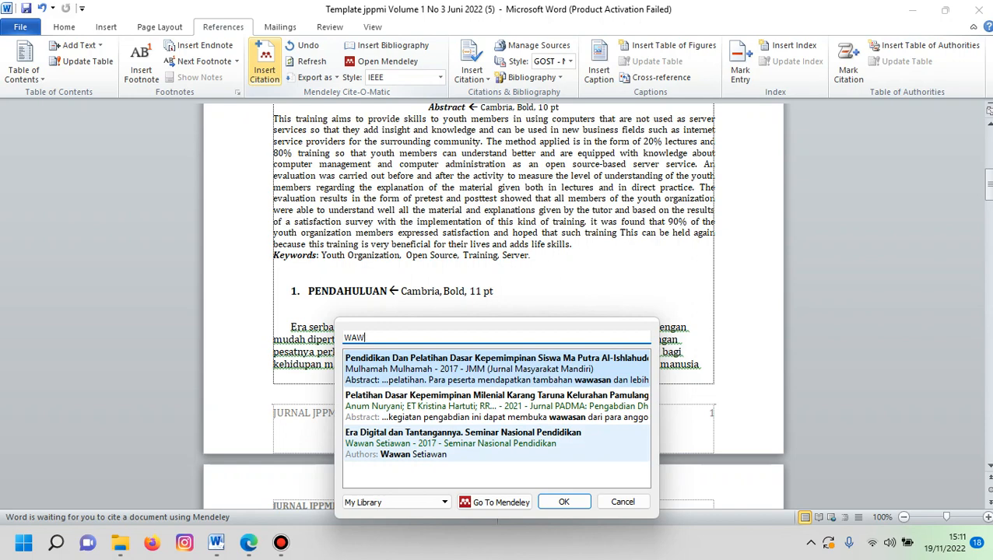
left_click(463, 438)
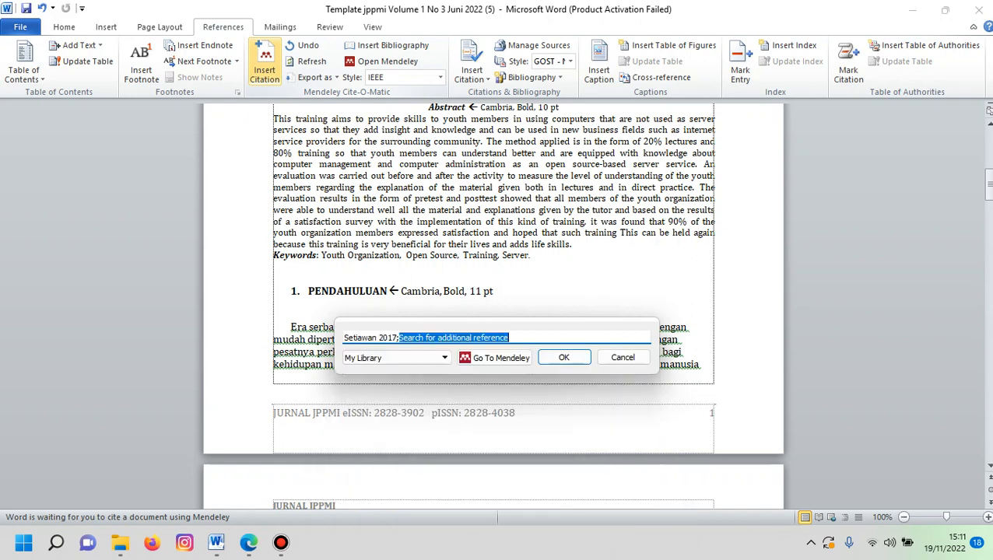
key("Return")
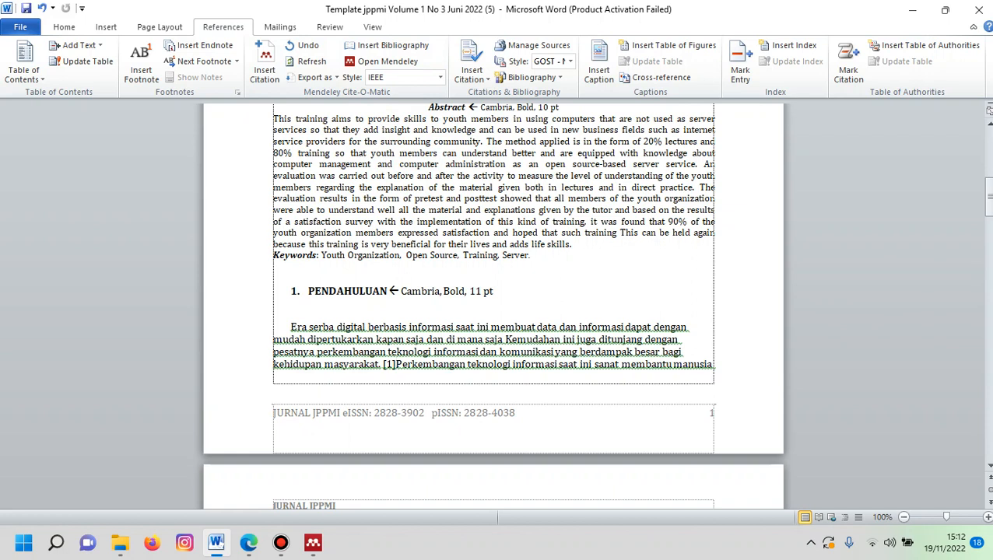
key("Left")
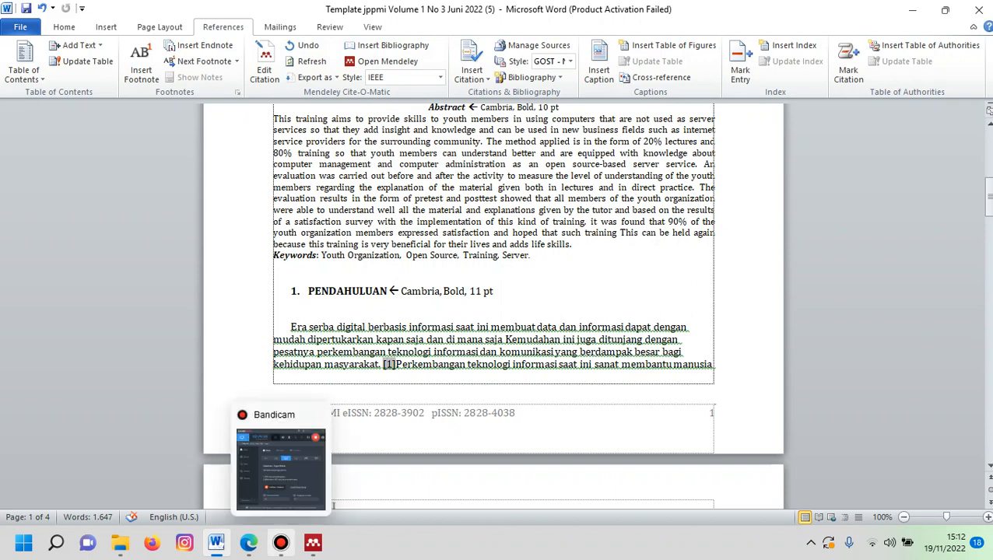
left_click(281, 542)
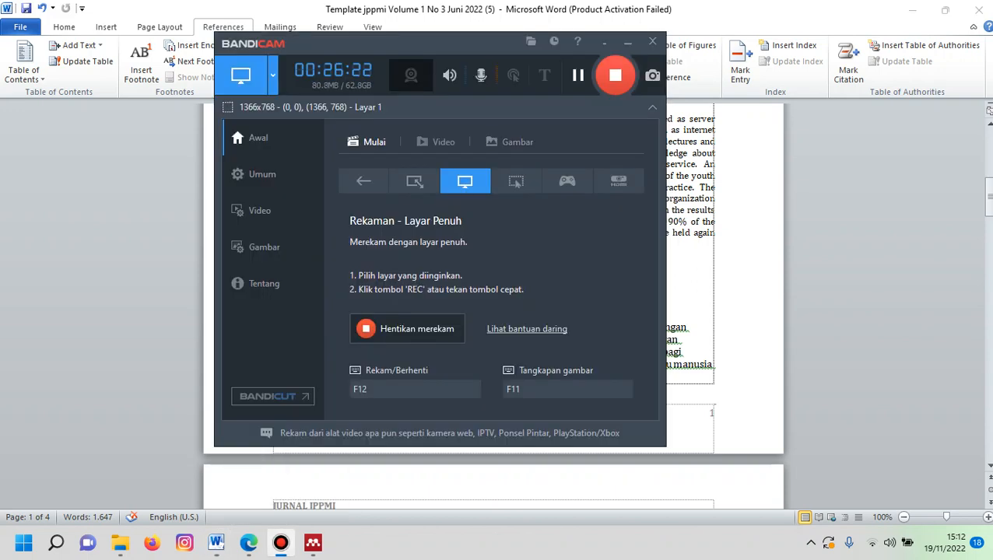
key("super+d")
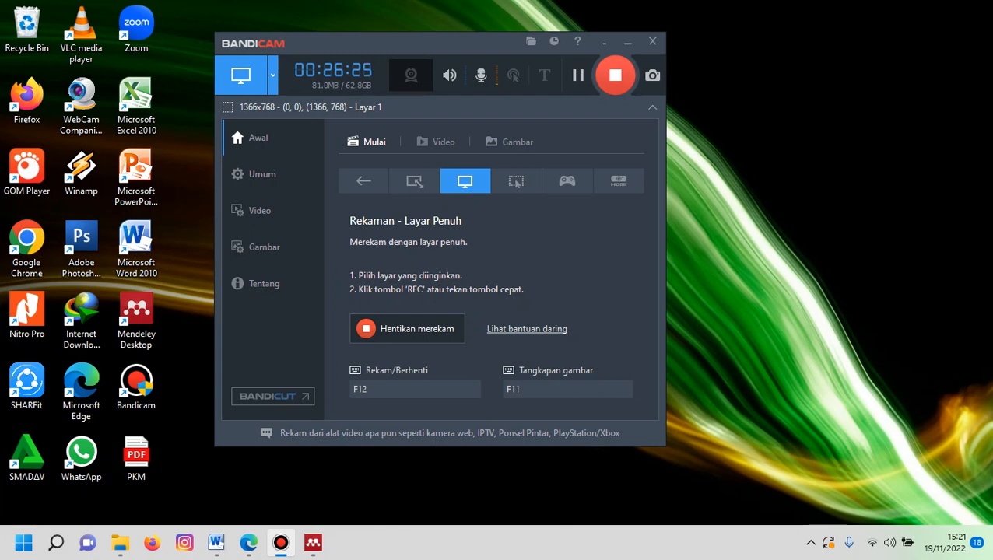
mouse_move(281, 543)
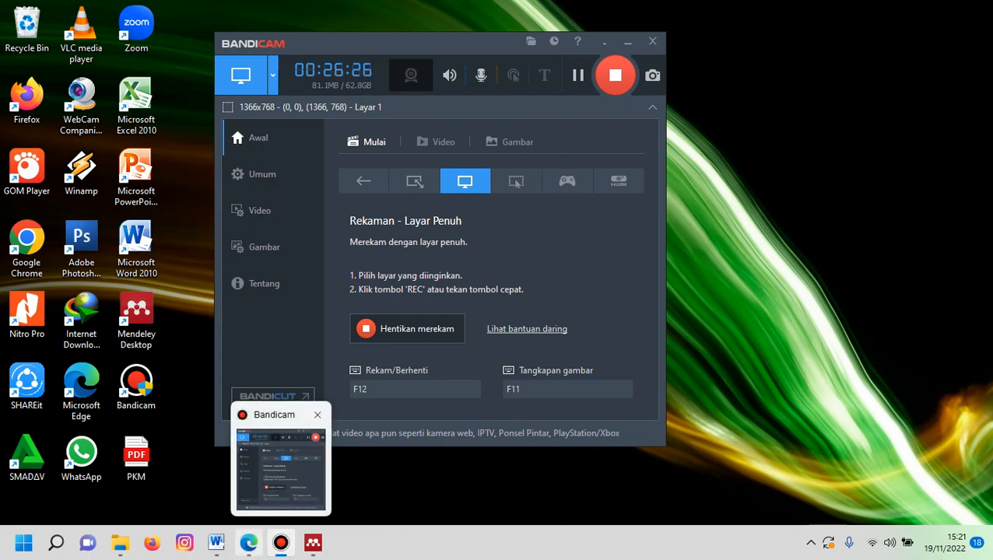
- Copy reference [2] from PKM.pdf in Edge and open its PDF, "Kemajuan Teknologi Informasi dan Komunikasi dalam Industri Media di Indonesia", in Mendeley Desktop
left_click(249, 543)
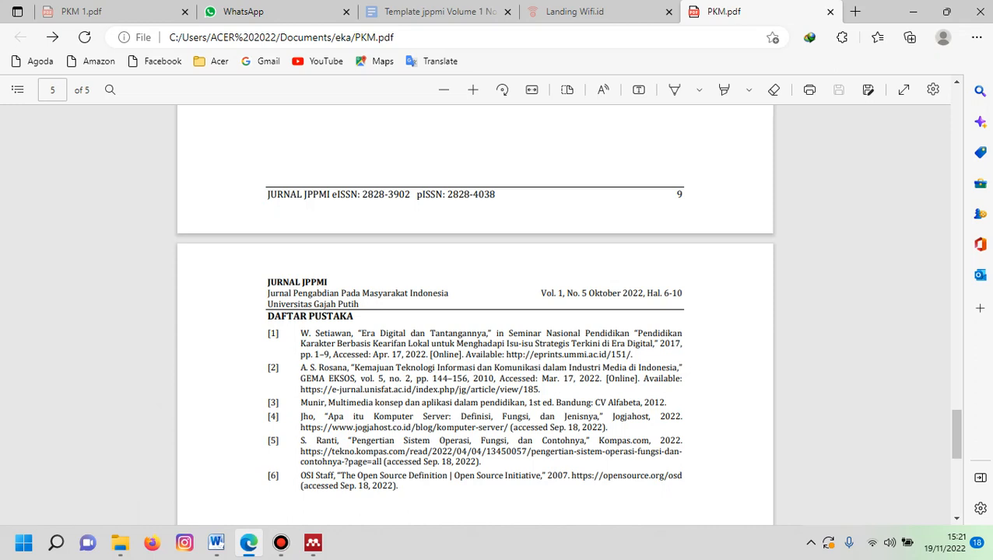
left_click_drag(300, 367, 540, 389)
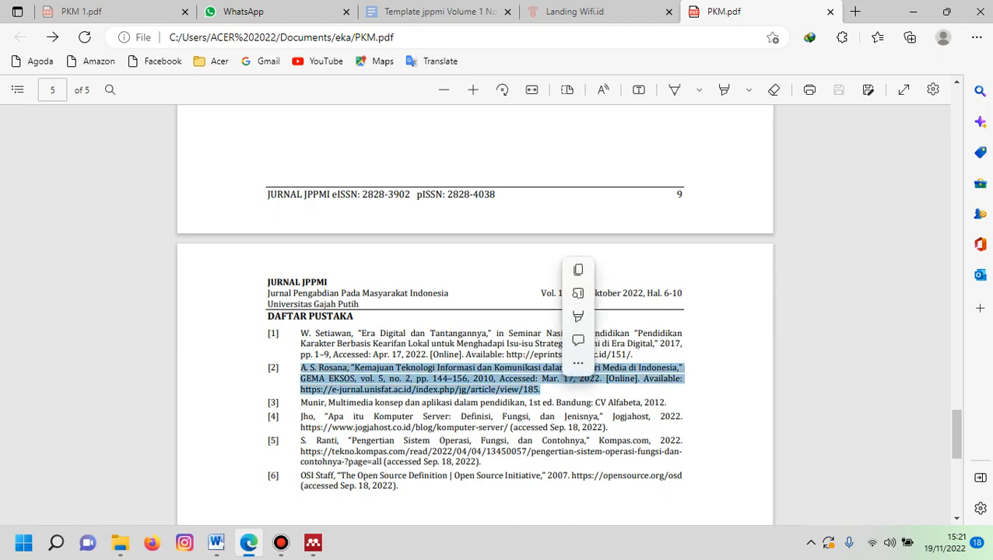
key("ctrl+c")
key("Escape")
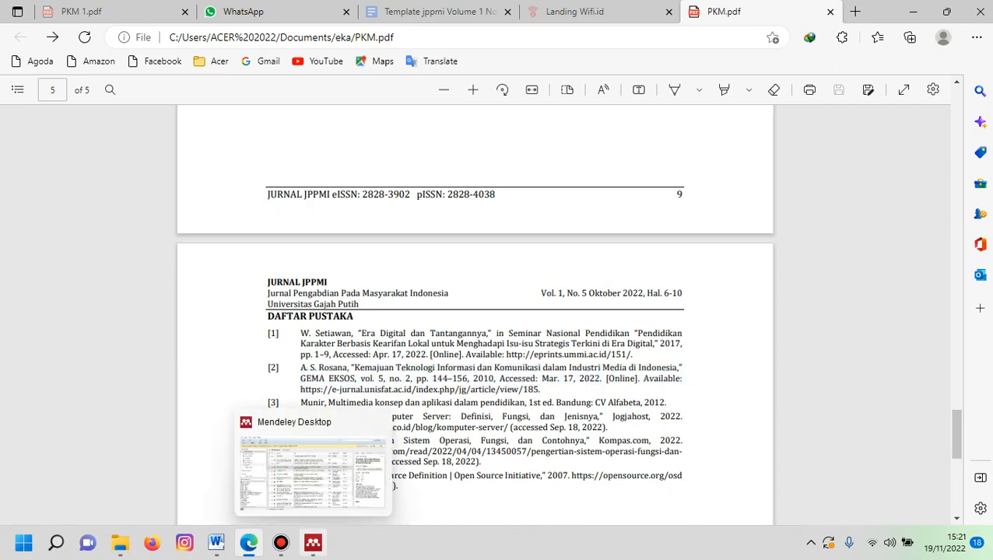
left_click(313, 542)
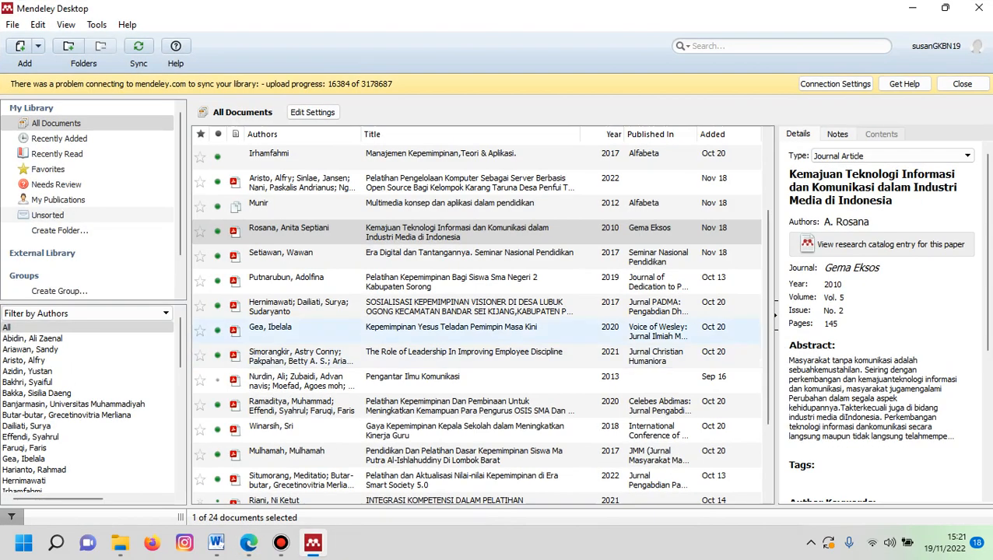
double_click(319, 233)
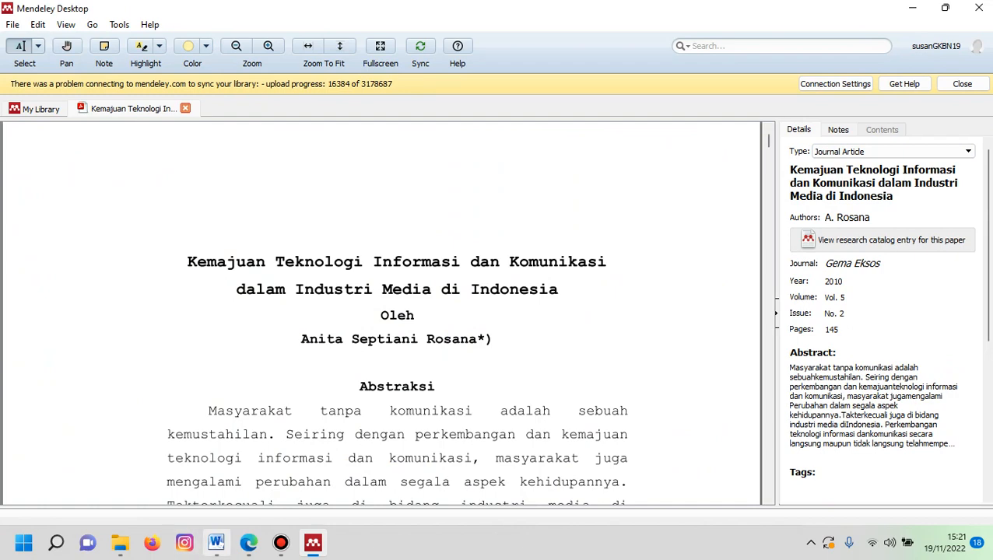
- Switch to the Word template and delete the plain-text "[2]." after "kendala" at the end of the first "PENDAHULUAN" paragraph
left_click(217, 543)
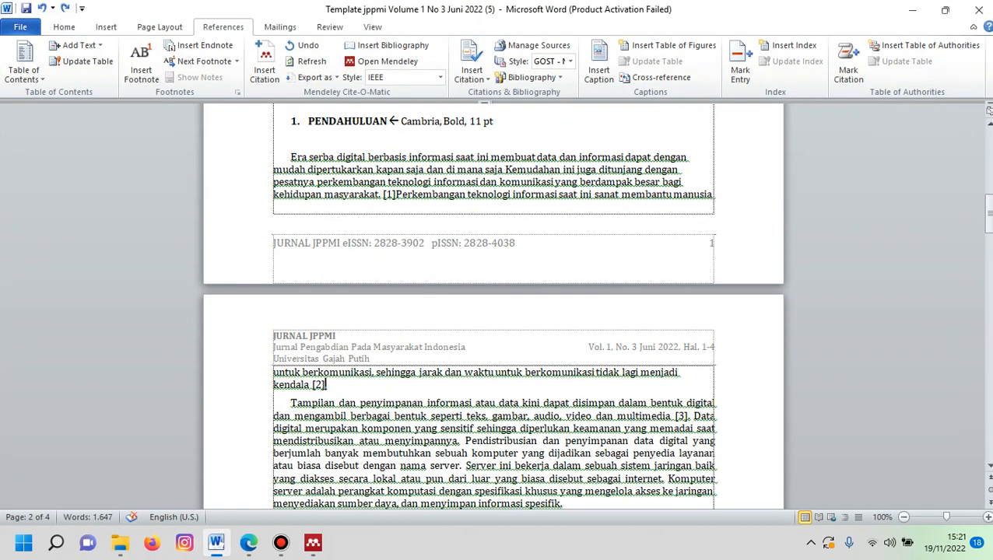
type(".")
key("shift+Left")
key("shift+Left")
key("shift+Left")
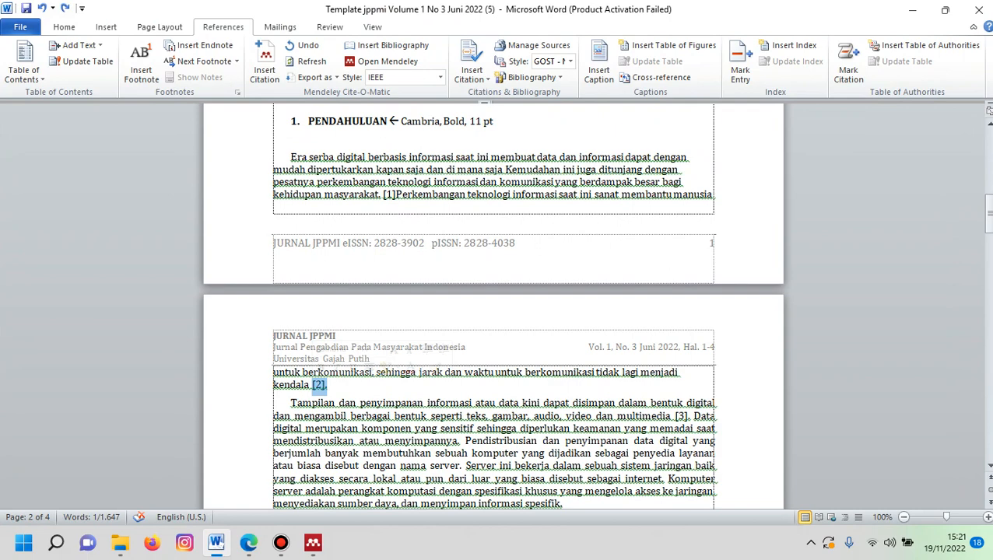
key("BackSpace")
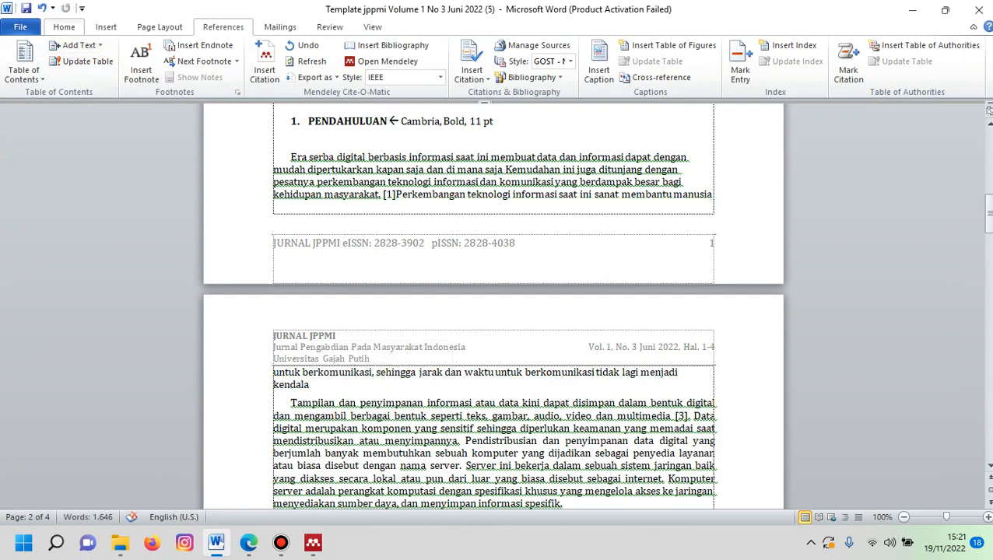
- Insert a Mendeley citation for "Kemajuan Teknologi Informasi dan Komunikasi dalam Industri Media di Indonesia" after "kendala", finding the entry by its author
left_click(64, 27)
left_click(223, 27)
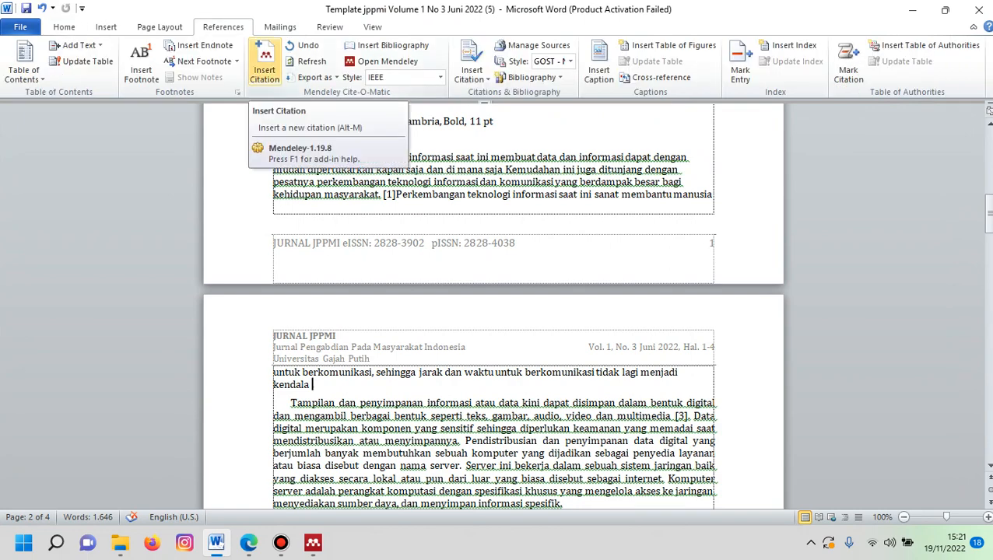
left_click(265, 70)
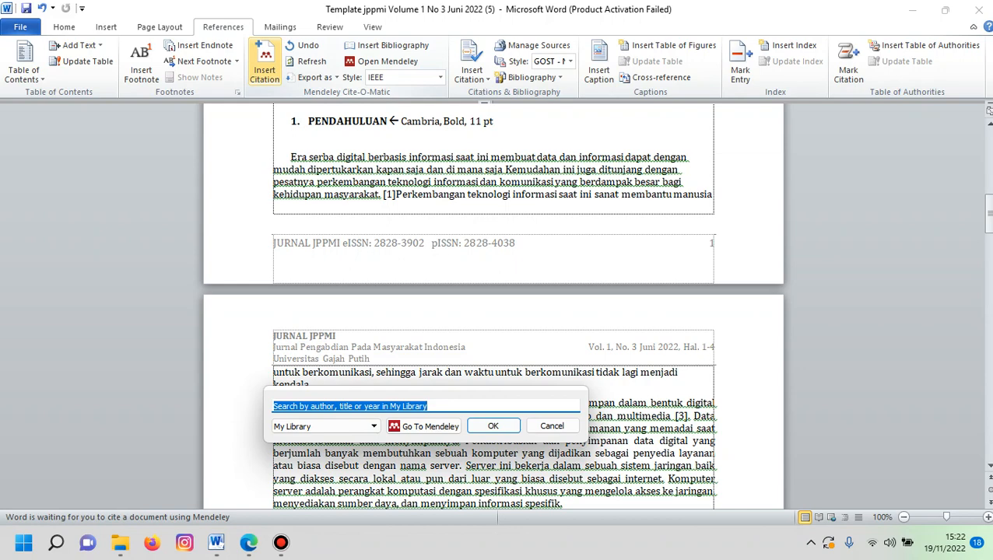
type("A")
key("BackSpace")
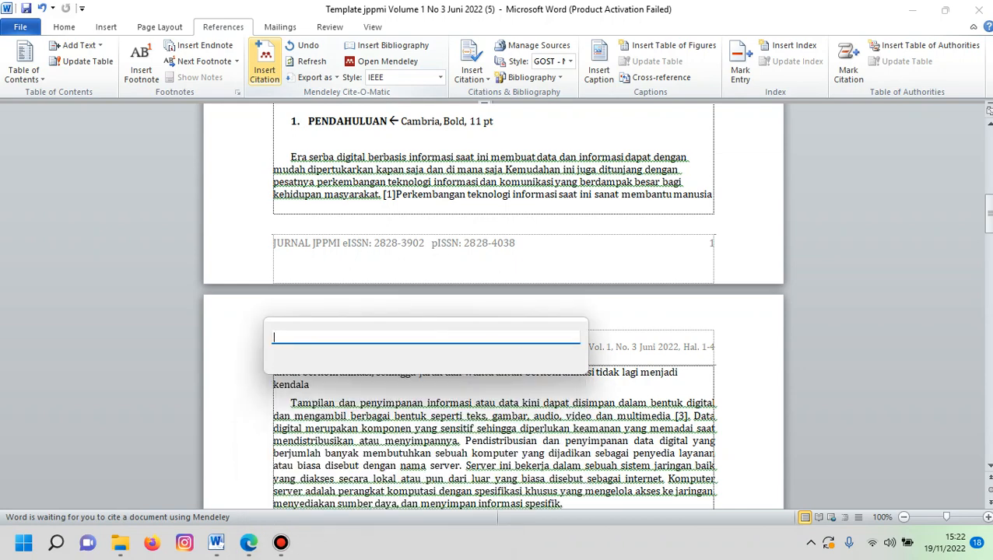
type("R")
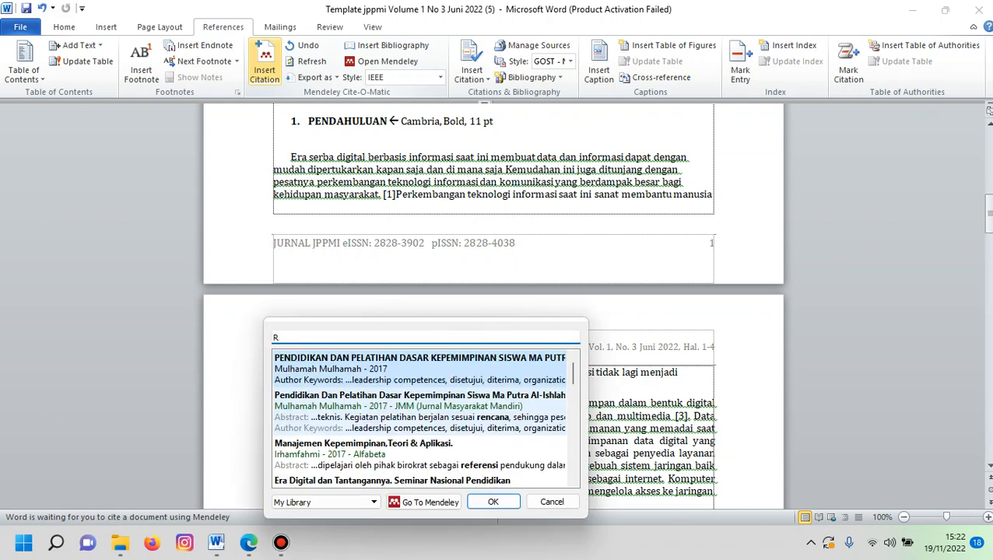
type("OSA")
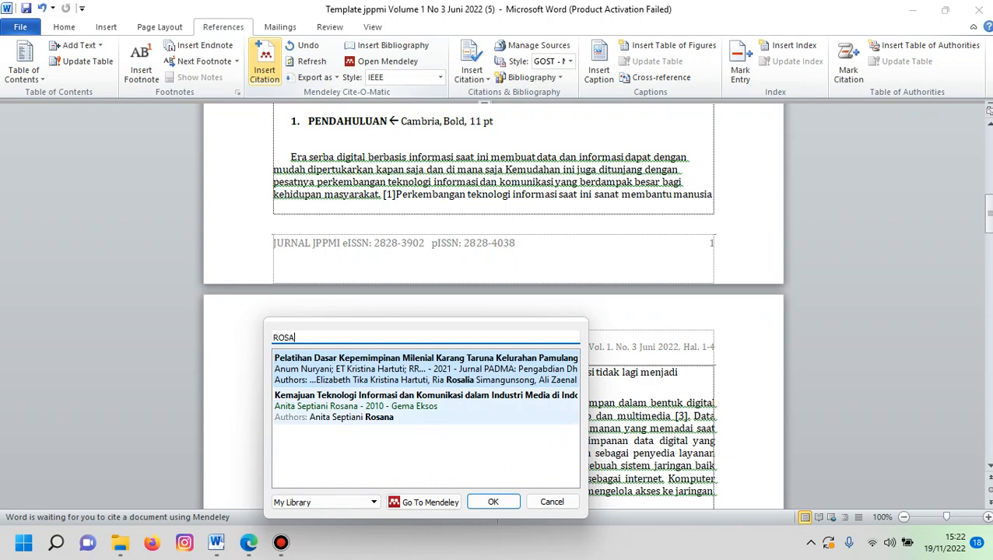
key("Down")
key("Return")
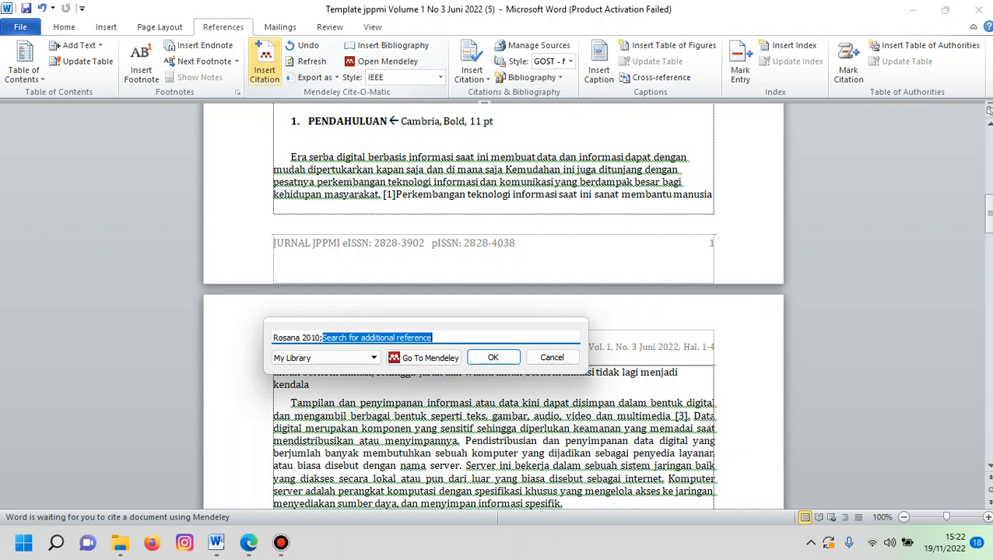
key("Return")
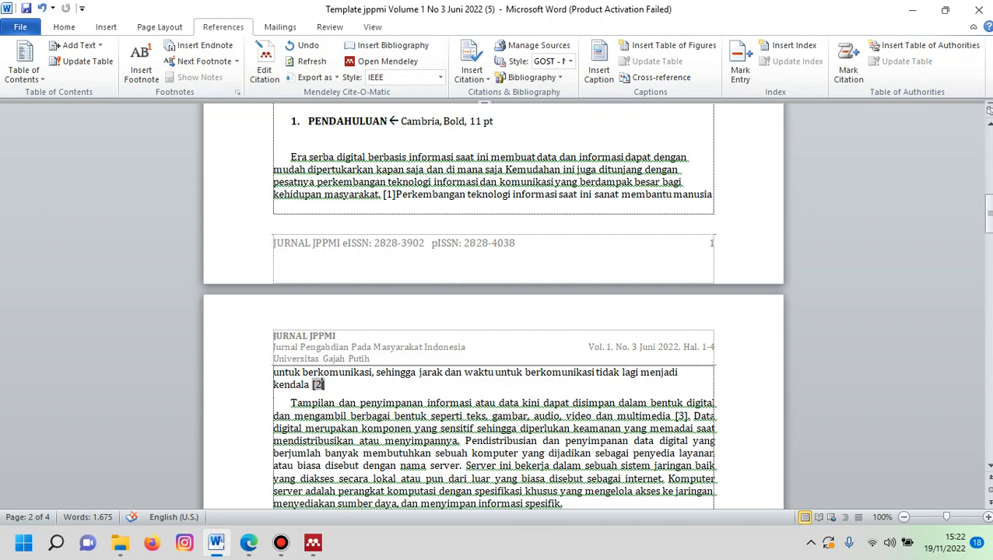
left_click(281, 543)
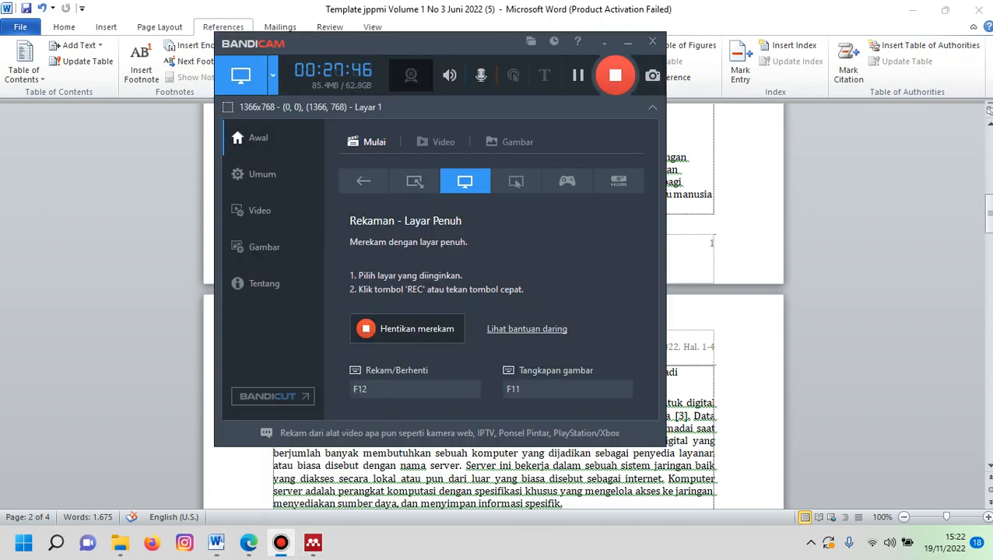
left_click(579, 75)
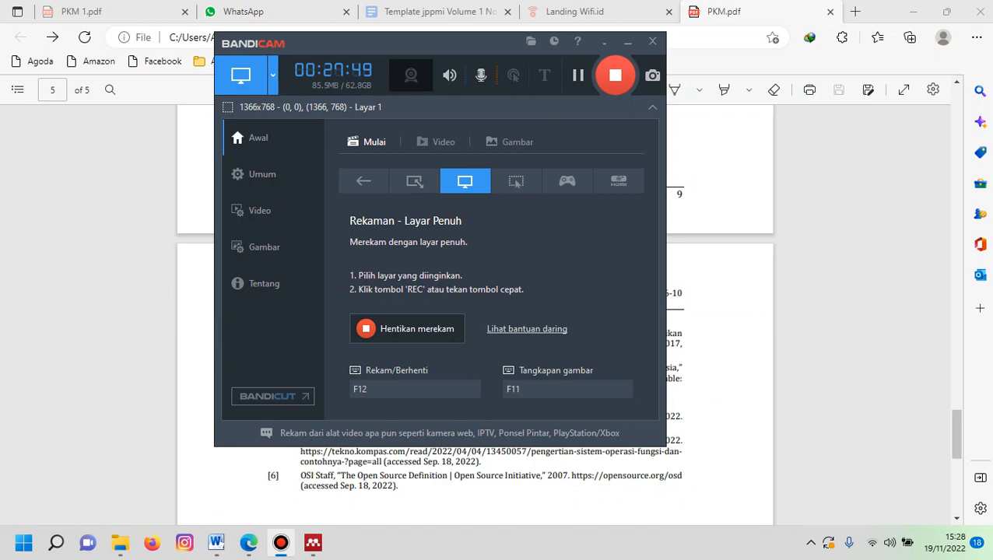
left_click(628, 42)
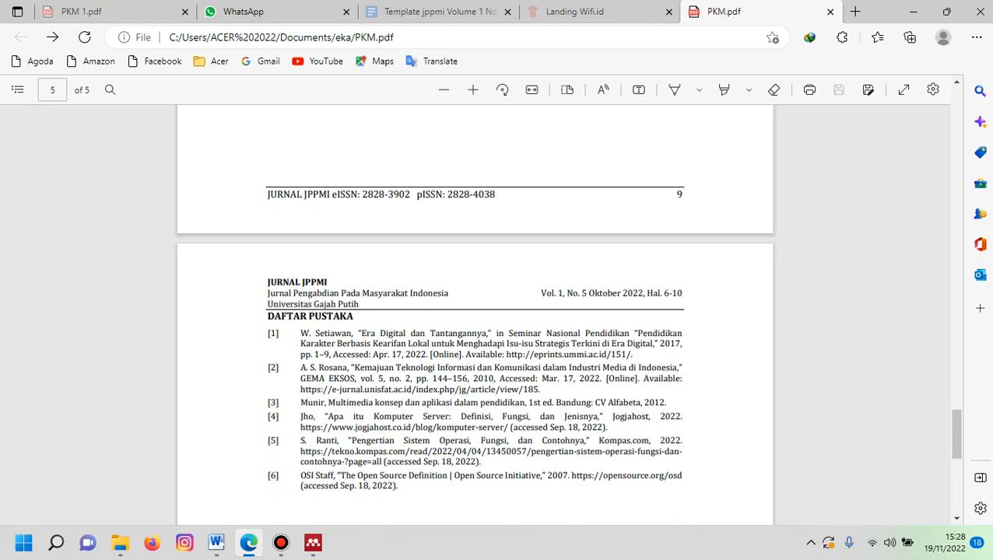
- Copy the title of reference [3] from PKM.pdf, open "Multimedia konsep dan aplikasi dalam pendidikan" in Mendeley Desktop and check its document type and details
left_click_drag(300, 402, 526, 402)
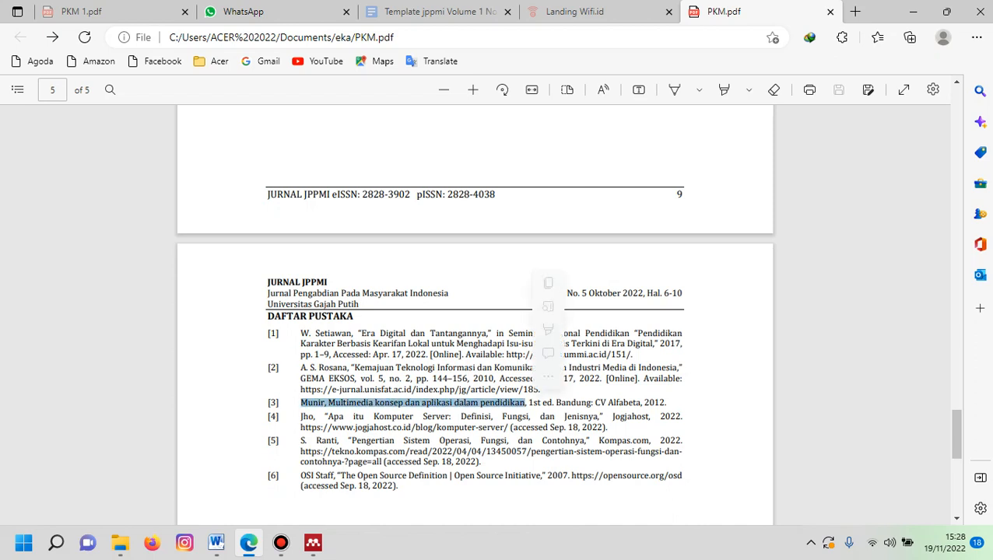
left_click(548, 283)
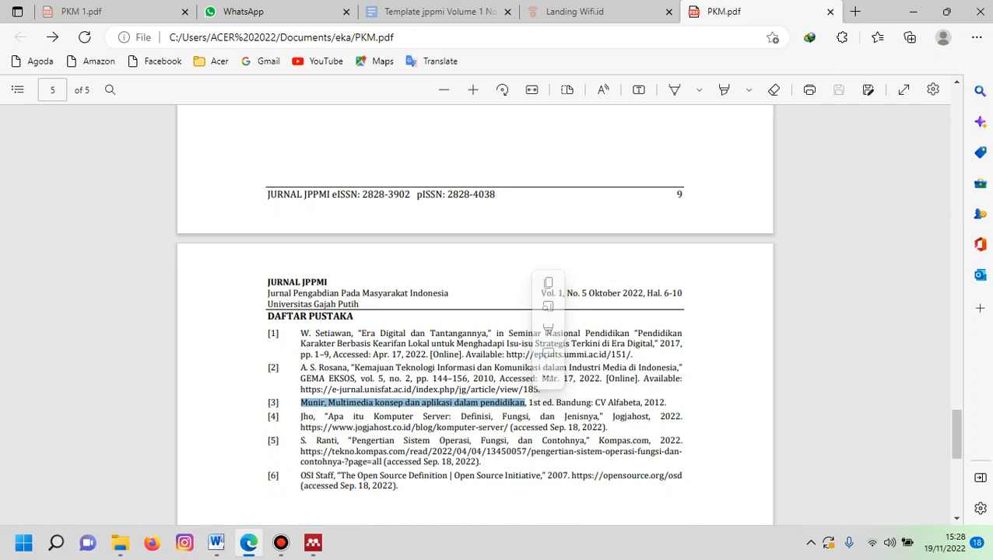
left_click(313, 542)
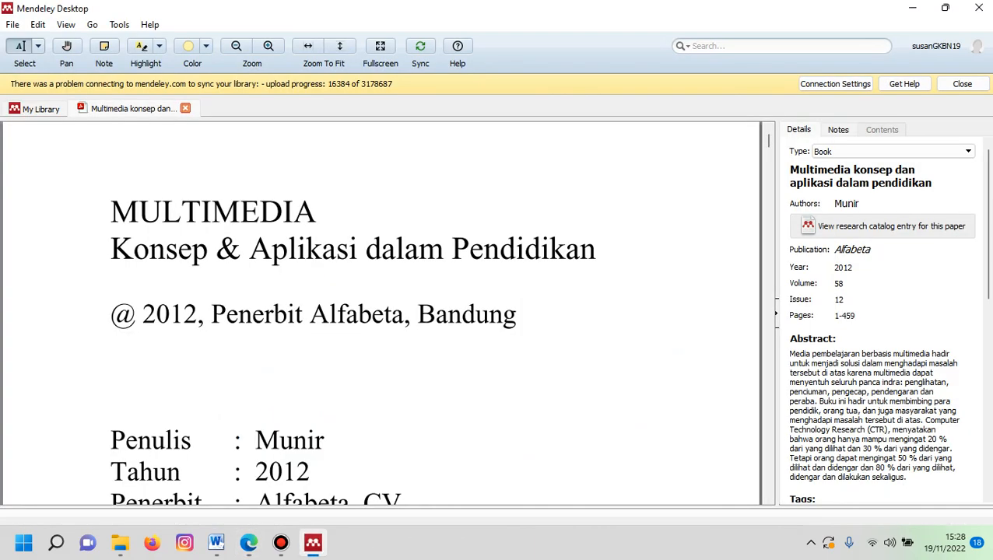
left_click(185, 108)
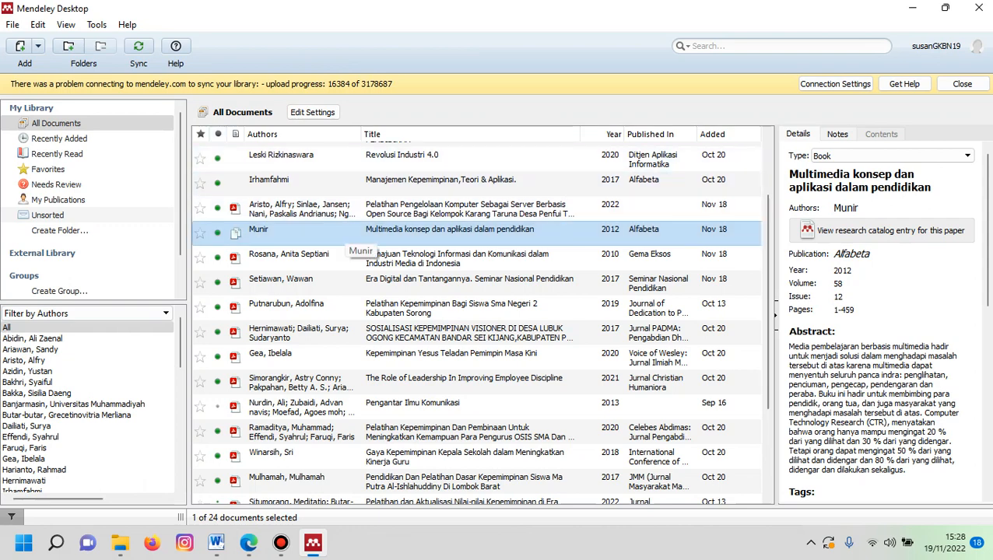
double_click(350, 234)
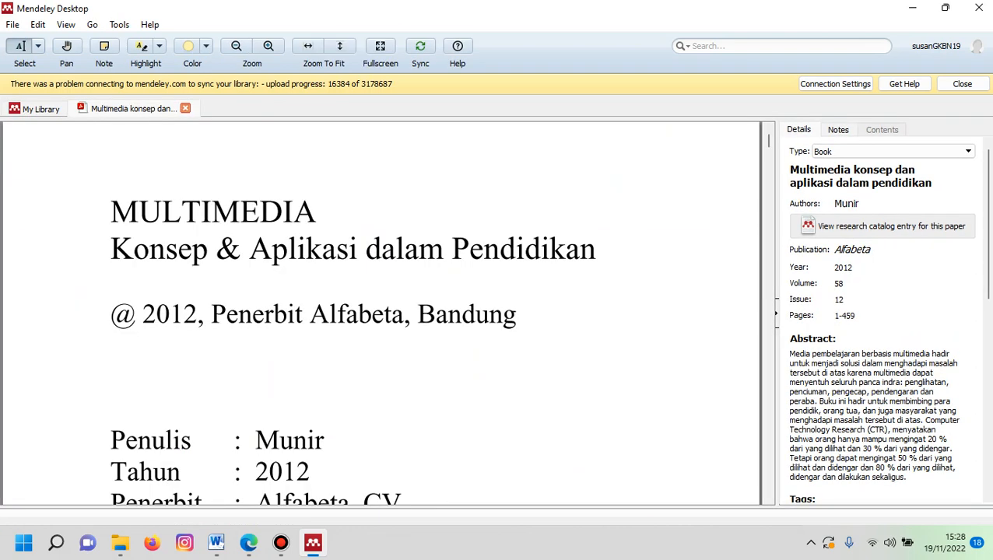
left_click(967, 151)
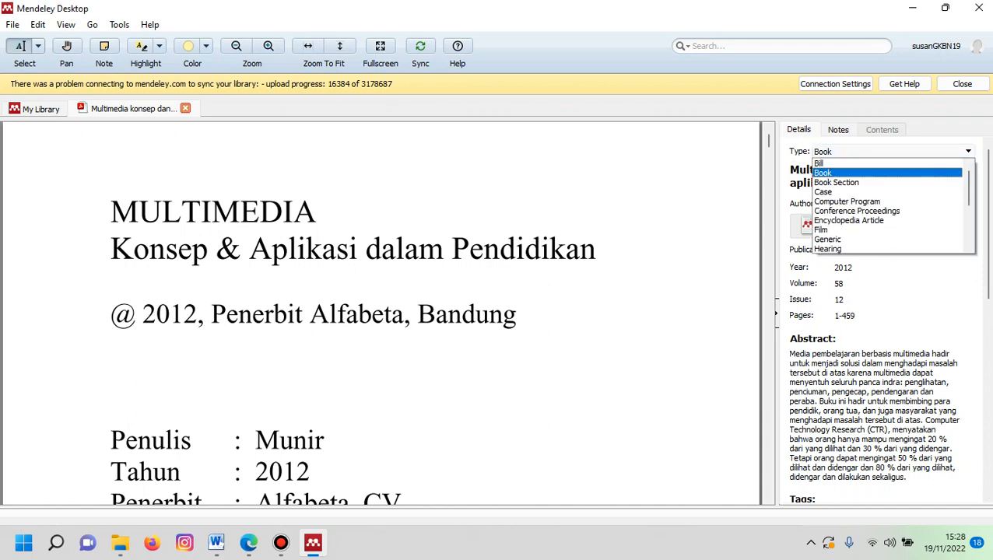
left_click(967, 151)
left_click_drag(988, 187, 987, 243)
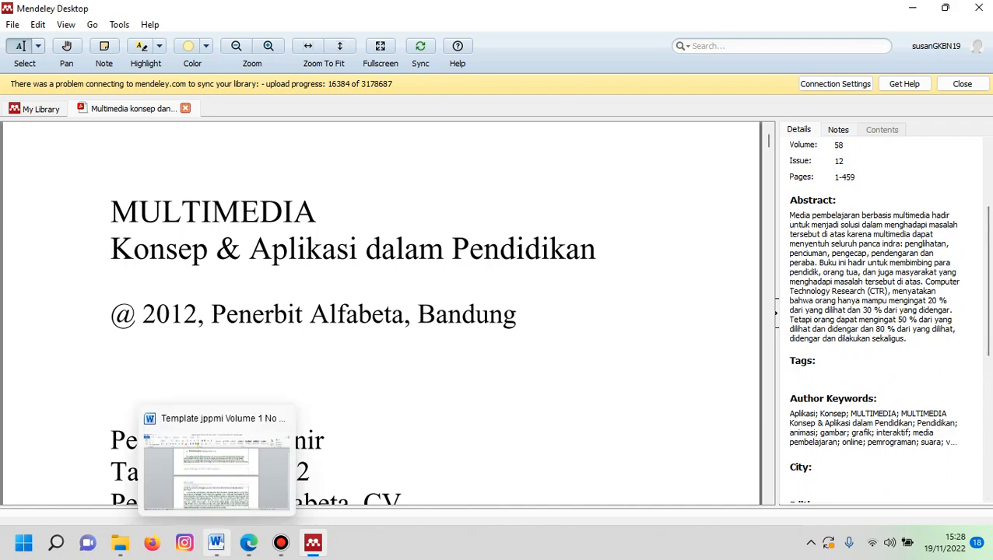
- Switch to the Word template and delete the plain-text "[3]." after "video dan multimedia" in the second "PENDAHULUAN" paragraph
left_click(216, 542)
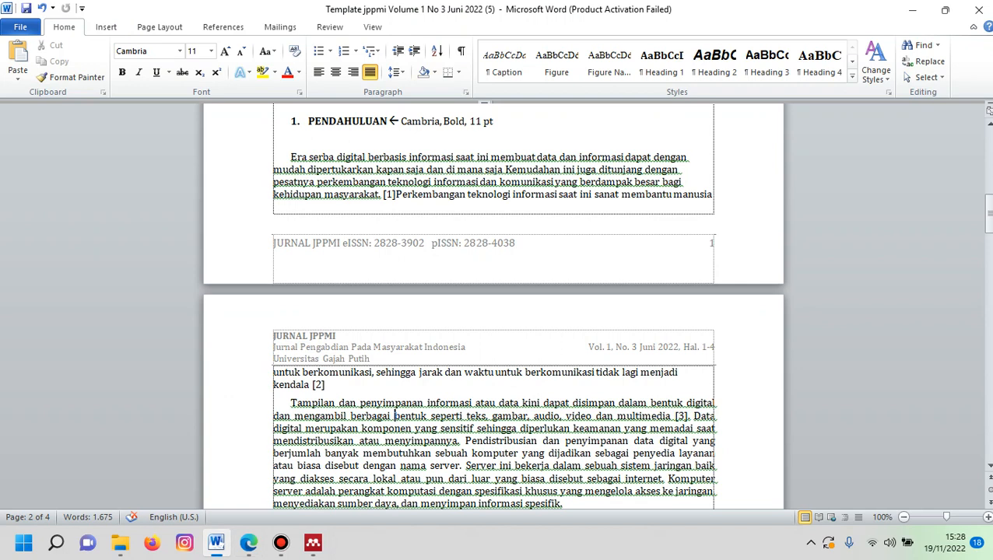
left_click(674, 415)
left_click_drag(674, 416, 692, 415)
key("BackSpace")
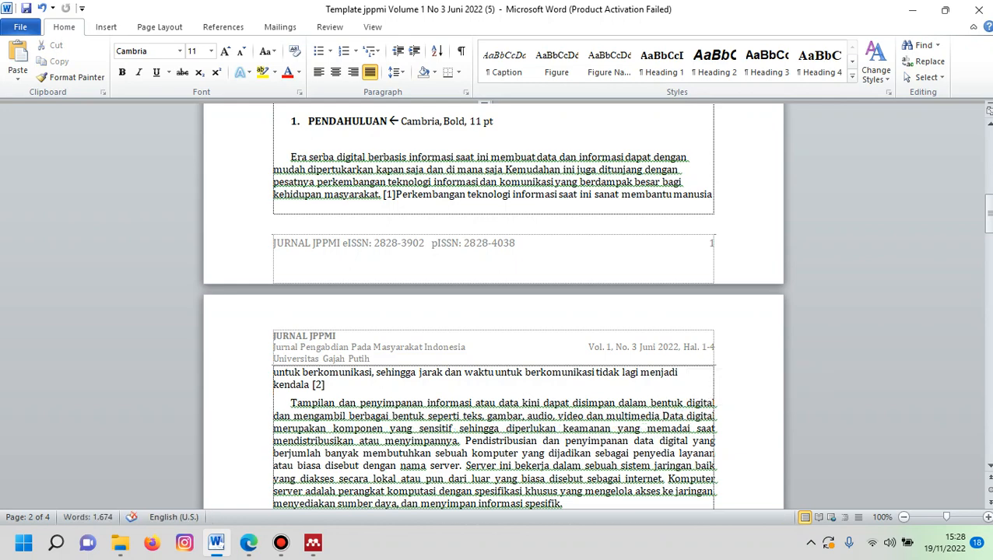
- Insert a Mendeley citation for "Multimedia konsep dan aplikasi dalam pendidikan" after "video dan multimedia", finding the entry by its author
left_click(223, 27)
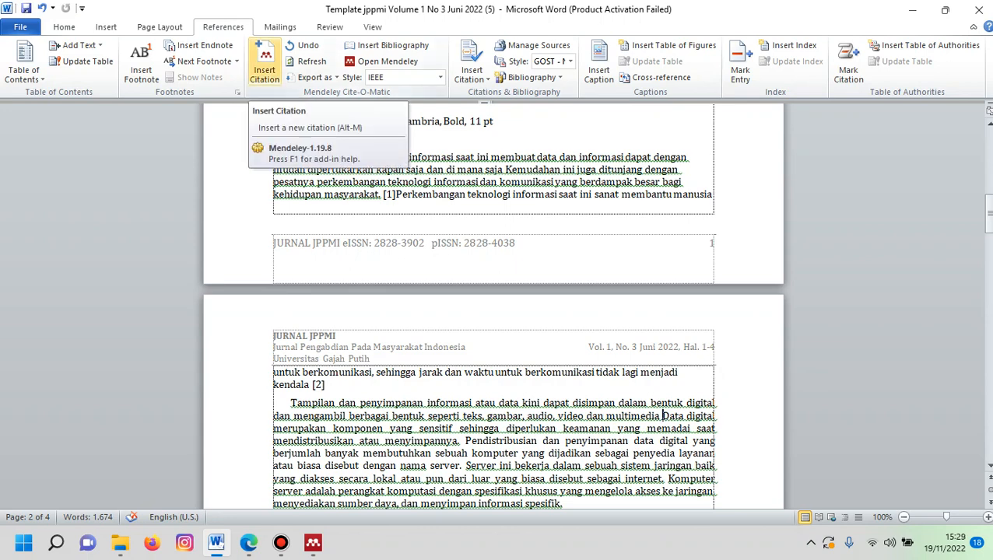
left_click(264, 66)
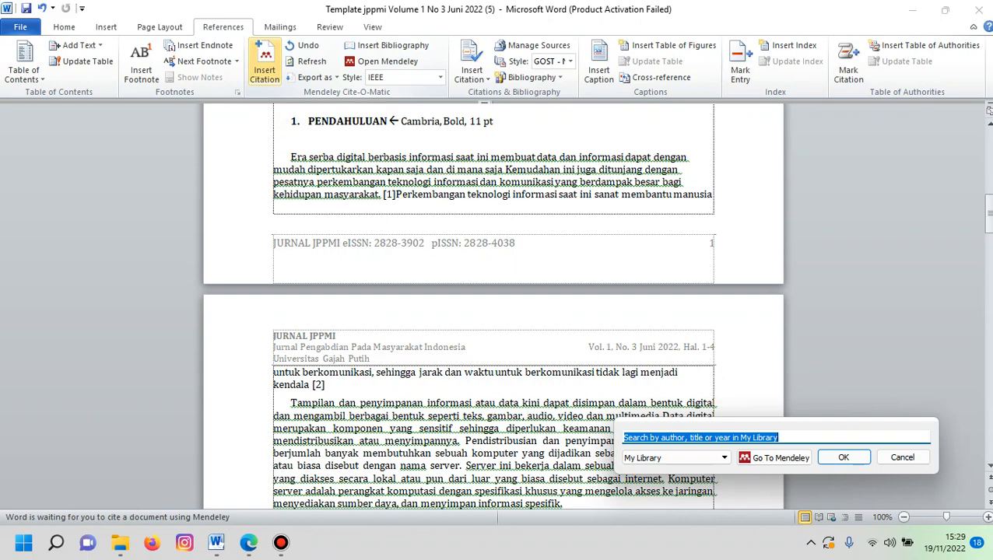
type("MUNI")
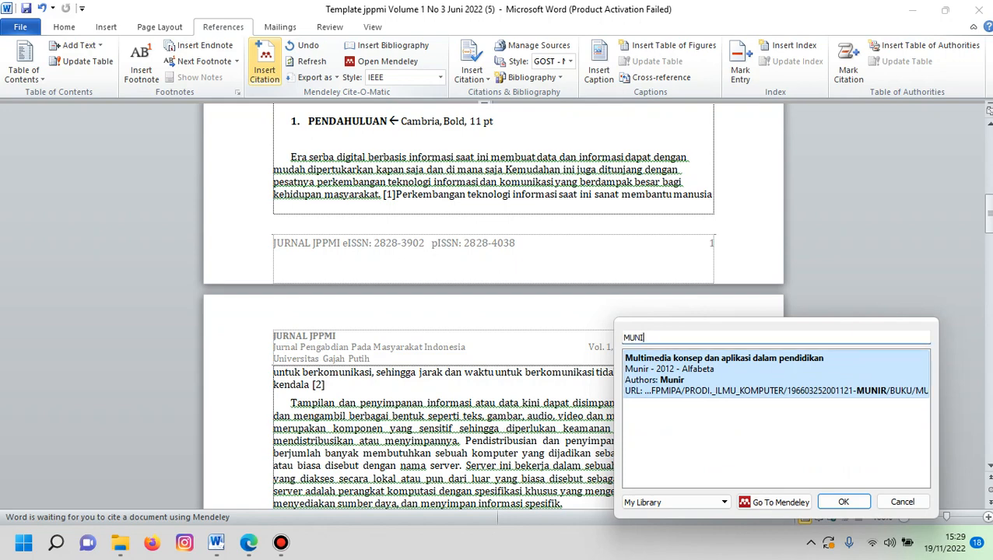
key("Return")
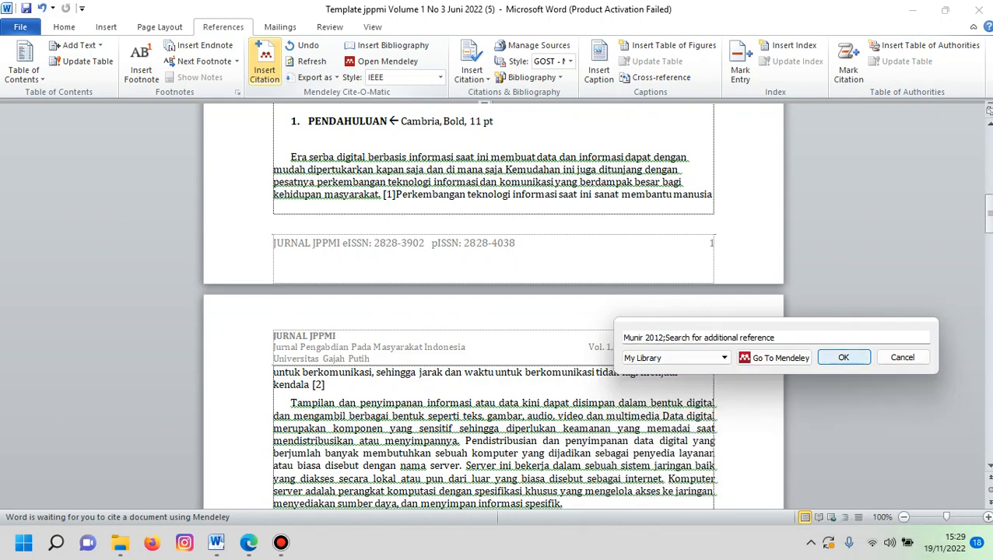
key("Return")
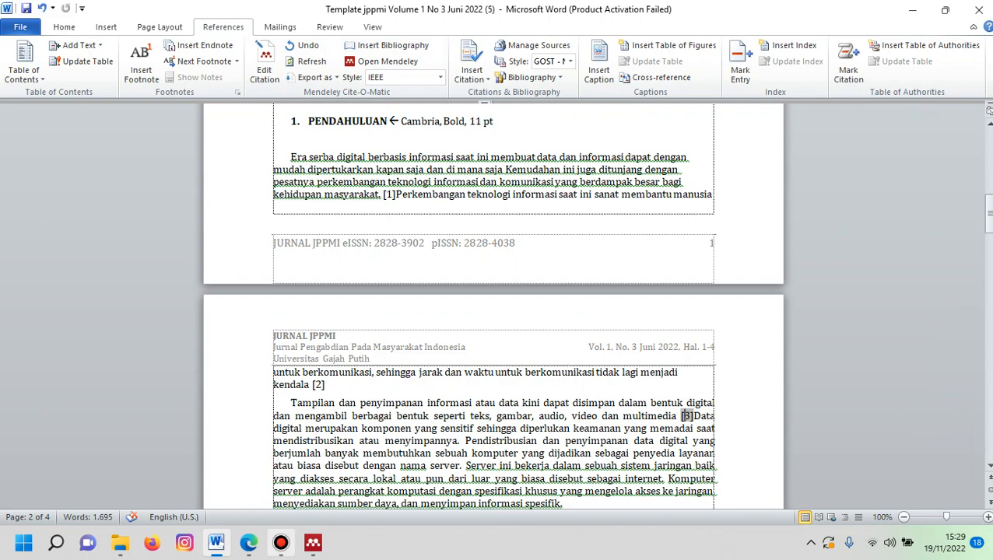
left_click(281, 542)
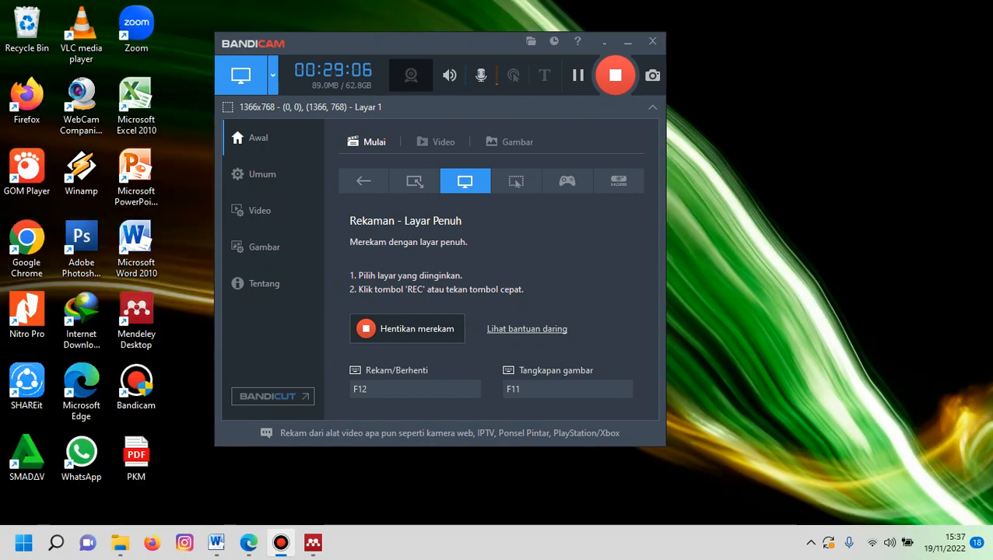
- Copy the title of reference [4] from PKM.pdf in Edge and review the "Apa itu Komputer Server: Definisi, Fungsi, dan Jenisnya" entry in Mendeley Desktop
left_click(248, 542)
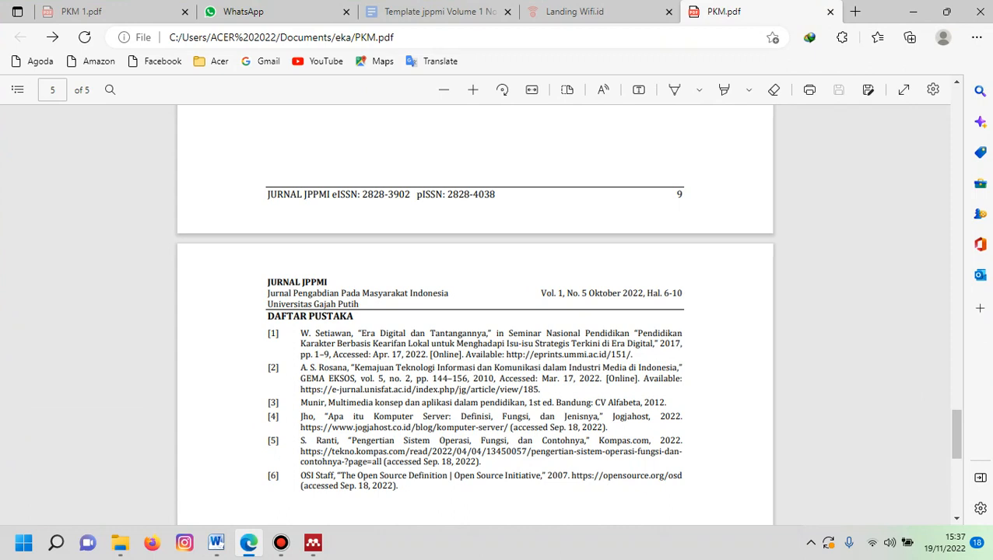
left_click_drag(300, 417, 596, 417)
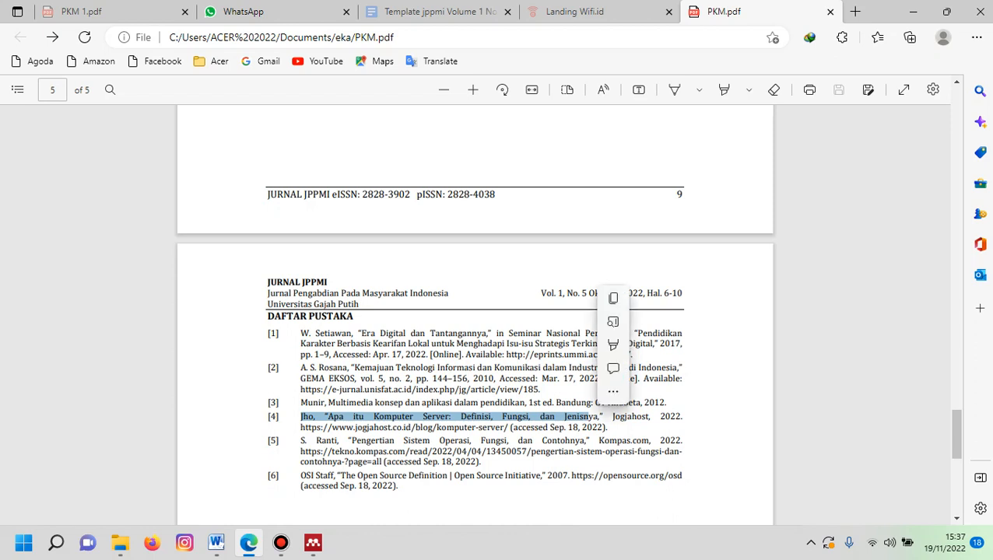
key("ctrl+c")
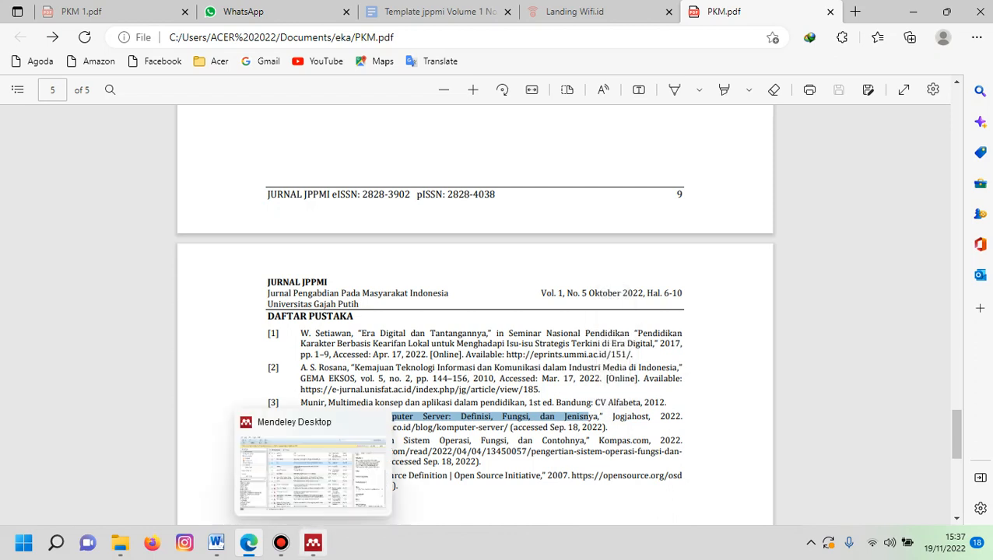
left_click(313, 542)
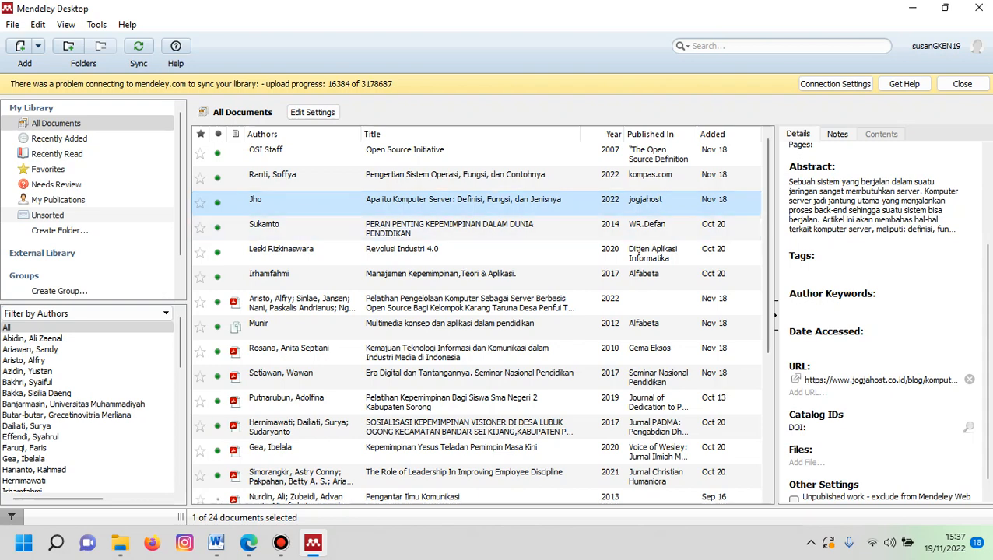
scroll(886, 321, "up", 2)
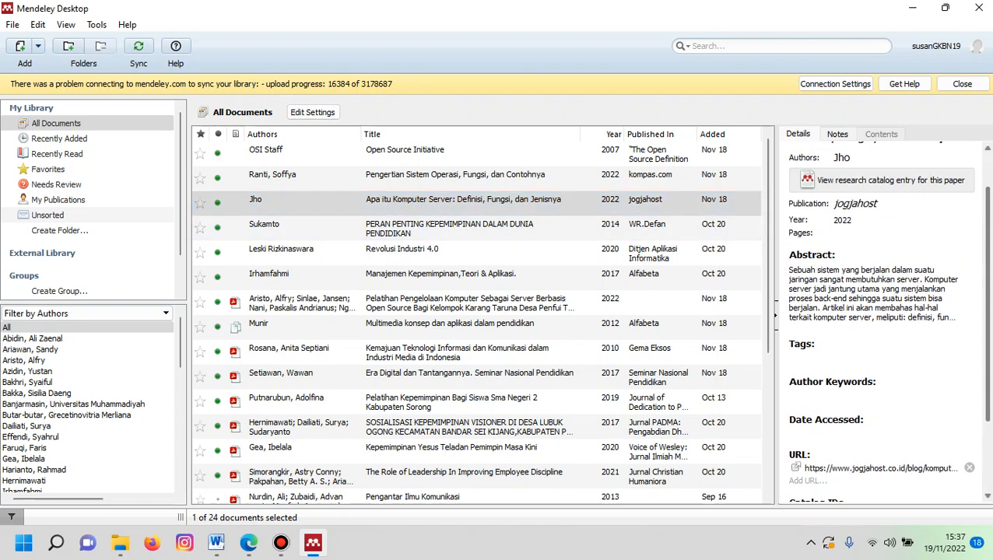
scroll(887, 320, "up", 1)
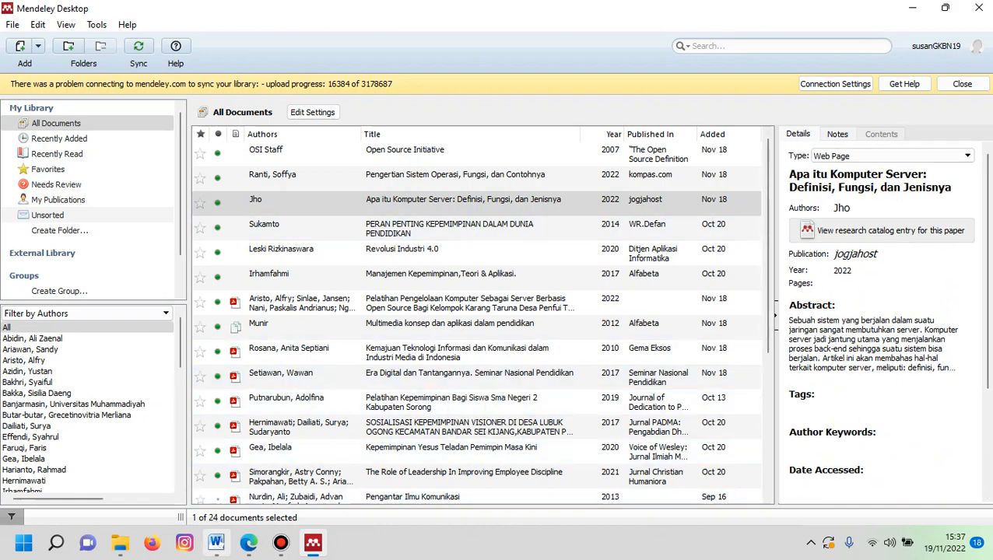
- Switch to the Word template and delete "[4" after "pengguna gunakan" in the paragraph beginning "Sistem yang memproses permintaan"
left_click(216, 542)
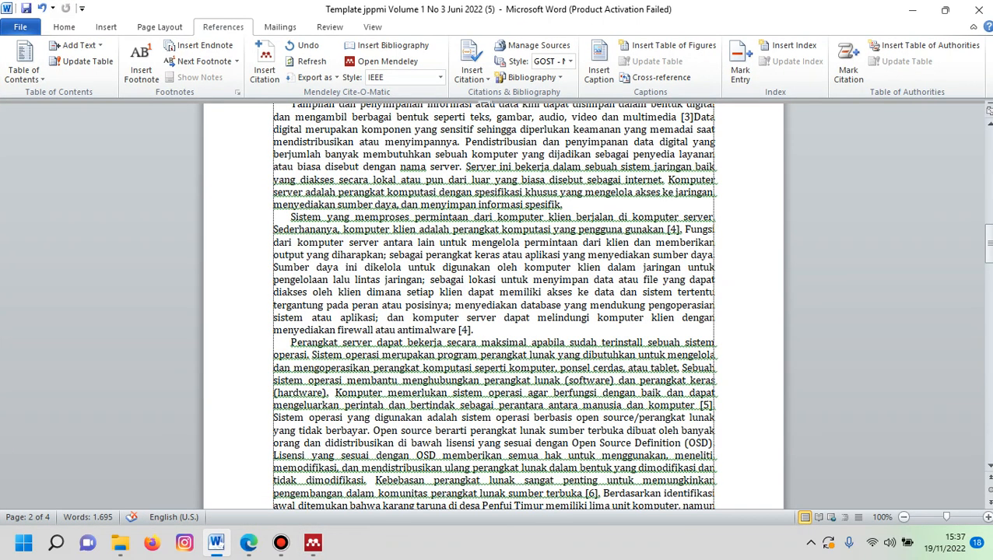
left_click(667, 230)
double_click(670, 230)
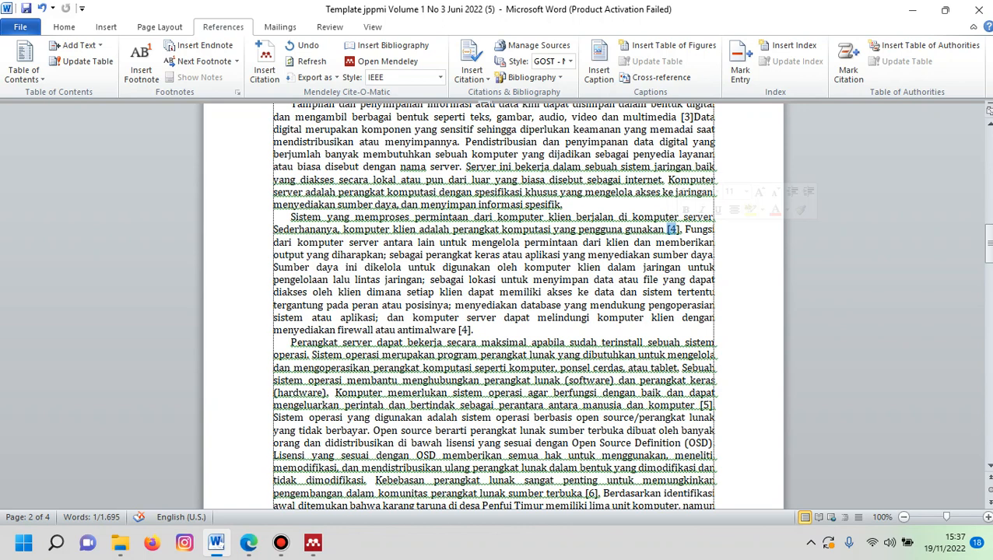
key("BackSpace")
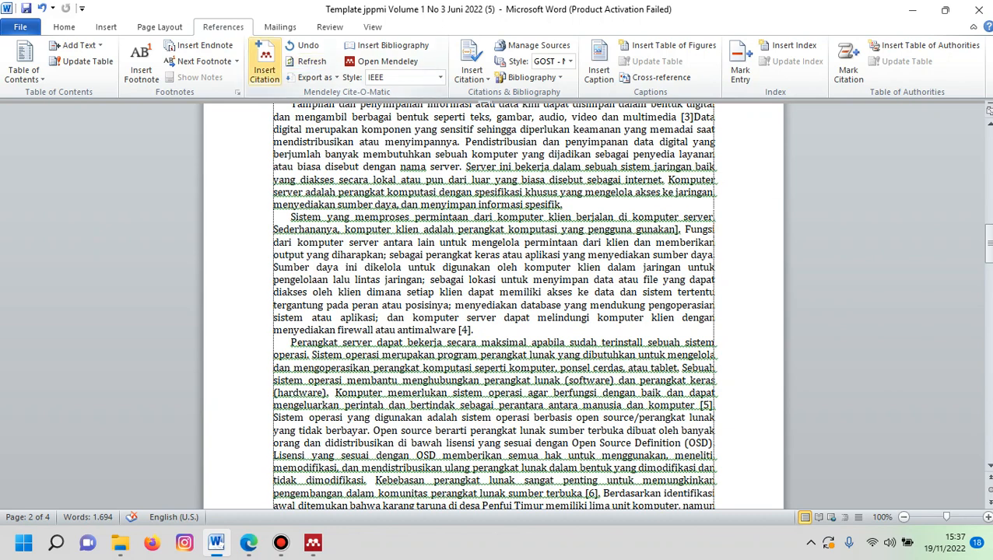
- Insert a Mendeley citation for "Apa itu Komputer Server: Definisi, Fungsi, dan Jenisnya" after "pengguna gunakan", finding the entry by its author
left_click(265, 66)
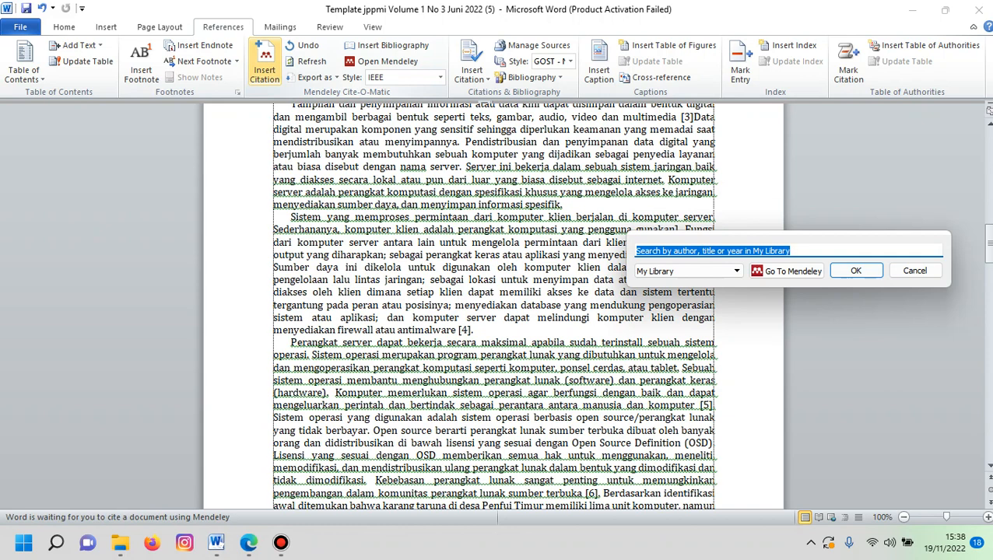
type("K")
key("BackSpace")
type("JH")
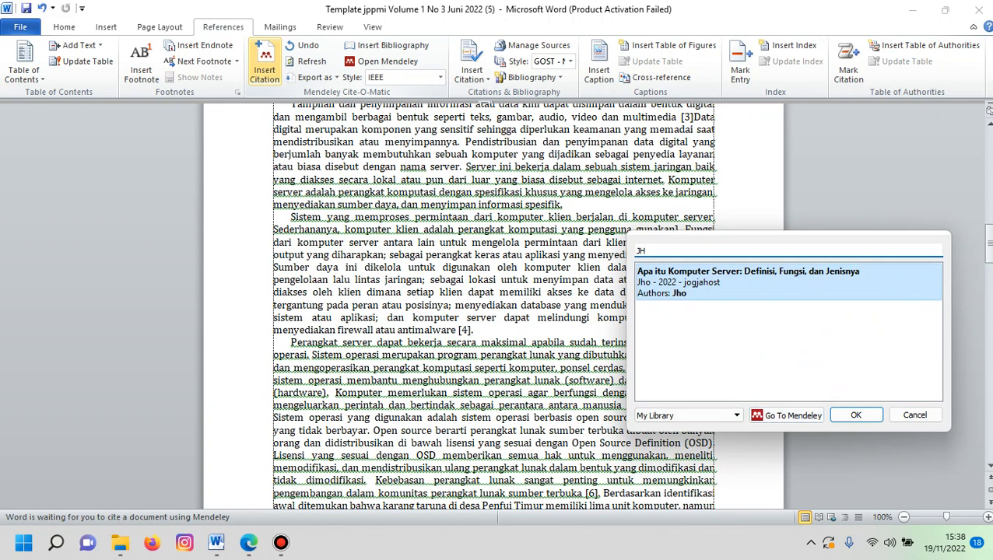
key("Return")
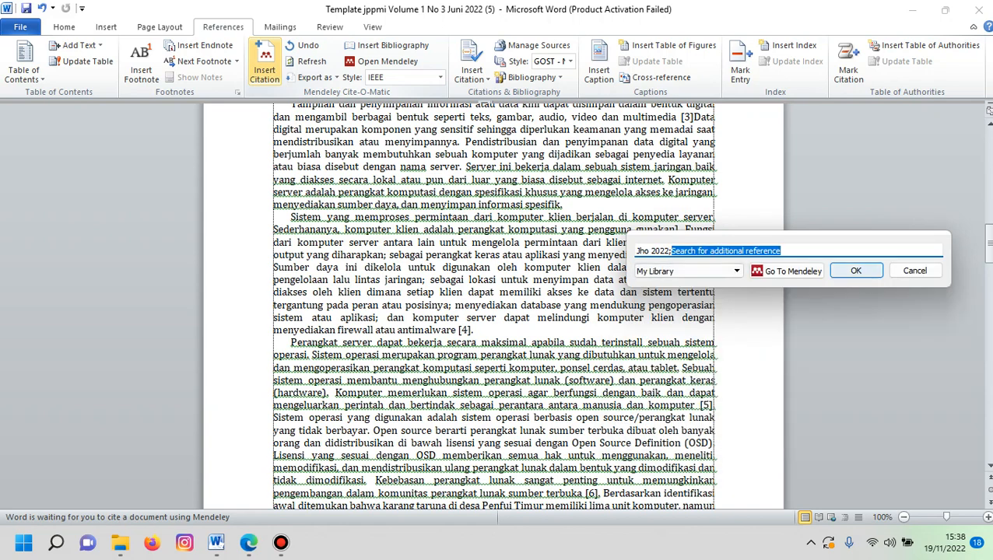
key("Return")
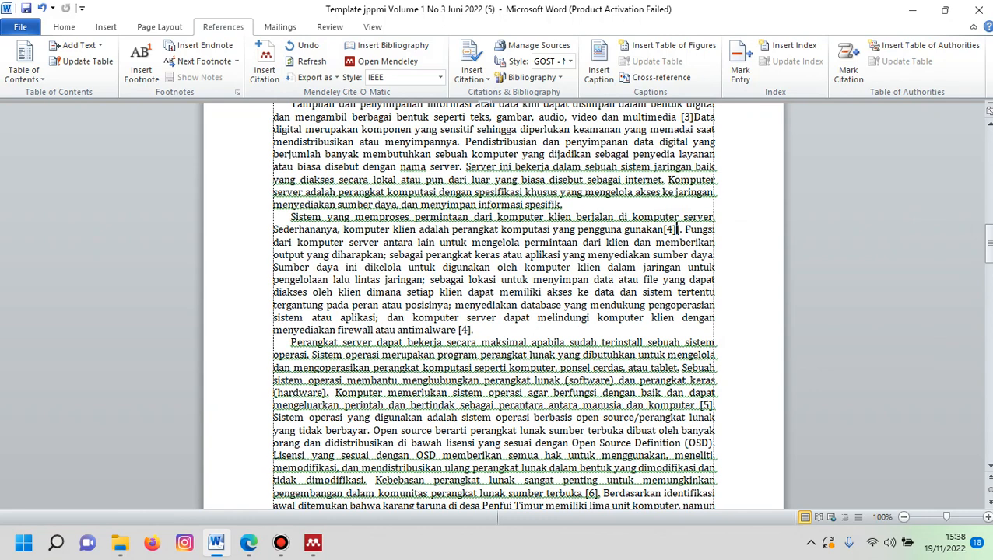
left_click(667, 229)
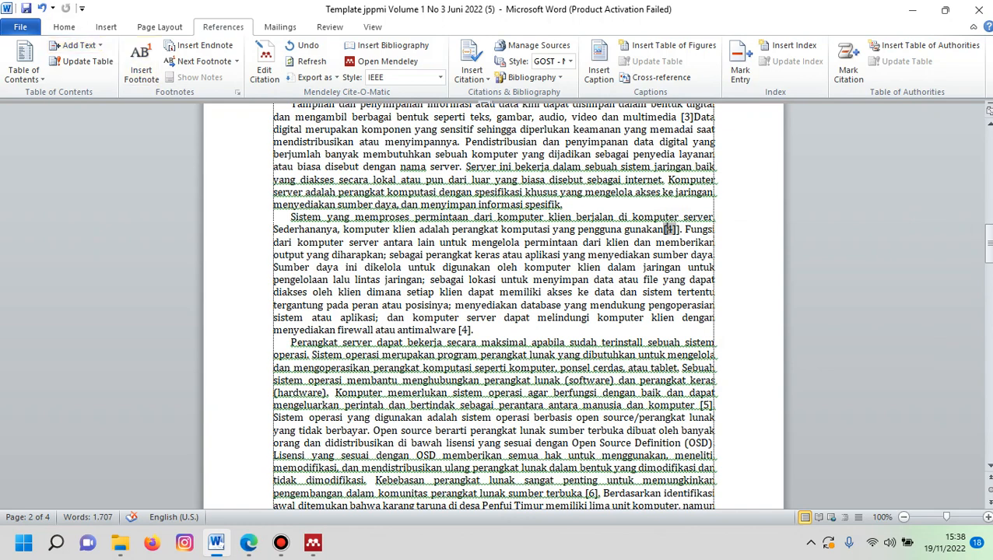
- Replace the plain-text "4]." after "firewall atau antimalware" with a Mendeley citation for "Apa itu Komputer Server: Definisi, Fungsi, dan Jenisnya"
left_click(476, 330)
key("shift+Left")
key("shift+Left")
key("shift+Left")
key("shift+Left")
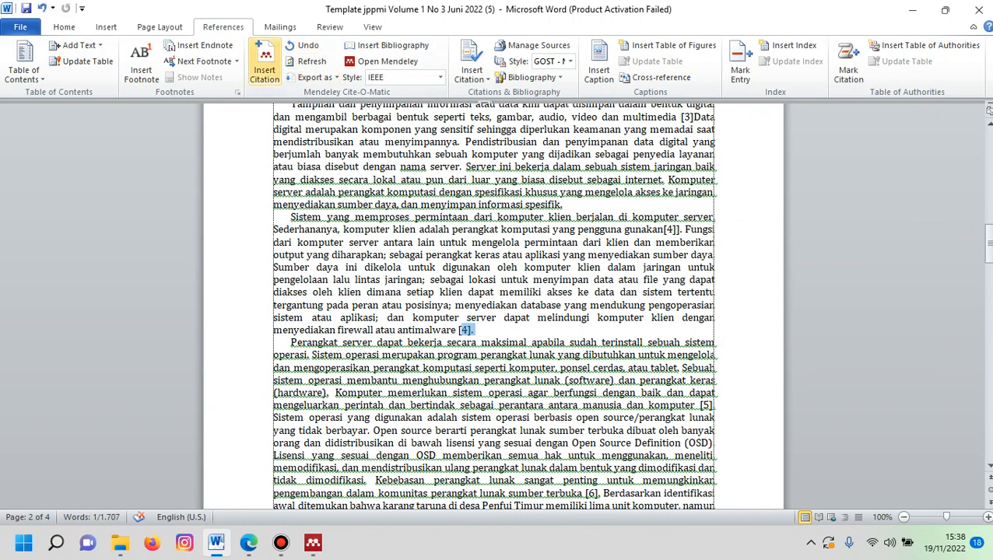
left_click(265, 66)
type("J")
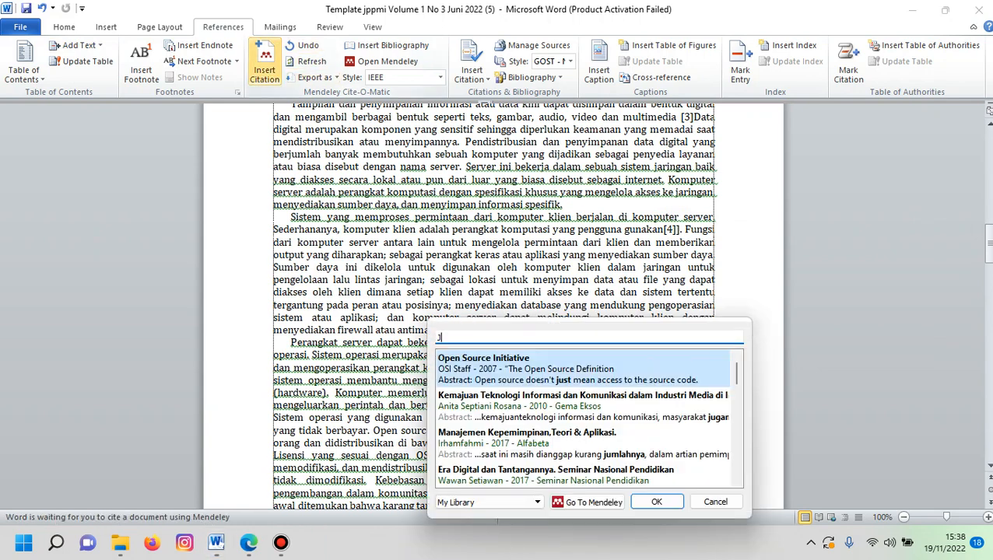
type("ho")
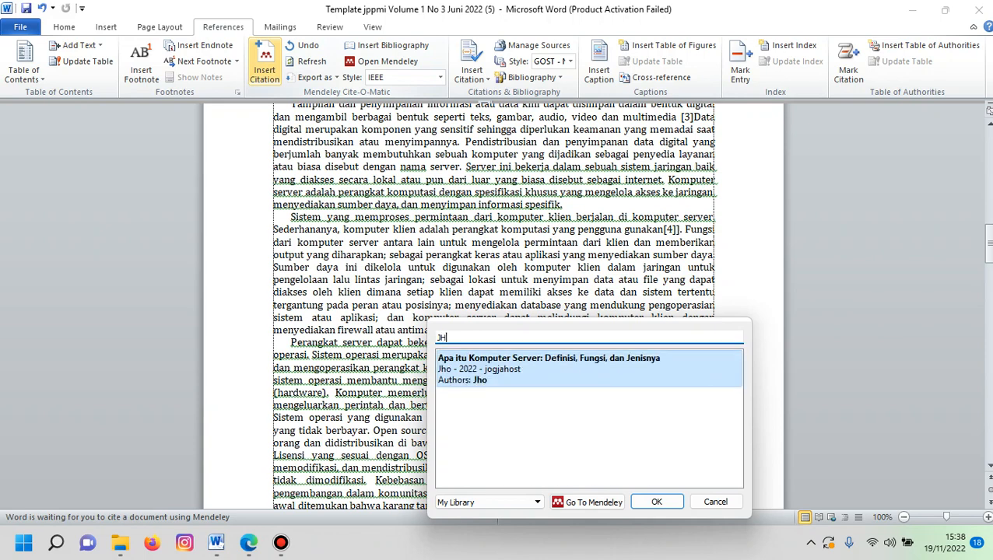
key("Return")
left_click(638, 357)
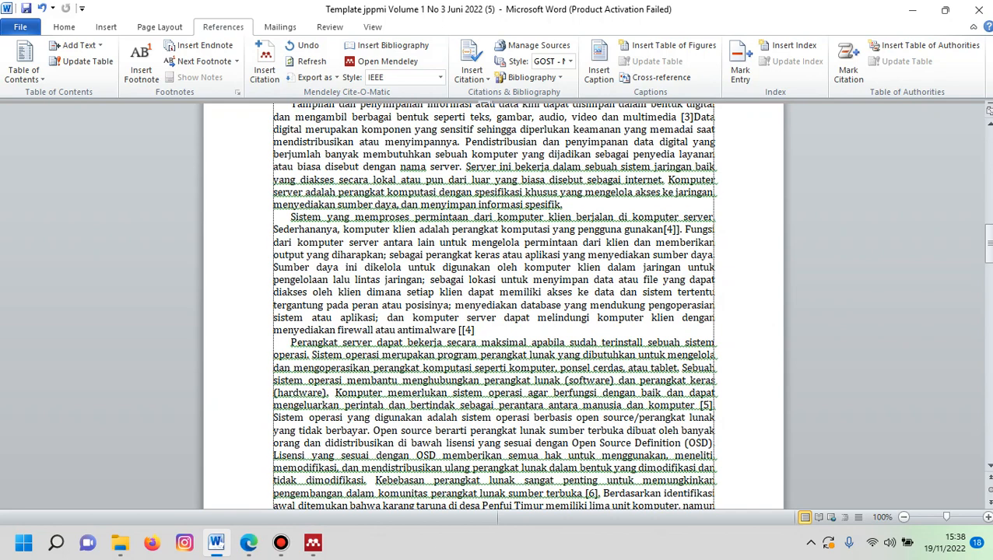
- Copy the author and title of reference [5] from PKM.pdf in Edge and review the "Pengertian Sistem Operasi, Fungsi, dan Contohnya" entry in Mendeley Desktop
left_click(281, 543)
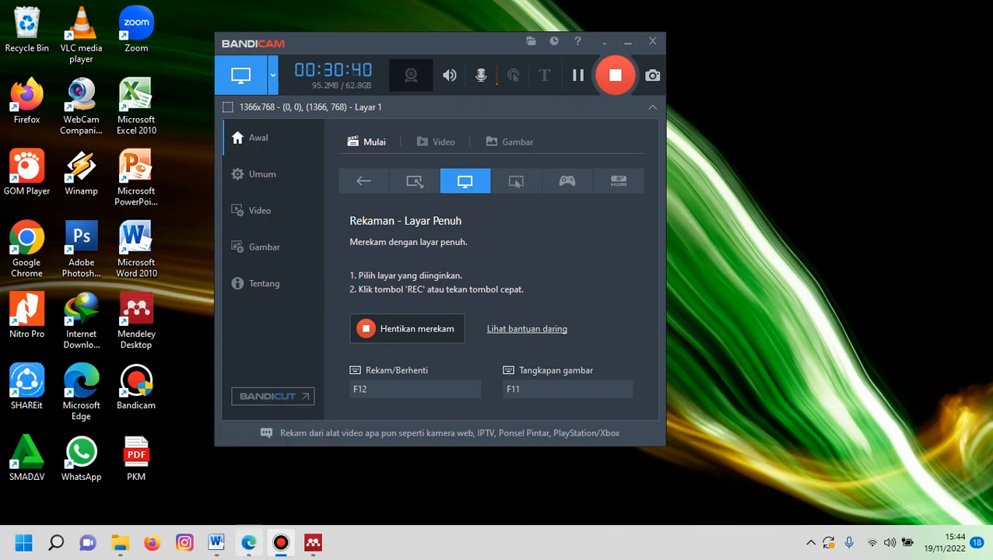
left_click(249, 543)
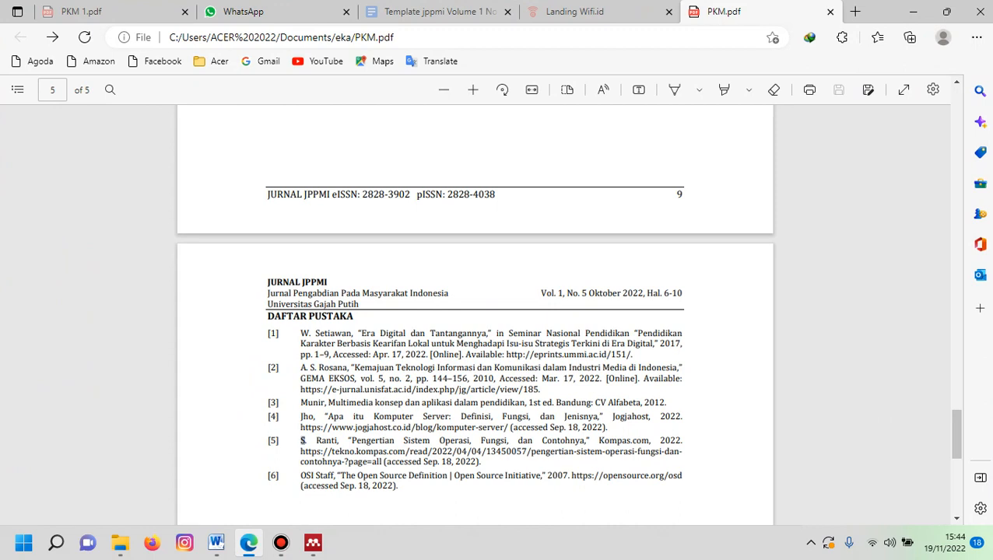
left_click_drag(302, 440, 585, 441)
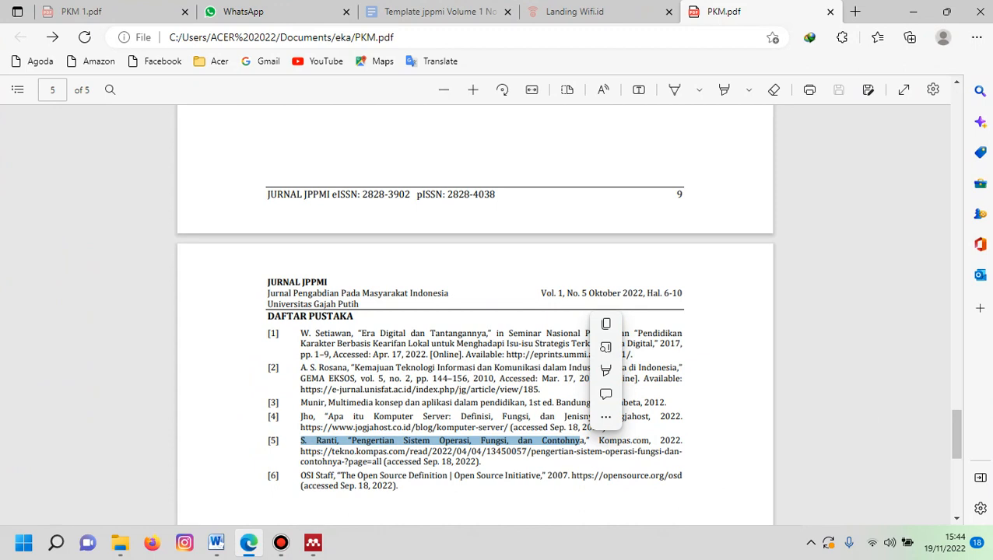
key("ctrl+c")
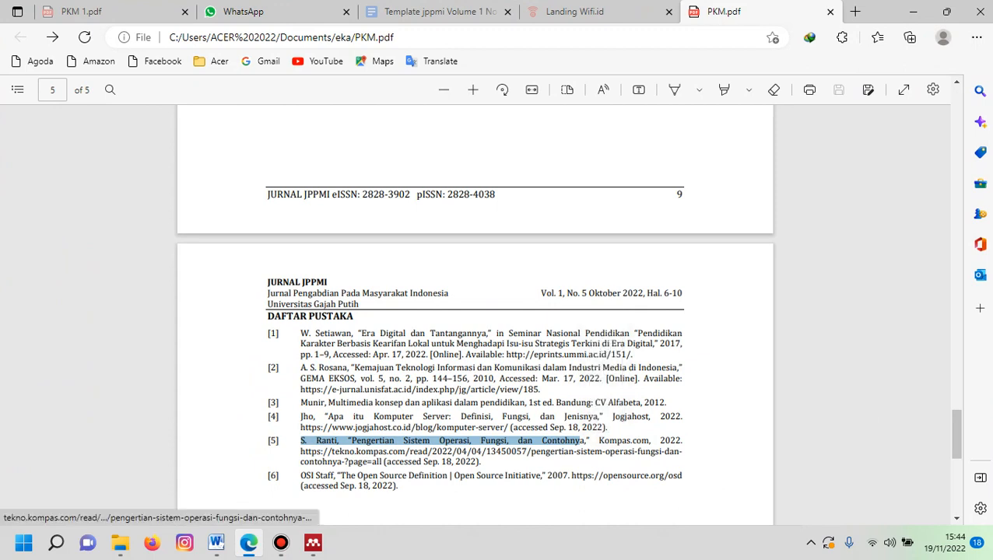
mouse_move(313, 543)
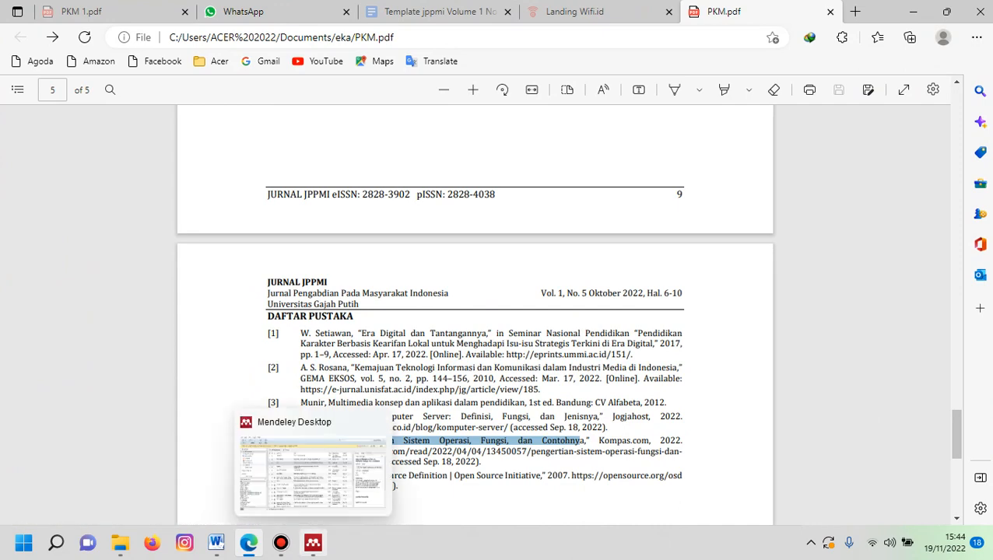
left_click(311, 475)
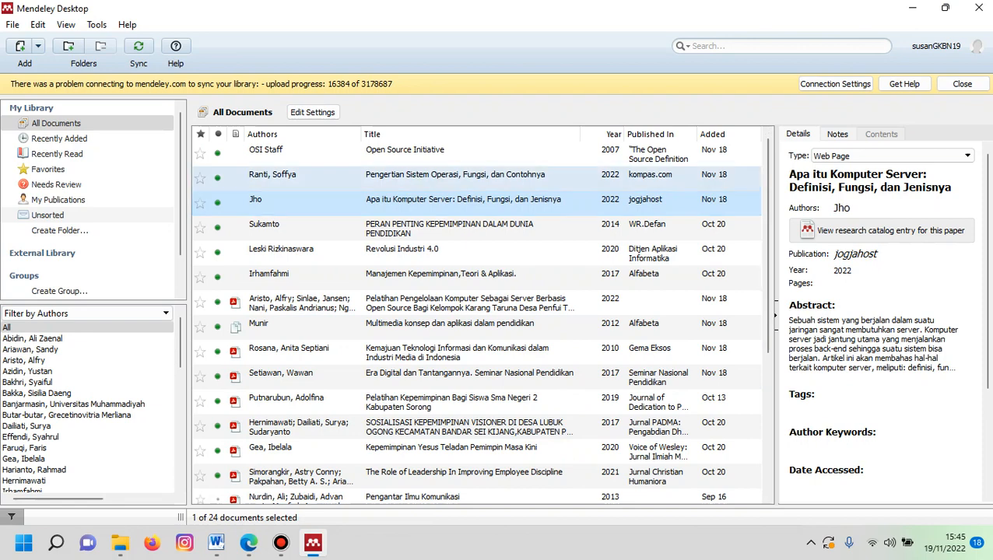
left_click(588, 178)
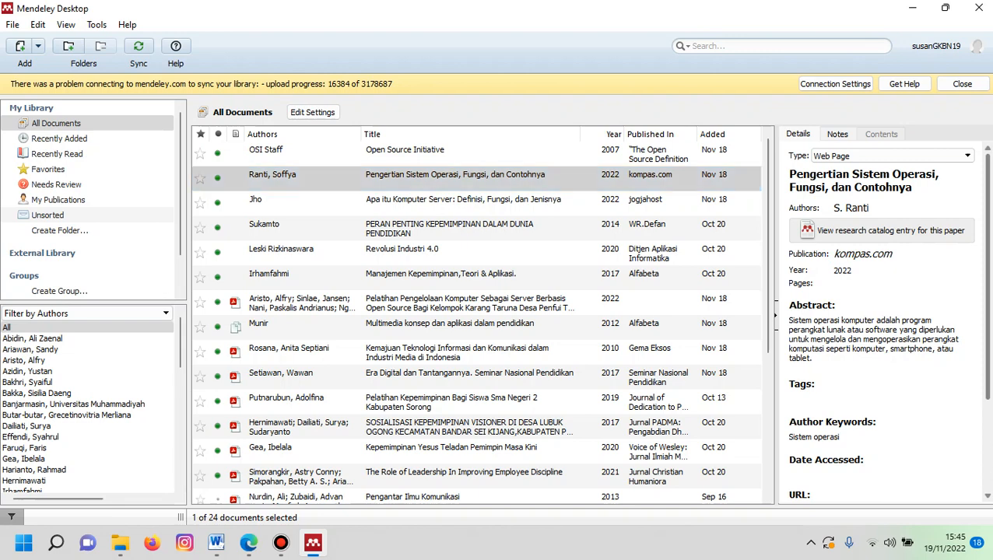
scroll(883, 319, "down", 3)
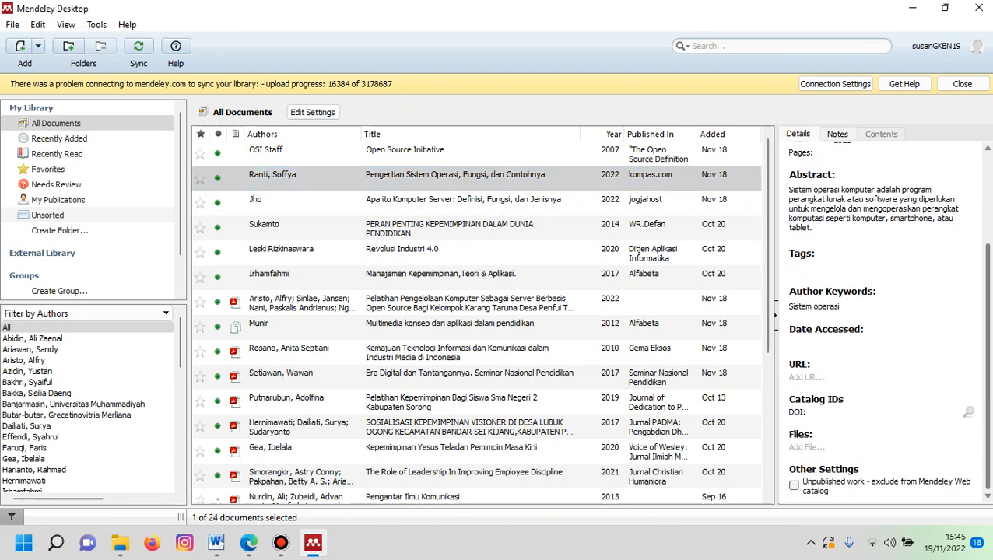
scroll(883, 319, "up", 3)
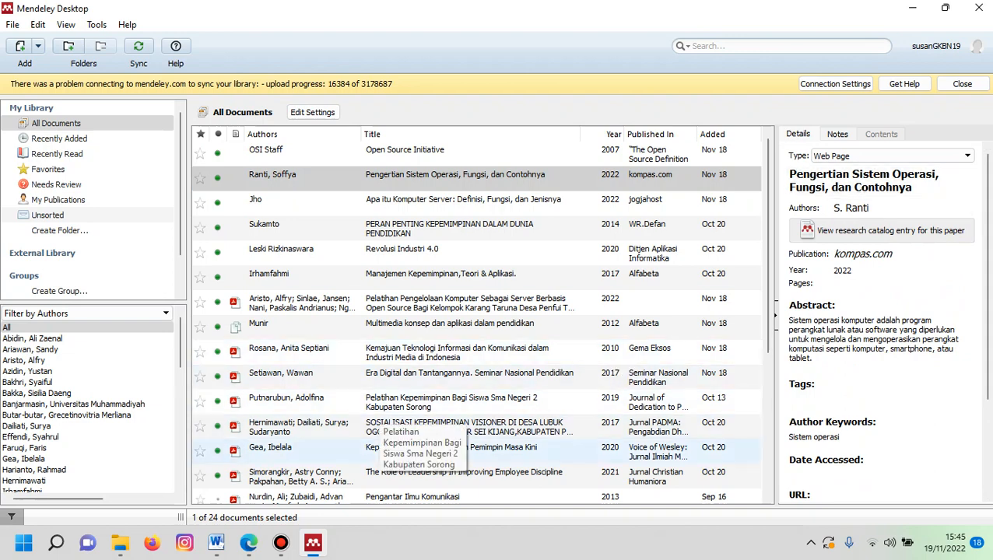
- Switch to the Word template, delete the plain-text "[5]" after "manusia dan komputer" keeping "komputer.", and open the Mendeley citation search there
left_click(216, 543)
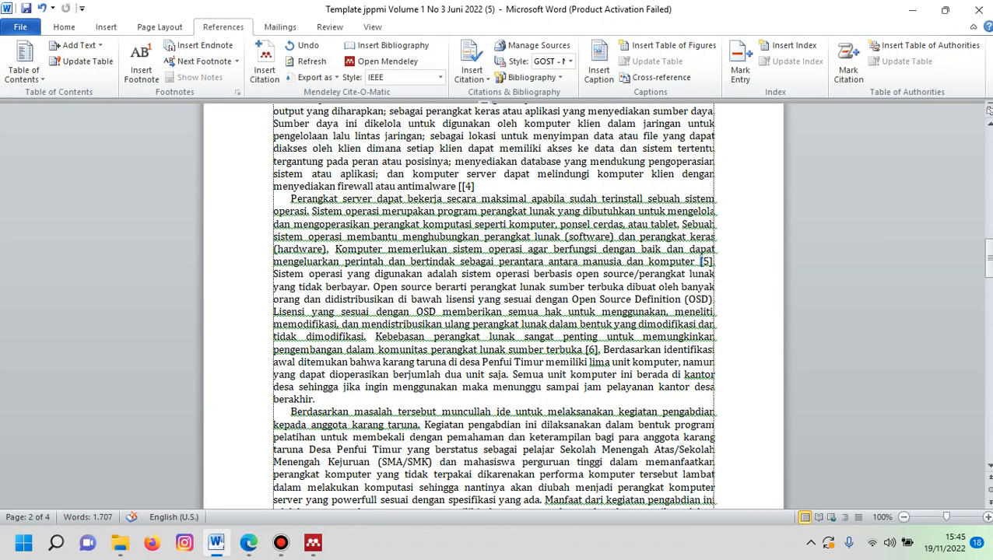
left_click_drag(700, 261, 713, 261)
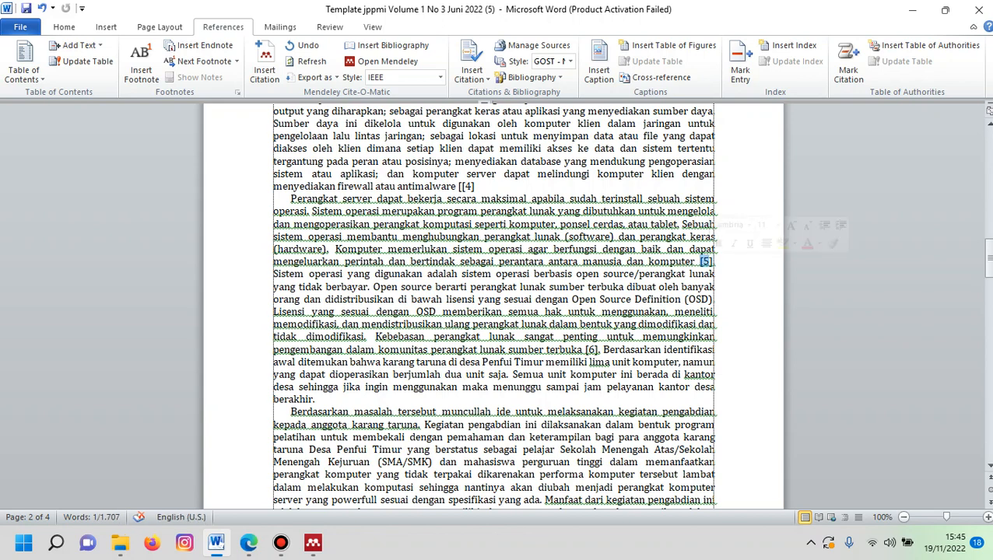
key("Delete")
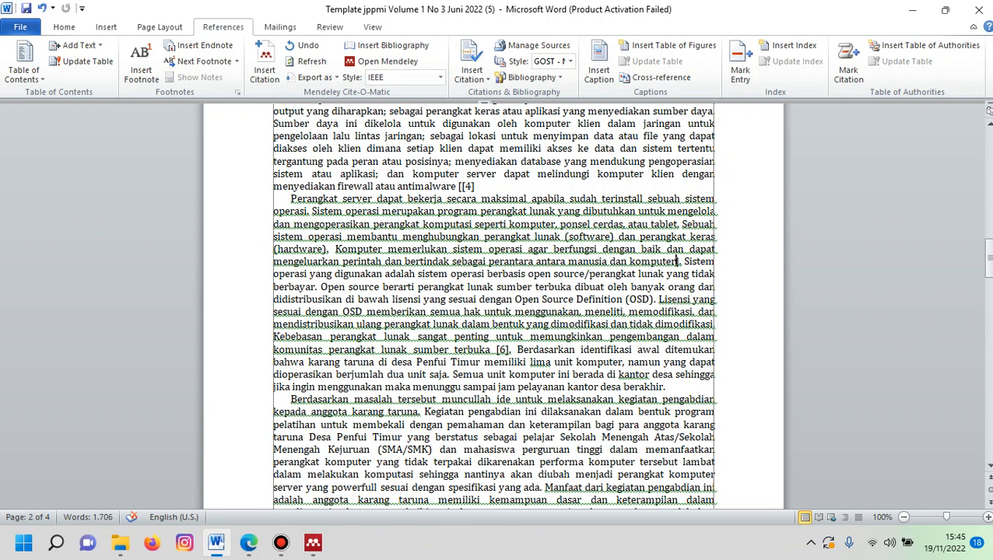
key("BackSpace")
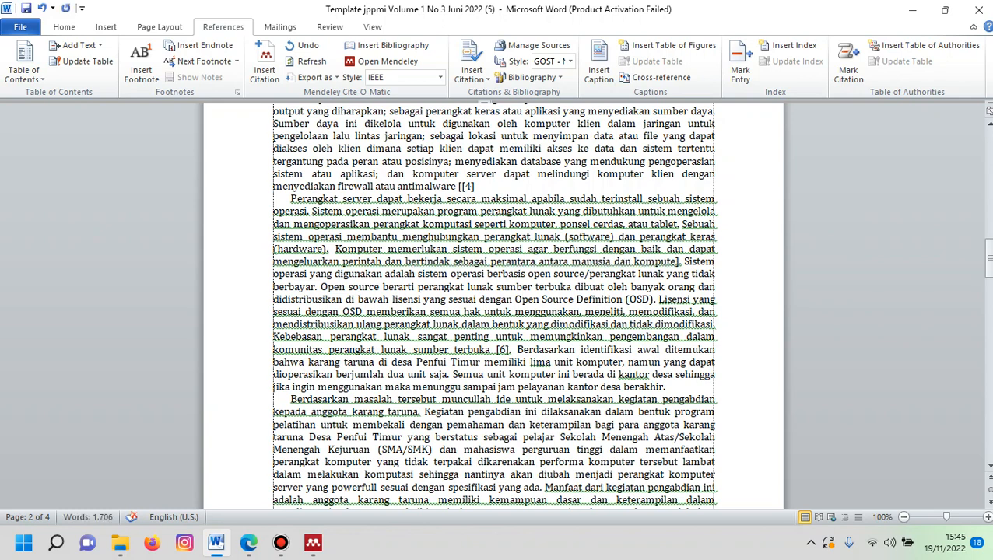
key("BackSpace")
key("BackSpace")
type("R")
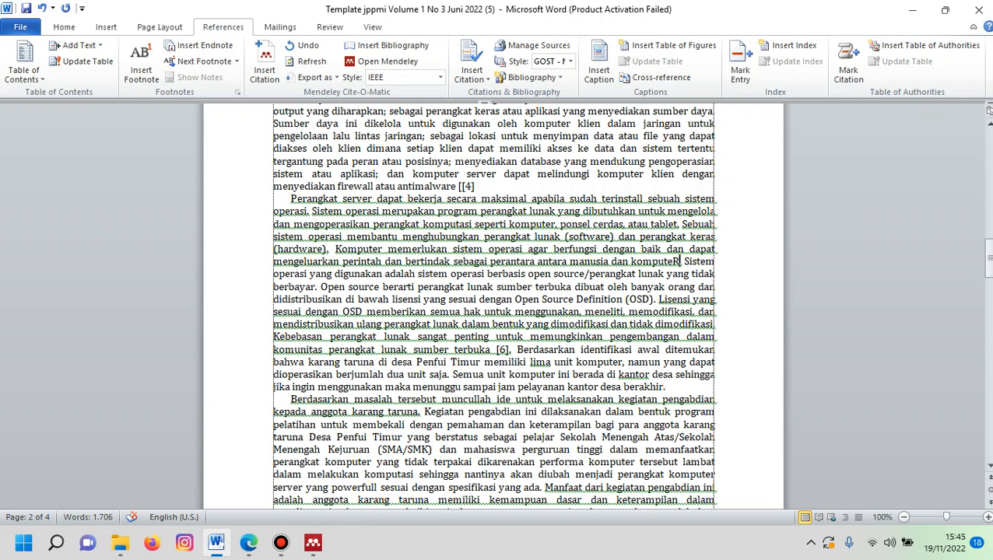
key("BackSpace")
key("Caps_Lock")
type("r.")
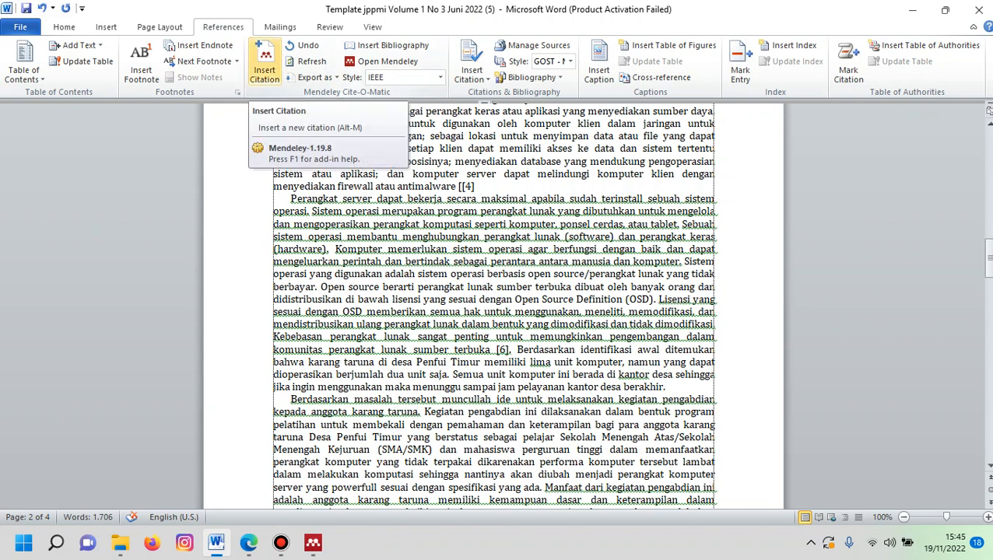
left_click(264, 66)
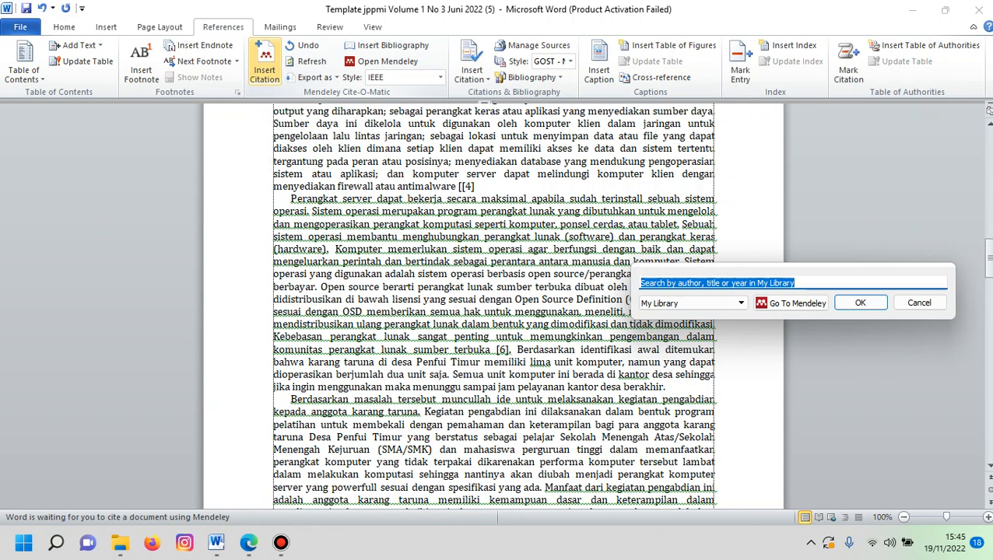
type("s")
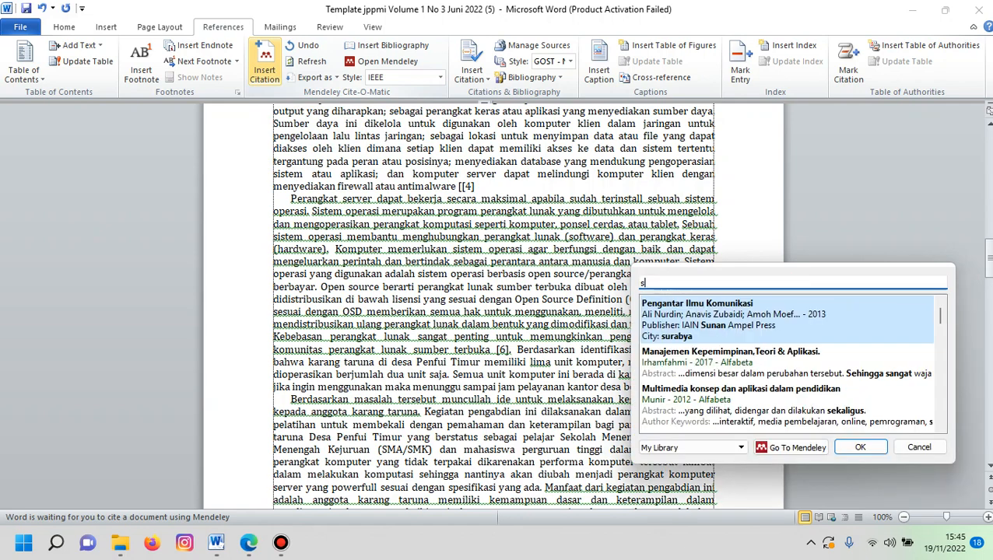
type(".ra")
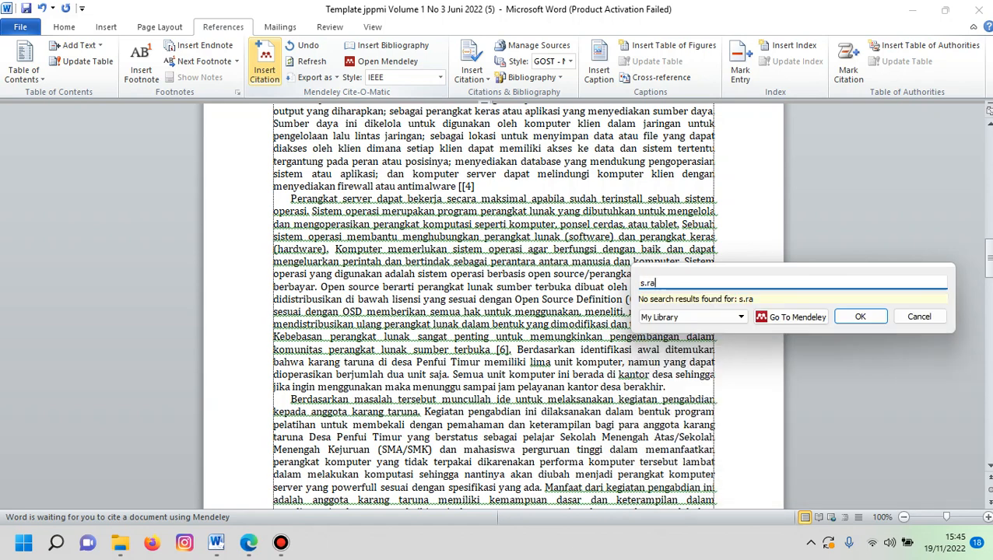
key("BackSpace")
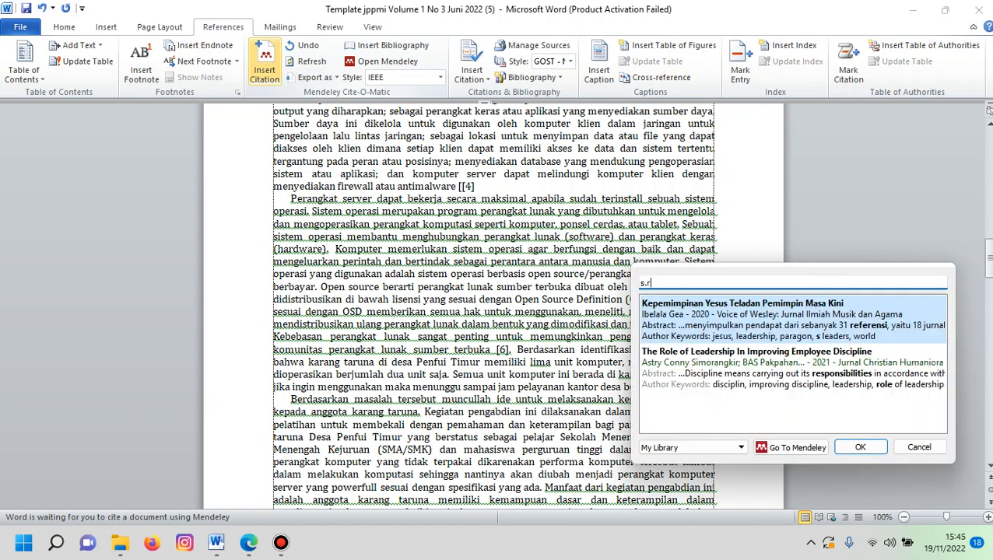
key("BackSpace")
key("BackSpace")
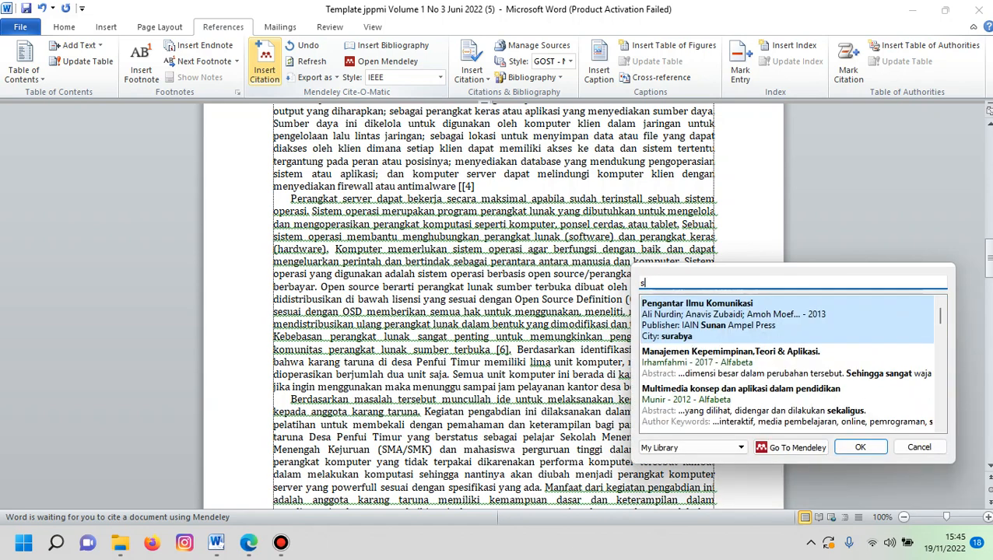
key("BackSpace")
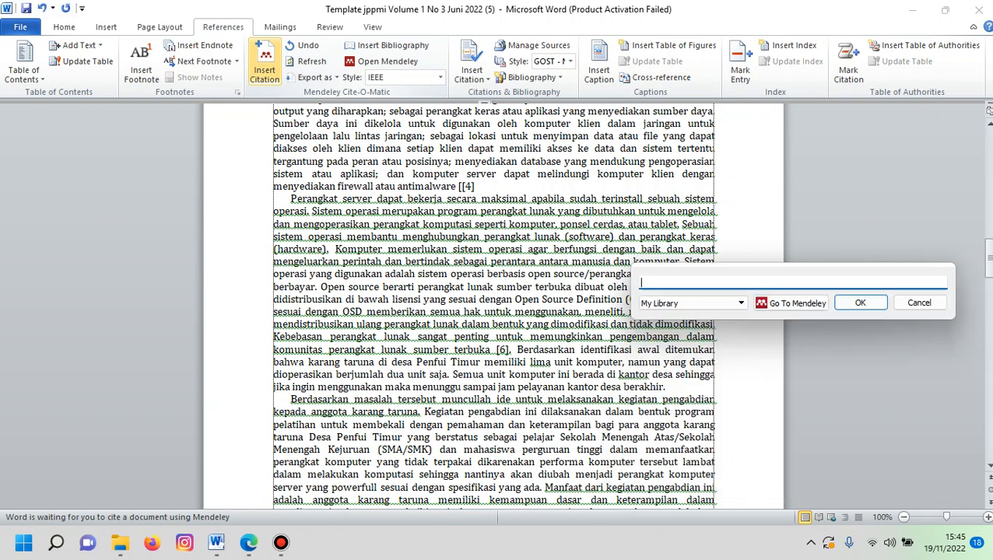
key("Caps_Lock")
type("S")
key("Caps_Lock")
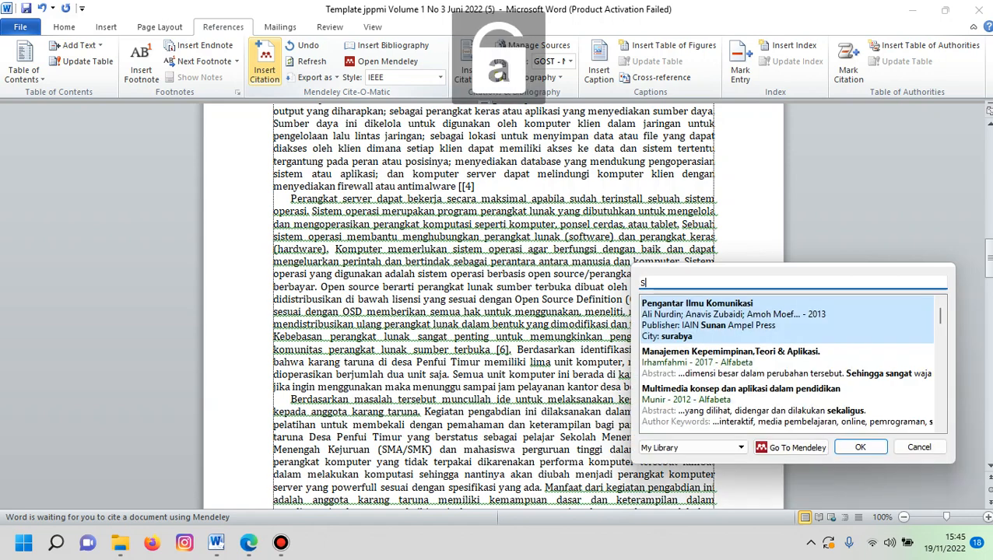
type(".")
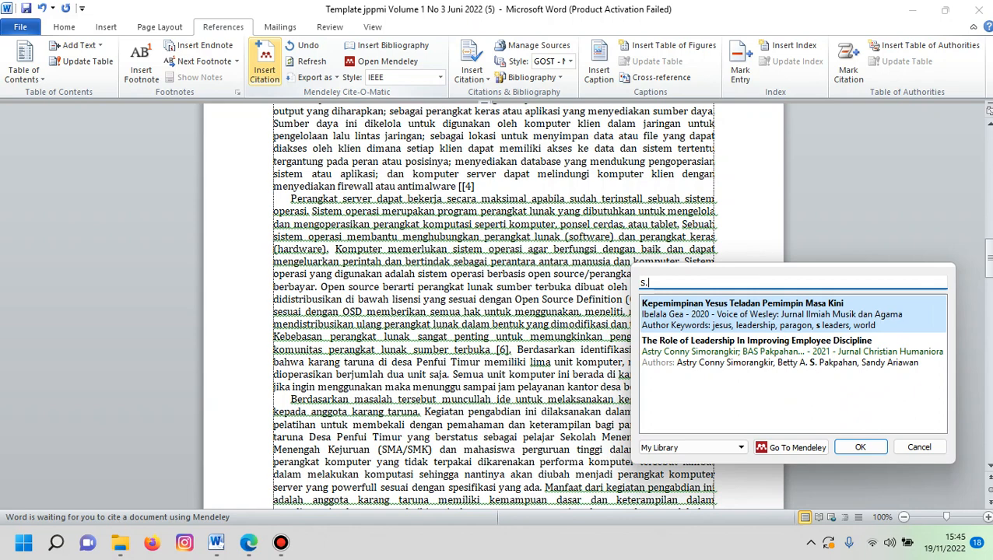
key("BackSpace")
key("BackSpace")
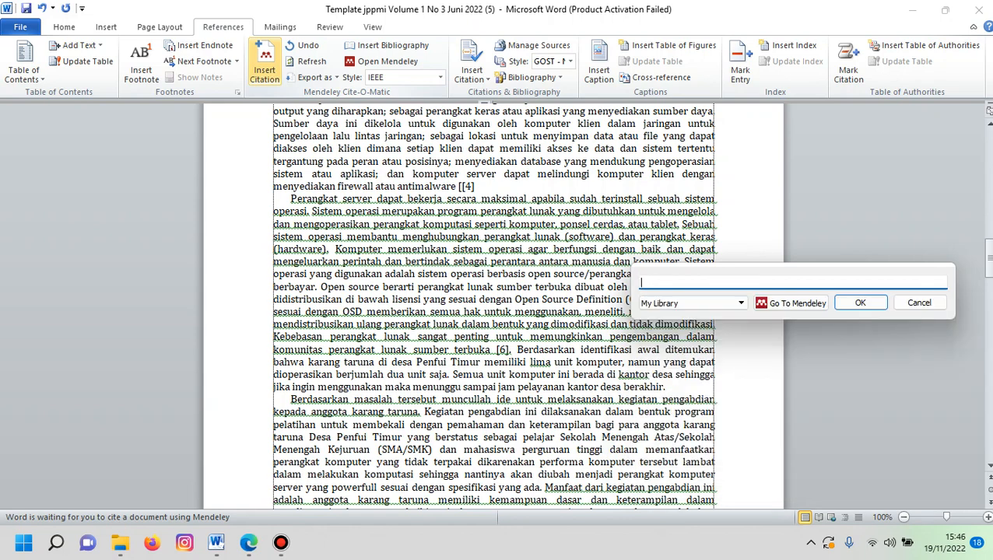
- Insert a citation for "Pengertian Sistem Operasi, Fungsi, dan Contohnya" after "manusia dan komputer", finding the entry by its author
type("ran")
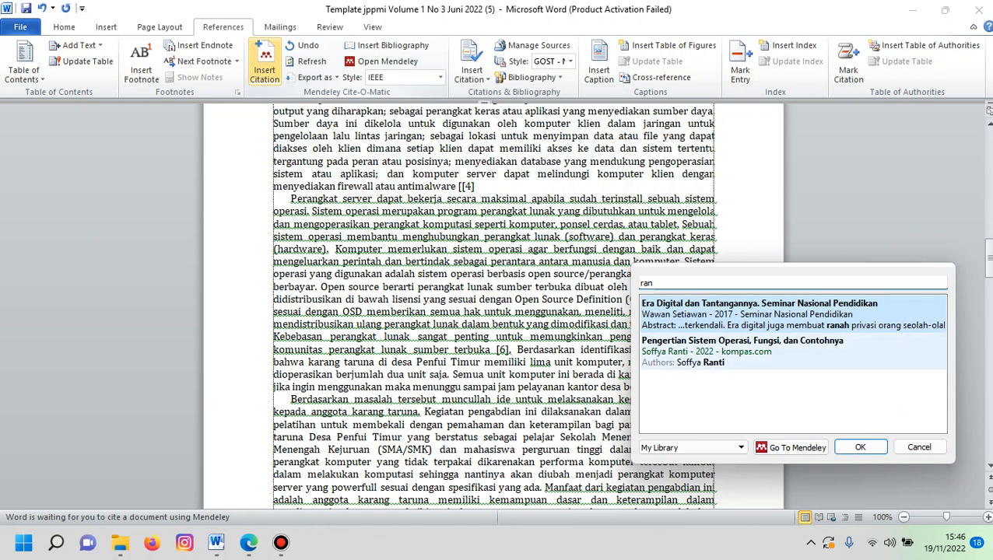
key("Return")
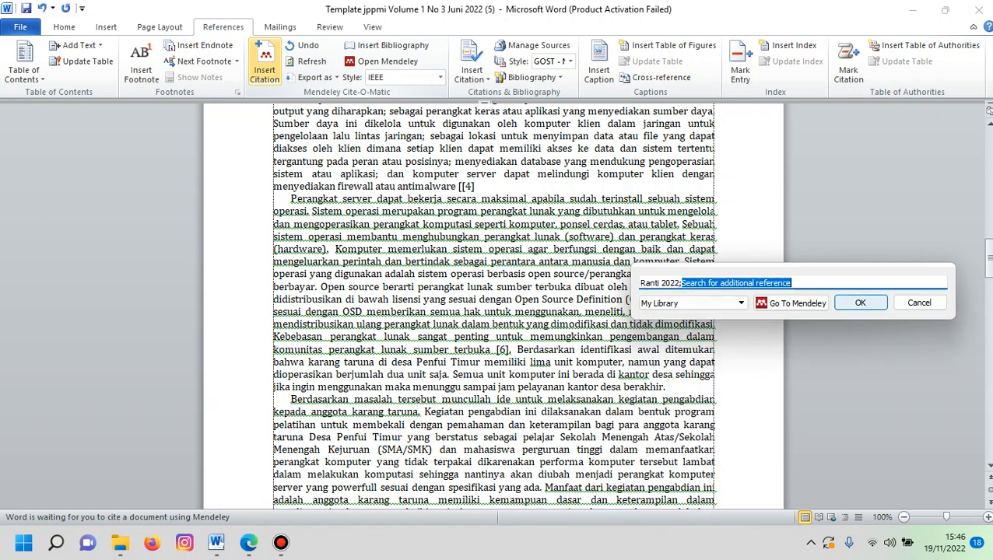
left_click(859, 302)
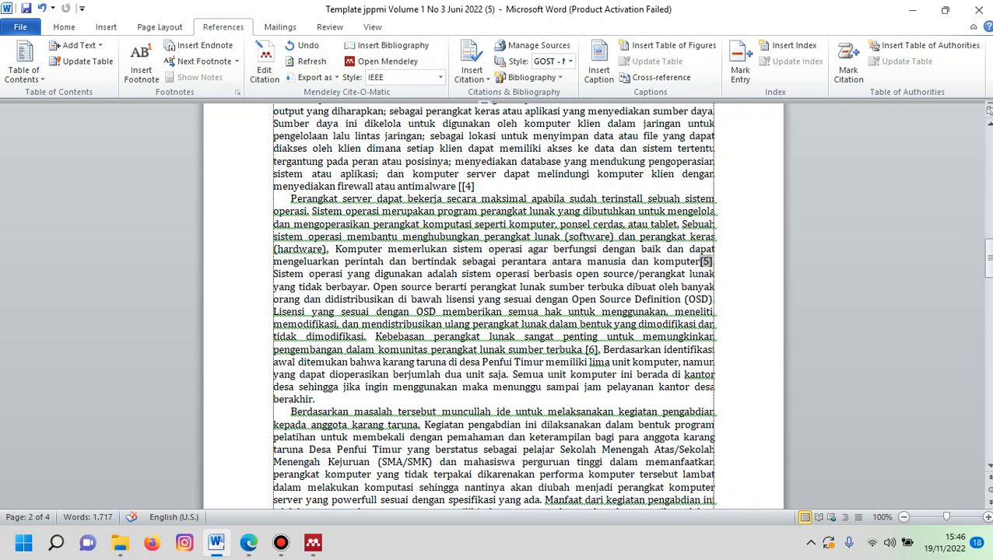
- Check reference [6] in PKM.pdf in Edge, then review the details of the matching "Open Source Initiative" entry in Mendeley Desktop
left_click(281, 542)
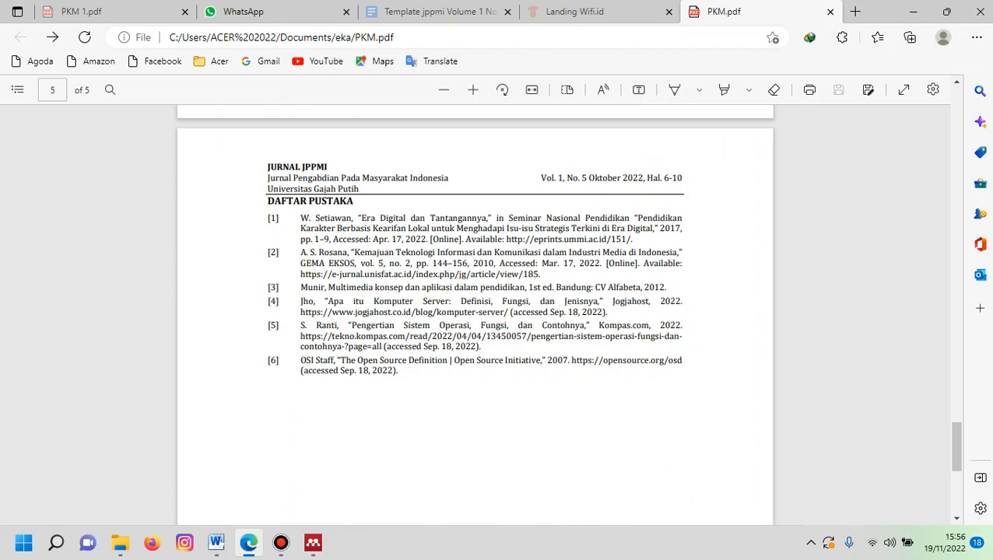
left_click_drag(302, 370, 333, 361)
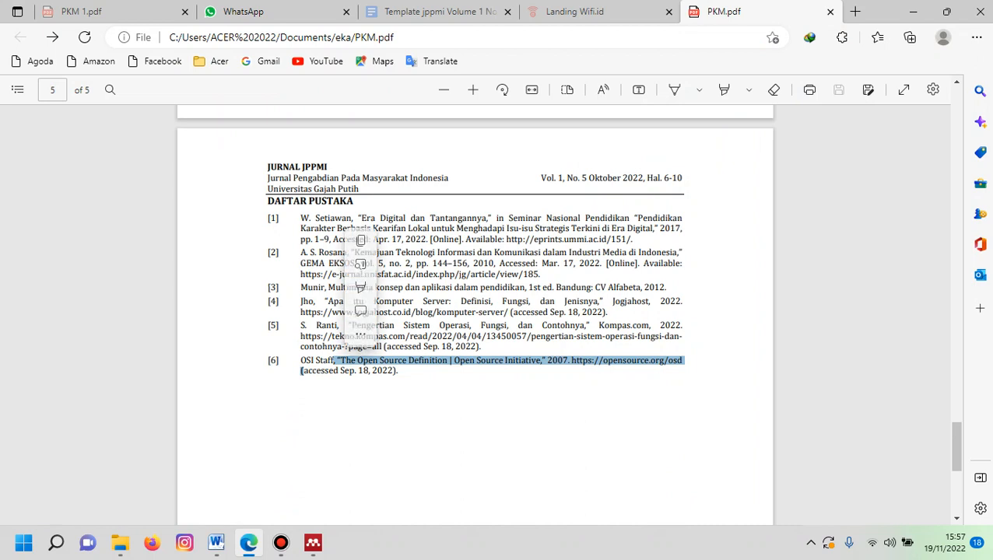
key("Escape")
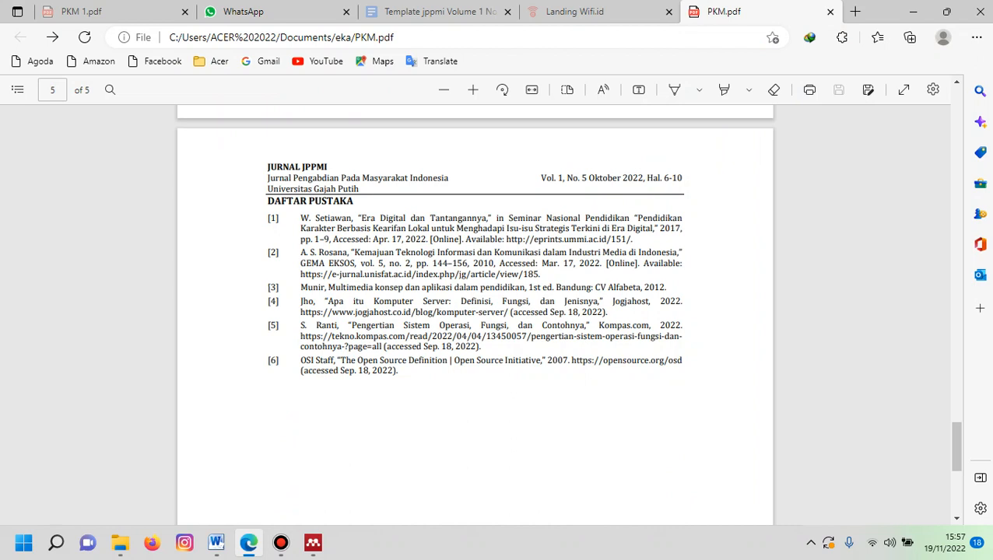
mouse_move(313, 543)
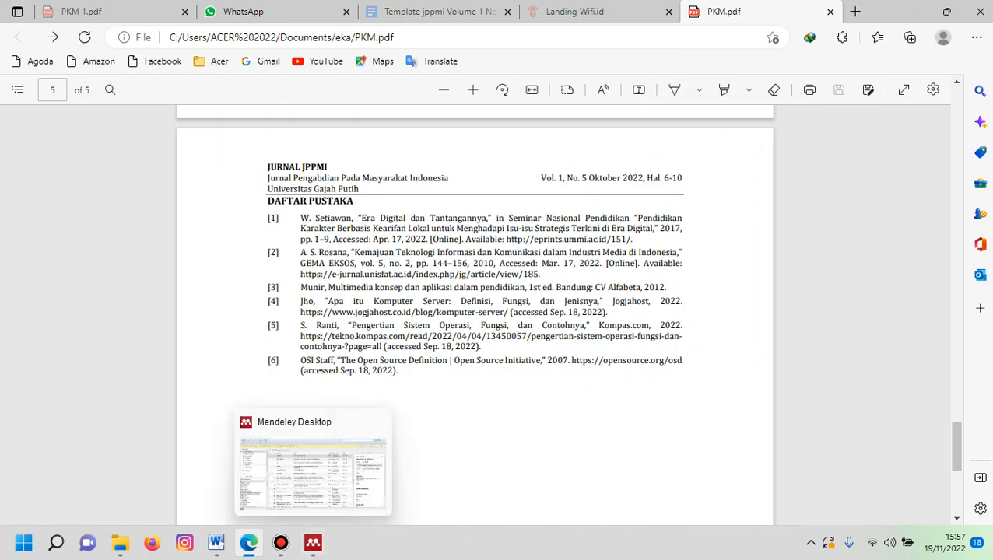
left_click(312, 472)
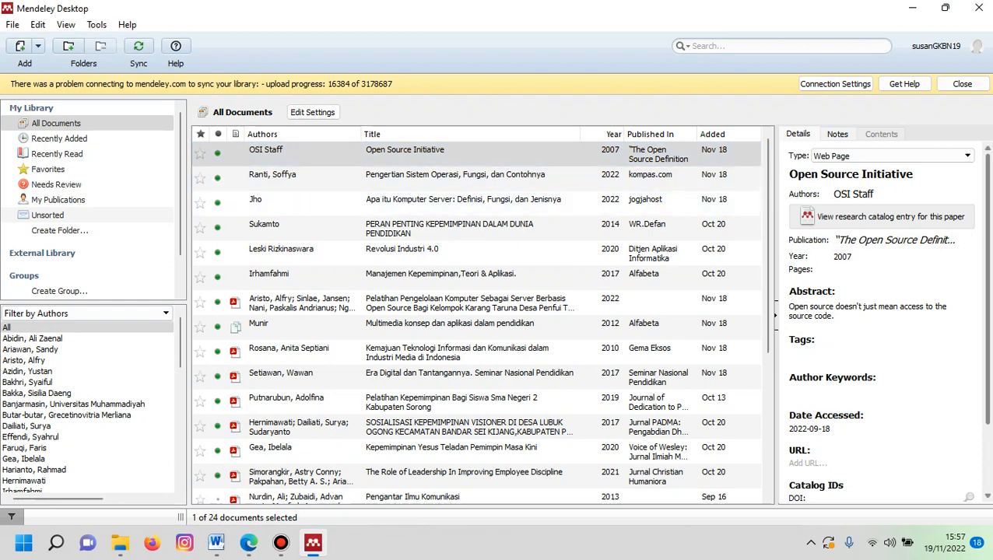
scroll(887, 311, "down", 2)
scroll(887, 312, "up", 2)
scroll(887, 319, "down", 3)
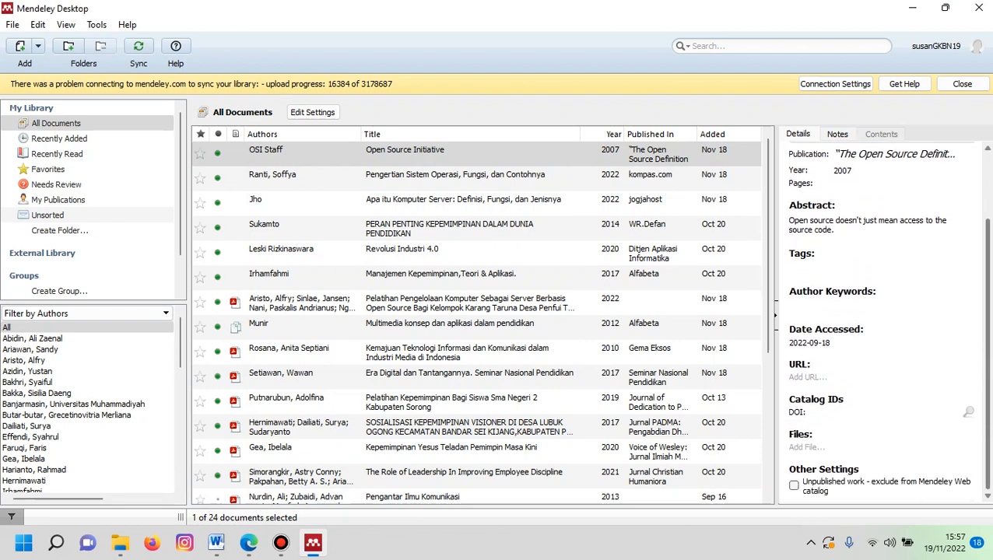
scroll(887, 319, "up", 3)
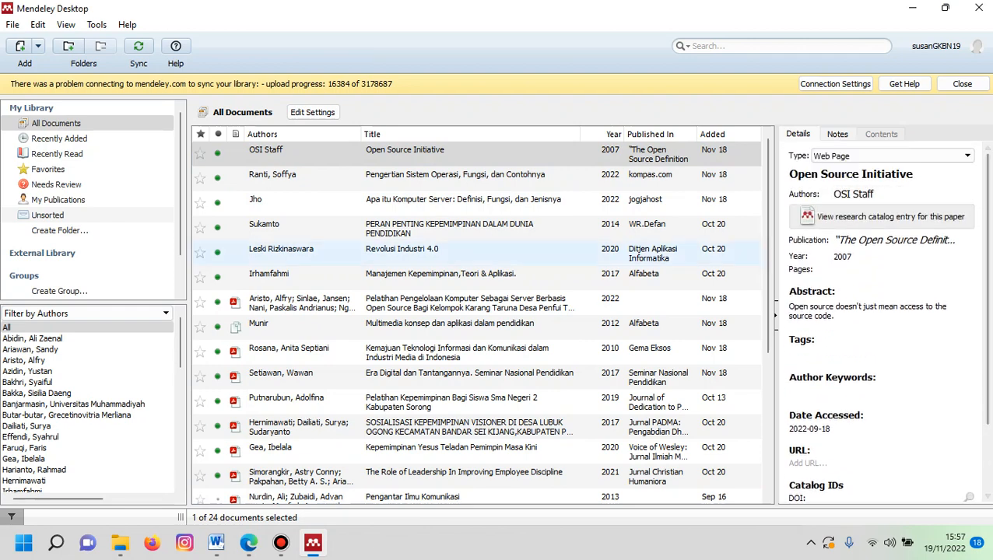
- Switch to the Word template and delete the plain-text "[6]" after "perangkat lunak sumber terbuka", keeping the sentence's period
mouse_move(217, 544)
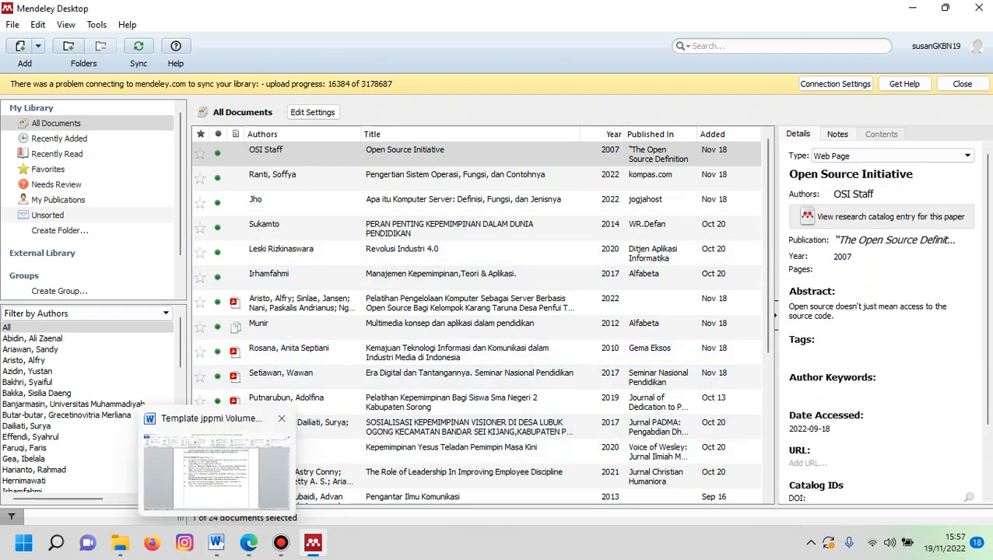
left_click(218, 467)
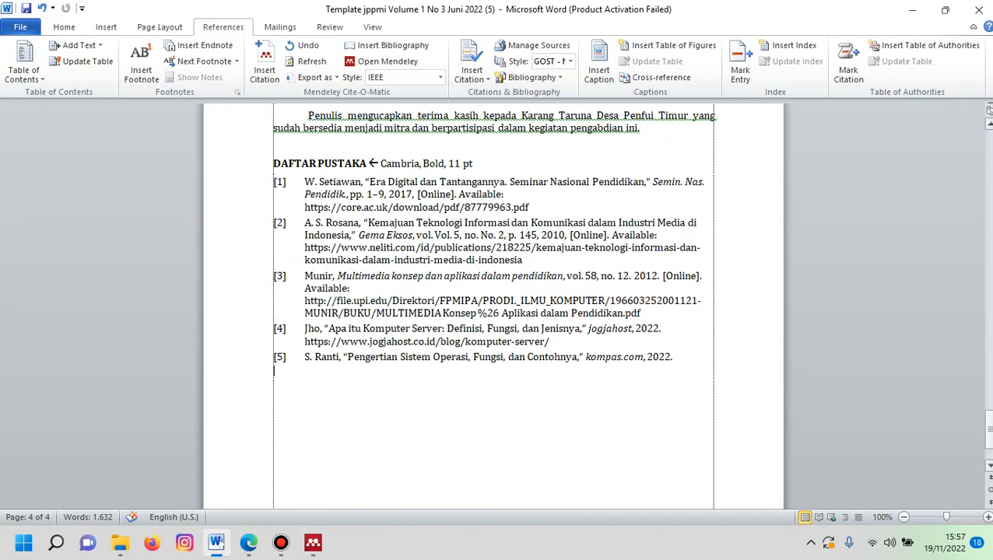
left_click_drag(988, 428, 988, 224)
scroll(494, 305, "down", 2)
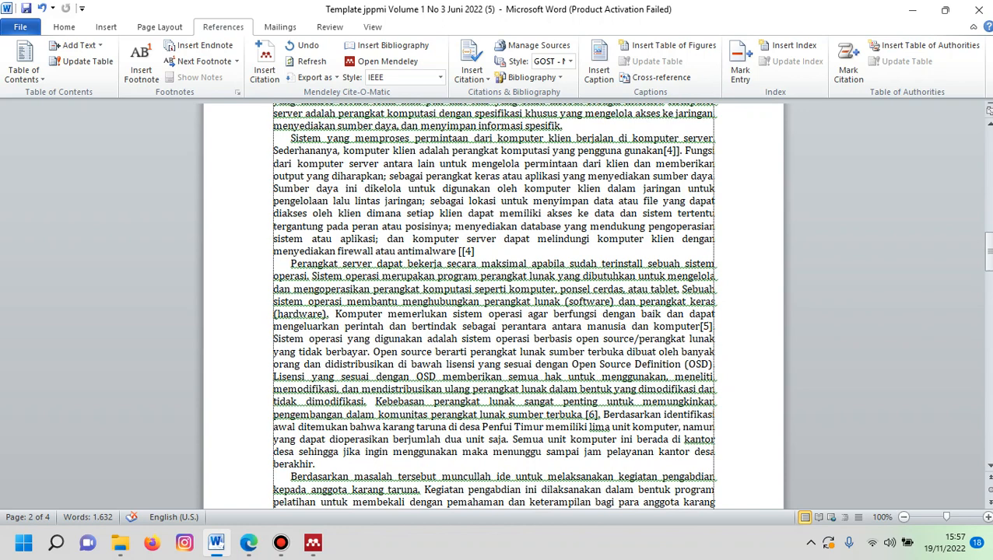
key("Left")
key("shift+Right")
key("shift+Right")
key("shift+Right")
key("shift+Right")
key("shift+Left")
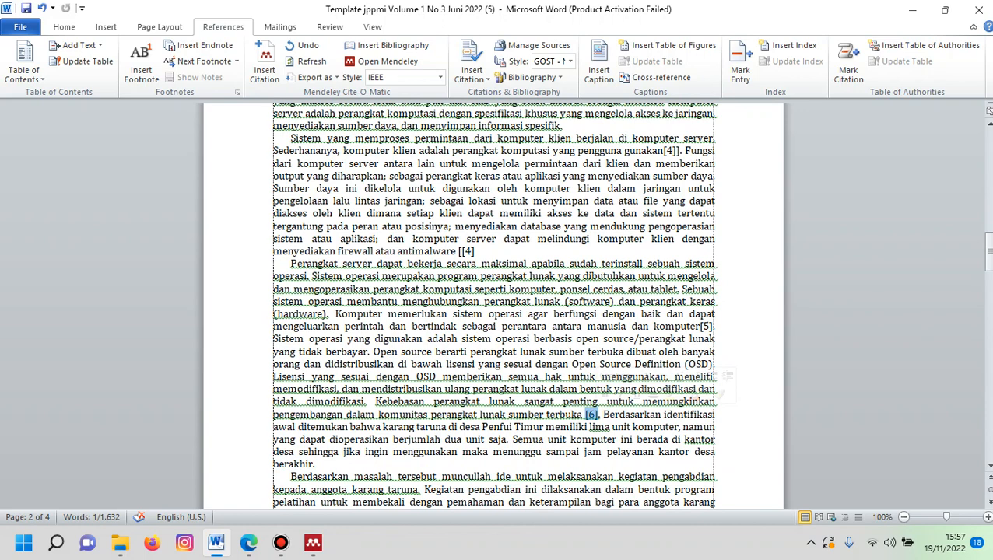
key("Delete")
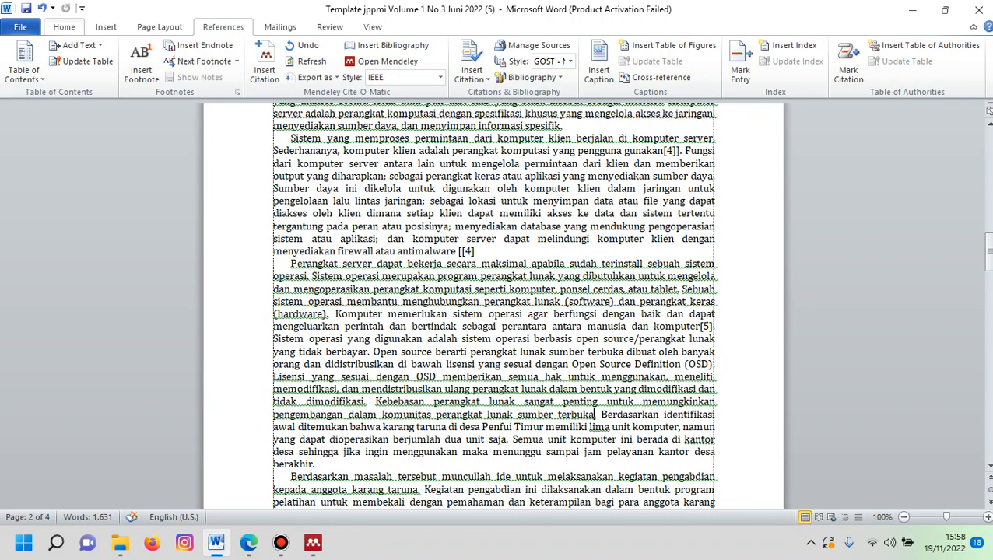
- Insert a Mendeley citation for "Open Source Initiative" by OSI Staff after "sumber terbuka", searching the library for "osi"
left_click(63, 27)
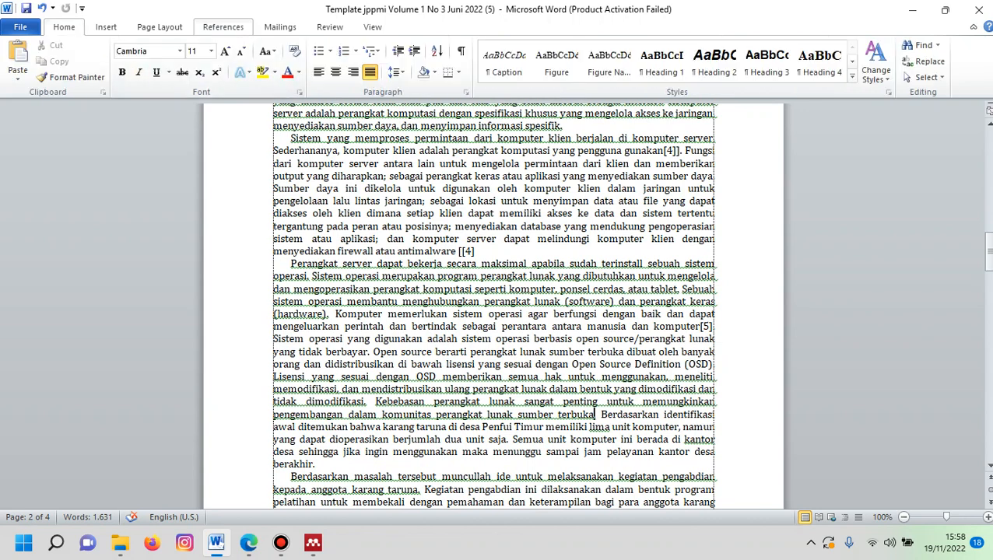
left_click(224, 27)
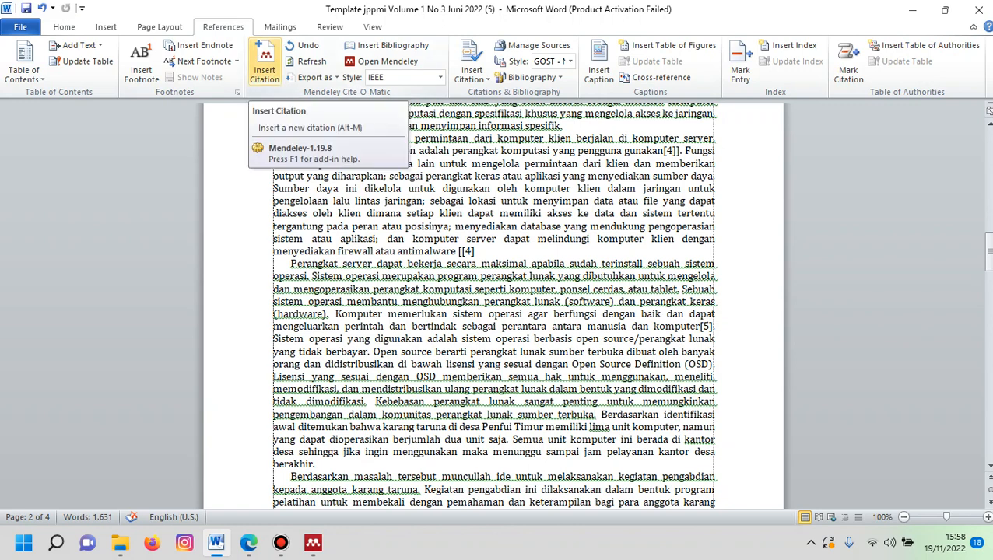
left_click(264, 70)
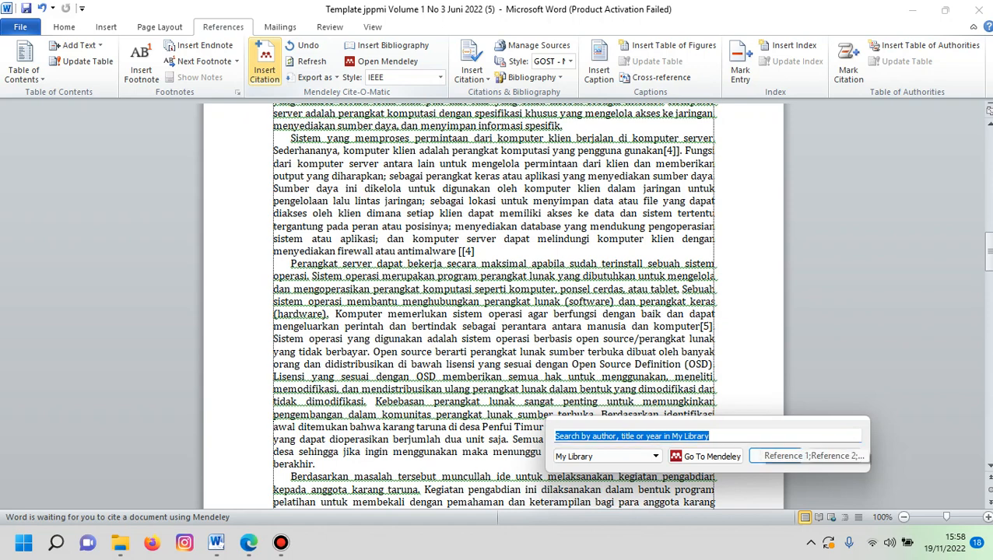
type("osi")
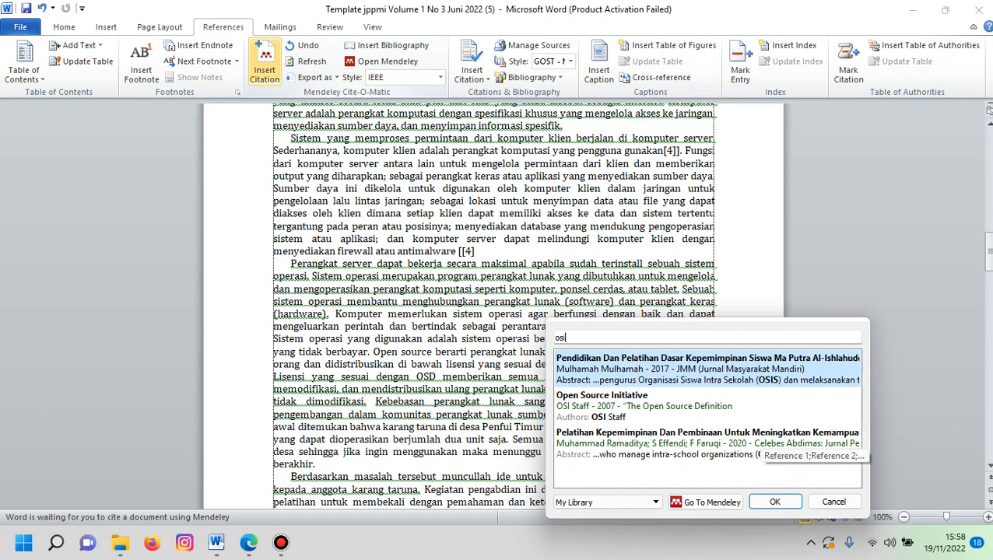
key("Down")
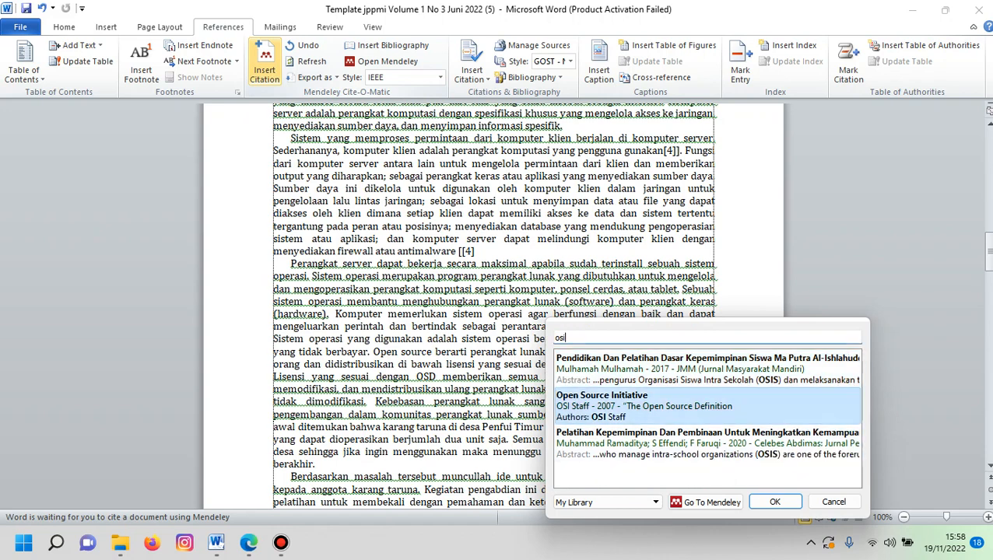
key("Return")
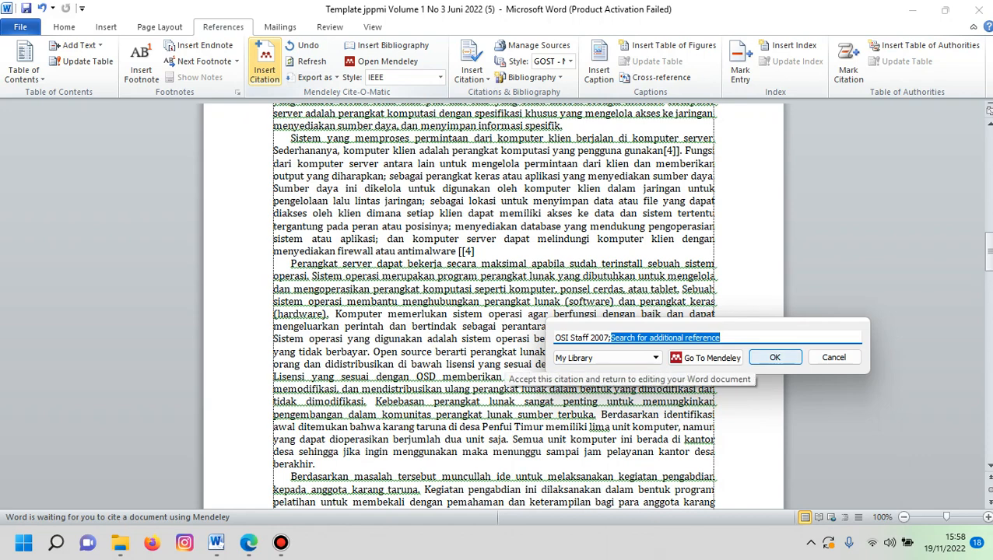
left_click(774, 357)
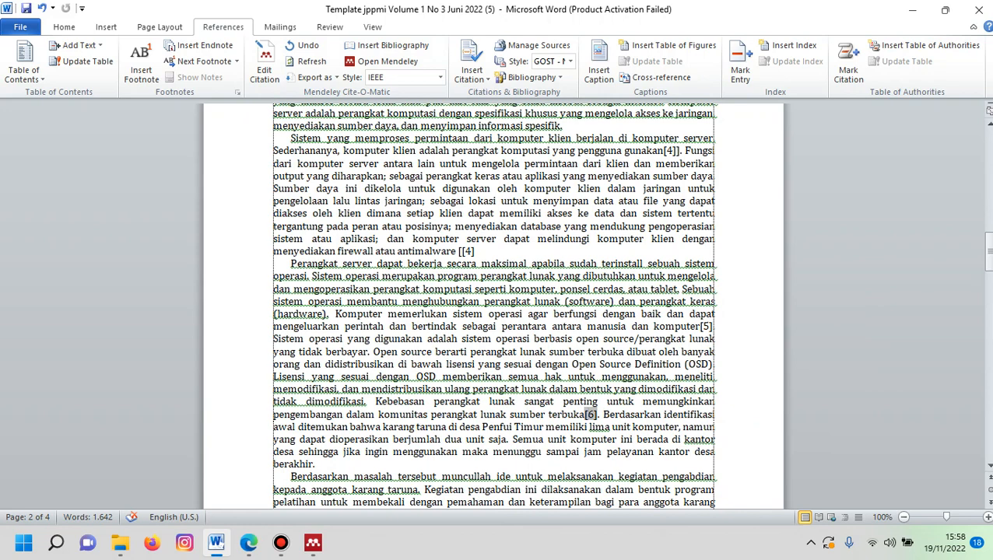
left_click(281, 543)
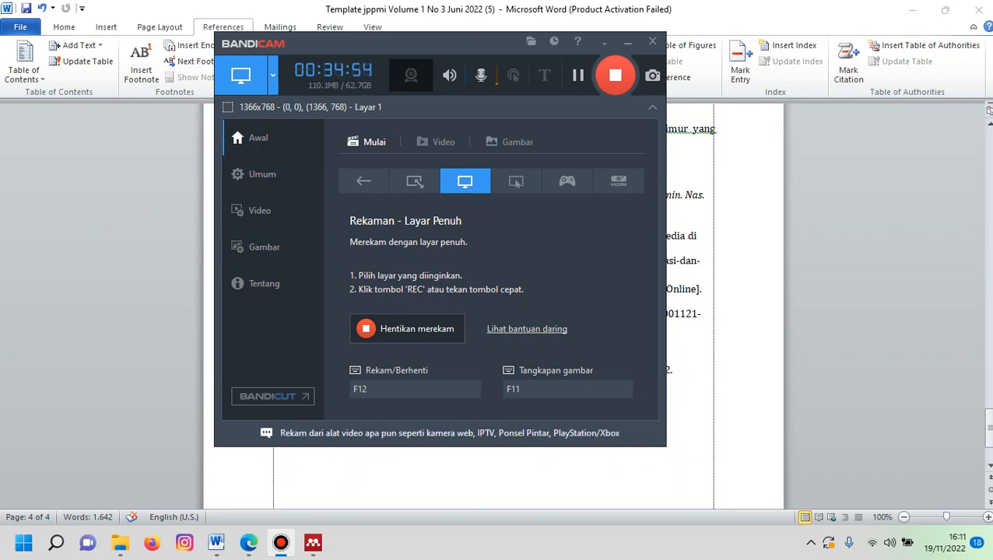
key("alt+Tab")
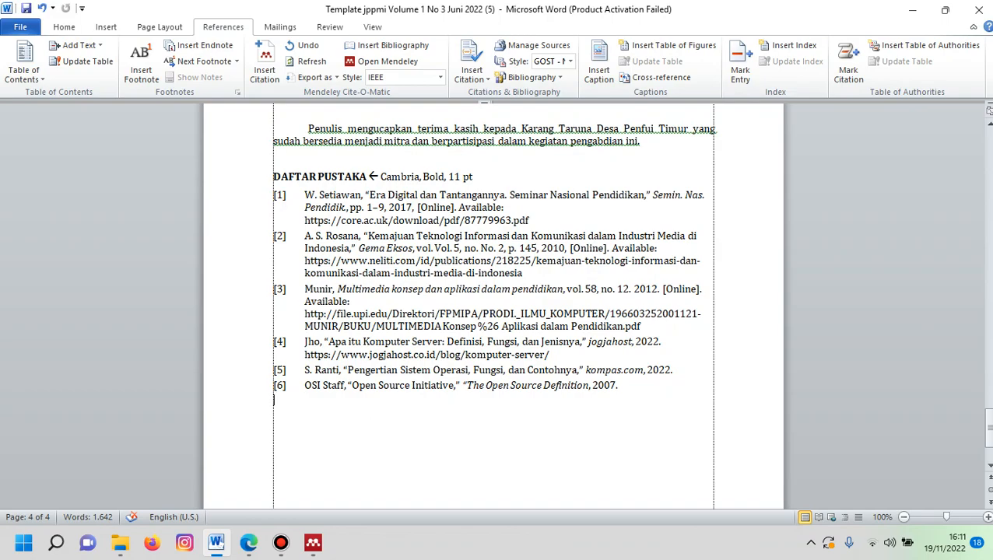
left_click_drag(988, 432, 988, 149)
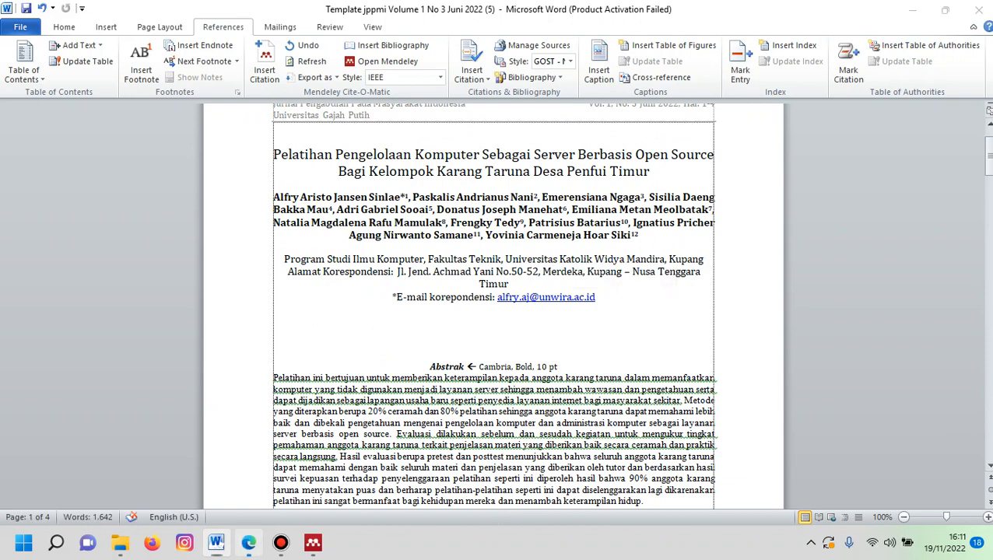
left_click(248, 543)
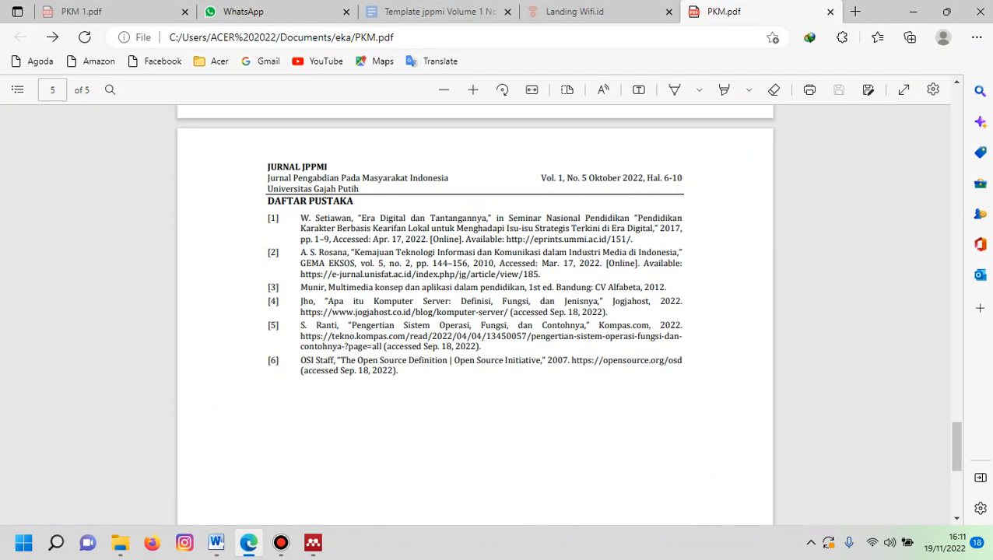
left_click(281, 542)
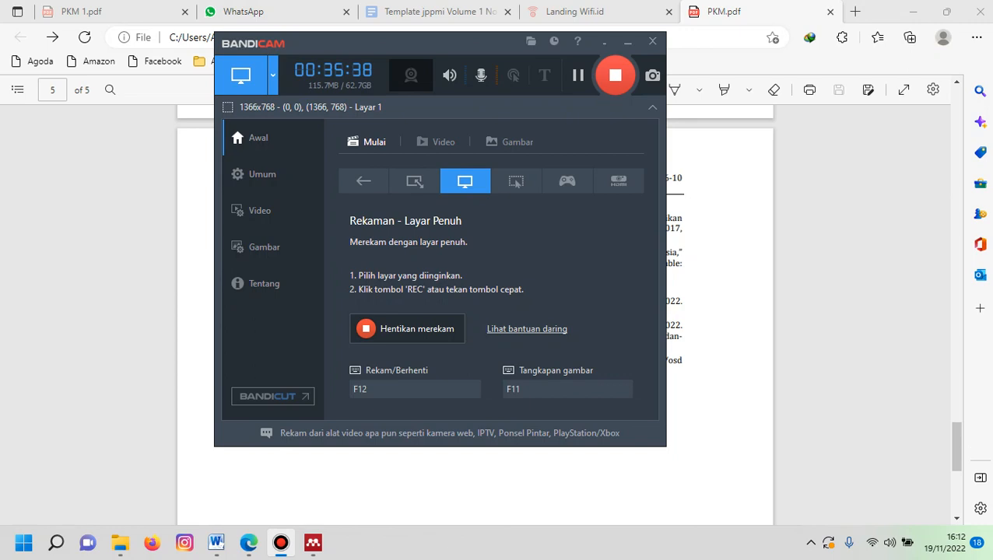